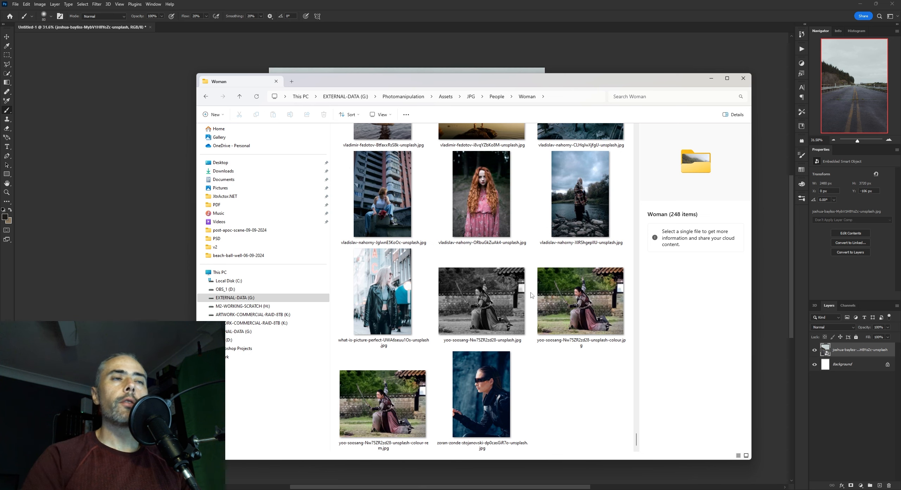
Browse the Woman stock photo folder for a standing full-length subject and check the road photo's perspective
scroll(469, 306, "up", 3)
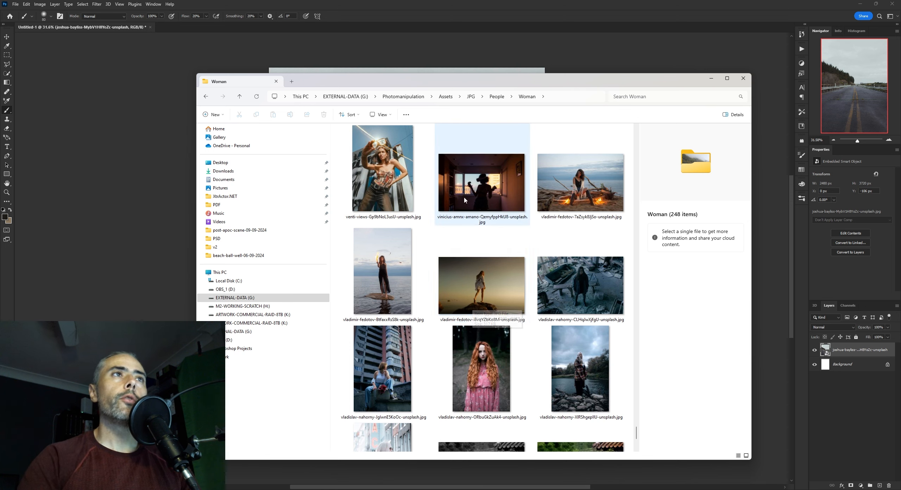
scroll(460, 202, "up", 3)
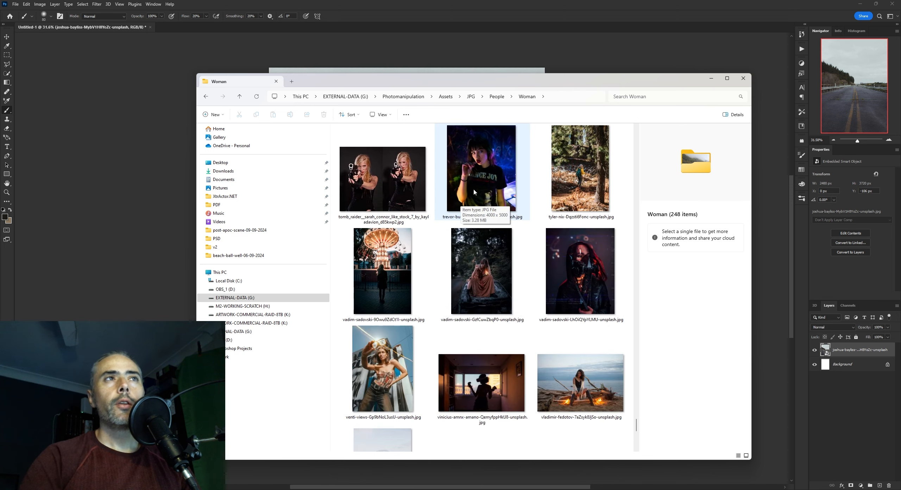
scroll(473, 192, "up", 3)
scroll(486, 191, "up", 3)
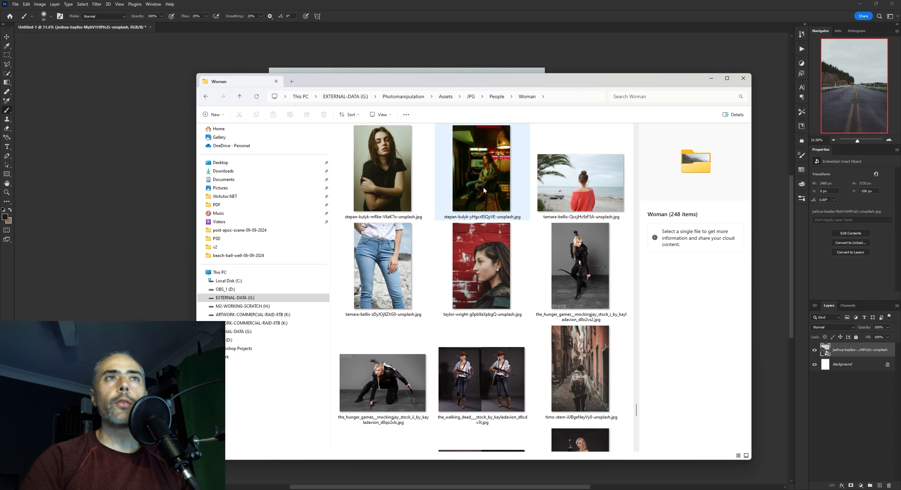
scroll(543, 275, "up", 3)
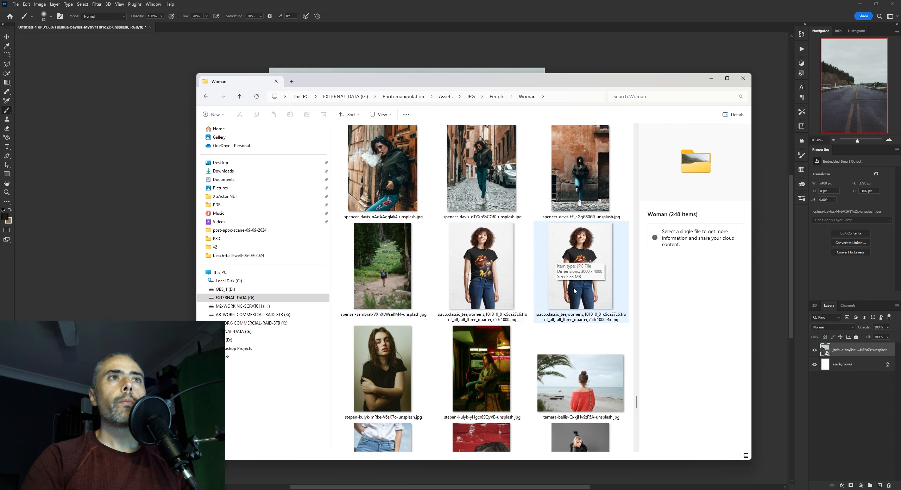
scroll(582, 306, "down", 20)
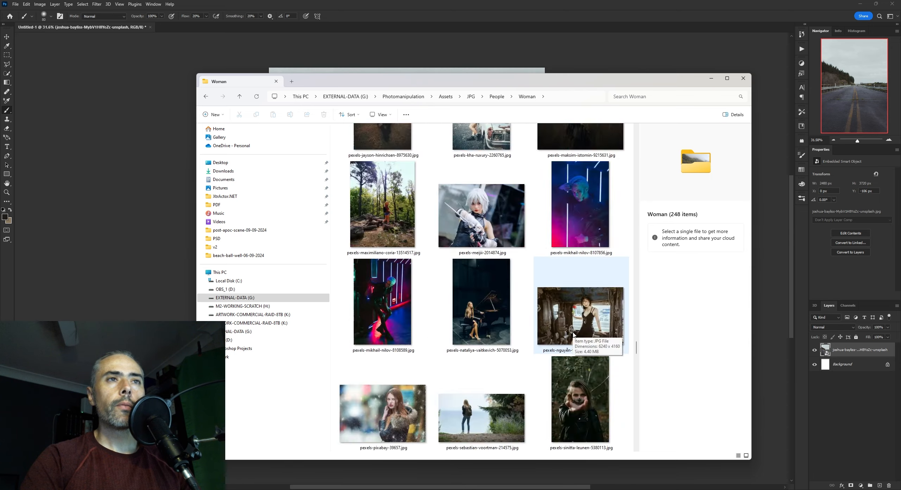
left_click_drag(635, 436, 637, 263)
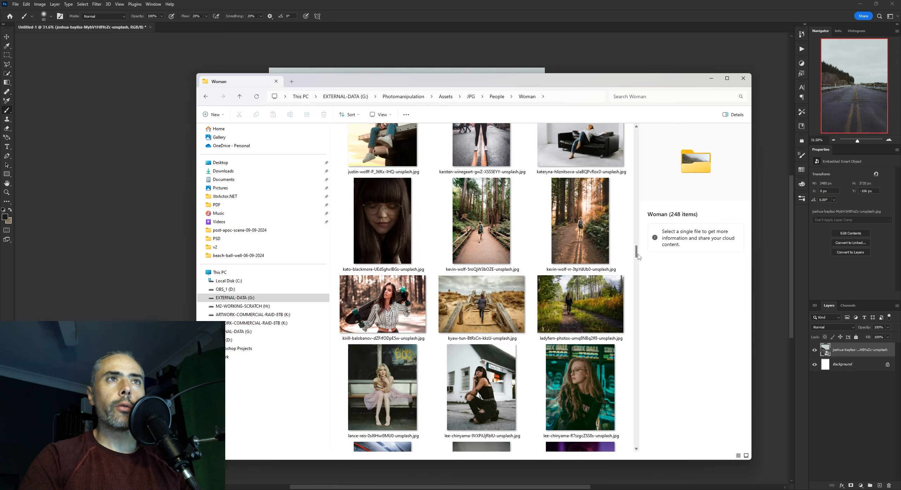
key("alt+Tab")
scroll(431, 295, "up", 11)
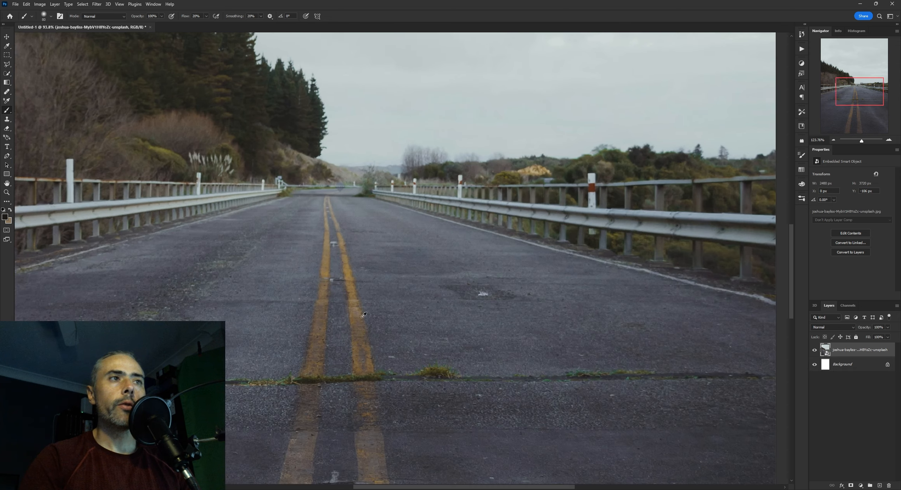
scroll(367, 338, "down", 11)
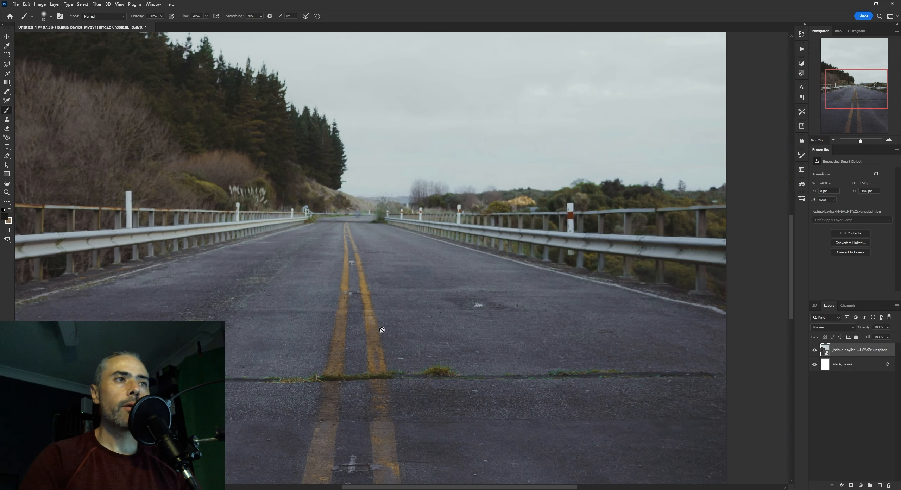
Place the photo of the woman in a grey hoodie and brown trousers from the Woman folder above the road photo
key("alt+Tab")
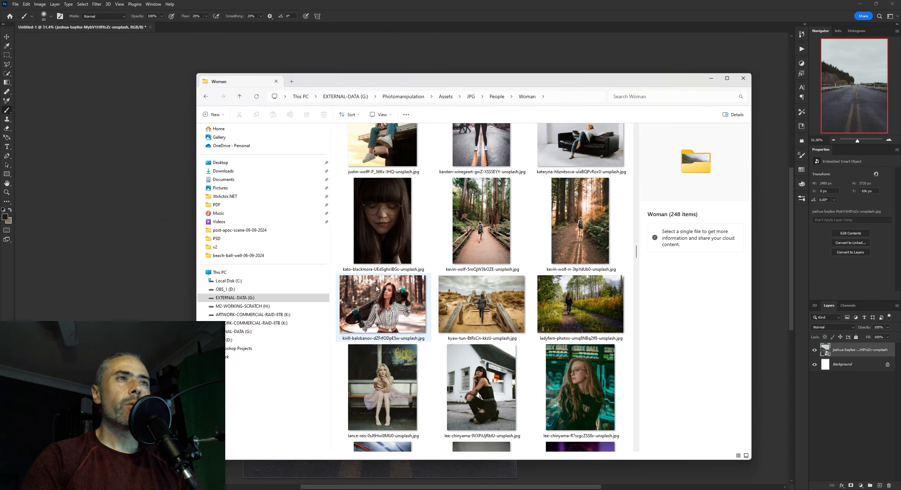
scroll(515, 331, "up", 3)
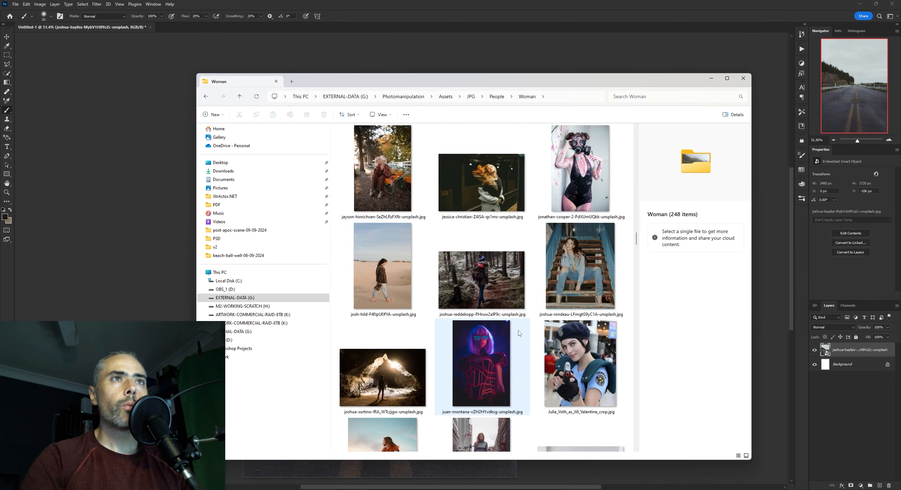
scroll(519, 333, "up", 3)
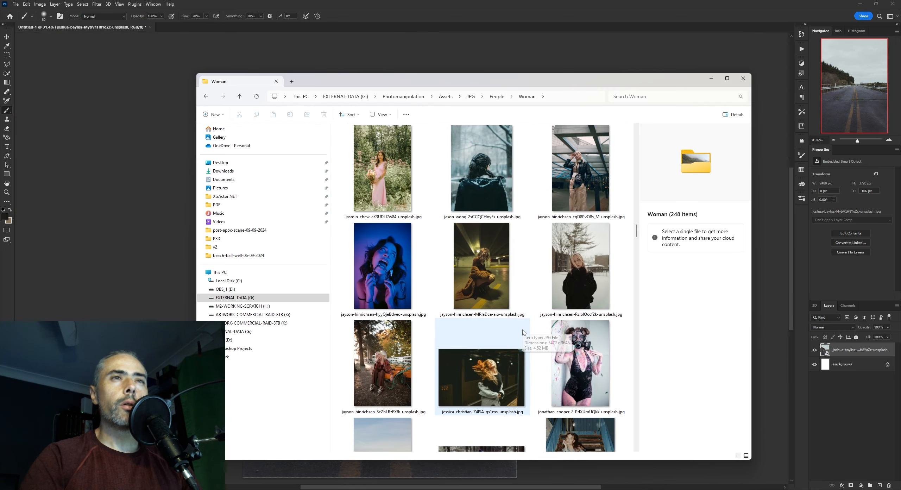
scroll(522, 332, "up", 20)
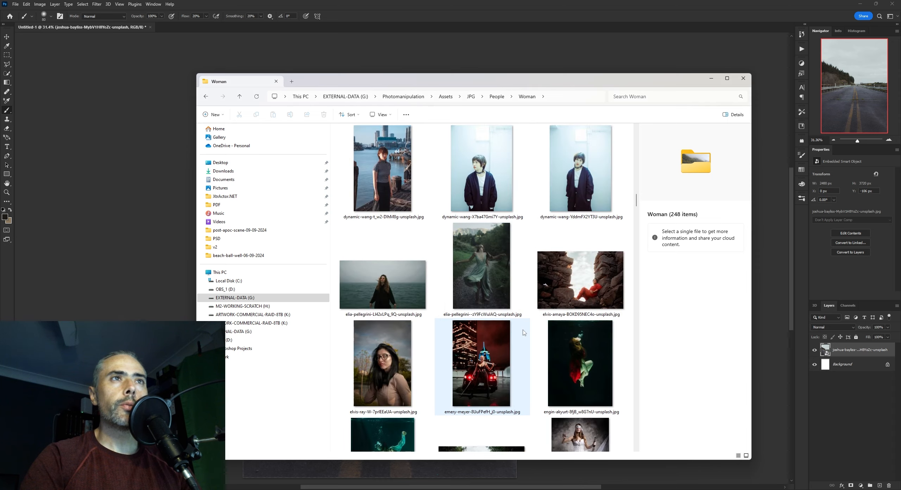
scroll(566, 302, "up", 3)
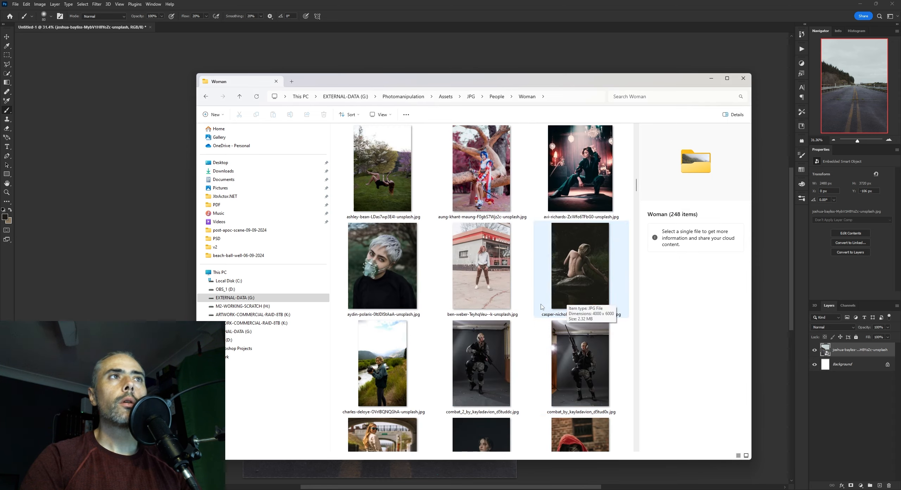
left_click(481, 264)
left_click_drag(481, 264, 169, 246)
key("Return")
scroll(391, 327, "up", 9)
scroll(390, 317, "down", 1)
scroll(322, 226, "down", 3)
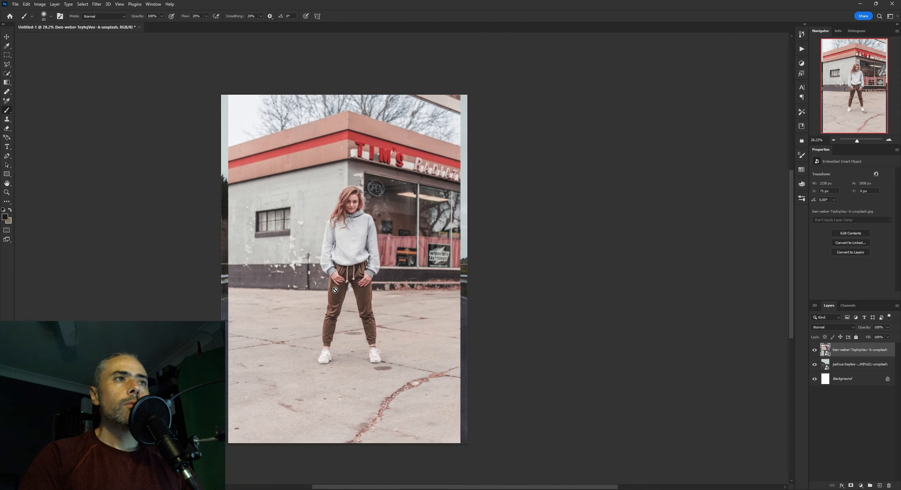
Trace a loose polygonal lasso selection around the woman and turn it into a layer mask
scroll(322, 225, "up", 2)
key("l")
scroll(338, 193, "up", 4)
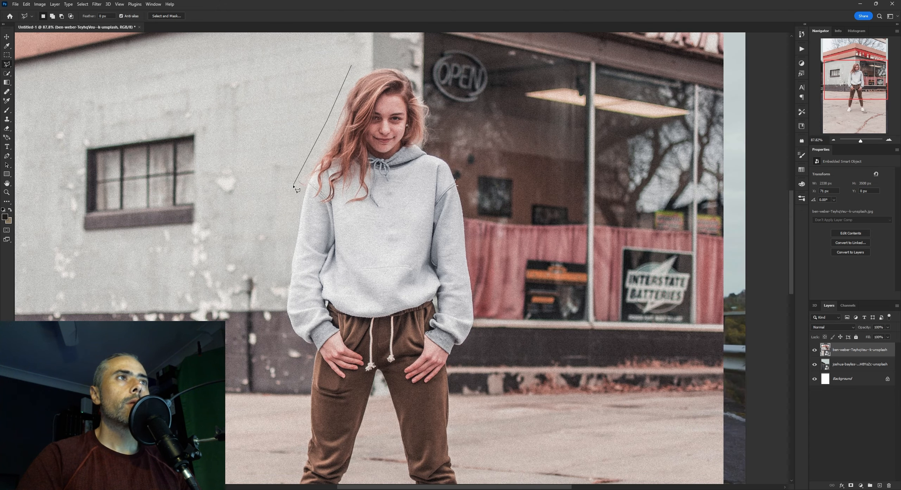
scroll(299, 257, "down", 5)
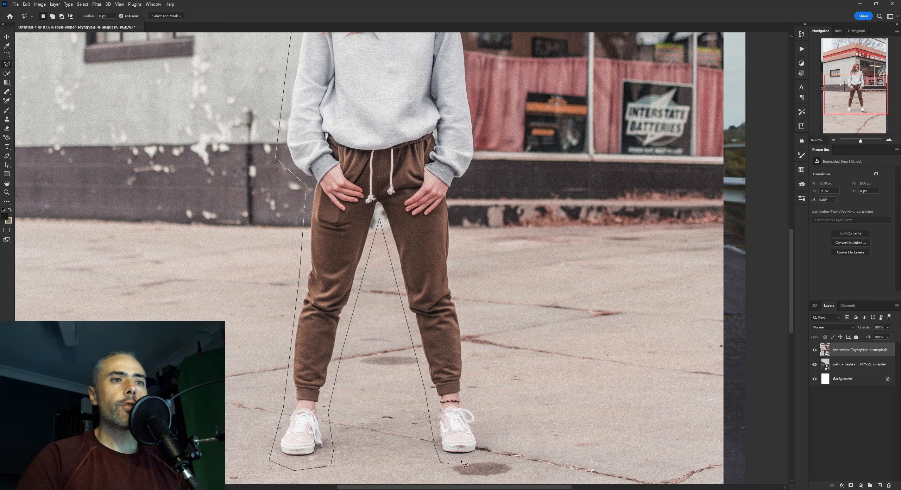
scroll(455, 244, "up", 5)
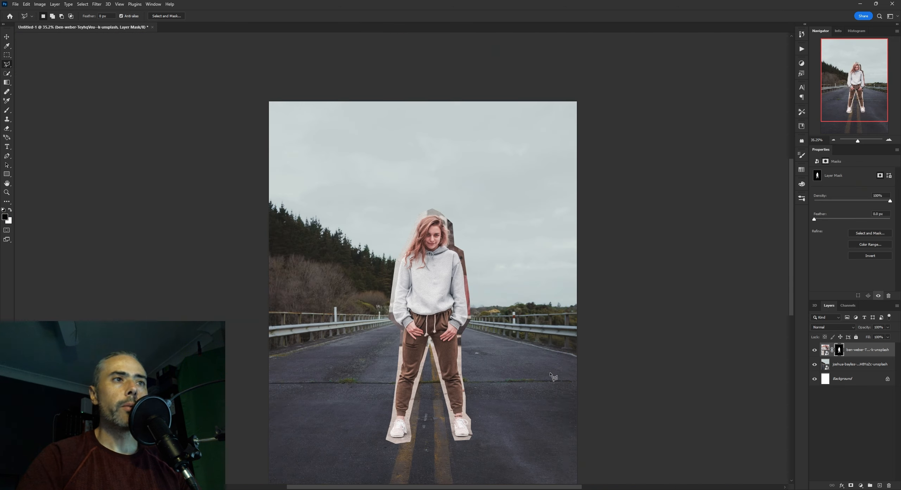
Disable the woman layer's mask and lower the layer's opacity so the road shows through for alignment
left_click(838, 350, "shift")
left_click(887, 327)
left_click_drag(889, 336, 871, 337)
left_click(825, 349)
Turn off snapping and scale the woman photo to about 2066 px wide, aligned over the road's centre line
key("ctrl+t")
left_click_drag(569, 319, 490, 318)
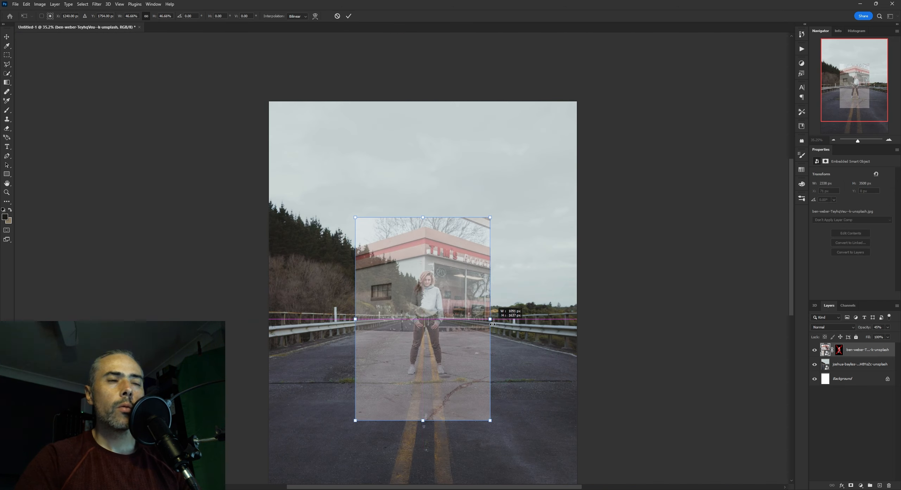
scroll(424, 319, "down", 2)
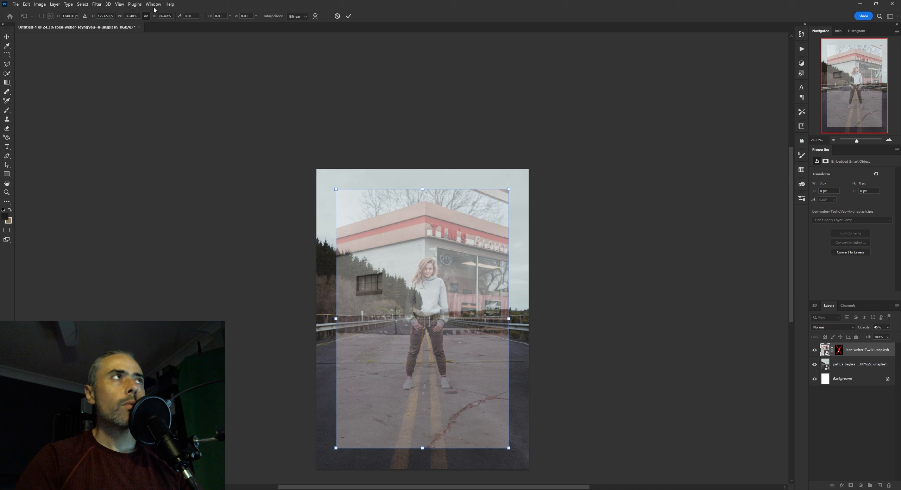
left_click(119, 4)
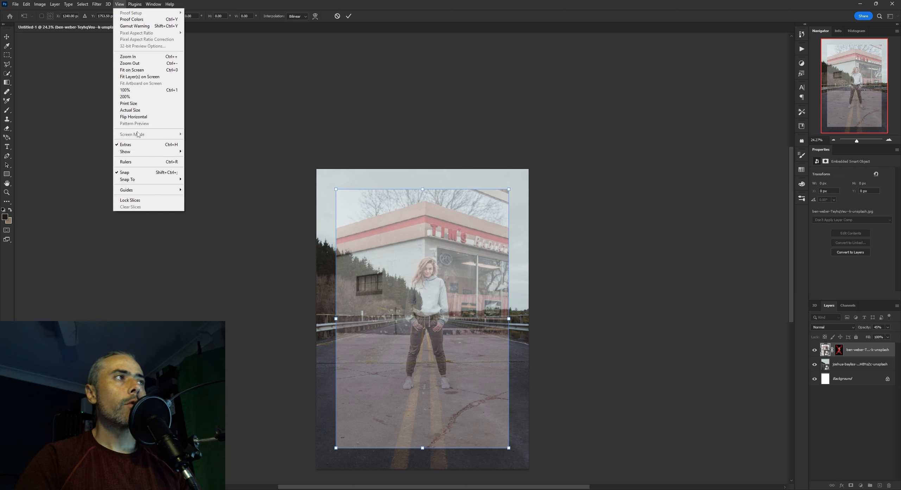
left_click(139, 173)
scroll(454, 349, "up", 2)
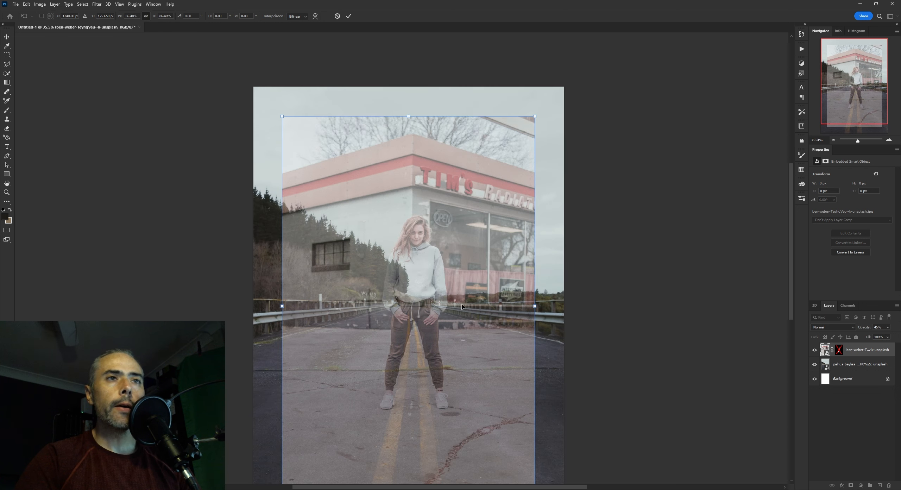
left_click_drag(433, 310, 429, 310)
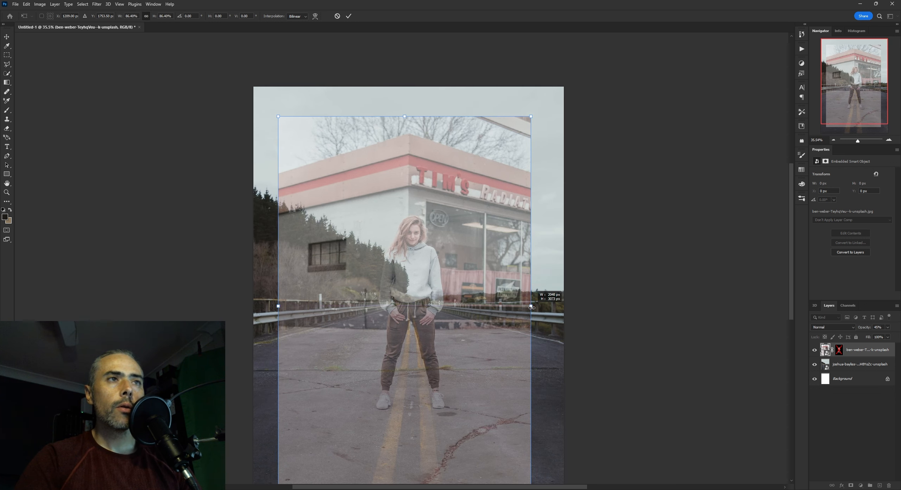
left_click_drag(532, 308, 535, 307)
key("Return")
left_click_drag(419, 325, 413, 314)
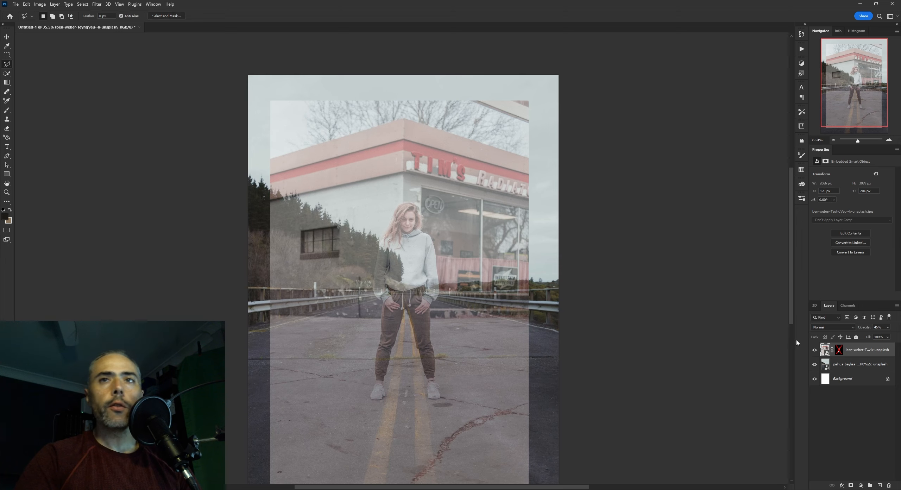
Re-enable the woman layer's mask and restore the layer to full opacity
left_click(838, 349, "shift")
scroll(413, 333, "up", 1)
scroll(417, 394, "down", 9)
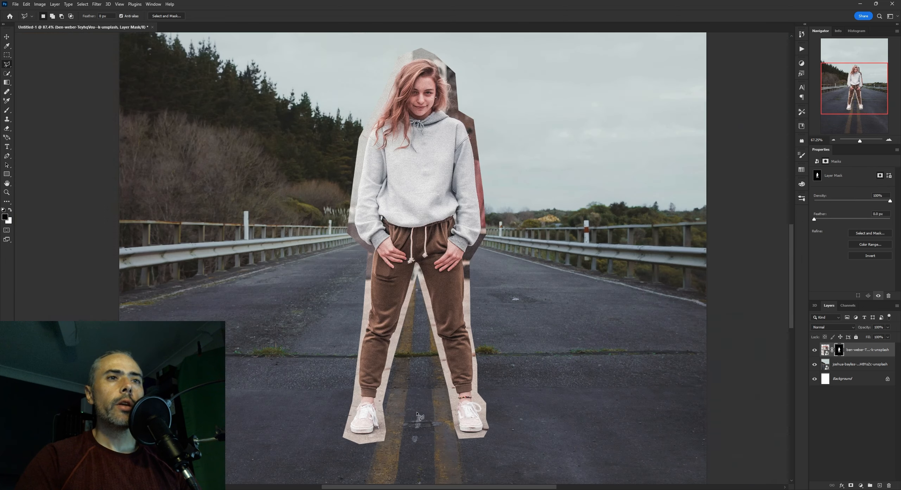
Add a grey solid color fill layer (636363) between the road photo and the woman
scroll(429, 268, "up", 11)
left_click_drag(397, 186, 388, 236)
key("ctrl+0")
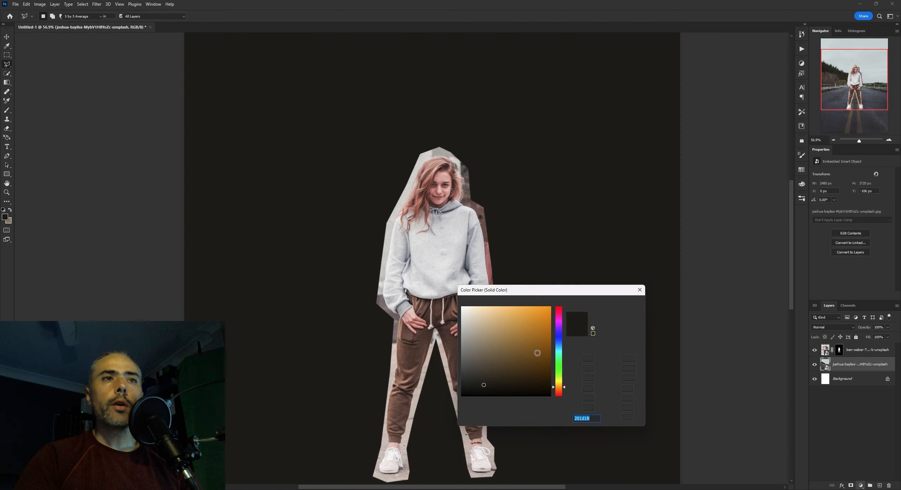
left_click(462, 361)
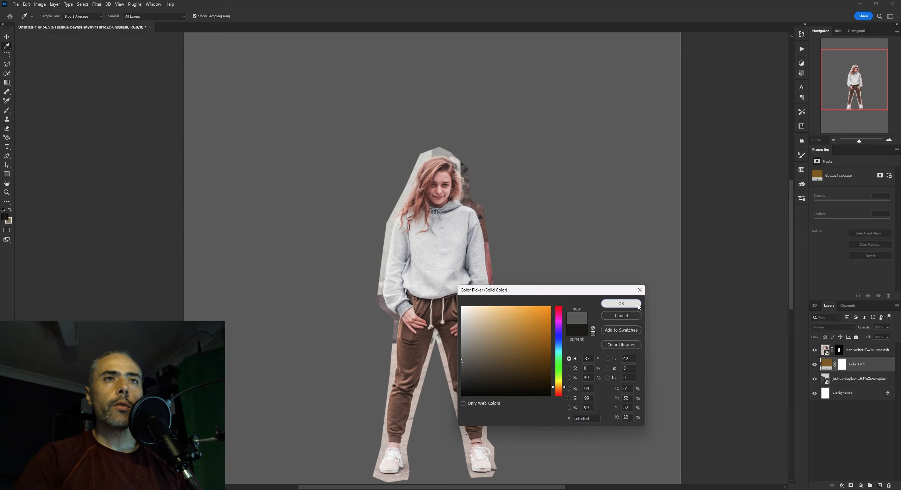
left_click(638, 306)
Target the woman's layer mask and set up a Hard Round brush with 100% flow
scroll(409, 237, "up", 5)
key("b")
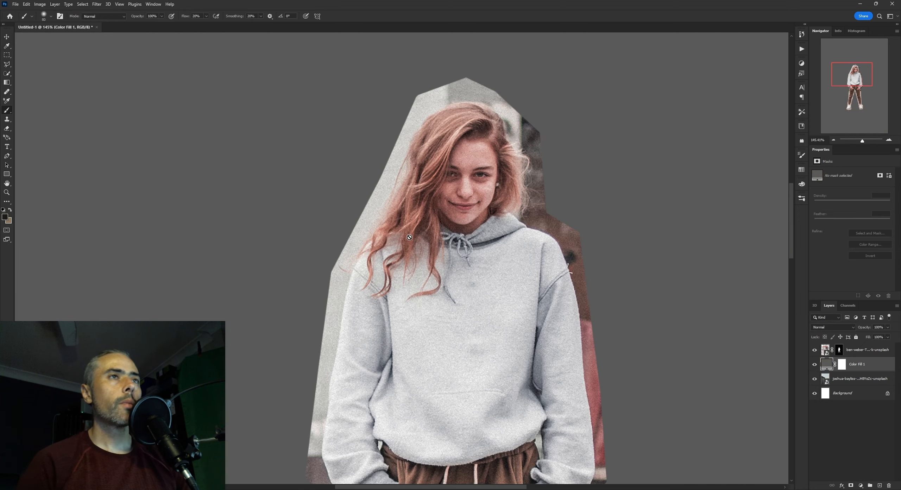
left_click(840, 351)
right_click(518, 239)
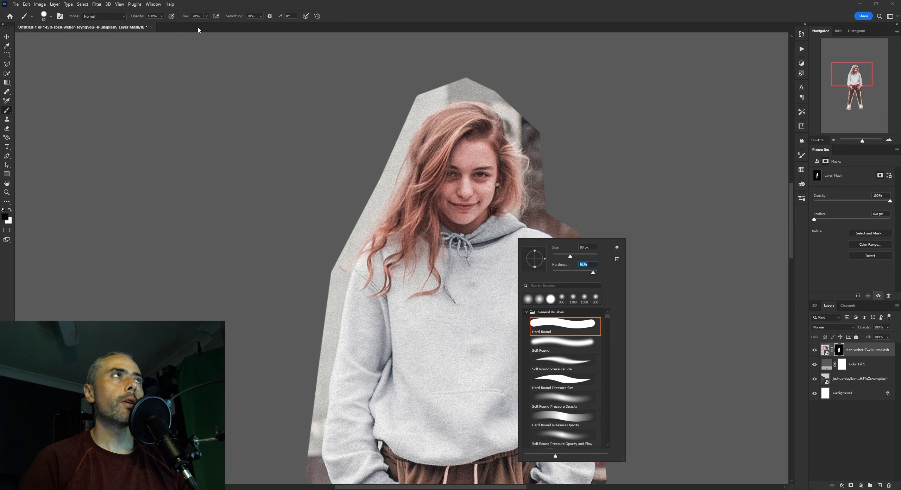
left_click(207, 16)
scroll(442, 134, "up", 4)
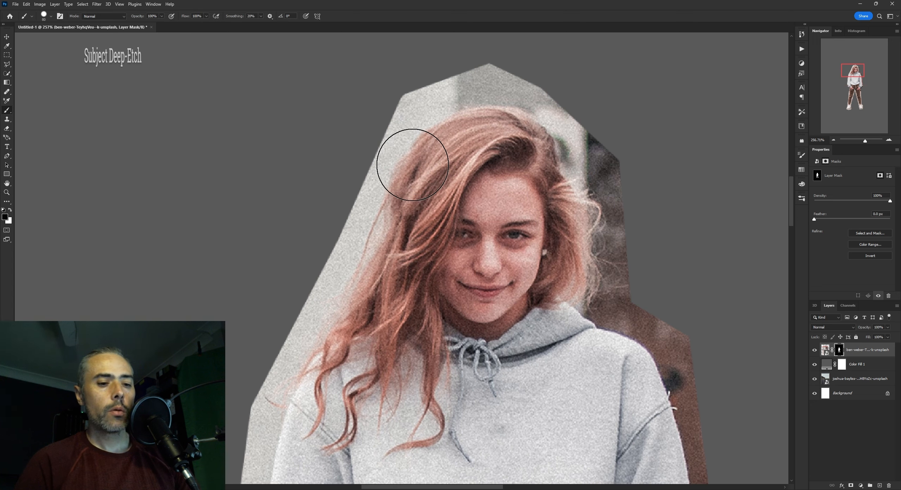
Mask out the pale wall beside the woman's long hair, from the head down to her right shoulder
key("bracketleft")
key("bracketleft")
key("bracketleft")
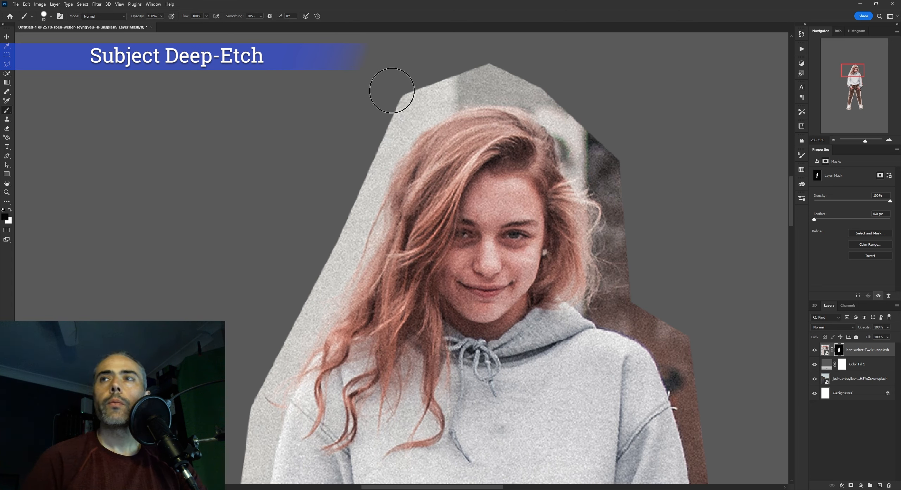
key("bracketright")
key("bracketright")
mouse_move(401, 100)
left_mouse_down()
mouse_move(382, 106)
mouse_move(381, 117)
mouse_move(406, 101)
mouse_move(374, 137)
mouse_move(418, 100)
mouse_move(367, 154)
mouse_move(347, 192)
mouse_move(398, 120)
mouse_move(351, 216)
left_mouse_up()
mouse_move(359, 185)
left_mouse_down()
mouse_move(379, 145)
mouse_move(375, 181)
mouse_move(386, 140)
mouse_move(345, 230)
mouse_move(376, 178)
left_mouse_up()
key("bracketright")
mouse_move(355, 213)
left_mouse_down()
mouse_move(379, 178)
mouse_move(347, 235)
mouse_move(383, 178)
mouse_move(353, 220)
left_mouse_up()
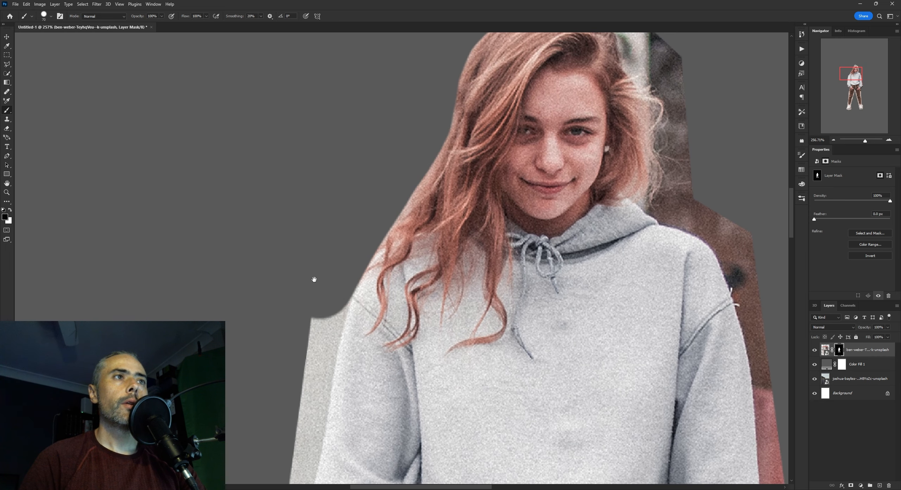
Mask out the wall along the outer edge of her right sleeve from the shoulder towards the elbow
left_click_drag(312, 279, 370, 185)
key("bracketleft")
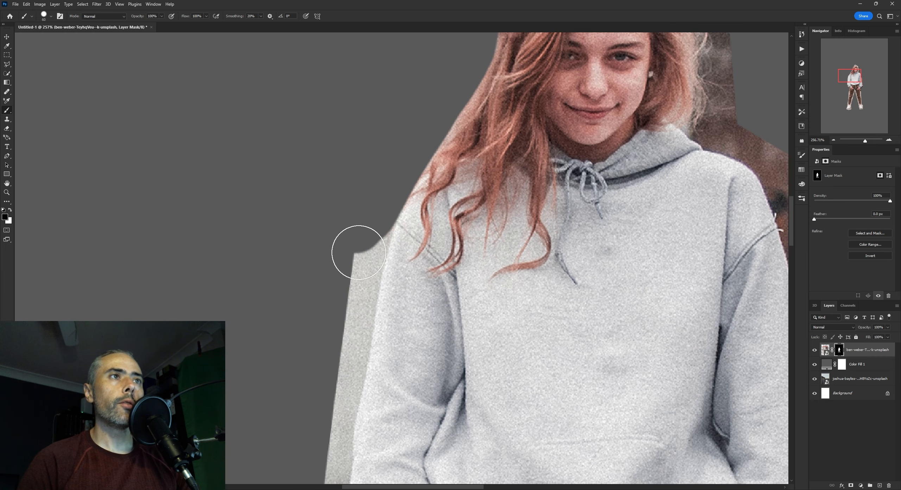
left_click(358, 252, "shift")
left_click(351, 301, "shift")
left_click_drag(354, 292, 382, 210)
left_click(367, 296, "shift")
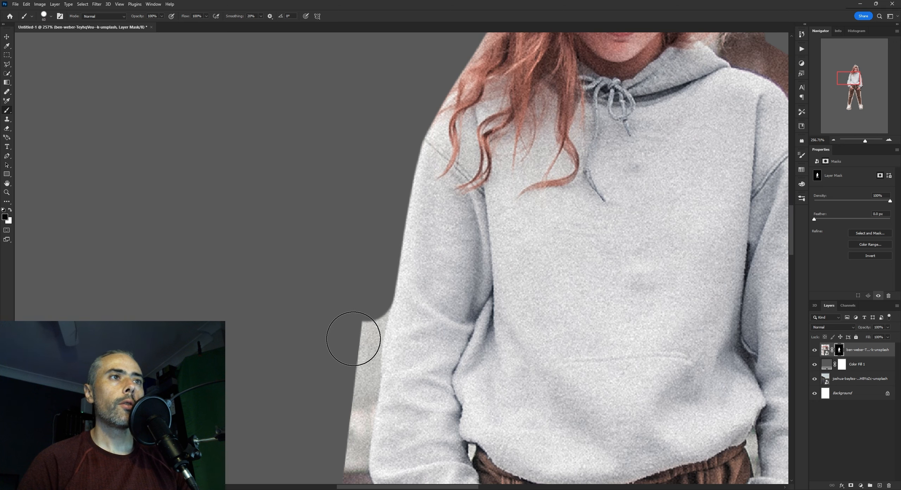
left_click_drag(354, 338, 387, 247)
left_click(388, 253, "shift")
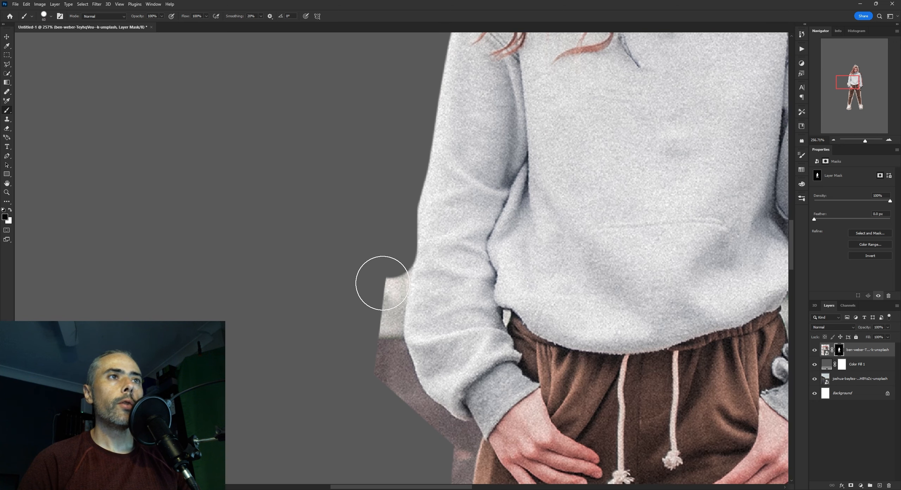
Mask out the remaining background along the lower part of her right sleeve, towards the cuff
left_click(380, 283, "shift")
left_click(376, 313, "shift")
left_click(374, 328, "shift")
left_click_drag(375, 331, 382, 254)
left_click_drag(389, 290, 381, 270)
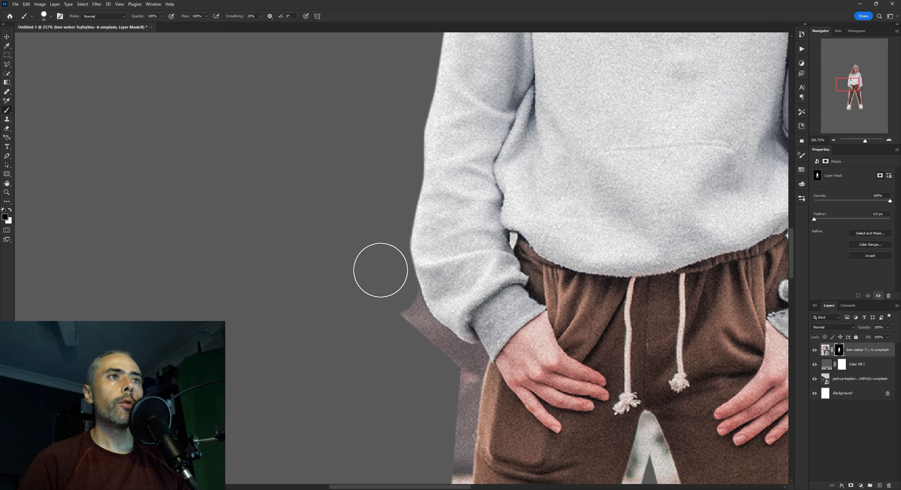
Mask out the background below the right cuff and down the outer edge of her right trouser leg
mouse_move(374, 233)
left_mouse_down()
mouse_move(373, 215)
mouse_move(341, 174)
left_mouse_up()
mouse_move(377, 247)
left_mouse_down()
mouse_move(422, 293)
mouse_move(408, 283)
mouse_move(414, 382)
left_mouse_up()
key("p")
key("b")
scroll(436, 279, "down", 6)
mouse_move(414, 382)
left_mouse_down()
mouse_move(436, 303)
mouse_move(412, 459)
left_mouse_up()
mouse_move(412, 459)
left_mouse_down()
mouse_move(440, 324)
mouse_move(450, 363)
mouse_move(467, 373)
left_mouse_up()
key("[")
key("[")
key("[")
key("[")
mouse_move(467, 373)
left_mouse_down()
mouse_move(417, 206)
mouse_move(417, 228)
mouse_move(372, 295)
left_mouse_up()
Mask out the remaining background down the outer edge of her right trouser leg and around the right ankle and shoe
mouse_move(372, 290)
left_mouse_down()
mouse_move(388, 246)
mouse_move(406, 258)
mouse_move(372, 320)
mouse_move(358, 294)
left_mouse_up()
mouse_move(357, 302)
left_mouse_down()
mouse_move(358, 336)
mouse_move(573, 350)
mouse_move(539, 406)
left_mouse_up()
key("bracketleft")
key("bracketleft")
key("bracketleft")
mouse_move(495, 376)
left_mouse_down()
mouse_move(540, 349)
mouse_move(528, 229)
left_mouse_up()
key("bracketright")
key("bracketright")
left_click_drag(530, 151, 536, 259)
left_click_drag(517, 315, 540, 338)
key("bracketleft")
key("bracketleft")
key("bracketleft")
key("bracketleft")
key("bracketleft")
key("bracketleft")
key("bracketleft")
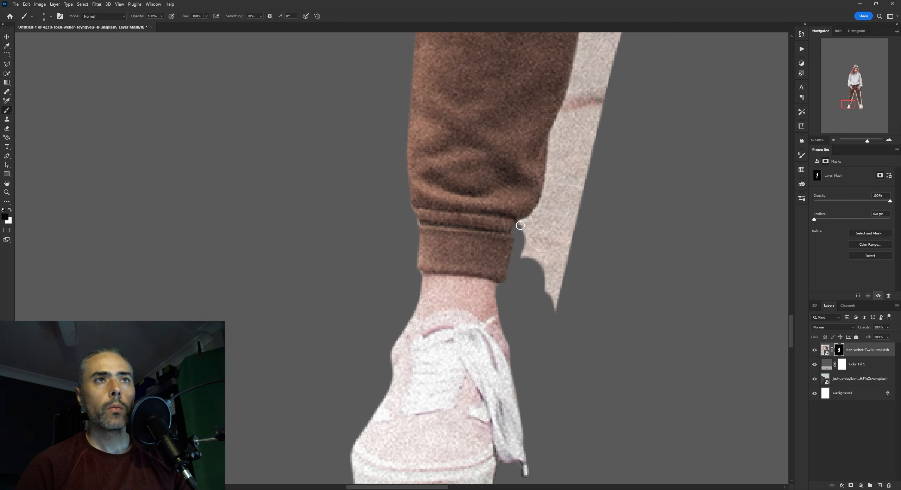
Mask out the pale strip along the inner edge of her right trouser leg from the ankle up to the crotch
left_click_drag(520, 225, 546, 196)
key("bracketright")
key("bracketright")
key("bracketright")
key("bracketright")
key("bracketright")
key("bracketright")
mouse_move(564, 163)
left_mouse_down()
mouse_move(541, 263)
mouse_move(566, 169)
left_mouse_up()
mouse_move(594, 151)
left_mouse_down()
mouse_move(557, 289)
mouse_move(572, 226)
left_mouse_up()
left_click_drag(621, 148, 581, 260)
left_click_drag(640, 57, 607, 168)
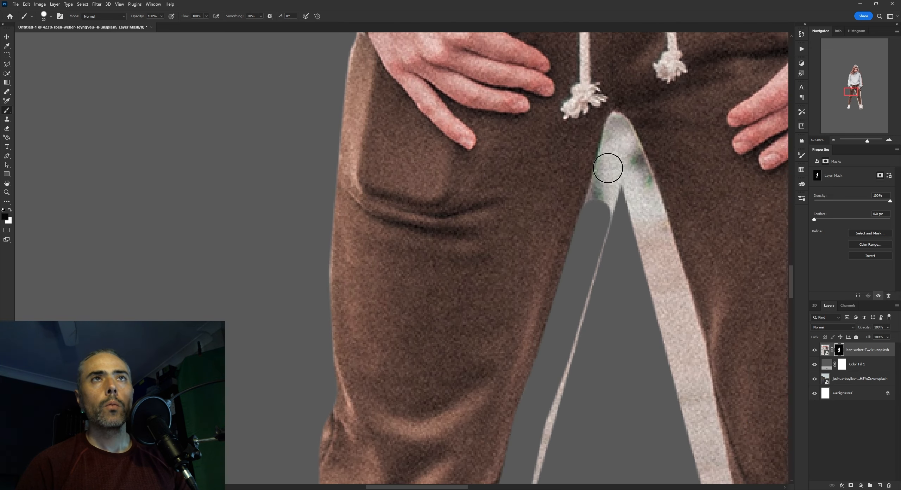
Mask out the background below the crotch and down the inner edge of her left trouser leg
left_click_drag(595, 213, 620, 123)
mouse_move(638, 137)
left_mouse_down()
mouse_move(567, 406)
mouse_move(486, 327)
left_mouse_up()
mouse_move(549, 116)
left_mouse_down()
mouse_move(609, 370)
mouse_move(579, 269)
left_mouse_up()
mouse_move(595, 251)
left_mouse_down()
mouse_move(610, 305)
mouse_move(496, 180)
left_mouse_up()
left_click_drag(525, 160, 558, 333)
left_click_drag(529, 331, 465, 231)
left_click_drag(501, 259, 536, 384)
mouse_move(523, 441)
left_mouse_down()
mouse_move(474, 299)
mouse_move(509, 249)
left_mouse_up()
Mask out the background around her left ankle and the outline of the left shoe
key("bracketleft")
key("bracketleft")
key("bracketright")
key("bracketright")
key("bracketright")
left_click_drag(507, 284, 507, 436)
left_click_drag(510, 440, 458, 282)
mouse_move(459, 283)
left_mouse_down()
mouse_move(471, 323)
mouse_move(645, 318)
mouse_move(620, 370)
left_mouse_up()
left_click_drag(619, 349, 596, 274)
Mask out the small background areas beside the left shoe's upper and inside its lace loop
key("bracketleft")
mouse_move(596, 254)
left_mouse_down()
mouse_move(596, 307)
mouse_move(598, 262)
left_mouse_up()
left_click_drag(598, 263, 600, 317)
mouse_move(595, 322)
left_mouse_down()
mouse_move(547, 292)
mouse_move(544, 267)
left_mouse_up()
left_click_drag(545, 269, 558, 290)
left_click_drag(559, 292, 552, 253)
key("bracketleft")
key("bracketleft")
key("bracketleft")
key("bracketleft")
key("bracketleft")
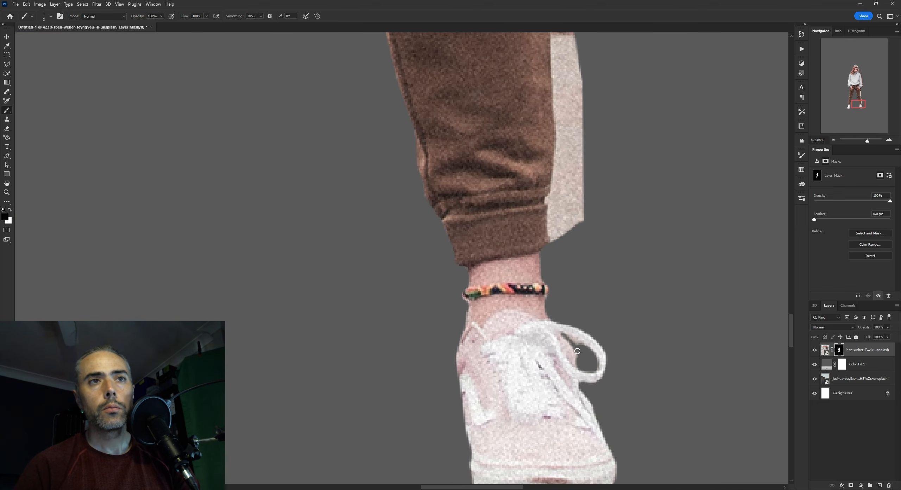
Mask out the background strip along the outer edge of her left trouser leg, from the ankle up to the hand
key("bracketright")
key("bracketright")
key("bracketright")
key("bracketright")
key("bracketright")
key("bracketright")
key("bracketright")
key("bracketright")
key("bracketright")
scroll(564, 255, "up", 10)
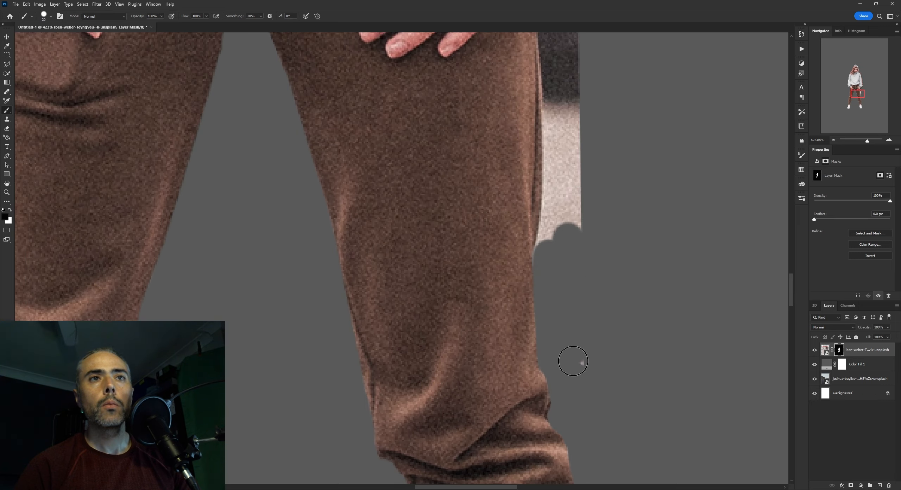
scroll(565, 167, "up", 15)
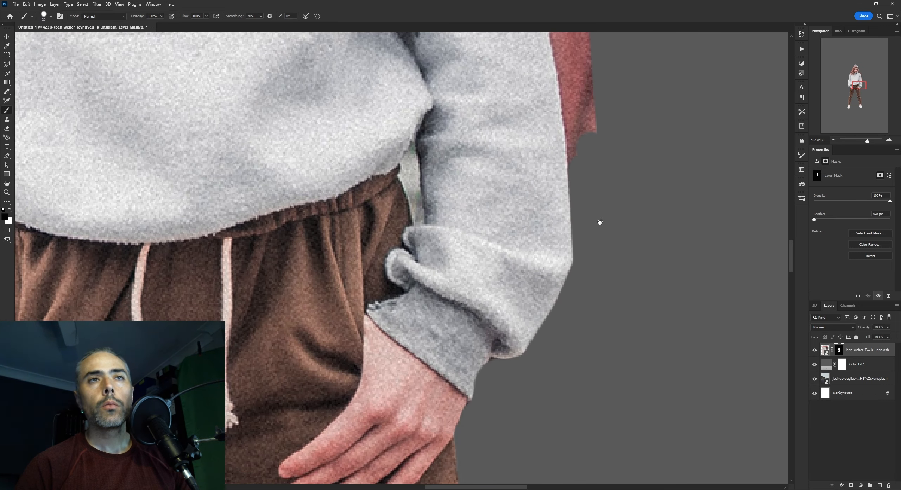
Mask out the background along the outer edge of her left sleeve, up over the shoulder to the neck
scroll(600, 222, "up", 5)
key("bracketleft")
key("bracketleft")
key("bracketleft")
key("bracketleft")
key("bracketleft")
key("bracketleft")
key("bracketleft")
mouse_move(430, 308)
left_mouse_down()
mouse_move(434, 289)
mouse_move(414, 304)
mouse_move(464, 304)
left_mouse_up()
key("bracketright")
key("bracketright")
key("bracketright")
key("bracketright")
key("bracketright")
key("bracketright")
key("bracketright")
key("bracketright")
key("bracketright")
key("bracketright")
key("bracketright")
key("bracketright")
mouse_move(442, 173)
left_mouse_down()
mouse_move(445, 235)
mouse_move(503, 327)
left_mouse_up()
mouse_move(496, 352)
left_mouse_down()
mouse_move(445, 279)
mouse_move(392, 308)
left_mouse_up()
key("bracketleft")
key("bracketleft")
key("bracketleft")
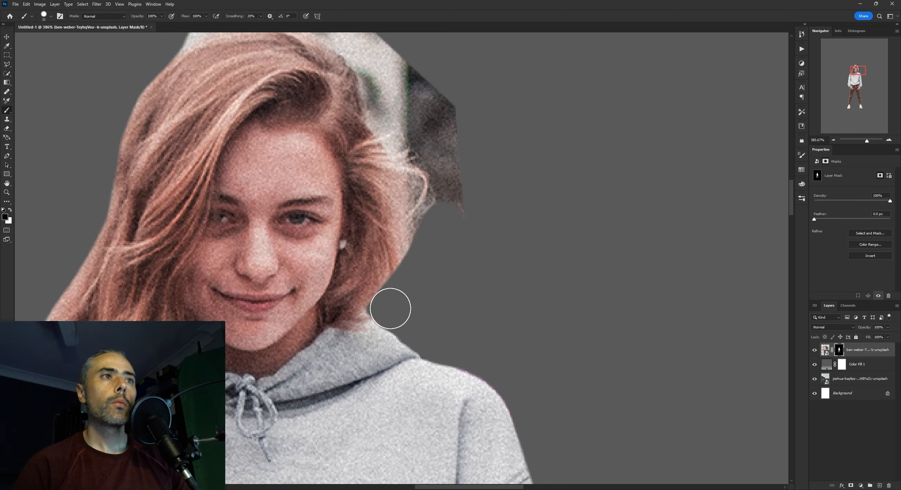
Mask out the background around the hair on the left side and top of her head, rotating the canvas as needed
left_click_drag(398, 197, 465, 299)
left_click_drag(471, 247, 301, 80)
key("r")
left_click_drag(510, 211, 354, 149)
left_click_drag(390, 198, 246, 296)
left_click_drag(387, 316, 414, 243)
key("r")
left_click_drag(354, 150, 510, 211)
Save the document as Untitled-1.psd in a new folder named feet-blending-t inside WORKING-FILES
key("ctrl+s")
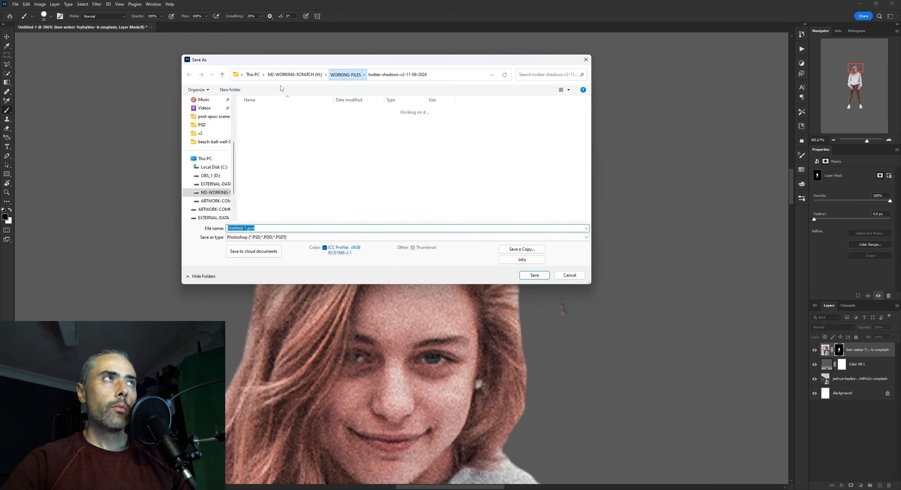
left_click(345, 75)
left_click(230, 90)
type("feet-blending-t")
key("Return")
key("Return")
left_click(534, 275)
Mask out the leftover specks and pale fringe beside the hair around her head
left_click_drag(563, 243, 533, 243)
key("bracketright")
key("bracketright")
key("bracketright")
key("bracketright")
key("bracketright")
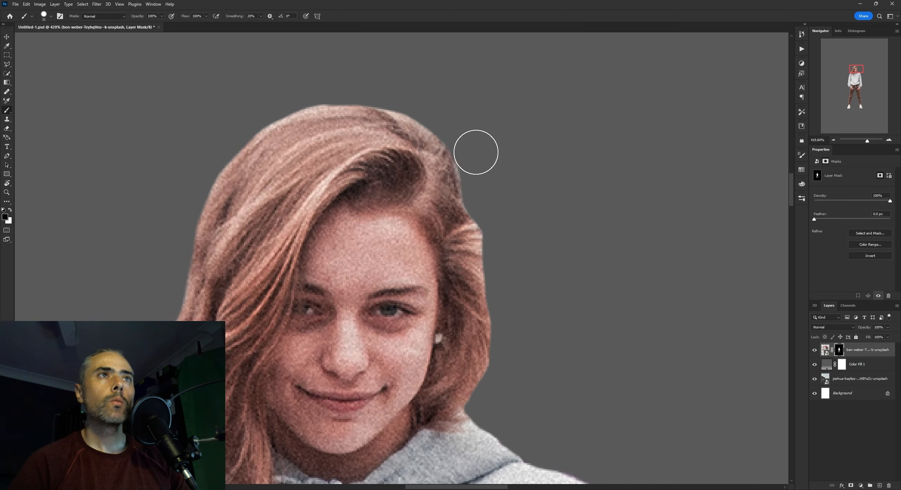
left_click_drag(387, 153, 492, 240)
left_click_drag(493, 194, 448, 194)
left_click_drag(421, 250, 433, 250)
Hide the Color Fill 1 layer to reveal the road scene and make the woman's layer mask active
left_click(857, 364)
left_click(814, 364)
left_click_drag(466, 385, 540, 385)
left_click(867, 350)
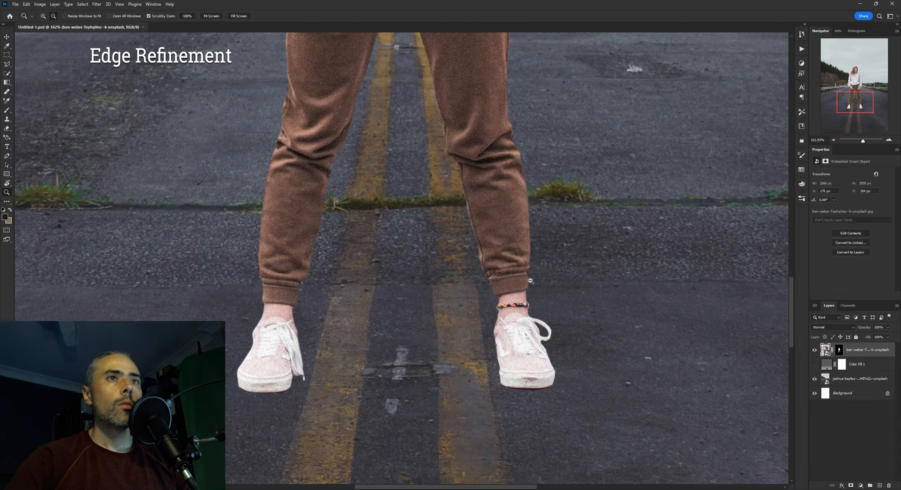
left_click_drag(548, 278, 572, 278)
left_click(838, 351)
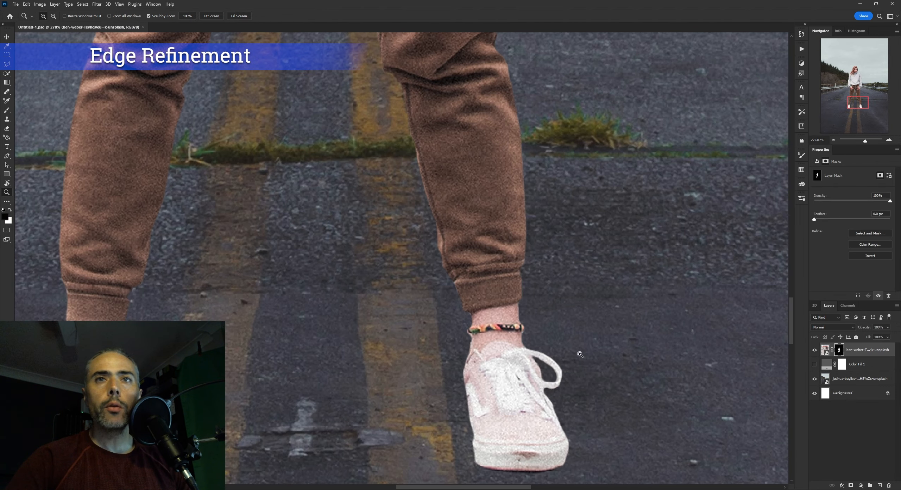
Inspect the cut-out edges against the road scene, from the shoes up to the shoulders and head
left_click_drag(559, 160, 567, 256)
left_click_drag(543, 80, 539, 327)
left_click_drag(526, 205, 551, 360)
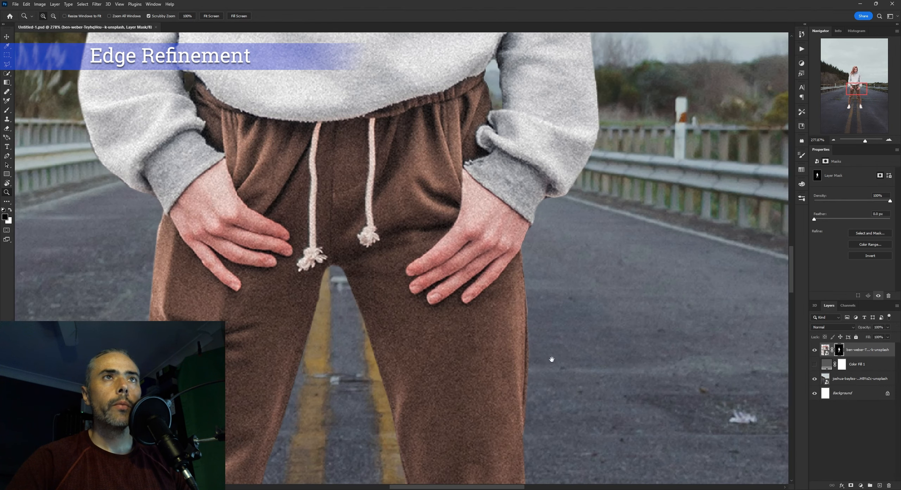
left_click_drag(553, 251, 555, 383)
left_click_drag(540, 130, 544, 382)
left_click_drag(521, 102, 545, 282)
left_click_drag(561, 253, 790, 346)
Paint black on the mask to remove the coloured fringe along her left shoulder and the outer left sleeve
key("b")
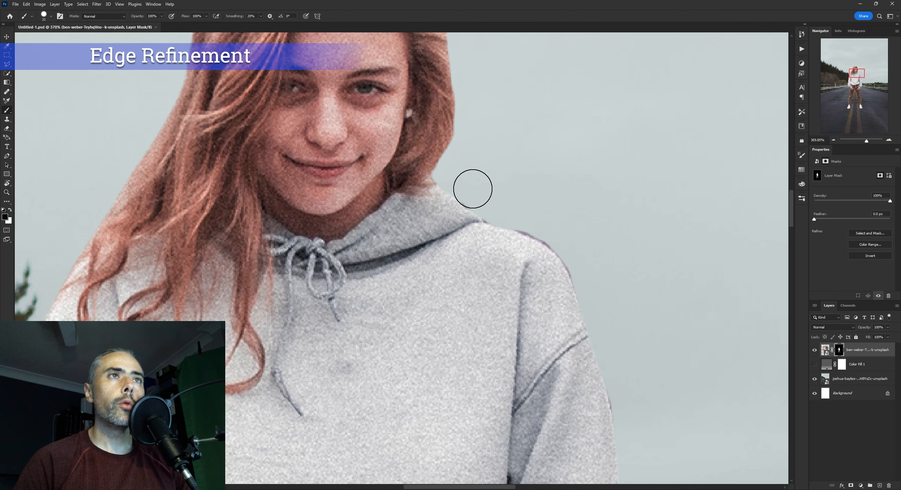
left_click_drag(481, 193, 492, 205)
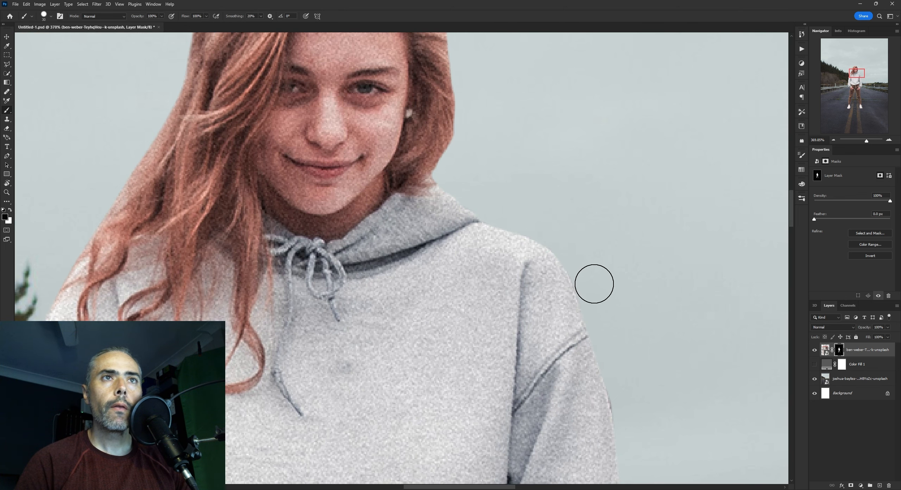
left_click_drag(600, 279, 510, 201)
left_click_drag(530, 194, 576, 186)
left_click_drag(580, 375, 551, 186)
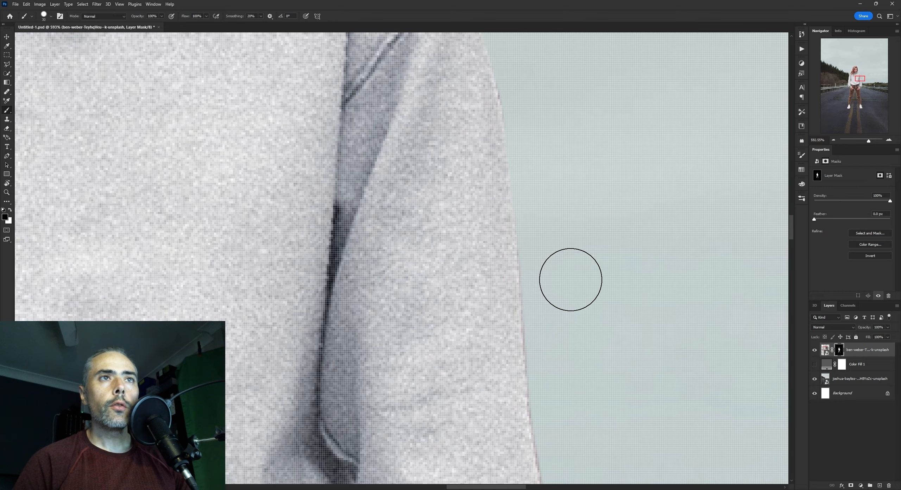
left_click_drag(577, 278, 545, 187)
left_click_drag(577, 255, 568, 257)
left_click_drag(586, 285, 632, 174)
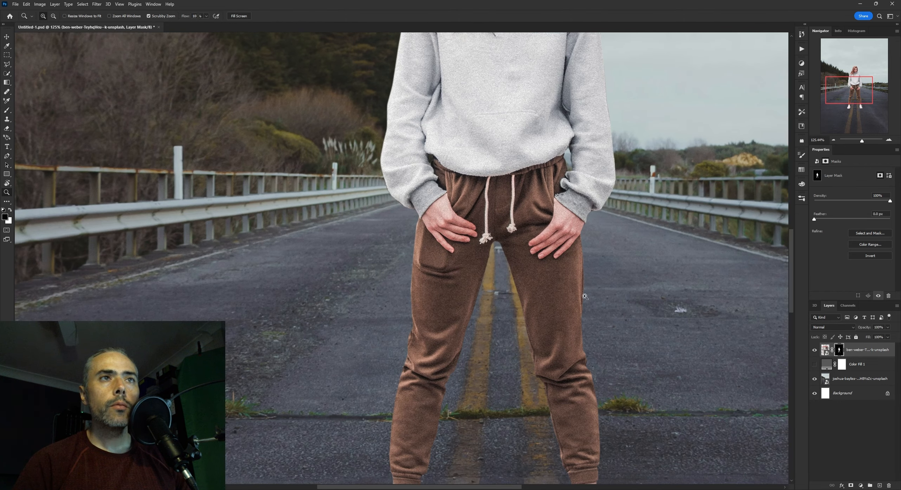
Open the woman's layer mask in Select and Mask and set Feather to 1.0 px and Contrast to 16%
left_click_drag(560, 304, 555, 305)
left_click_drag(554, 305, 526, 190)
mouse_move(556, 257)
left_mouse_down()
mouse_move(575, 252)
mouse_move(547, 253)
left_mouse_up()
mouse_move(564, 289)
left_mouse_down()
mouse_move(583, 286)
mouse_move(531, 200)
left_mouse_up()
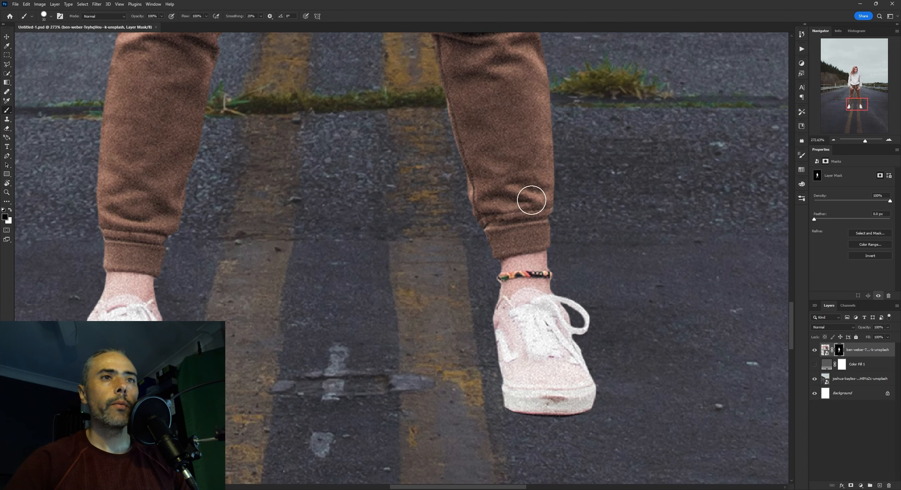
left_click(839, 352)
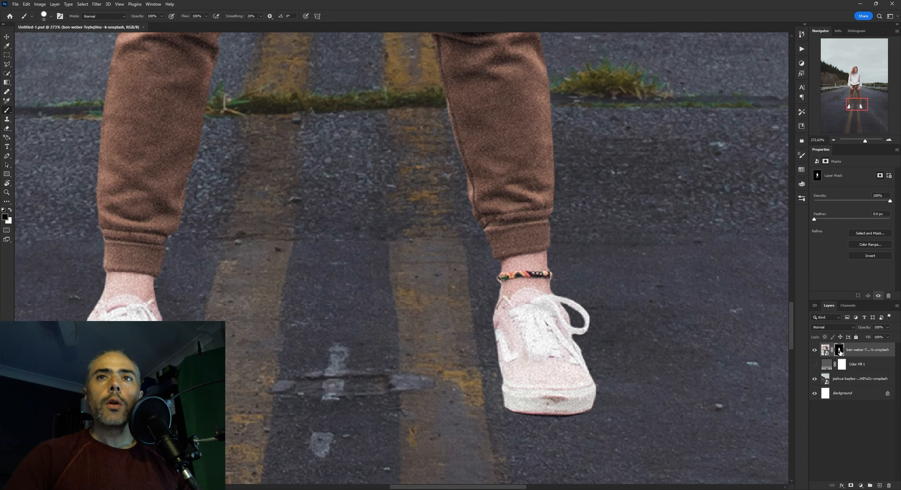
left_click(832, 247)
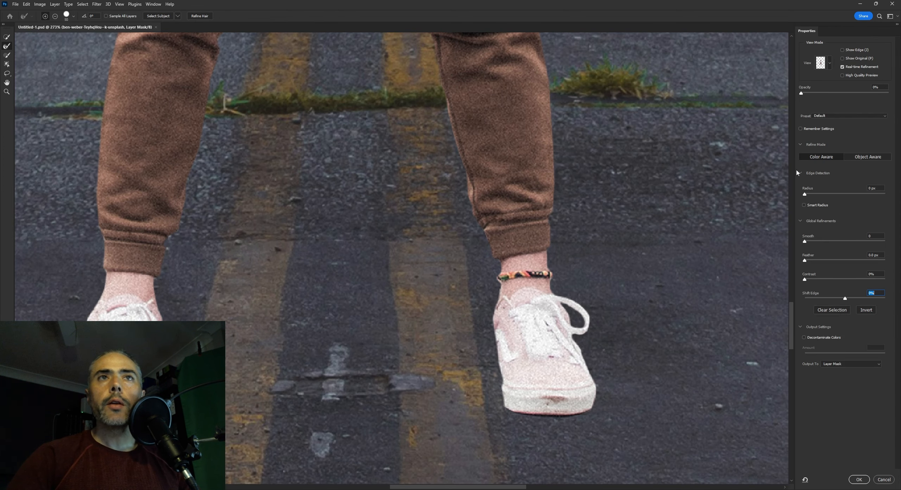
left_click_drag(808, 261, 809, 261)
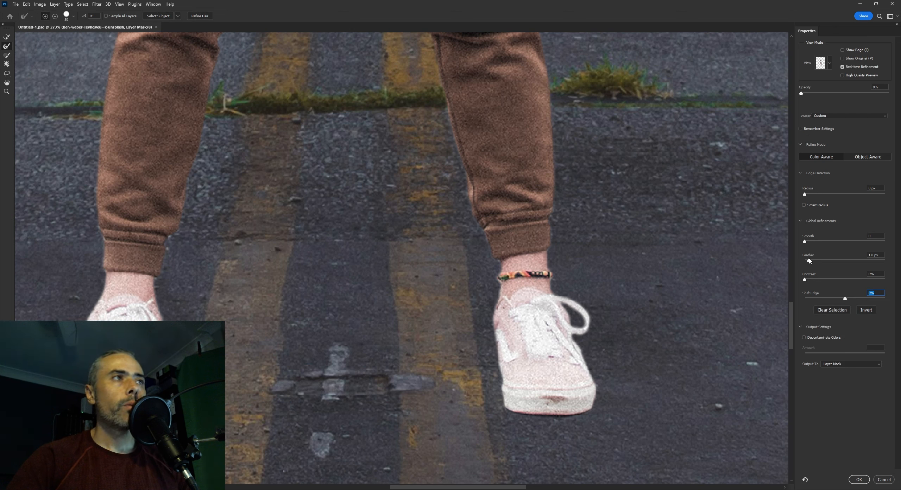
left_click(808, 261)
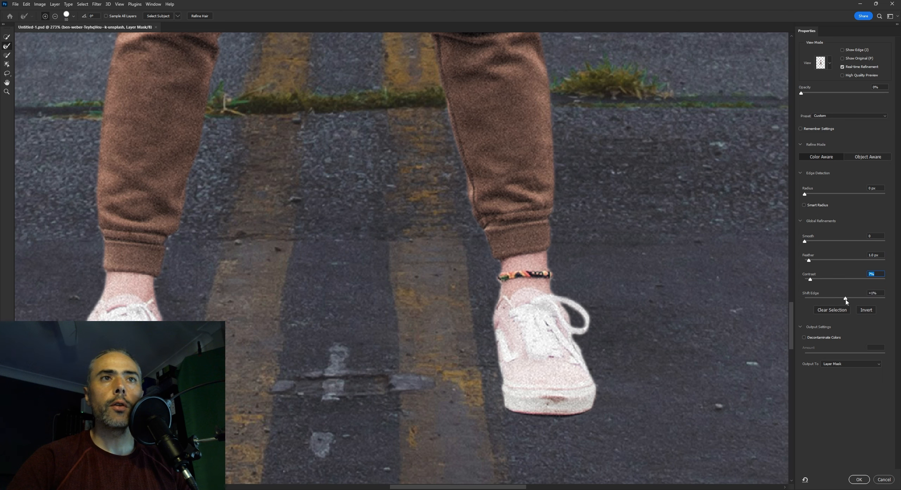
left_click_drag(846, 302, 821, 282)
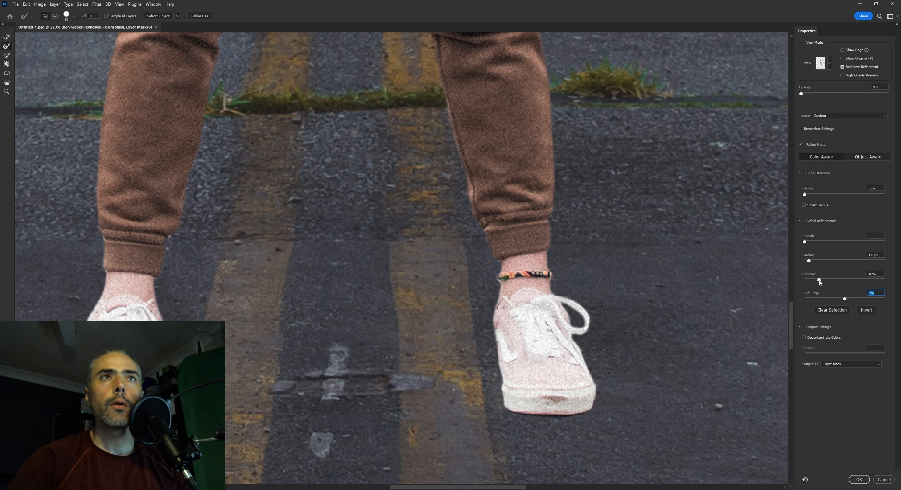
left_click(817, 280)
Set Shift Edge to -4% and Contrast to 19%, and apply the refinement to the layer mask
scroll(527, 270, "up", 10)
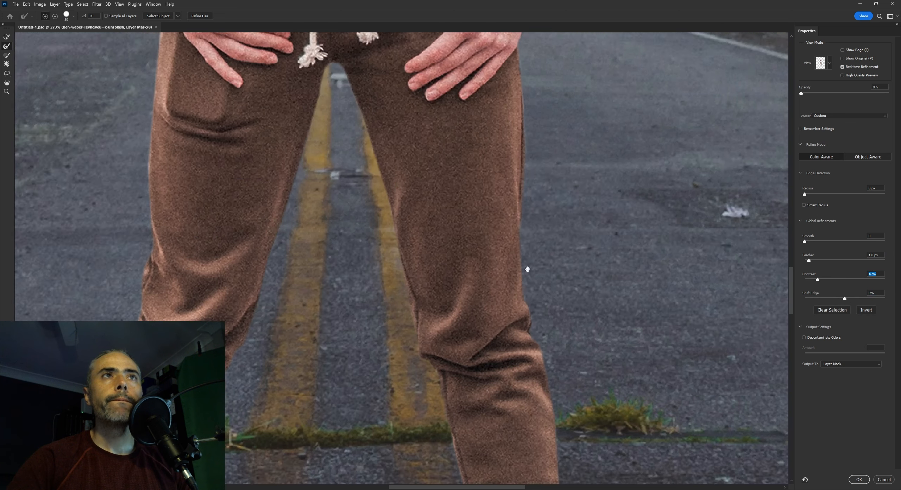
scroll(456, 230, "up", 3)
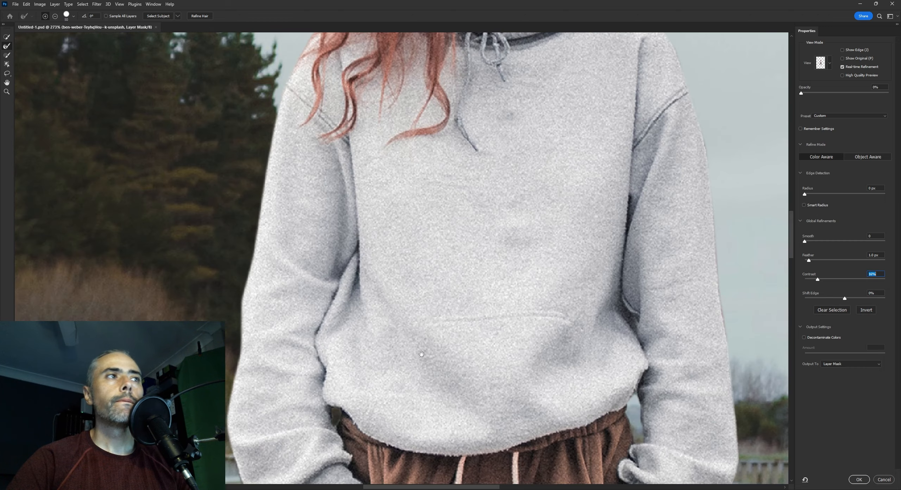
scroll(440, 225, "down", 12)
scroll(433, 220, "down", 1)
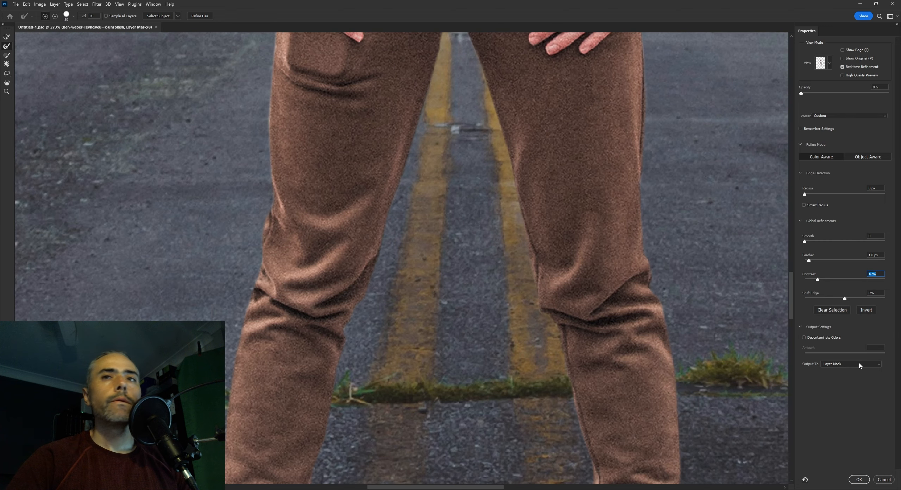
left_click_drag(844, 299, 843, 299)
scroll(783, 258, "down", 3)
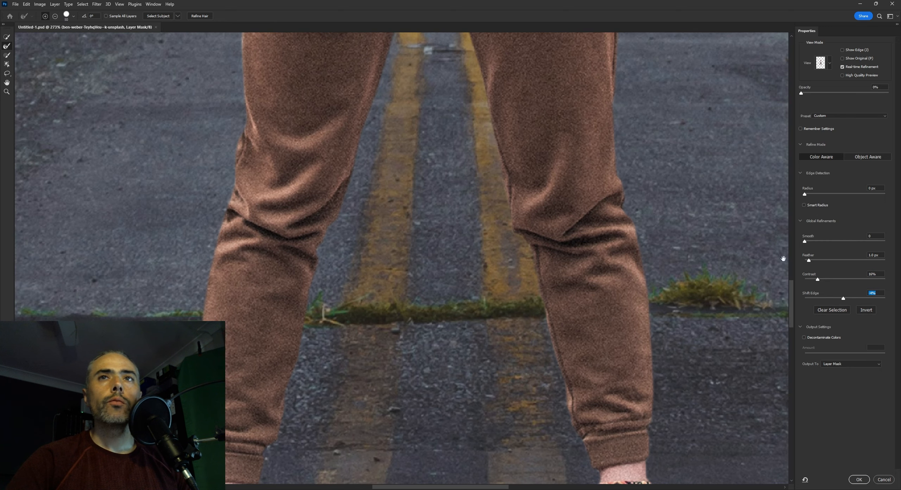
scroll(686, 303, "down", 3)
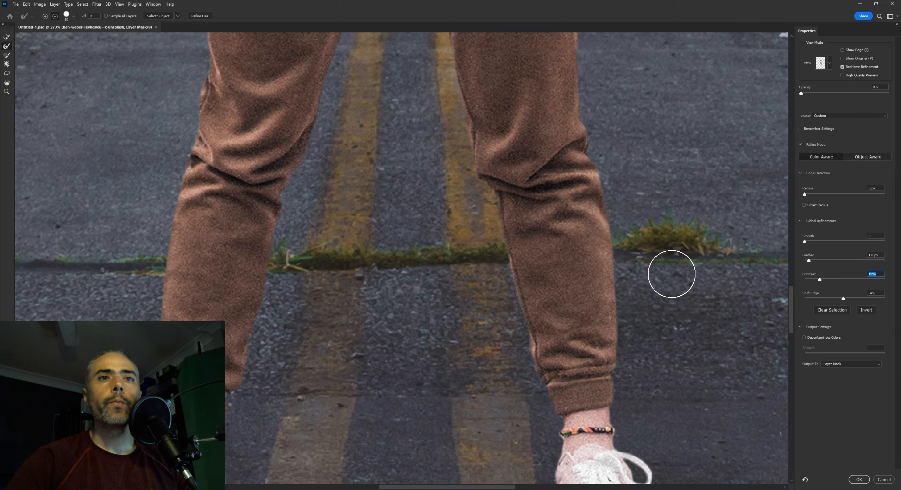
left_click(859, 479)
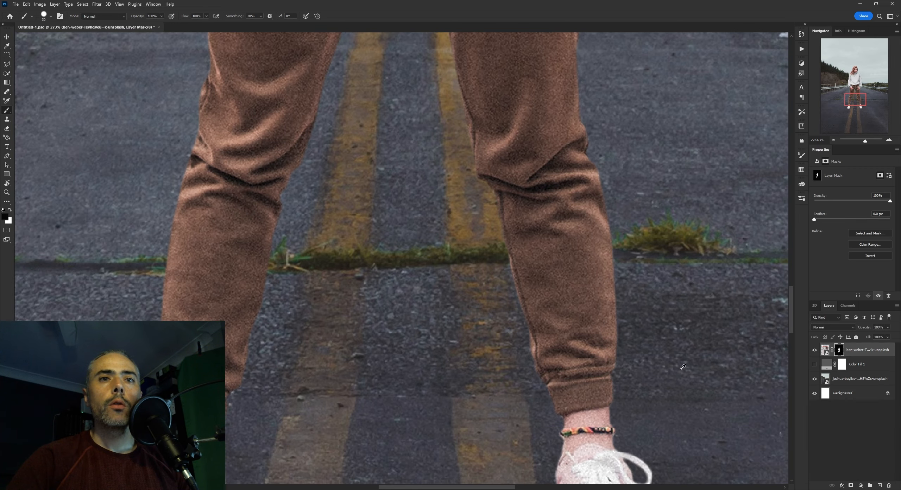
Examine the refined mask edges along the trouser legs, hands and sleeves at different zoom levels
scroll(679, 361, "down", 6)
scroll(581, 328, "up", 5)
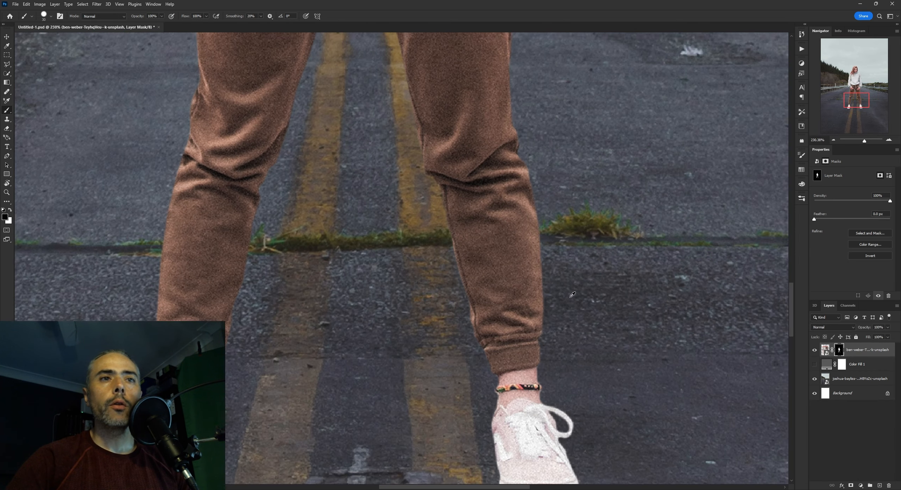
scroll(569, 201, "down", 2)
scroll(531, 190, "up", 5)
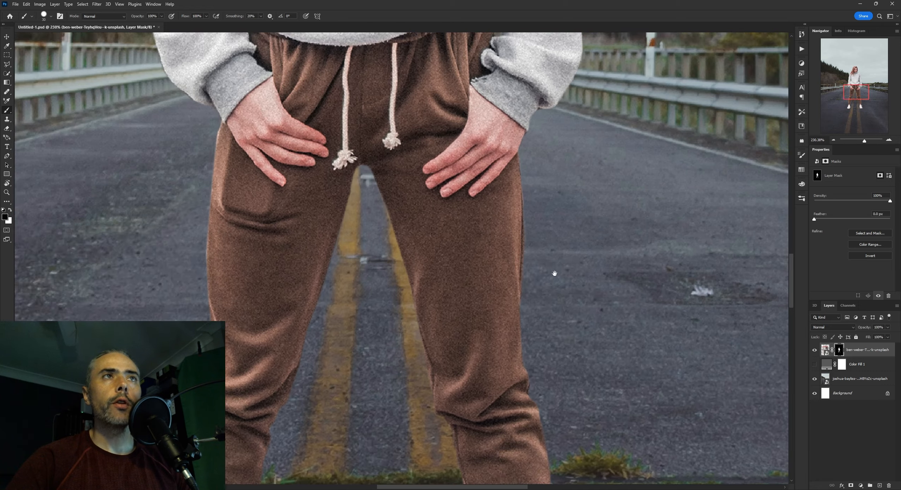
scroll(537, 241, "up", 3)
scroll(570, 317, "up", 5)
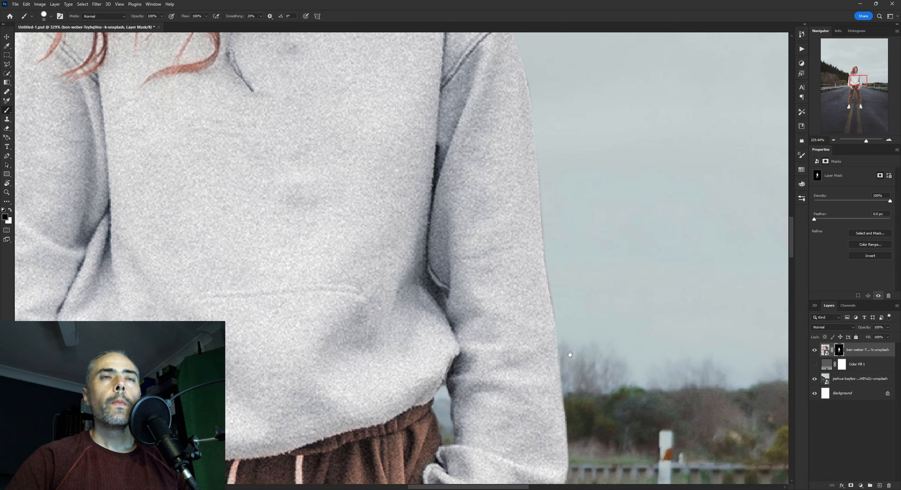
scroll(561, 309, "down", 5)
scroll(552, 320, "up", 4)
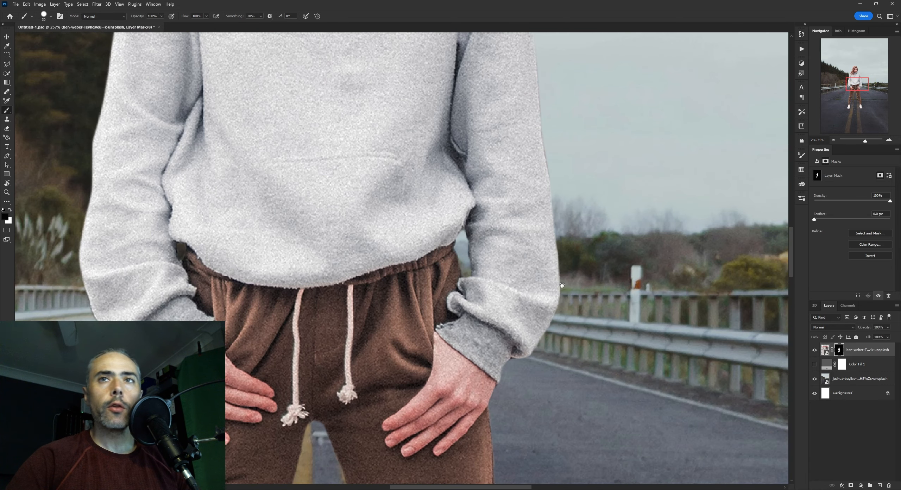
Apply a Camera Raw filter to the woman's layer with Noise Reduction set to 20
left_click(825, 349)
left_click(96, 4)
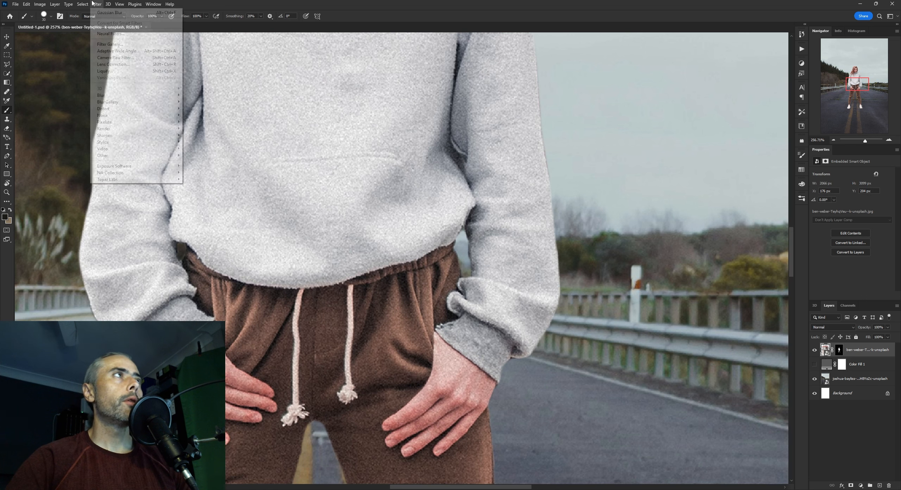
left_click(113, 57)
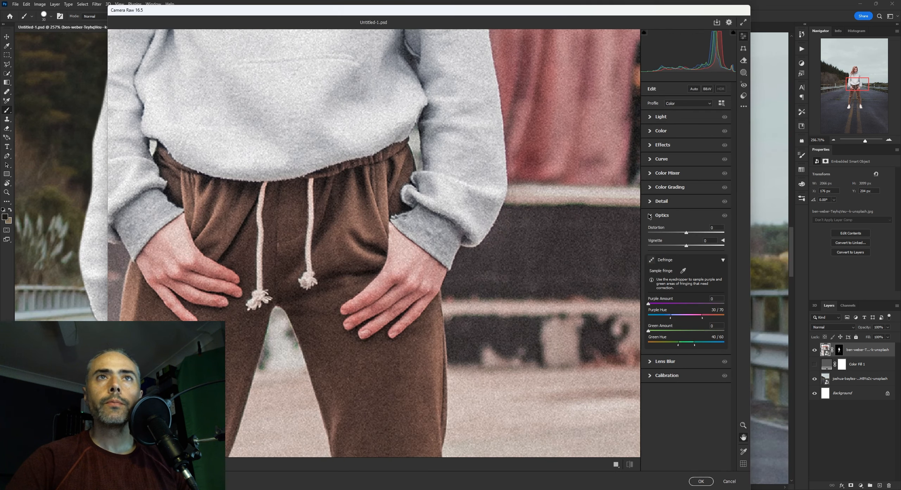
left_click(649, 215)
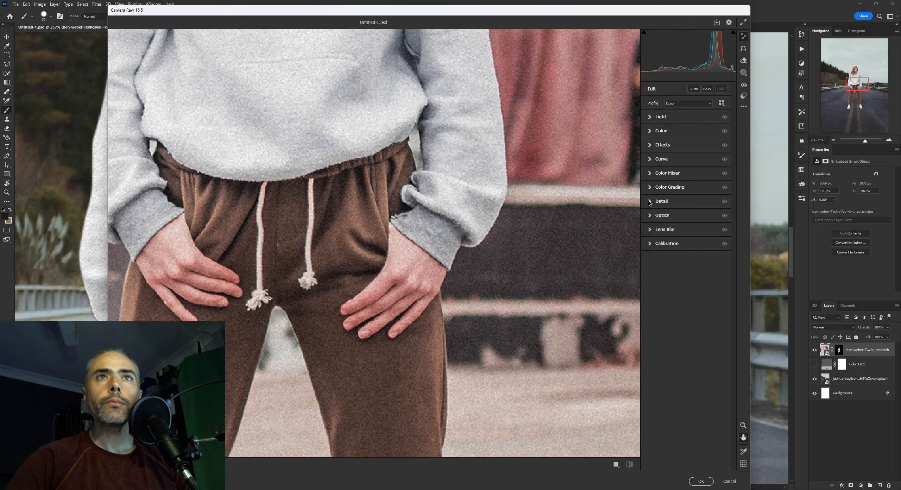
left_click(655, 201)
left_click(661, 232)
left_click_drag(661, 232, 660, 232)
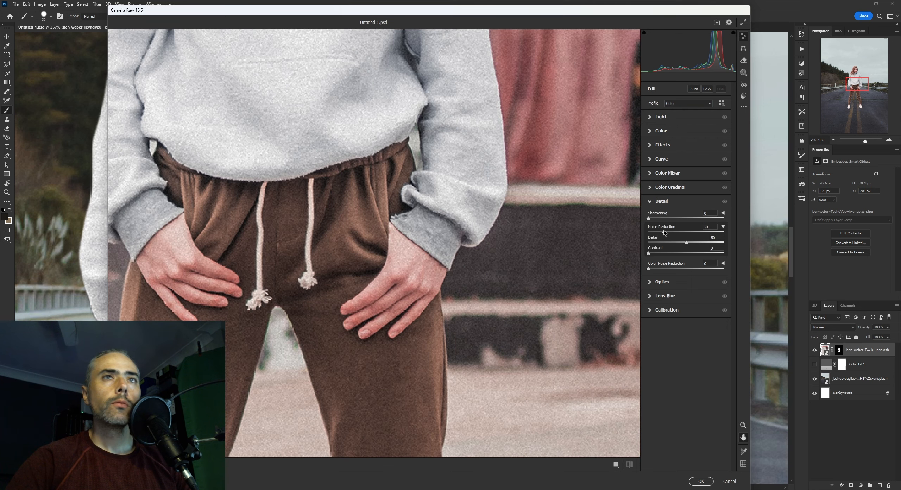
left_click(700, 481)
Examine the denoised woman against the road, from the trousers and shoes out to the whole composition
left_click_drag(541, 340, 471, 163)
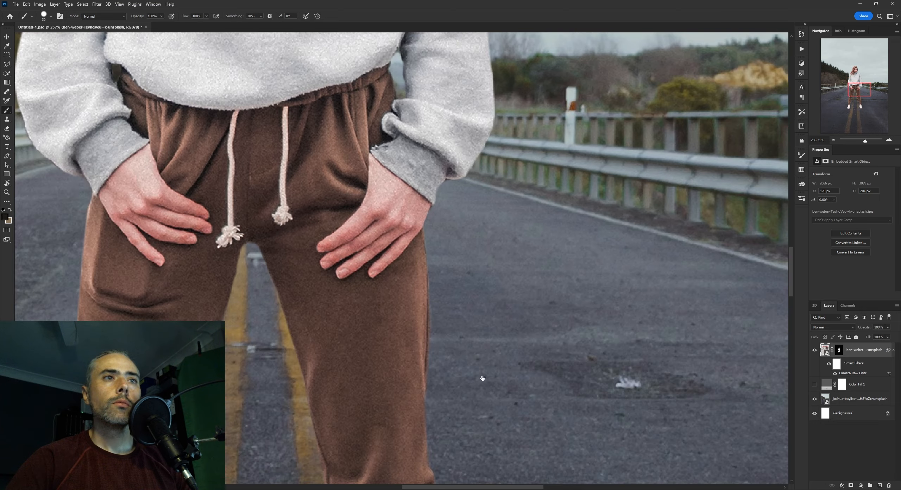
left_click_drag(483, 378, 473, 88)
scroll(518, 303, "down", 8)
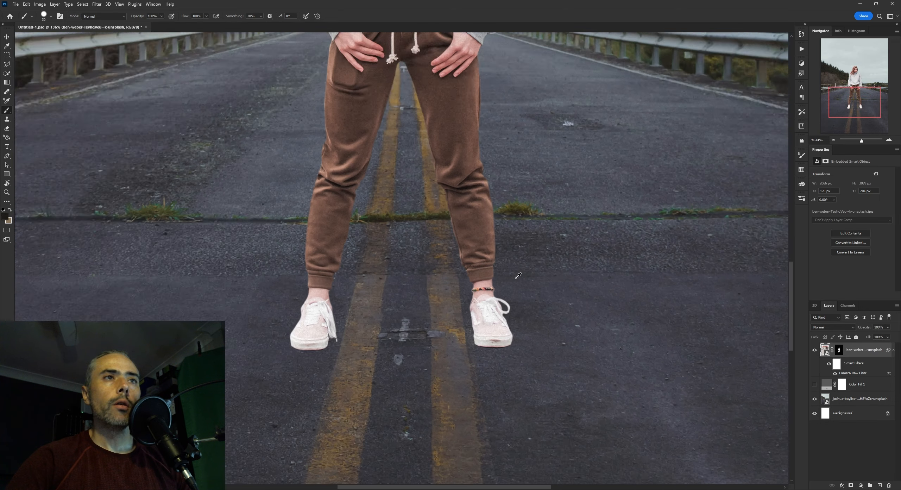
left_click_drag(400, 261, 435, 354)
scroll(475, 289, "down", 4)
left_click_drag(478, 284, 463, 315)
scroll(462, 315, "down", 3)
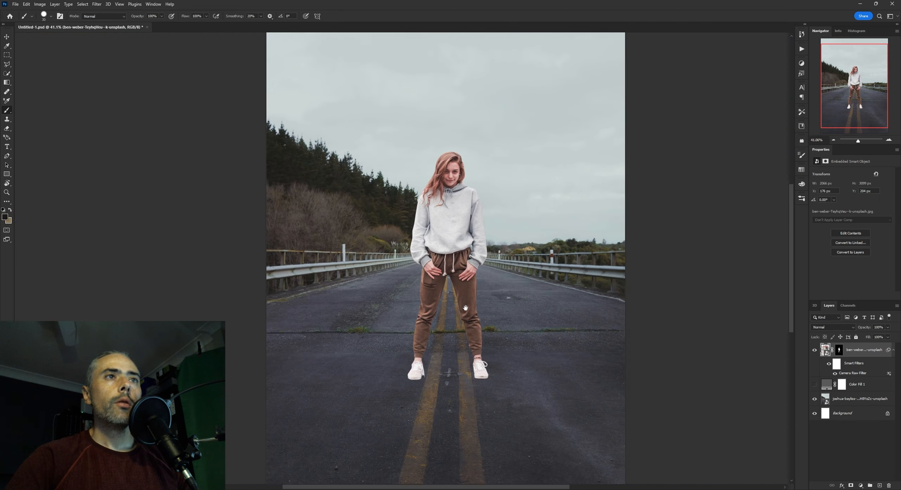
scroll(458, 313, "up", 2)
scroll(447, 313, "down", 2)
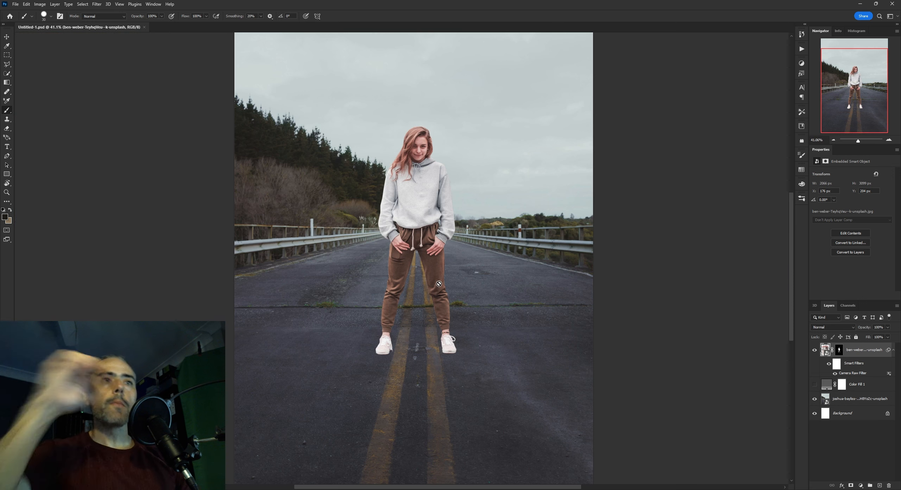
scroll(453, 214, "up", 1)
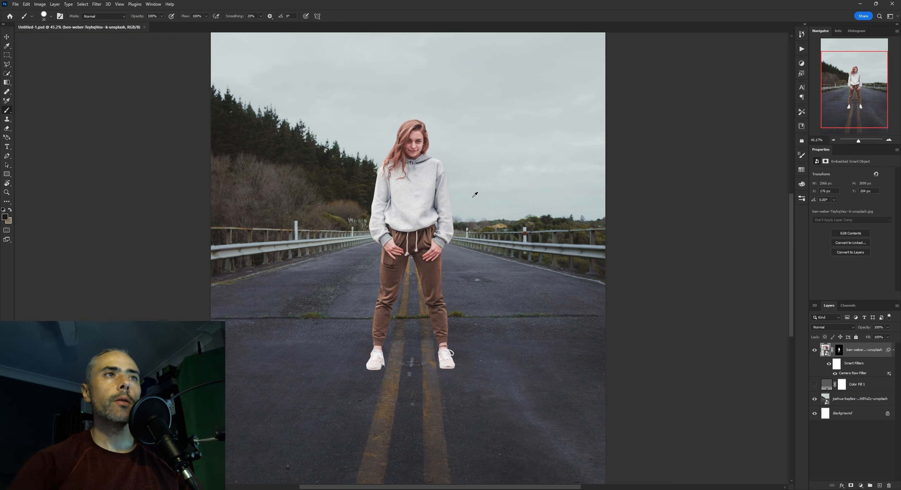
scroll(465, 218, "down", 2)
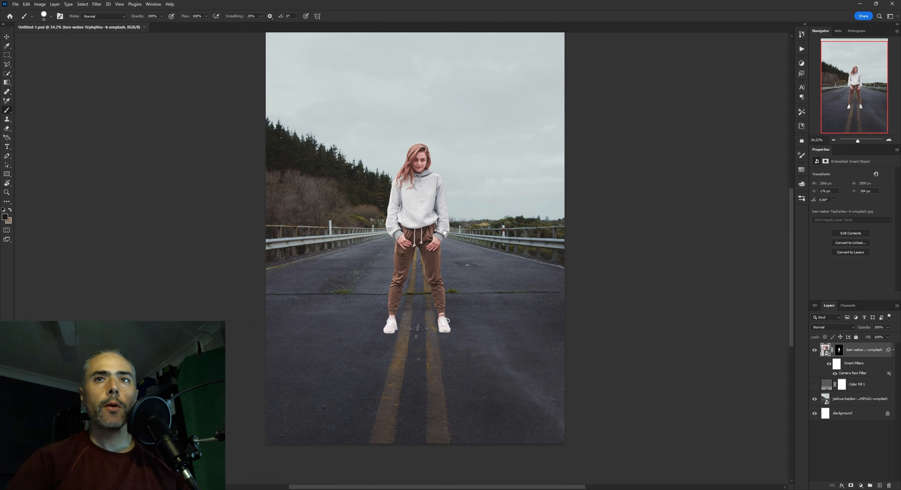
Delete the Color Fill 1 layer and place the woman's layer in a new collapsed group named SUBJECT
left_click(834, 386)
left_click_drag(830, 386, 888, 484)
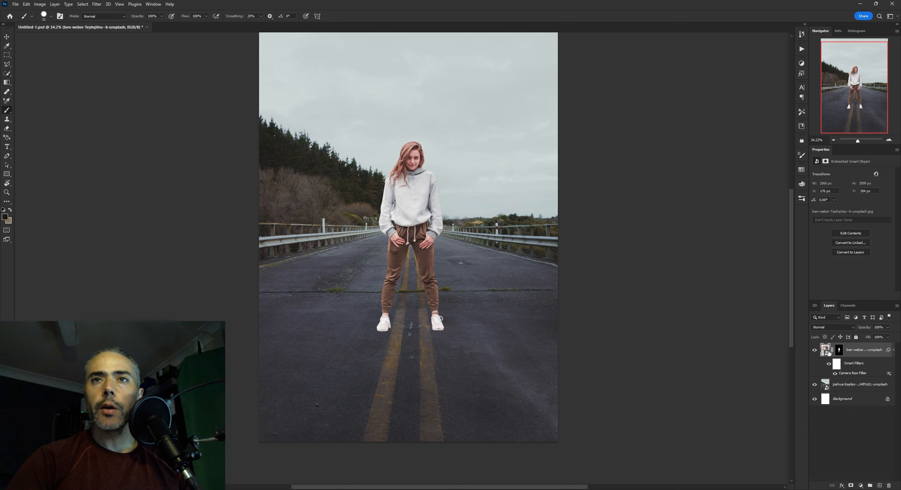
left_click(870, 486)
left_click_drag(846, 356, 843, 347)
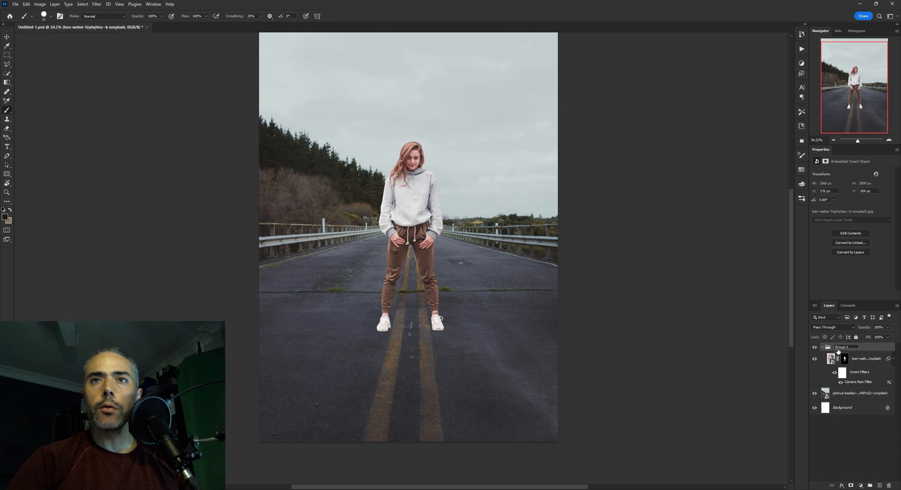
double_click(842, 347)
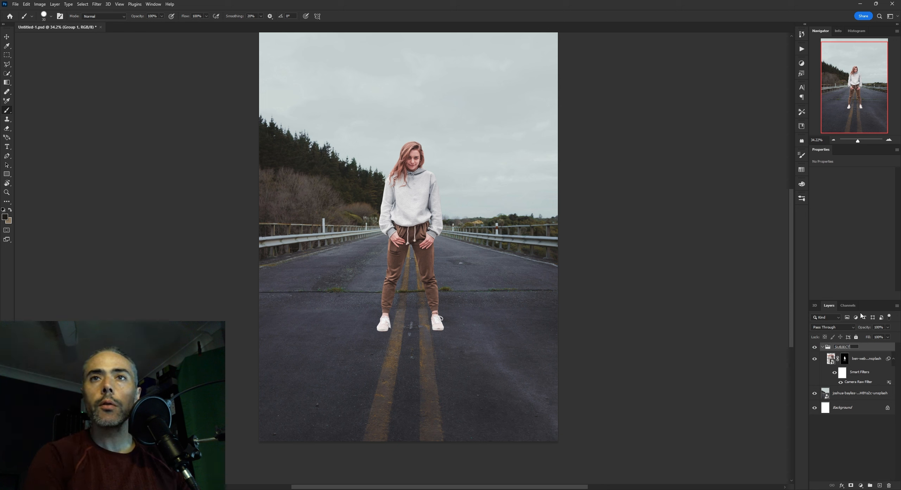
key("Return")
left_click(823, 347)
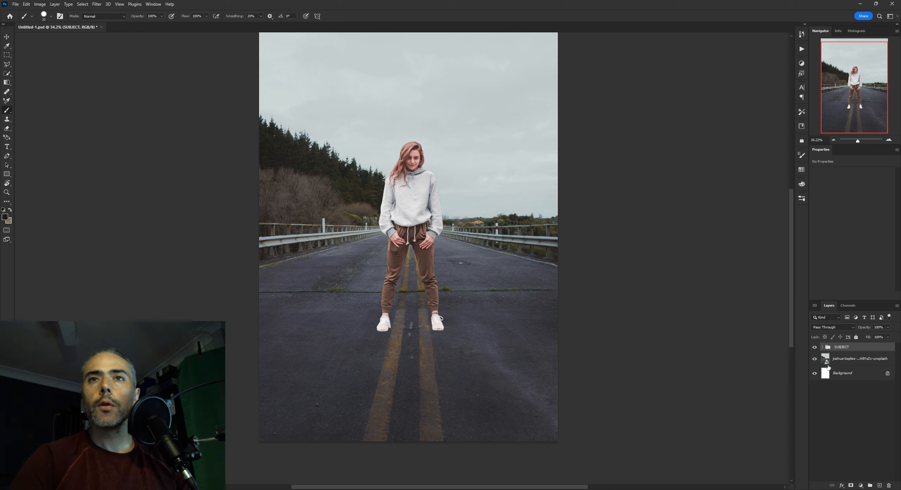
Place the road photo layer in a new group named BG and collapse the group
left_click(829, 362)
left_click(869, 485)
left_click_drag(828, 373, 841, 356)
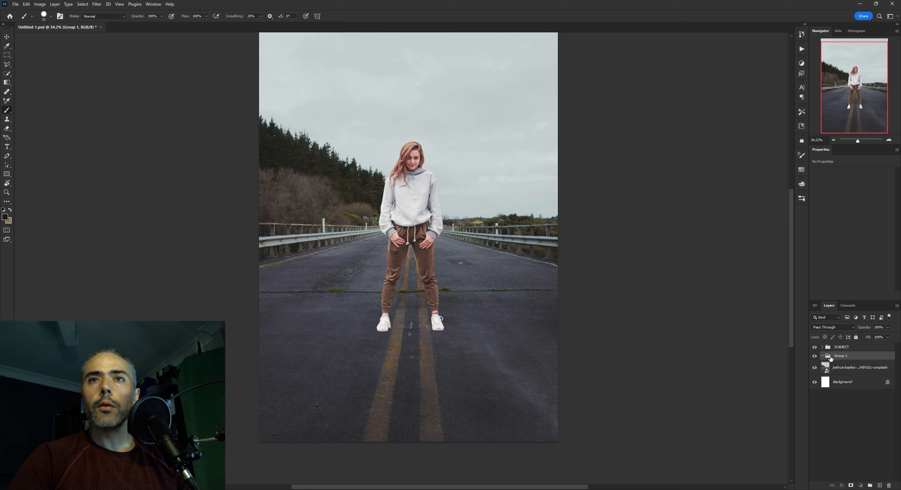
double_click(841, 356)
key("Return")
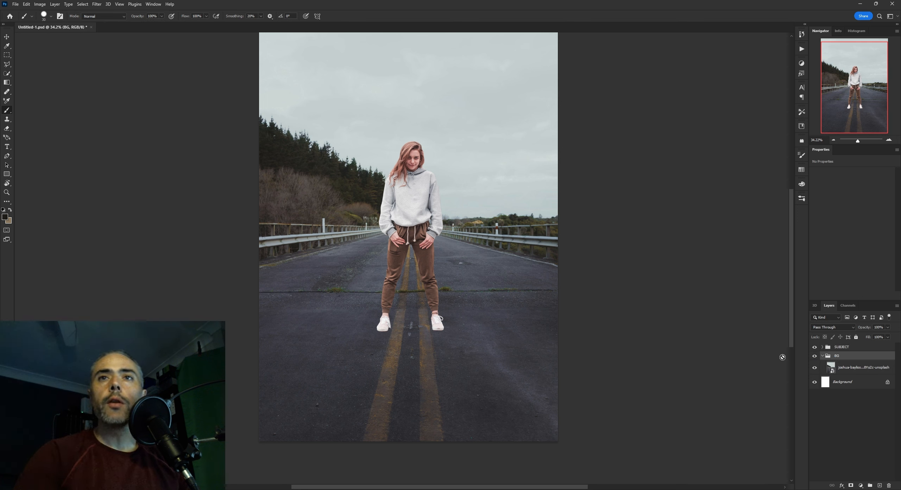
left_click(822, 355)
Delete the white Background layer and save the document
left_click_drag(886, 368, 888, 485)
key("ctrl+s")
scroll(404, 260, "up", 5)
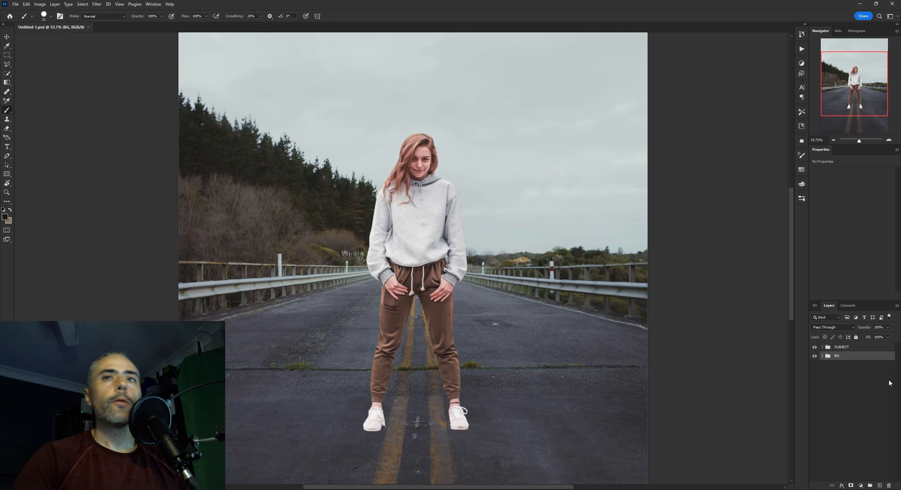
Add a Curves adjustment clipped to the woman's layer in the SUBJECT group and lower its white point output to 161
left_click(826, 347)
left_click(822, 346)
left_click(829, 358)
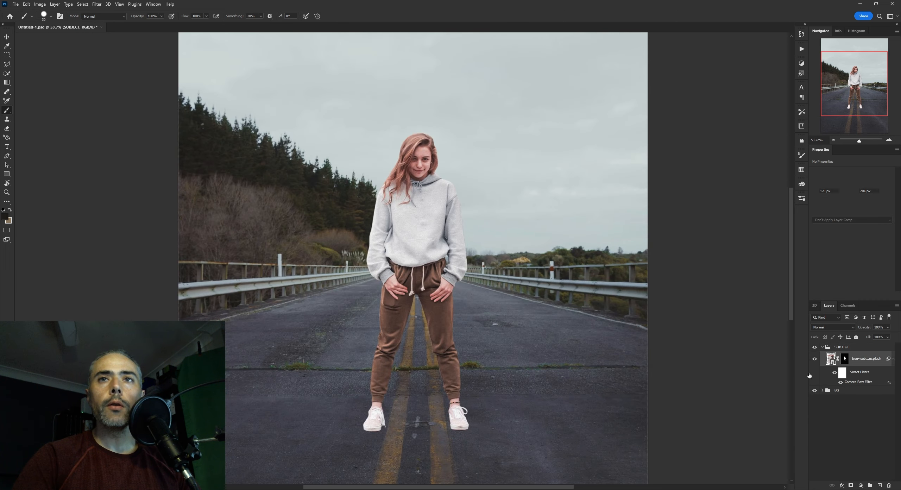
left_click_drag(446, 264, 463, 246)
left_click(860, 485)
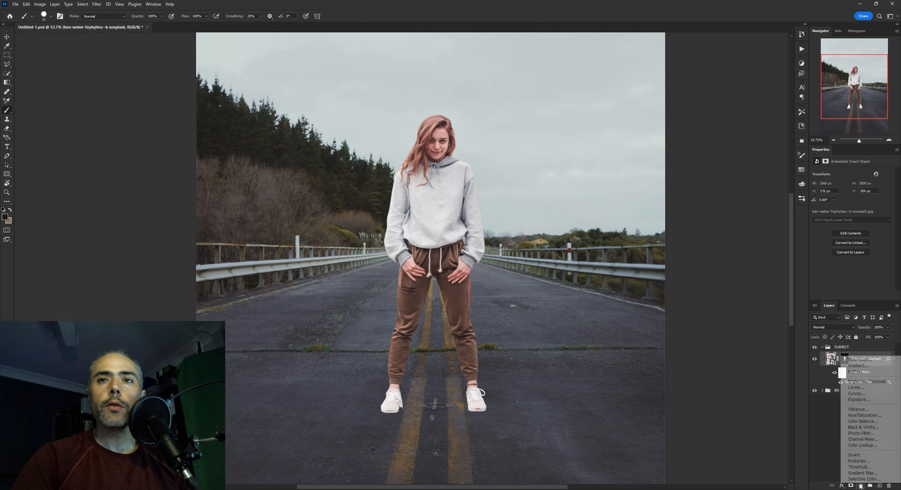
left_click(867, 393)
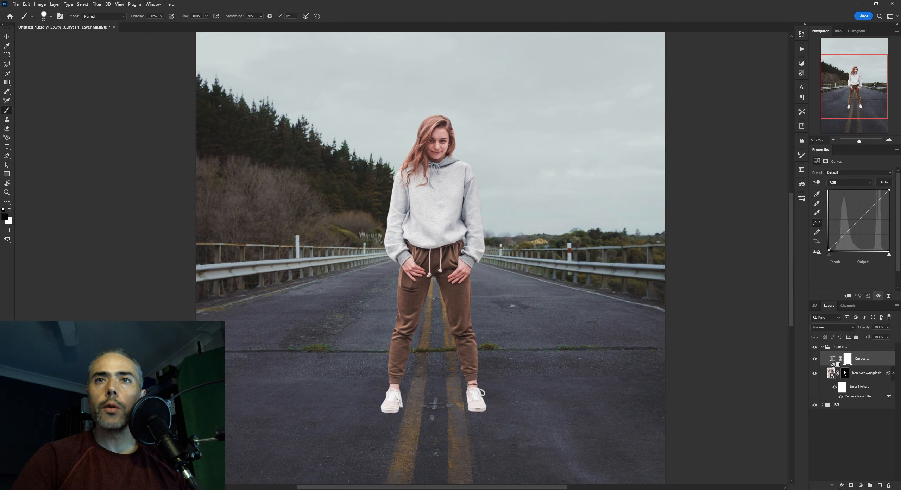
scroll(523, 250, "down", 2)
left_click_drag(520, 253, 491, 251)
scroll(491, 251, "up", 3)
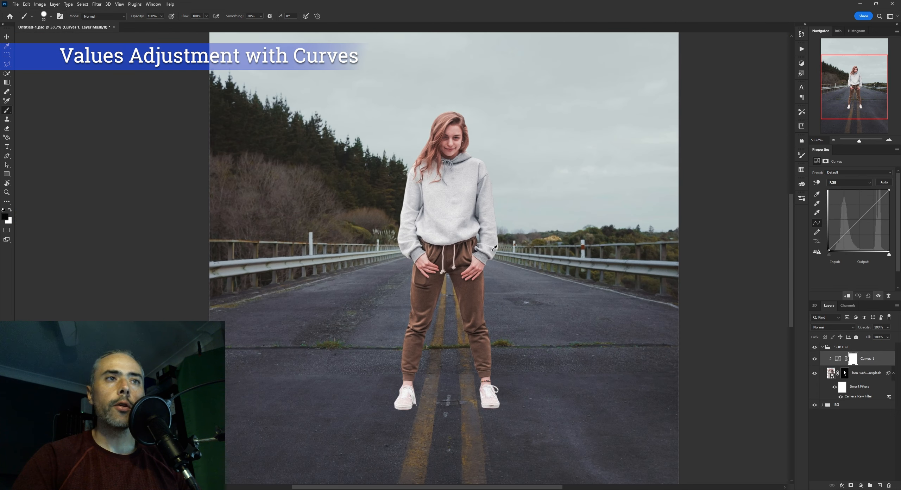
left_click_drag(889, 191, 888, 212)
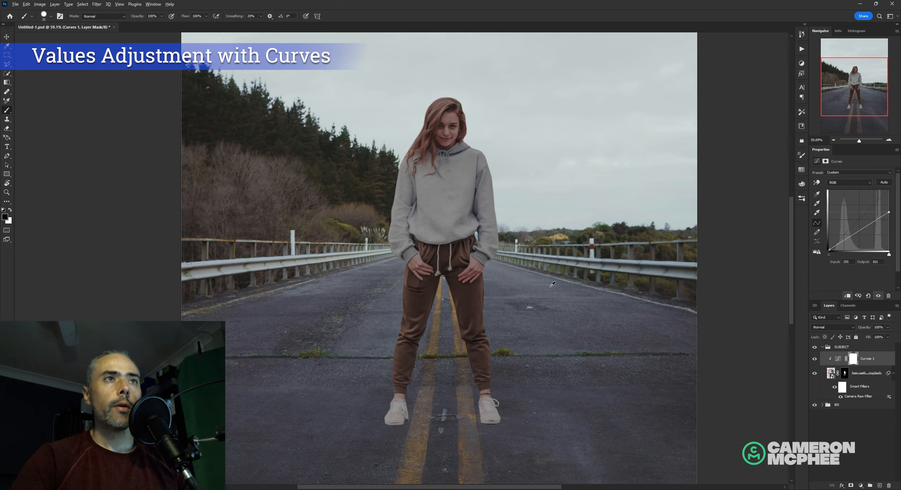
Turn on the grayscale colour proof and inspect the values around the woman's lower legs and shoes
scroll(545, 303, "down", 3)
left_click_drag(544, 303, 473, 251)
key("ctrl+y")
scroll(525, 293, "up", 5)
scroll(503, 319, "up", 4)
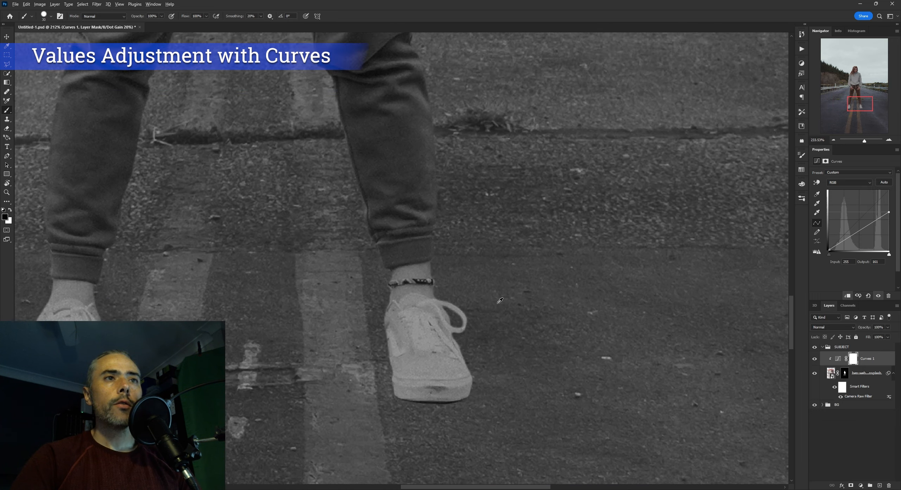
Compare the normal colour view with the grayscale proof around the trousers, shoe and road
key("ctrl+y")
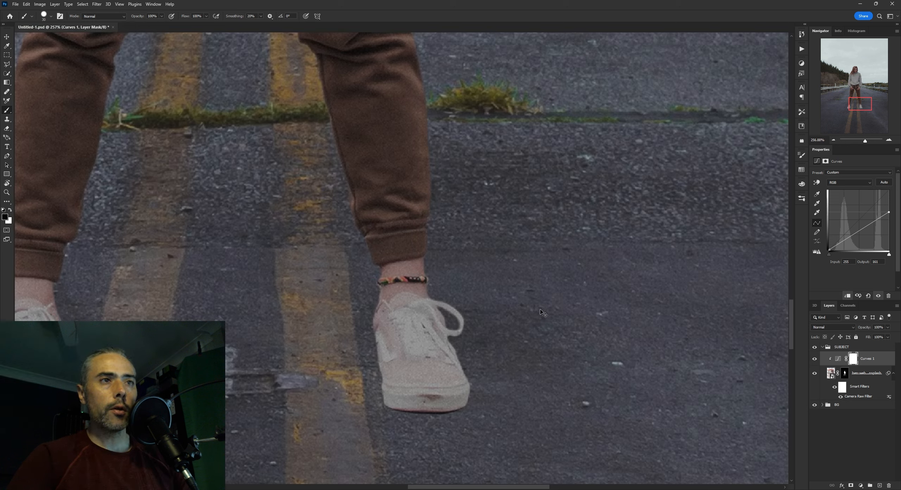
key("ctrl+y")
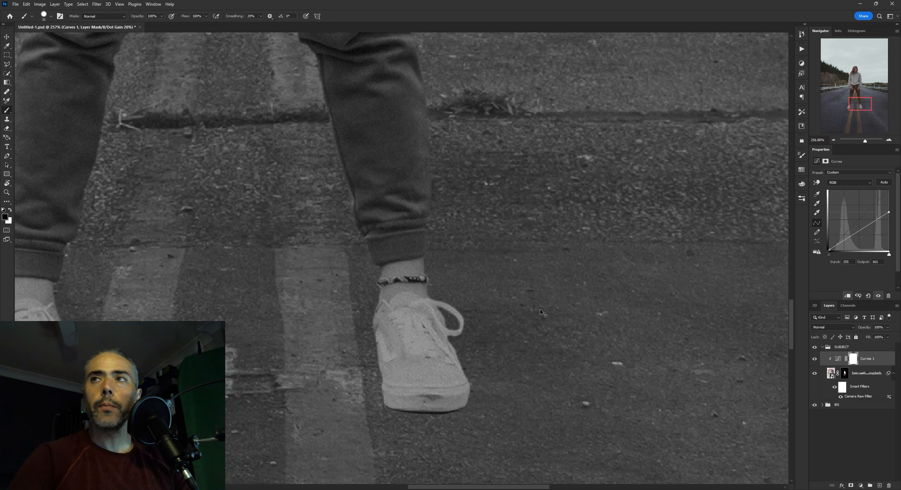
key("ctrl+y")
key("ctrl+y")
key("ctrl+y")
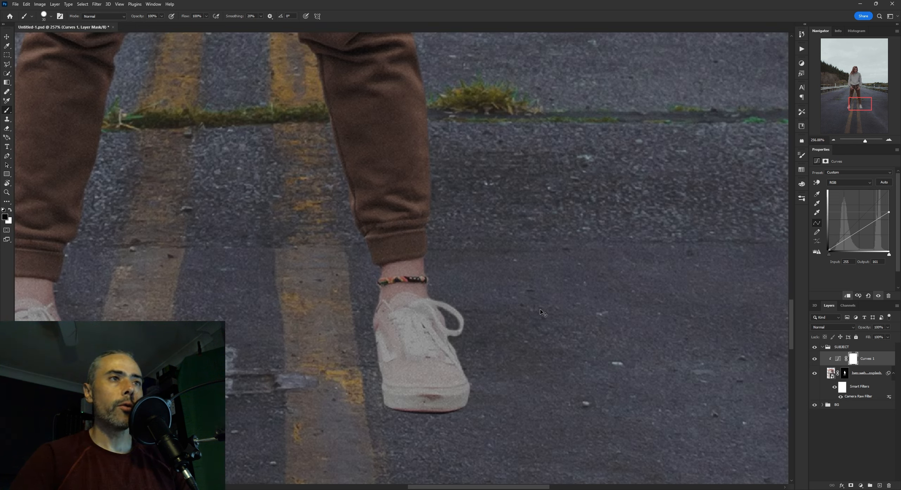
left_click(119, 4)
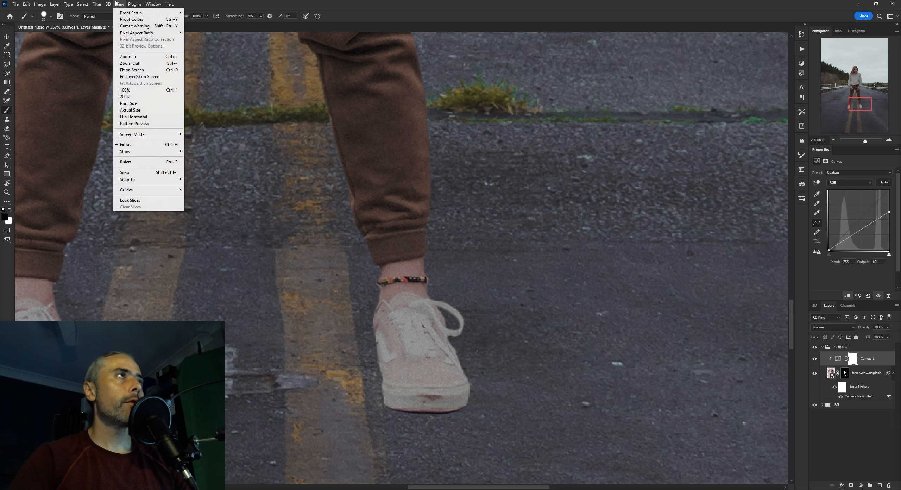
left_click(365, 154)
In the grayscale proof, add a shadow point at input 63, output 27 to the woman's curve and lower the white point output to 122
key("ctrl+y")
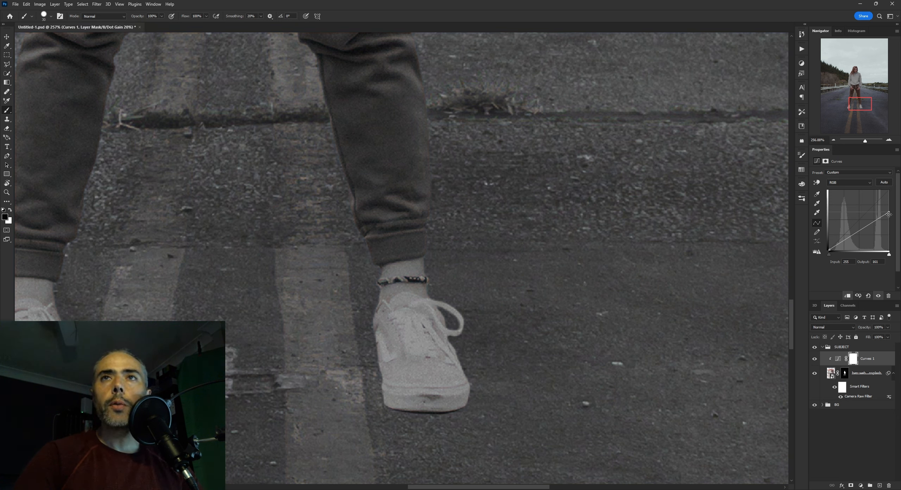
left_click_drag(889, 215, 889, 223)
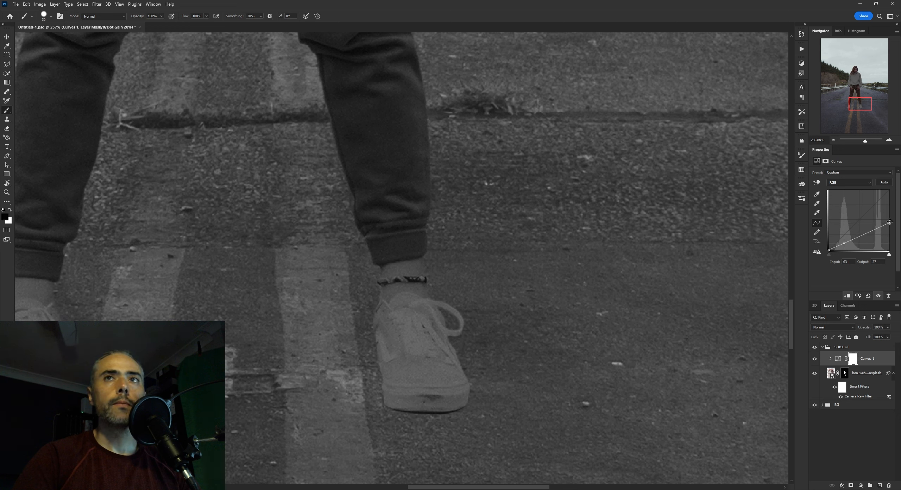
left_click_drag(890, 224, 892, 221)
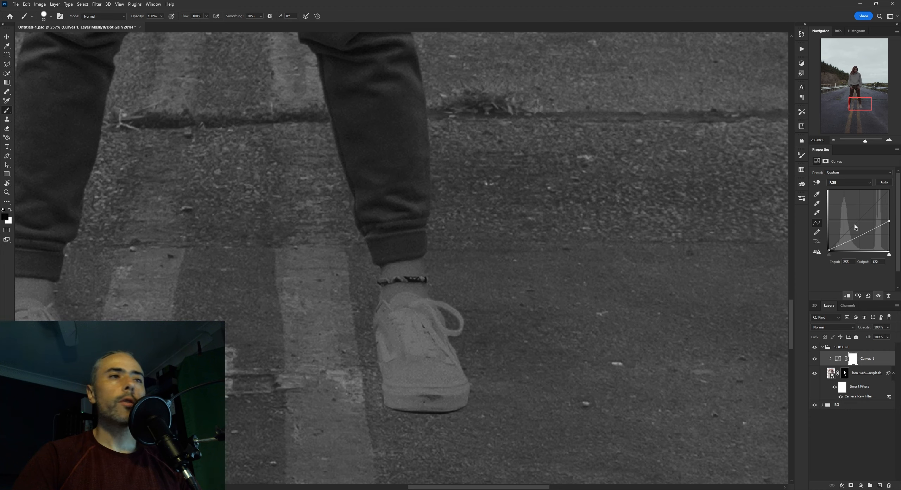
Check in grayscale how the woman's shadows and highlights match the road, at close and wide views
scroll(528, 224, "down", 4)
left_click_drag(451, 225, 474, 227)
scroll(478, 242, "up", 3)
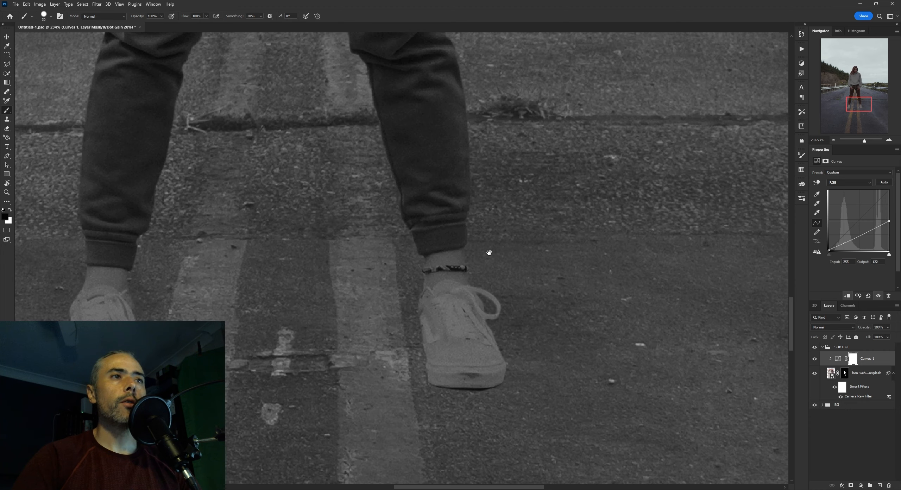
scroll(489, 253, "down", 10)
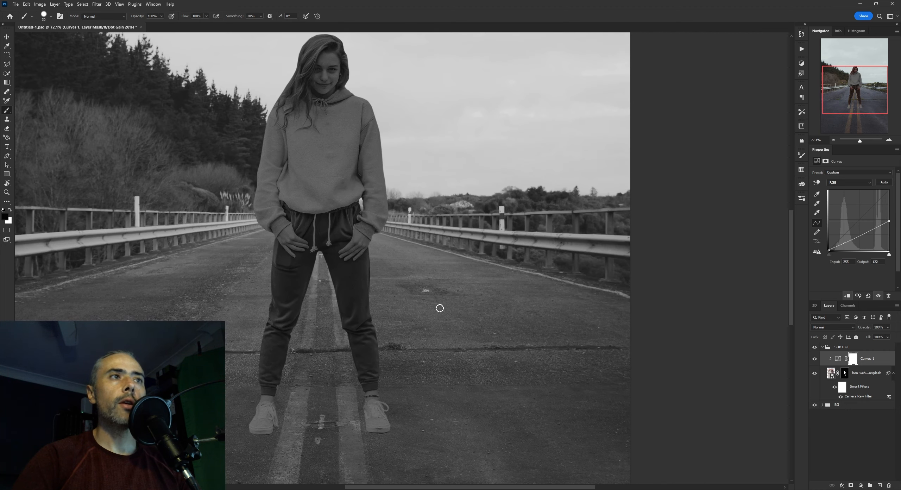
scroll(439, 308, "up", 4)
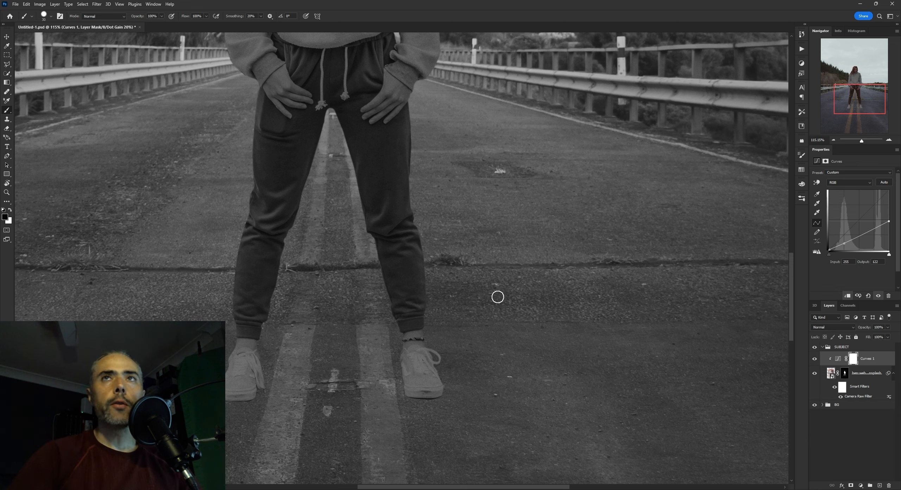
scroll(498, 297, "down", 1)
left_click_drag(473, 302, 453, 222)
scroll(464, 253, "up", 5)
scroll(454, 275, "up", 4)
left_click_drag(422, 274, 490, 173)
scroll(479, 270, "down", 5)
scroll(516, 284, "down", 5)
Inspect the woman's shoe and trouser hem against the road, comparing the grayscale proof with the colour view
scroll(466, 222, "up", 5)
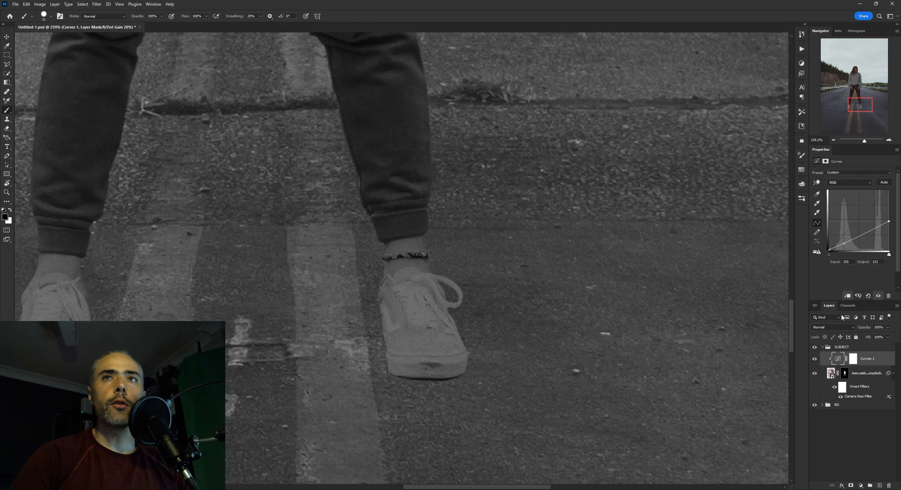
left_click_drag(844, 243, 846, 245)
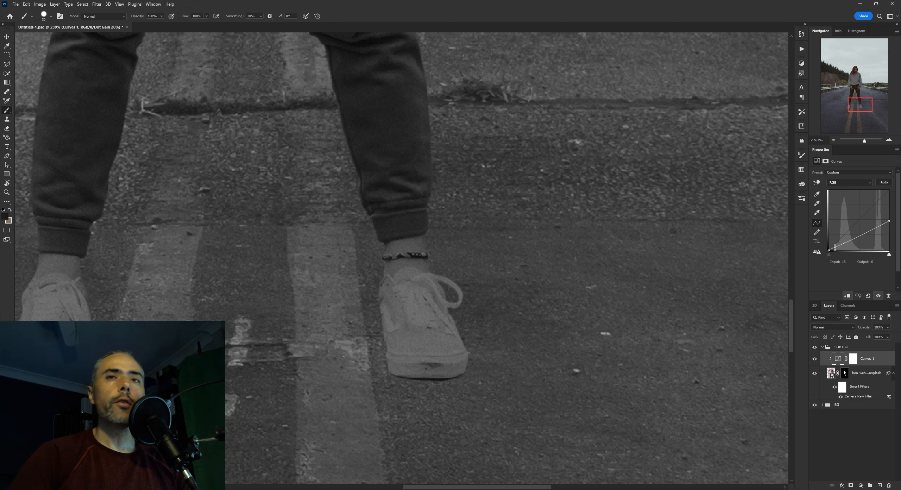
key("ctrl+y")
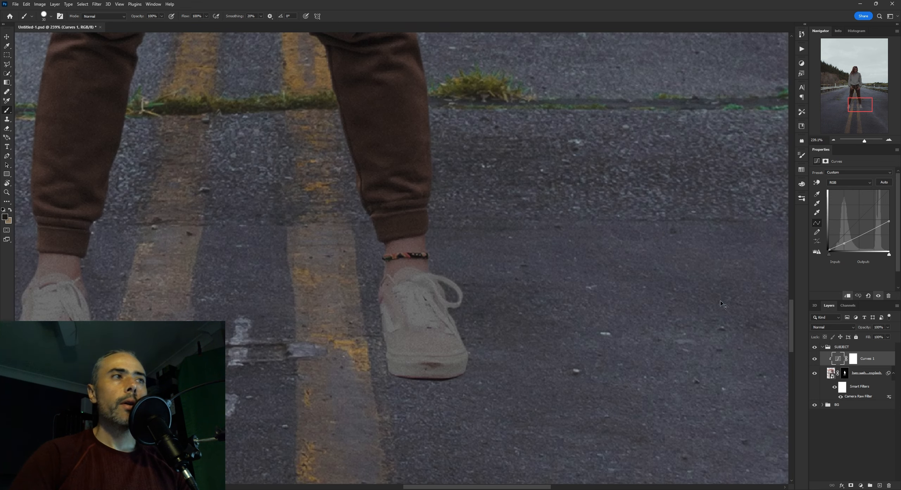
scroll(612, 276, "down", 4)
scroll(599, 283, "up", 4)
key("ctrl+y")
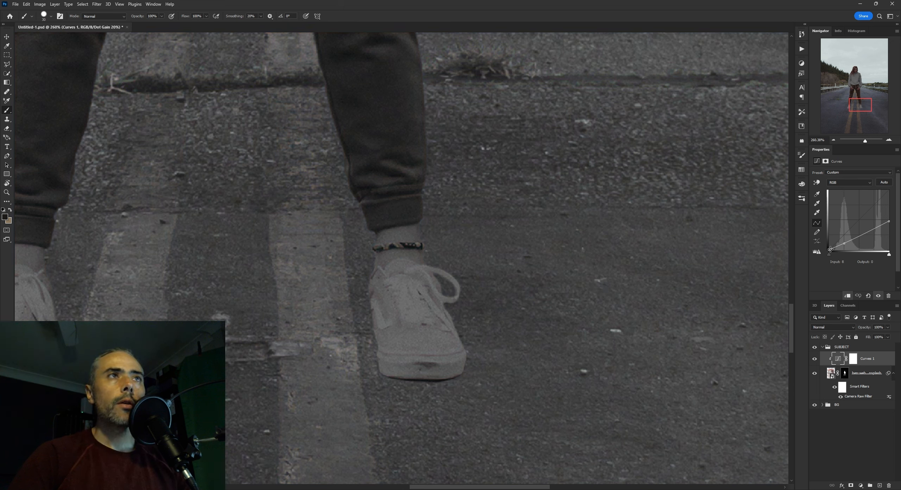
Experiment with a lifted black point on the woman's curve in grayscale and settle it at output 1
left_click_drag(829, 248, 826, 248)
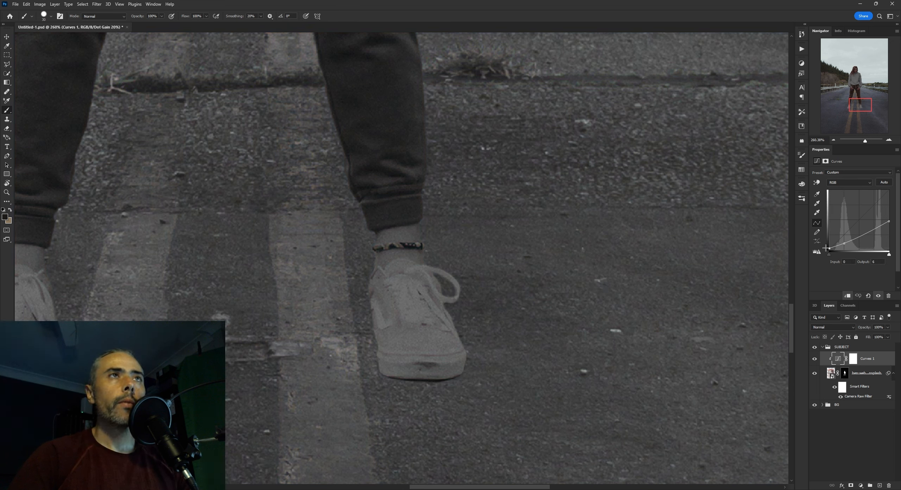
key("ctrl+z")
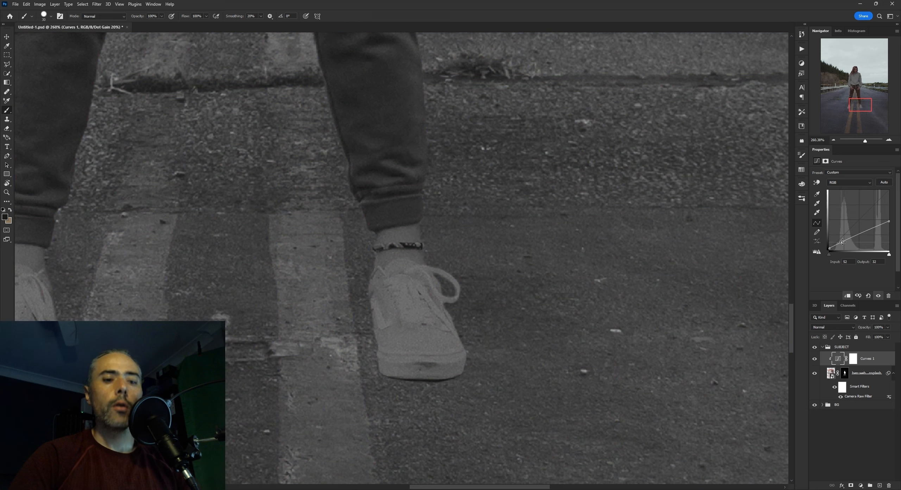
left_click_drag(829, 249, 828, 247)
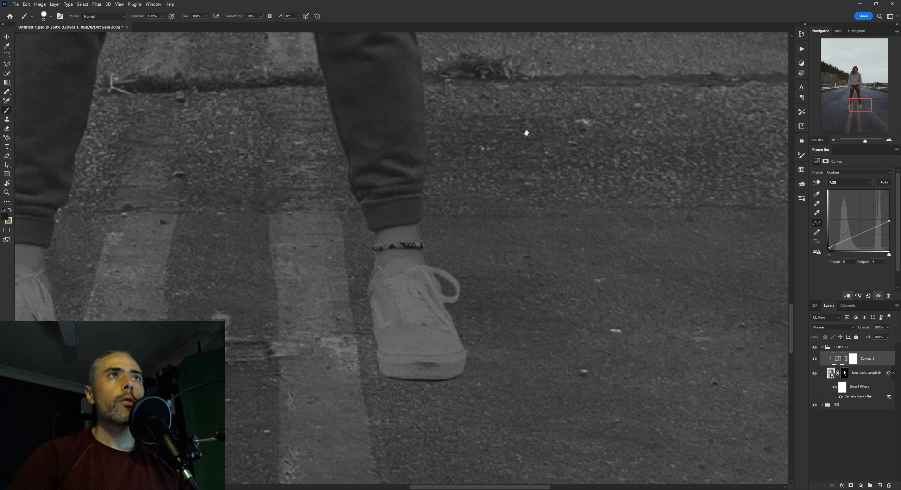
scroll(524, 133, "down", 5)
scroll(486, 231, "up", 5)
scroll(485, 231, "down", 3)
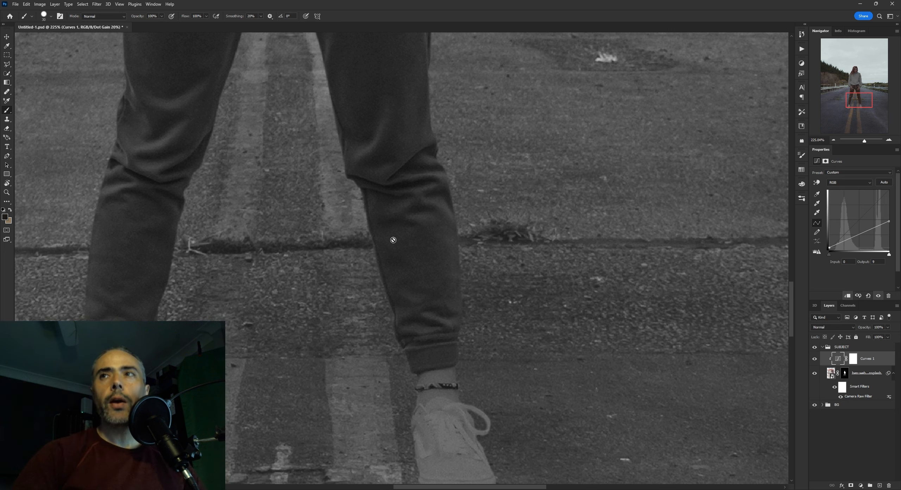
scroll(419, 265, "left", 2)
left_click_drag(542, 321, 528, 284)
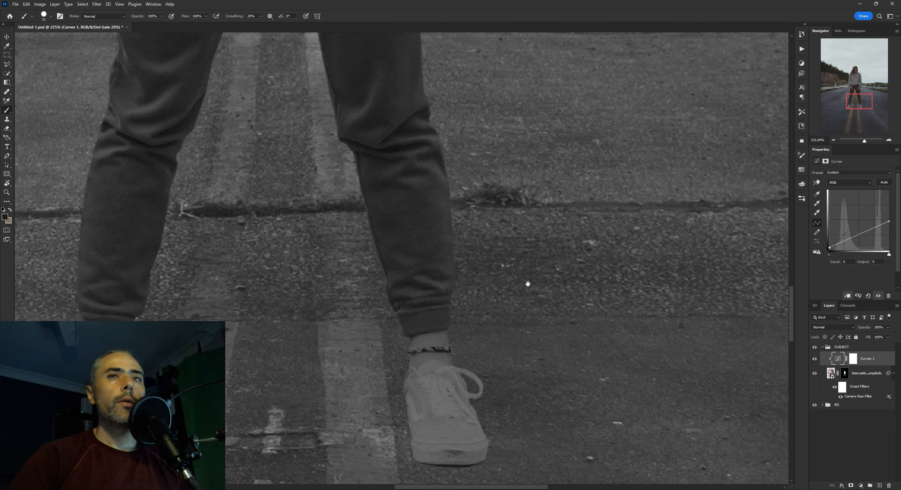
left_click_drag(829, 247, 822, 249)
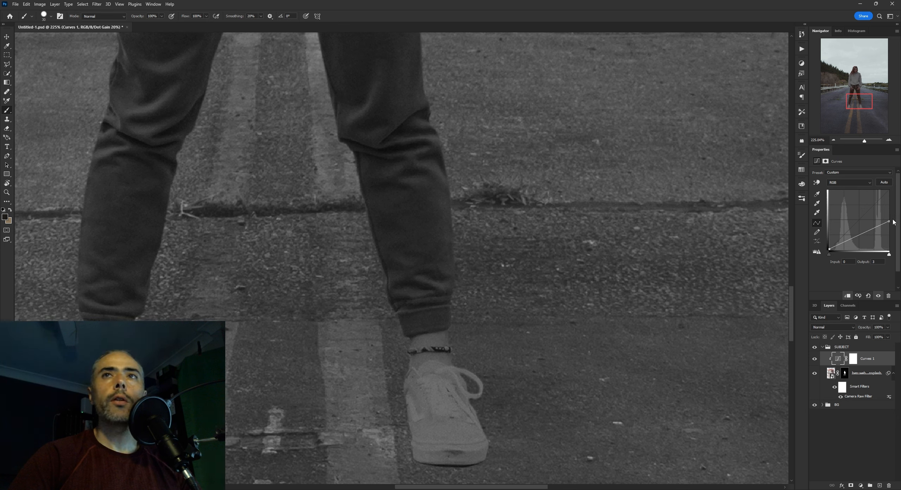
Try the curve's white point at output 111 against the shoes and road markings, and return it to 122
left_click_drag(891, 223, 896, 223)
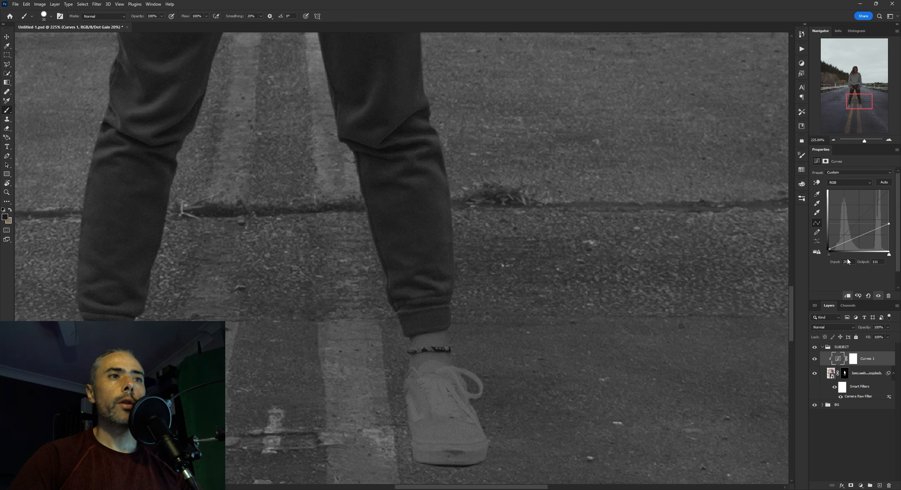
left_click_drag(652, 314, 615, 209)
scroll(616, 209, "up", 2)
left_click_drag(575, 242, 653, 215)
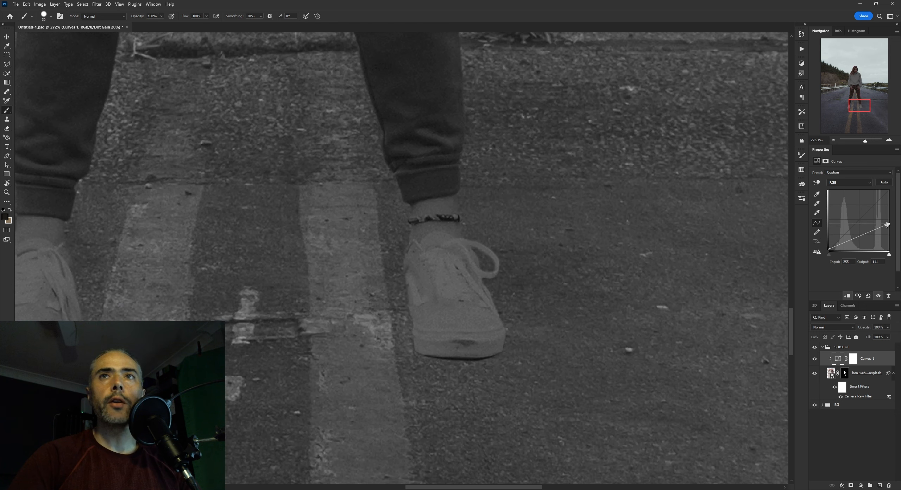
left_click_drag(887, 224, 889, 222)
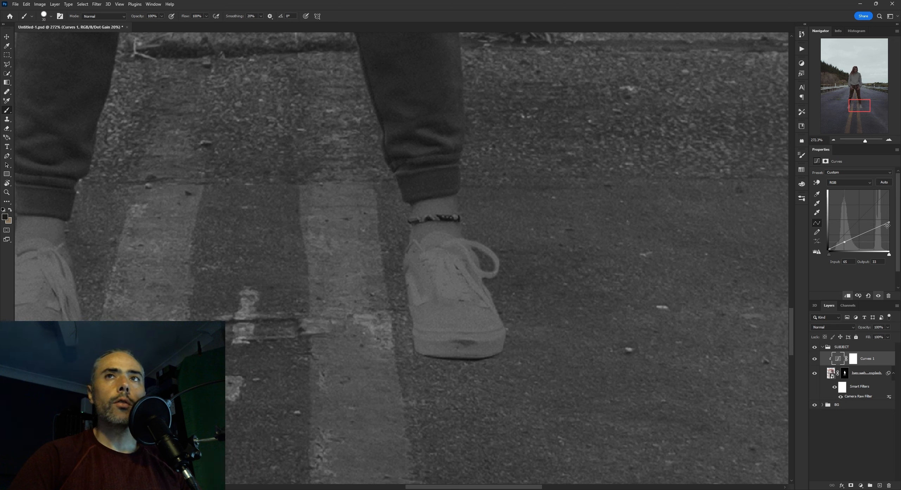
left_click_drag(887, 226, 889, 220)
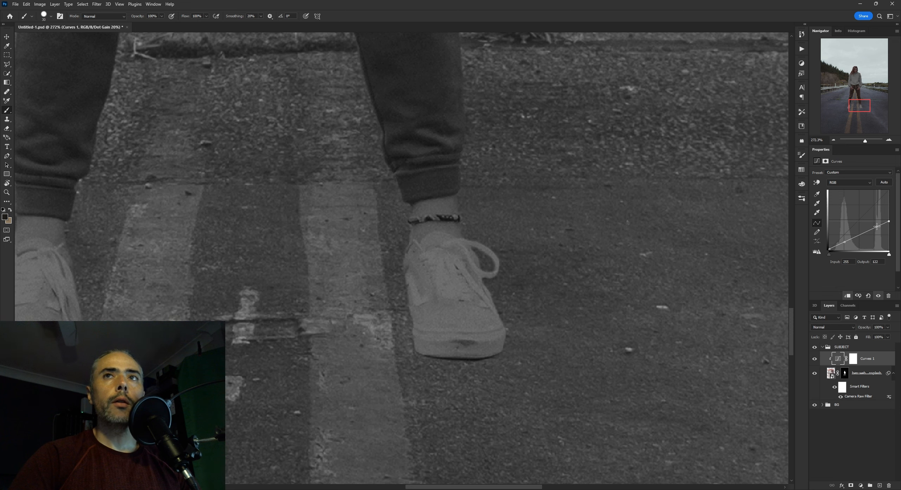
left_click_drag(889, 220, 889, 222)
Check how the whole woman sits against the road and sky, in the grayscale proof and in full colour
scroll(555, 200, "down", 5)
left_click_drag(557, 206, 538, 263)
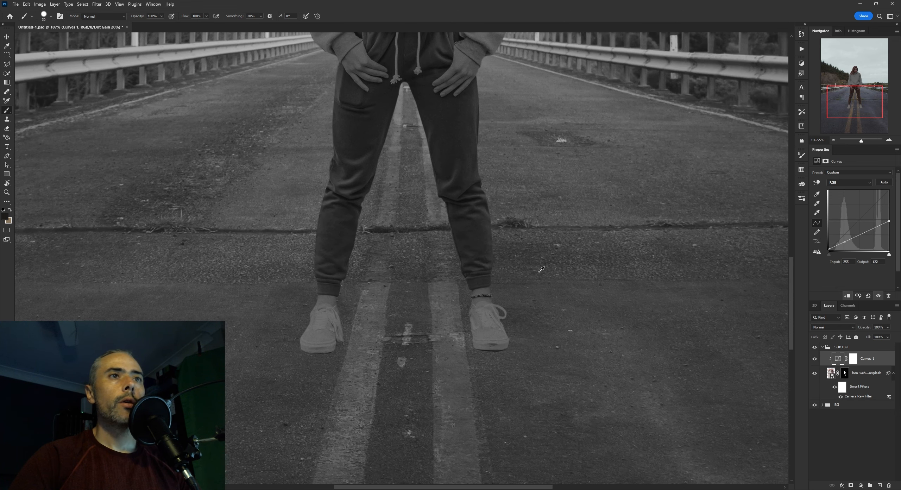
scroll(524, 282, "down", 3)
key("ctrl+y")
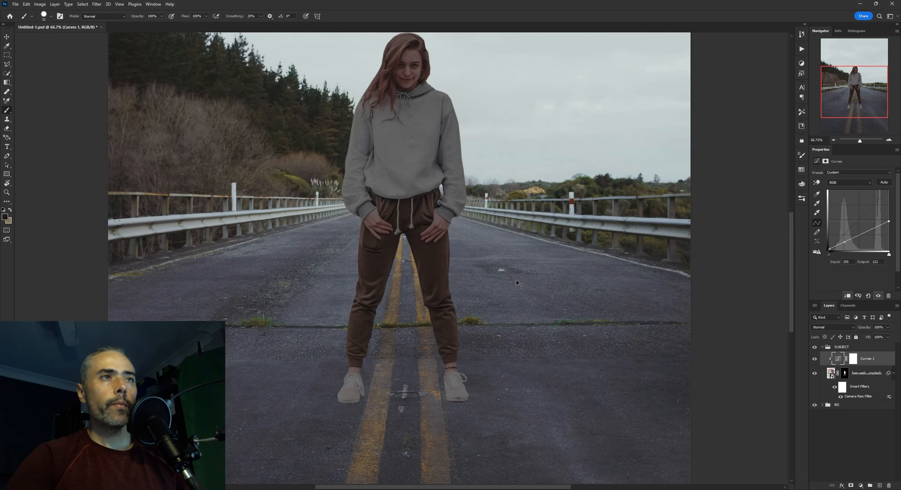
scroll(507, 246, "down", 2)
scroll(502, 233, "up", 1)
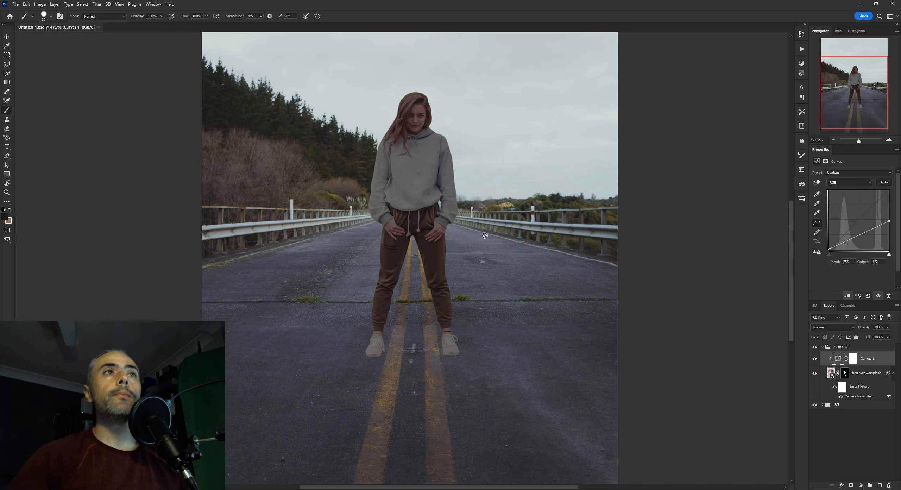
scroll(485, 236, "down", 1)
scroll(439, 237, "up", 3)
key("ctrl+0")
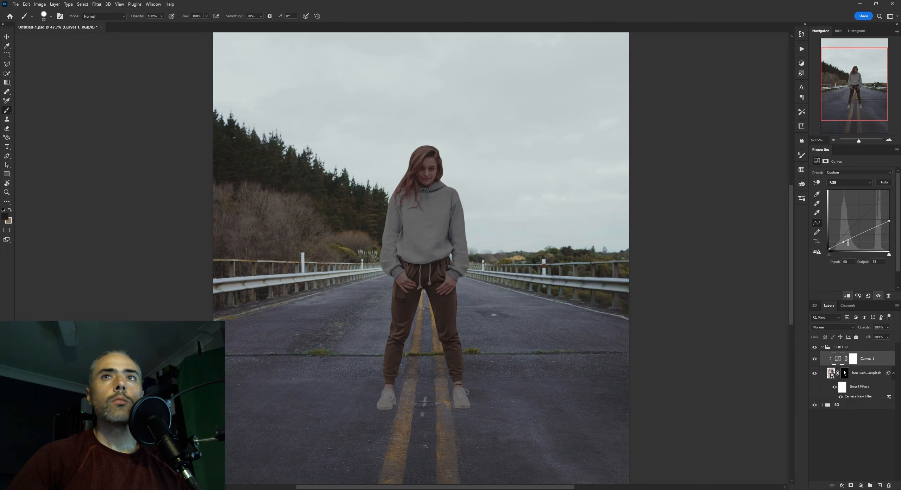
Raise the curve's white point output to 131 and recheck both shoes in the grayscale proof
left_click_drag(889, 221, 889, 220)
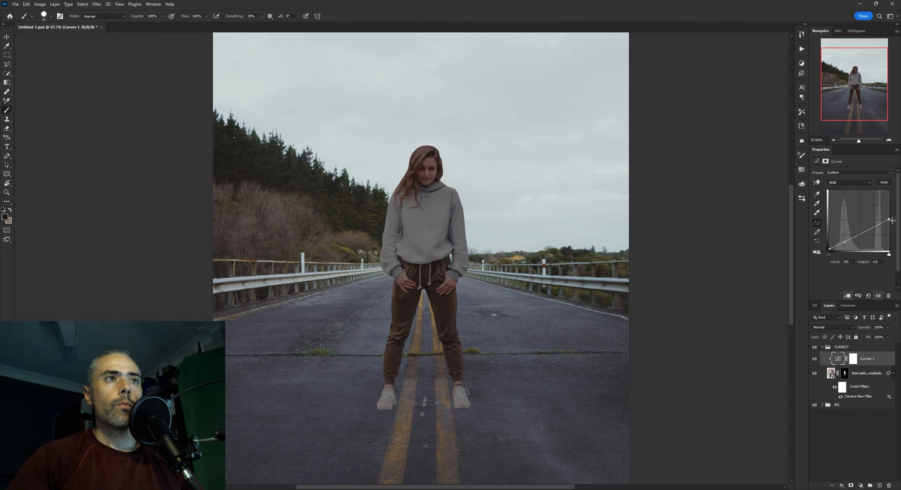
scroll(491, 374, "up", 5)
key("ctrl+y")
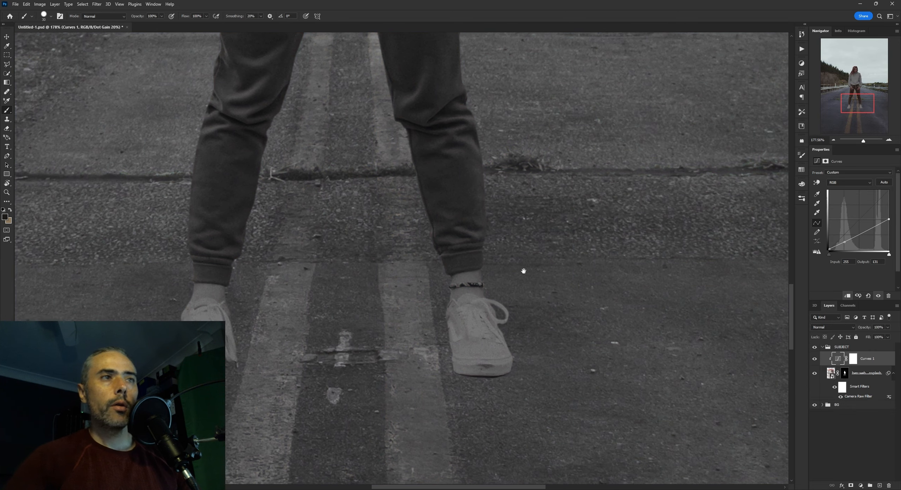
left_click_drag(522, 267, 595, 260)
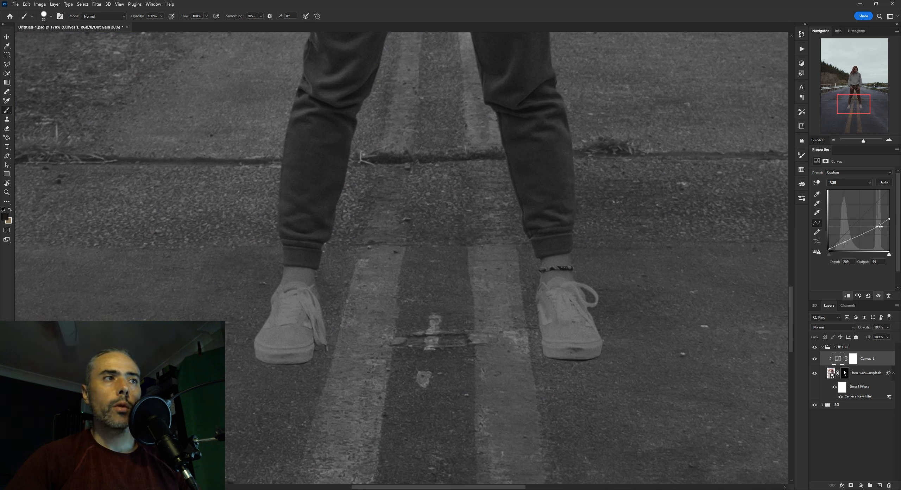
Add a lowered highlight point to the woman's curve, lift the shadow point slightly and set the white point output to 133
left_click_drag(878, 227, 877, 226)
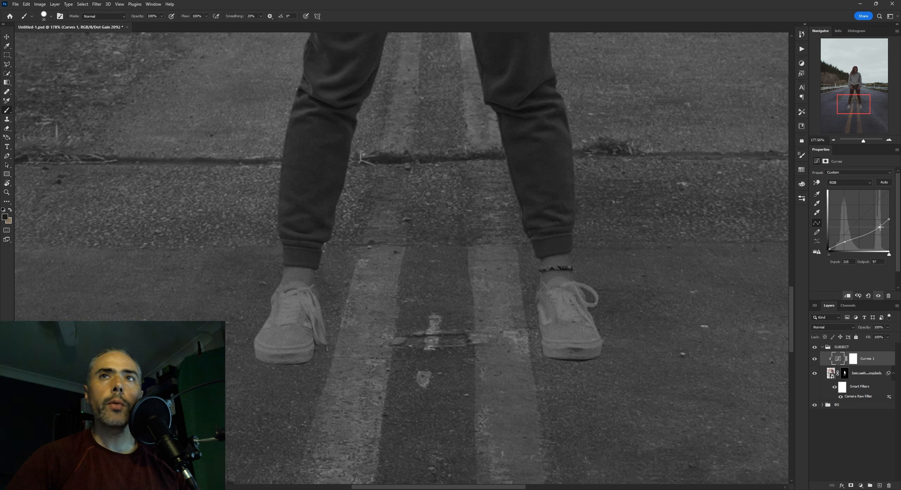
left_click_drag(875, 230, 888, 219)
left_click(844, 242)
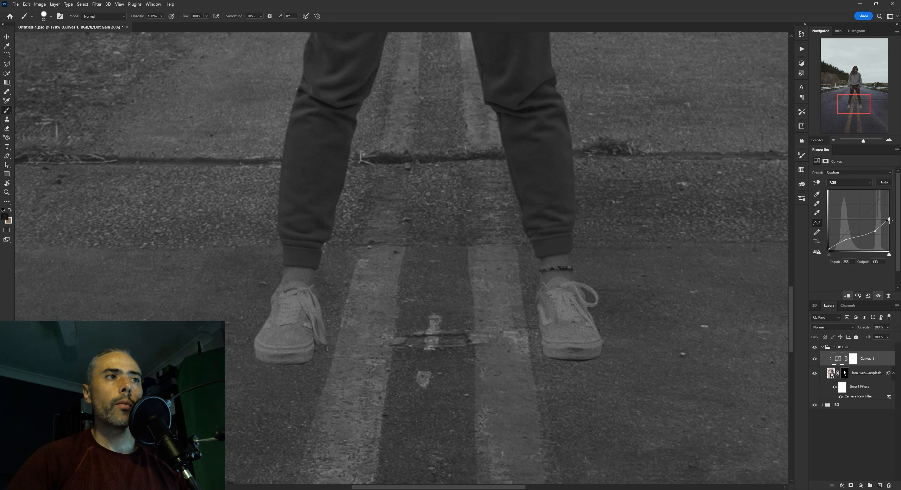
Reopen the Camera Raw Filter on the woman's layer to review its noise reduction and accept the settings
scroll(602, 286, "down", 5)
scroll(610, 286, "up", 5)
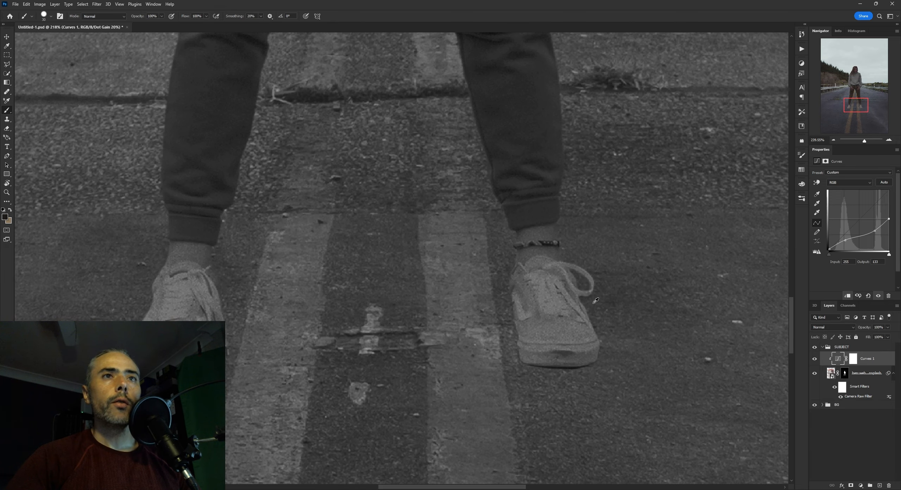
scroll(590, 317, "up", 2)
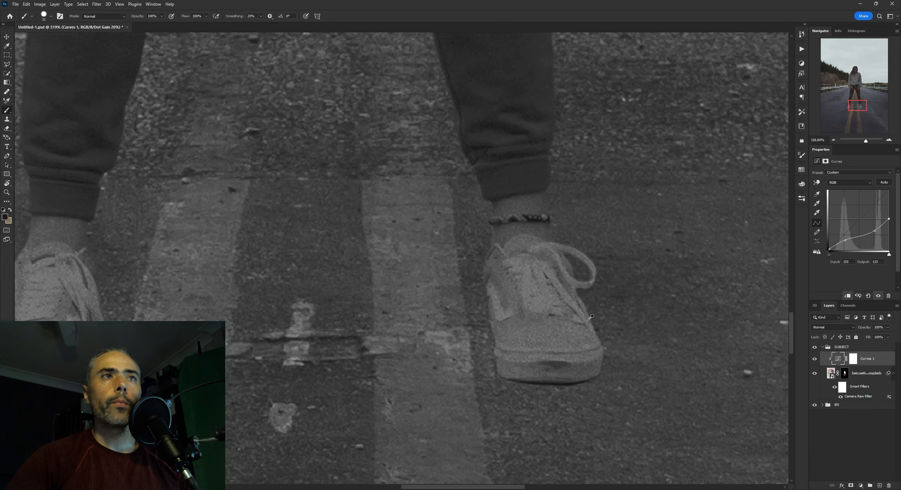
left_click(826, 374)
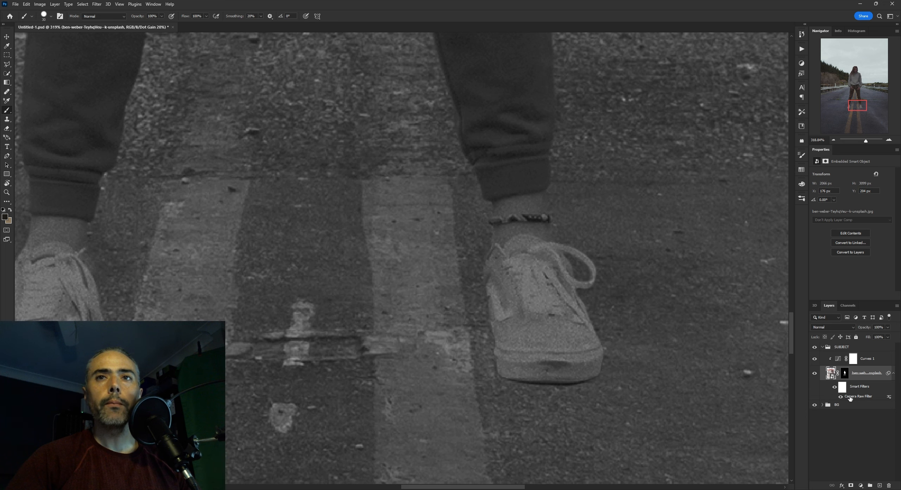
double_click(850, 397)
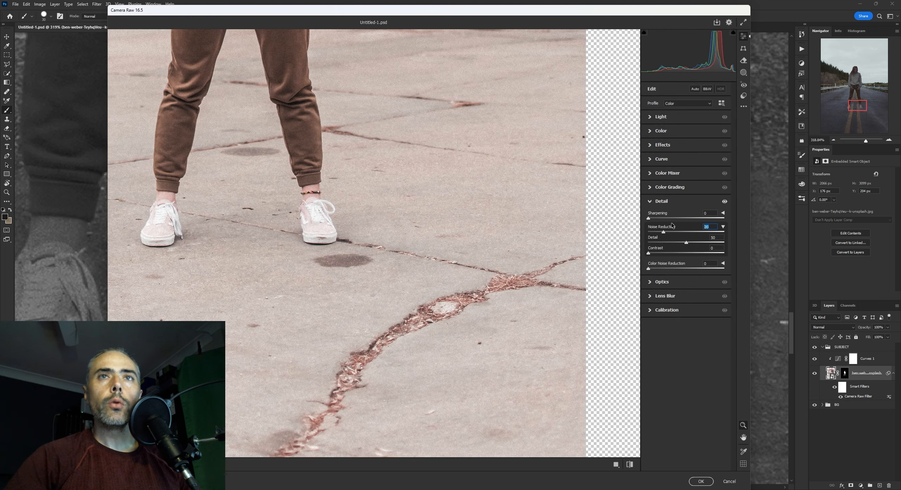
left_click(700, 481)
Examine the woman's shoes and trousers against the road in grayscale and colour, at close and full-figure range
scroll(525, 350, "down", 2)
scroll(526, 350, "down", 6)
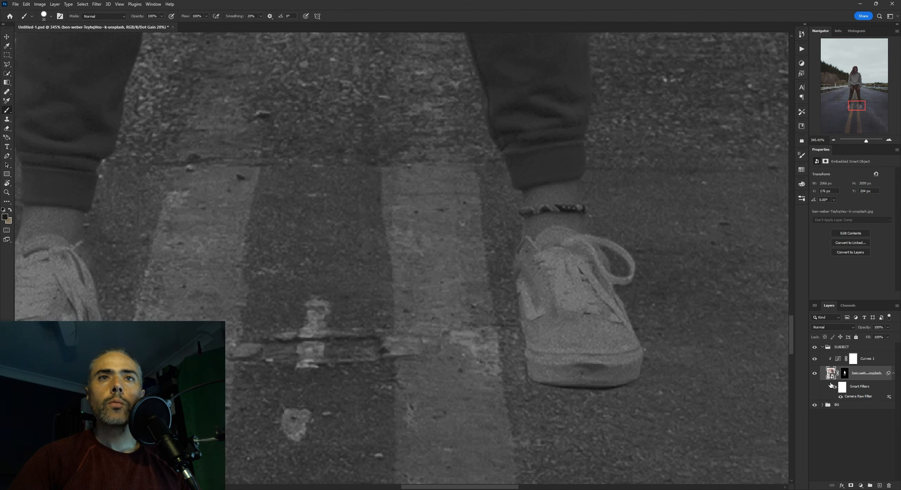
scroll(457, 286, "up", 6)
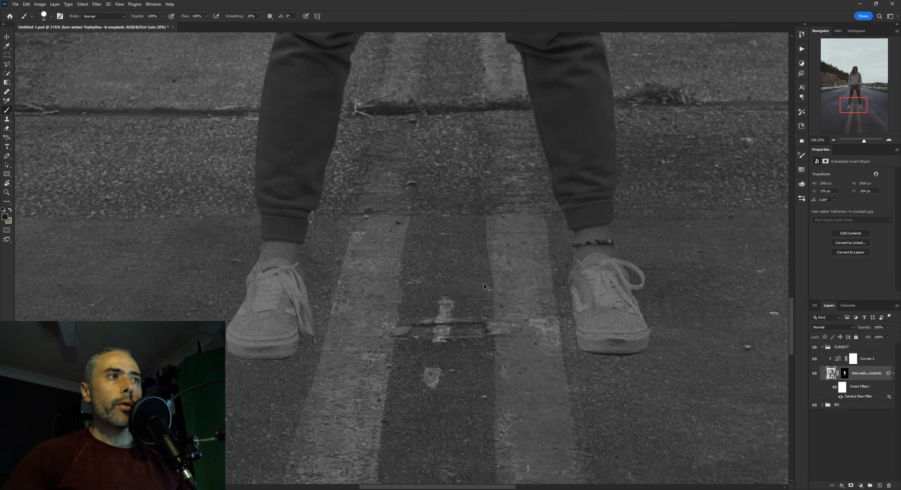
scroll(491, 281, "down", 5)
scroll(472, 272, "up", 4)
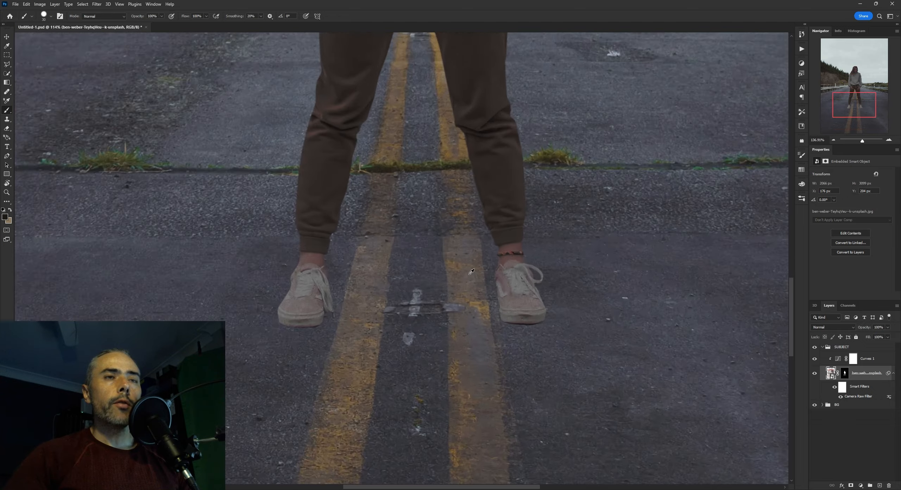
scroll(472, 272, "down", 4)
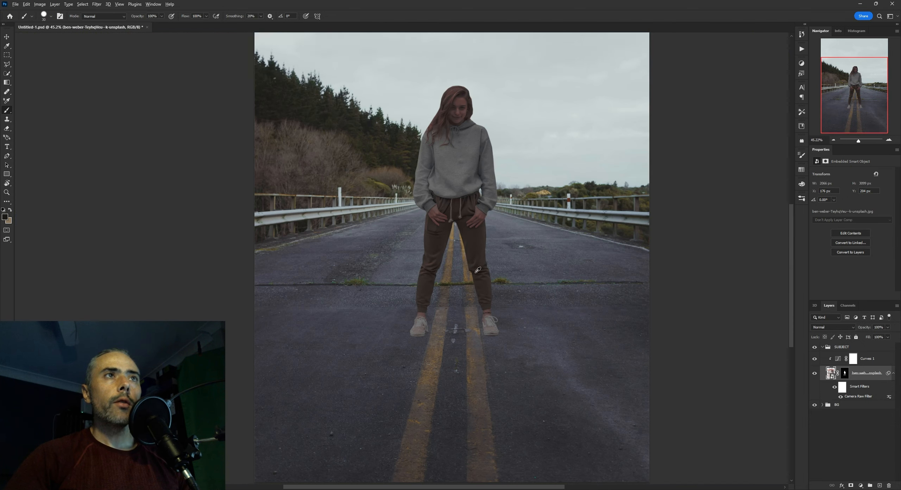
scroll(477, 269, "up", 5)
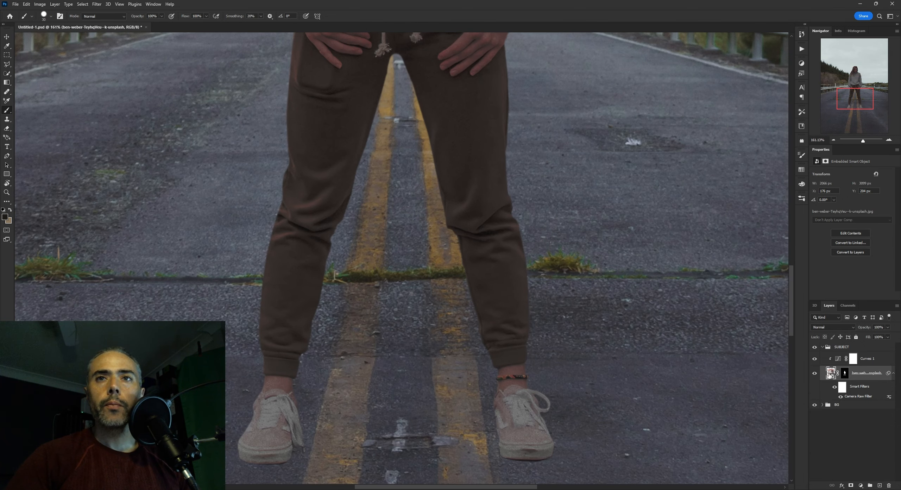
Add a Hue/Saturation adjustment clipped to the woman, beneath her Curves, and lower the saturation to about -32
left_click(861, 485)
left_click(858, 419)
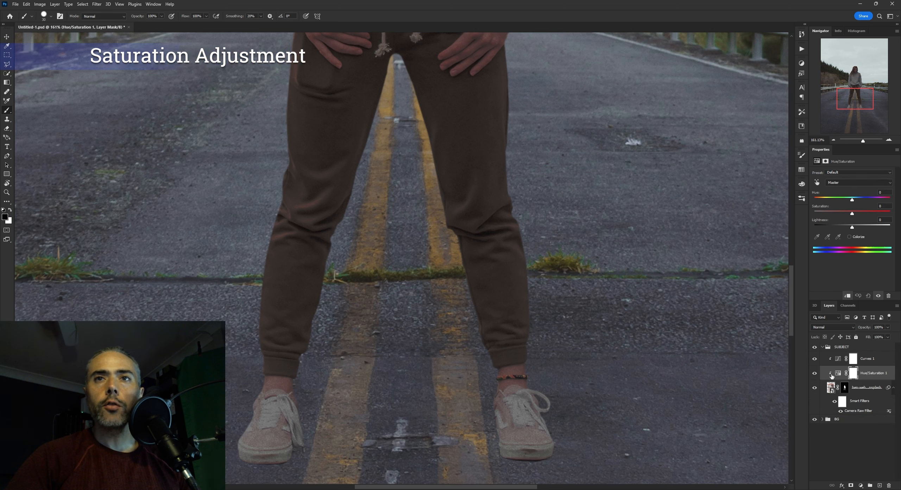
left_click(838, 372)
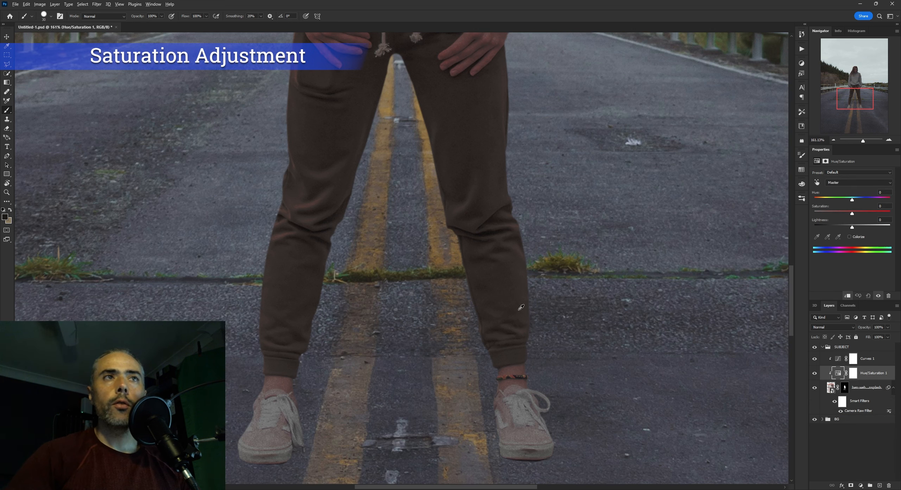
scroll(521, 307, "down", 4)
left_click_drag(851, 215, 843, 215)
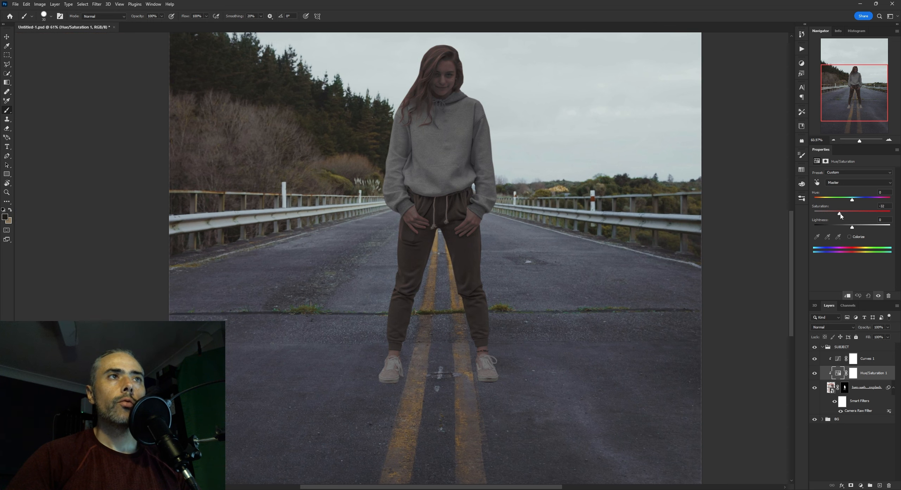
Set the saturation of the woman's Hue/Saturation adjustment to about -28 and check her against the road
left_click_drag(842, 215, 841, 215)
scroll(564, 280, "down", 3)
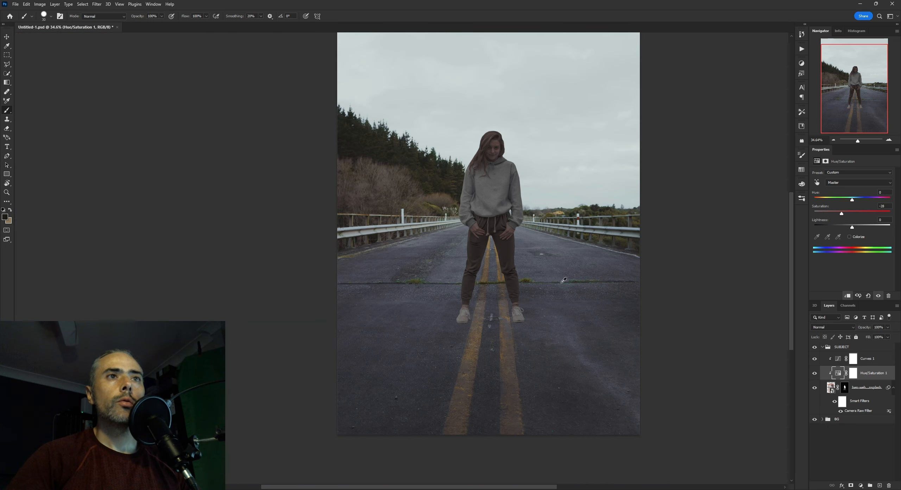
scroll(531, 289, "up", 5)
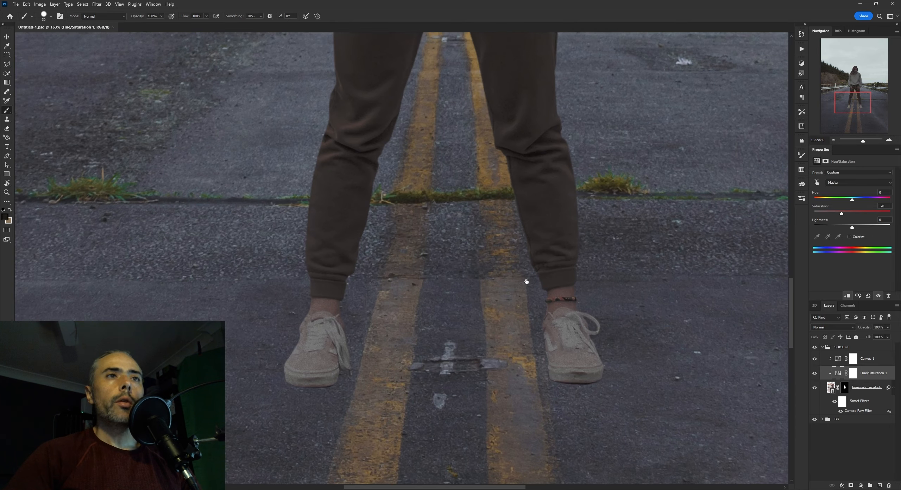
left_click_drag(526, 282, 512, 278)
Add a Color Balance adjustment above the woman's Curves and clip it to her
left_click(838, 359)
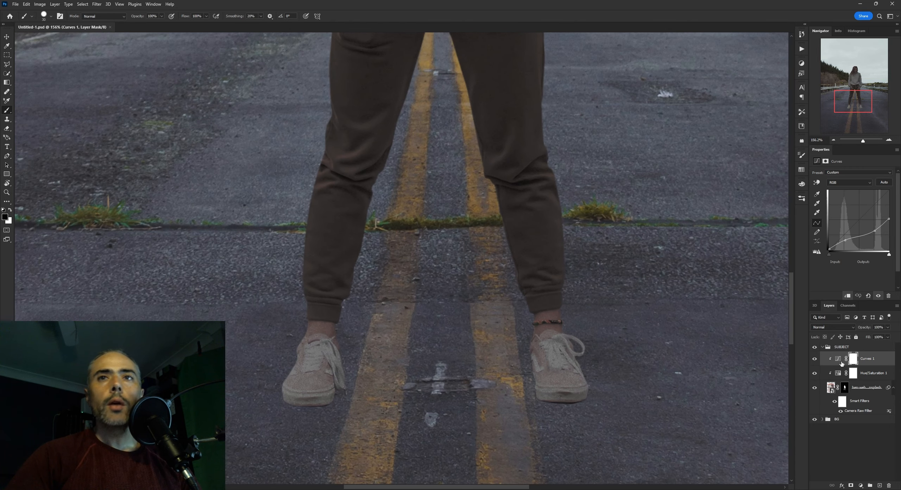
left_click(860, 485)
left_click(859, 425)
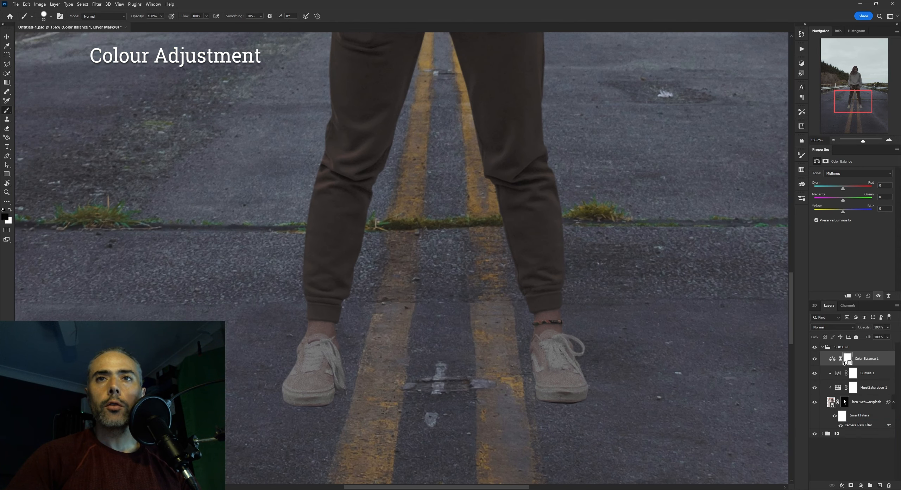
scroll(566, 367, "up", 4)
left_click_drag(576, 374, 573, 331)
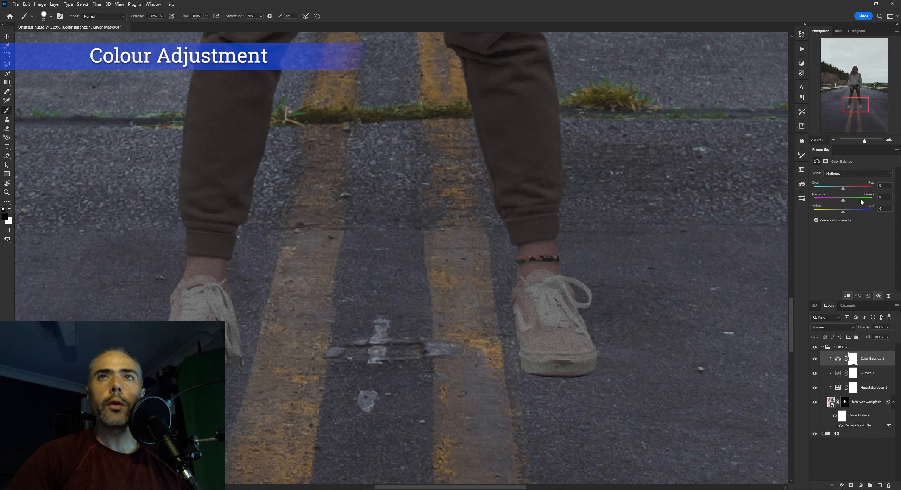
Set the Color Balance midtones to -2 cyan/red and +2 yellow/blue with a slight magenta shift, and switch the tone to Highlights
scroll(454, 208, "down", 4)
scroll(496, 260, "up", 4)
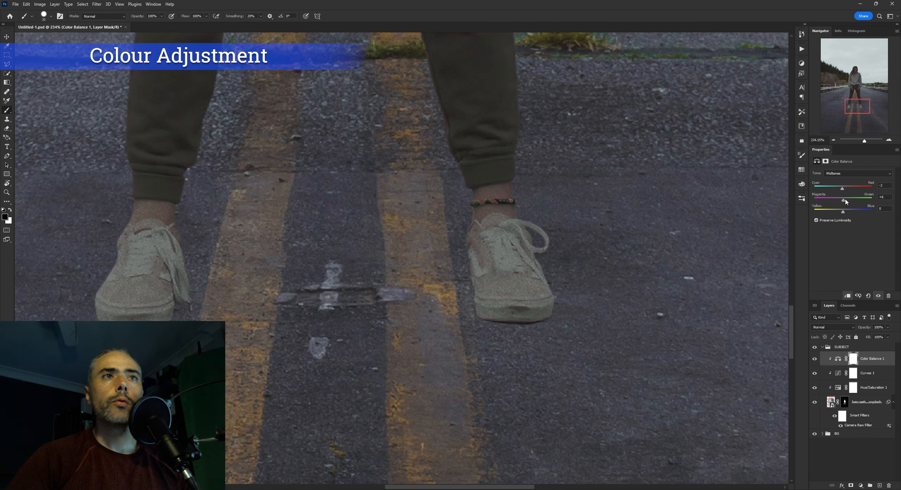
left_click_drag(845, 202, 844, 212)
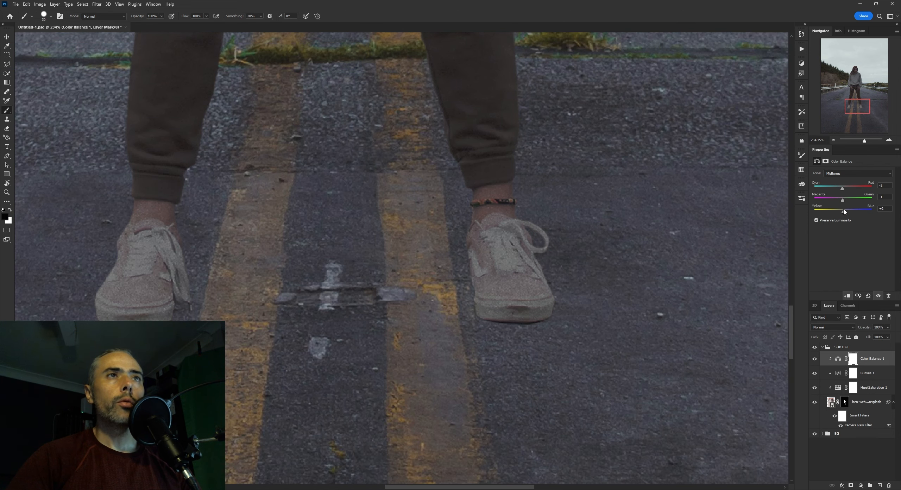
left_click(839, 174)
left_click(838, 190)
scroll(575, 261, "down", 11)
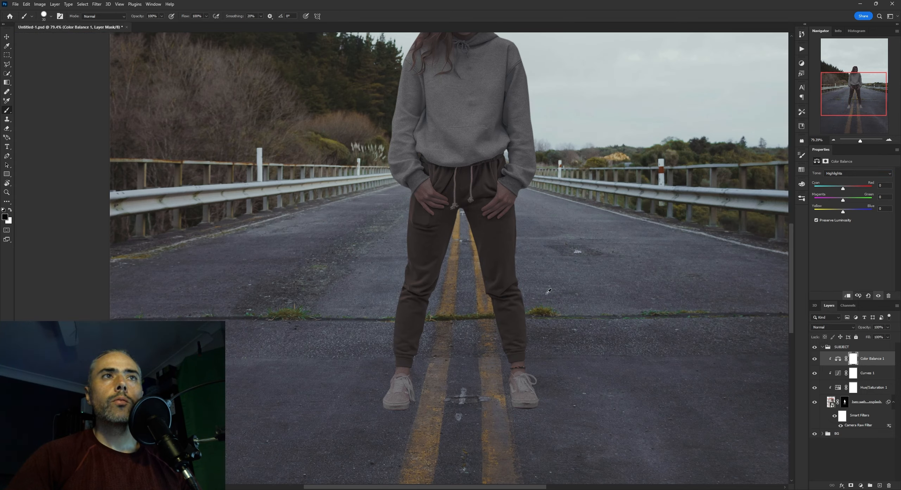
Compare the woman with her Color Balance and Curves adjustments hidden, leaving only Curves switched back on
left_click(867, 373)
scroll(515, 373, "down", 7)
left_click(813, 362)
scroll(486, 348, "up", 8)
scroll(499, 284, "down", 8)
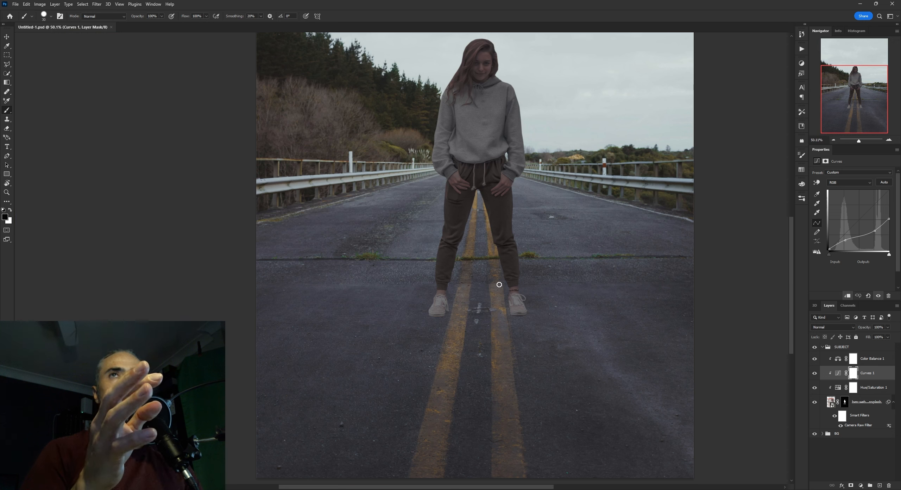
left_click_drag(813, 365, 816, 375)
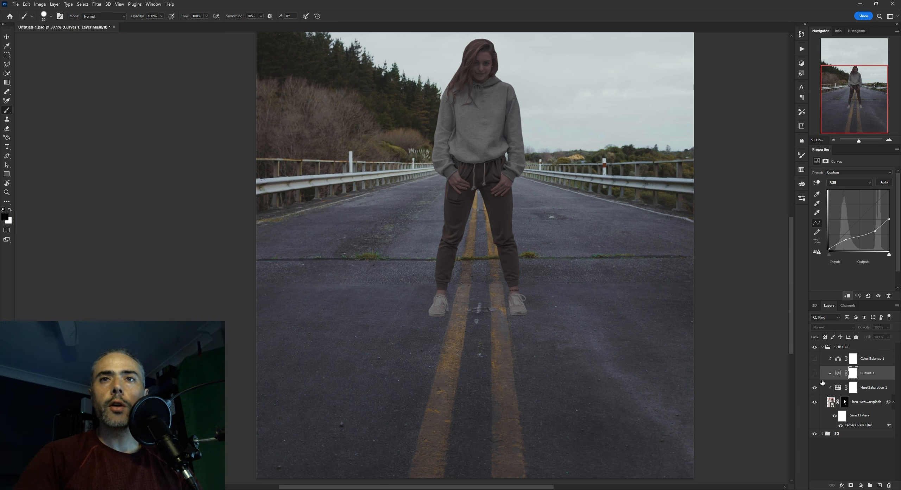
left_click(812, 375)
Examine the woman from head to shoes while toggling her Curves adjustment, and restore the Color Balance visibility
left_click_drag(454, 186, 447, 238)
scroll(497, 258, "up", 12)
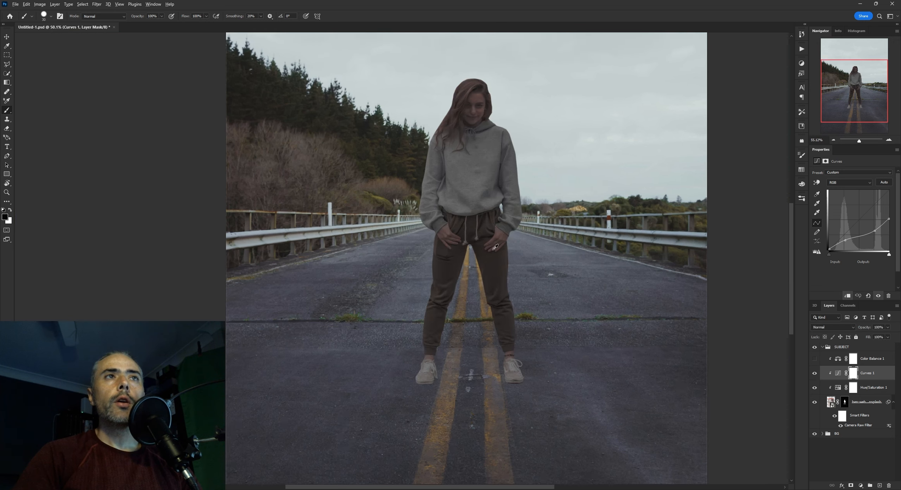
left_click_drag(513, 238, 501, 359)
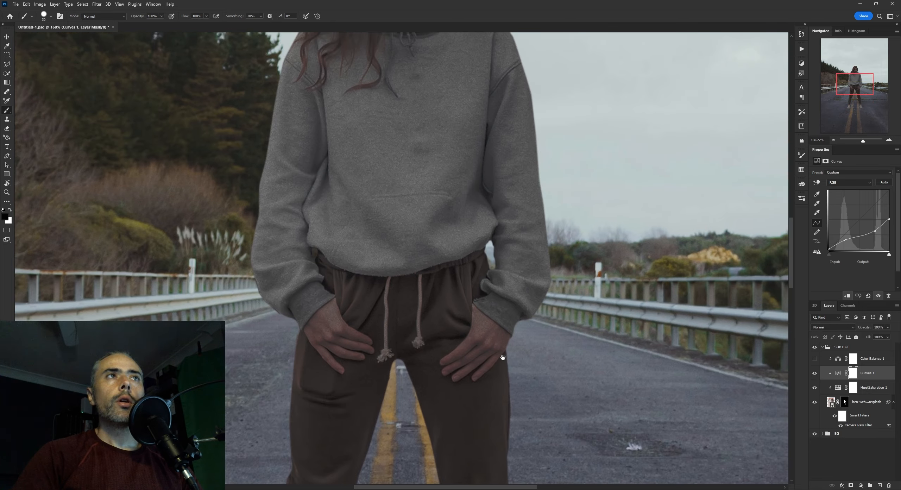
left_click_drag(483, 140, 486, 297)
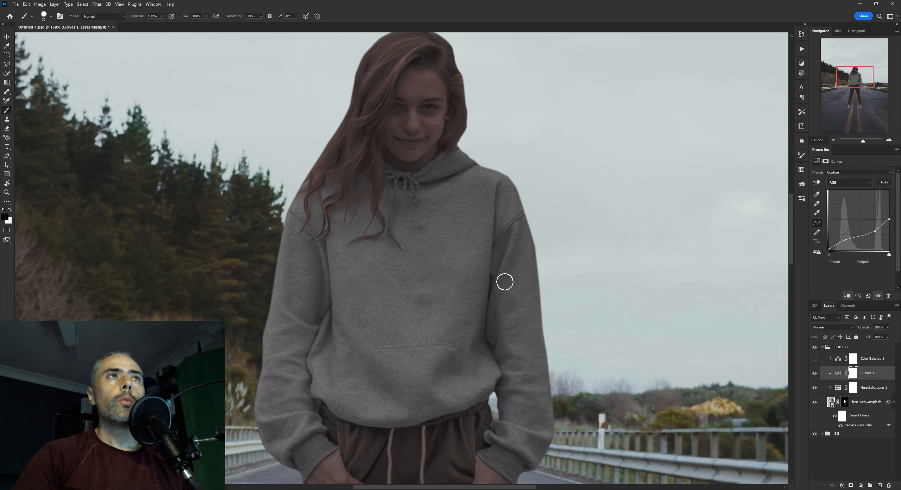
scroll(506, 271, "down", 2)
left_click(815, 373)
left_click(814, 373)
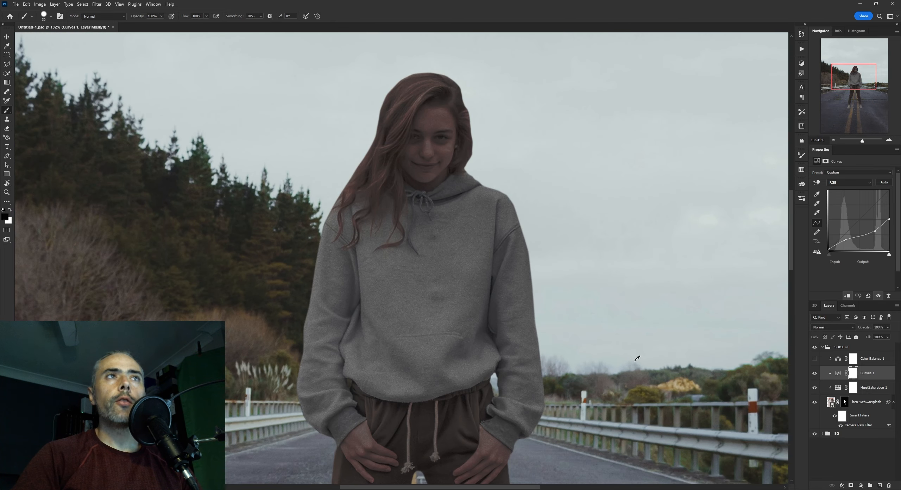
scroll(735, 367, "down", 2)
left_click_drag(734, 404, 734, 367)
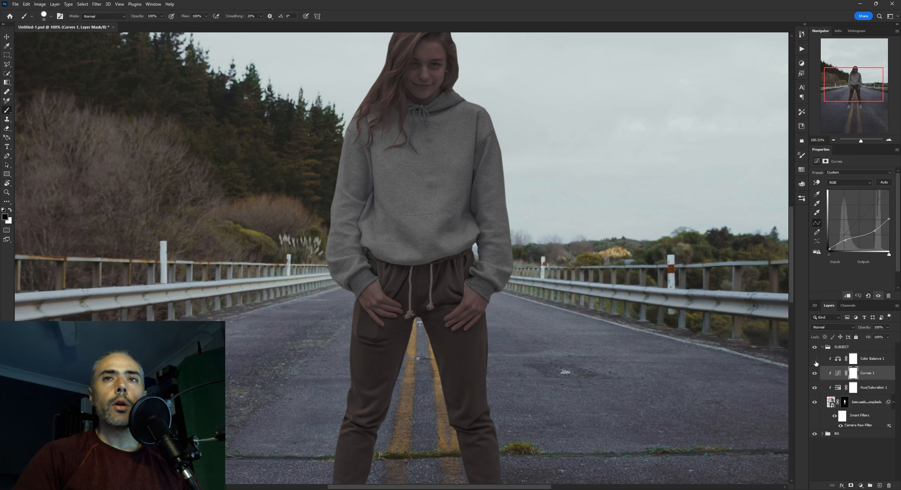
left_click_drag(533, 332, 517, 278)
scroll(503, 302, "up", 5)
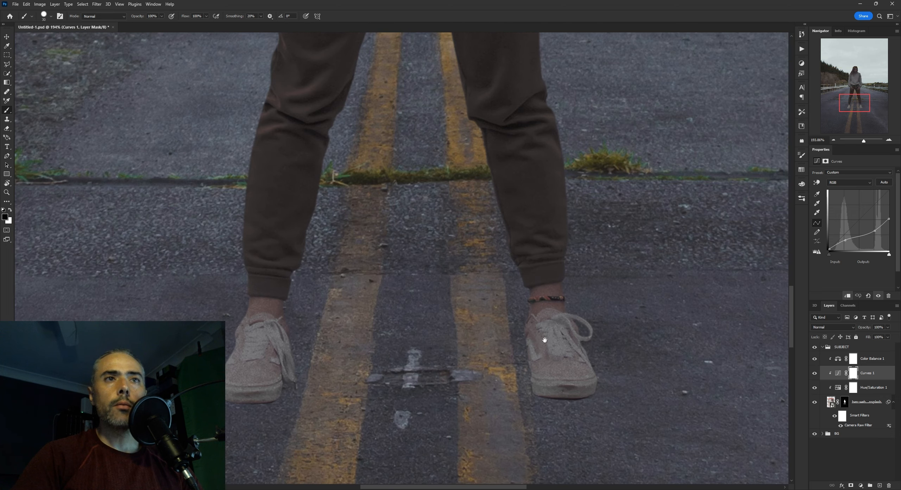
left_click_drag(544, 340, 535, 316)
Open the woman's Hue/Saturation settings and examine the colour of her shoes, trousers and hoodie against the scene
left_click(834, 387)
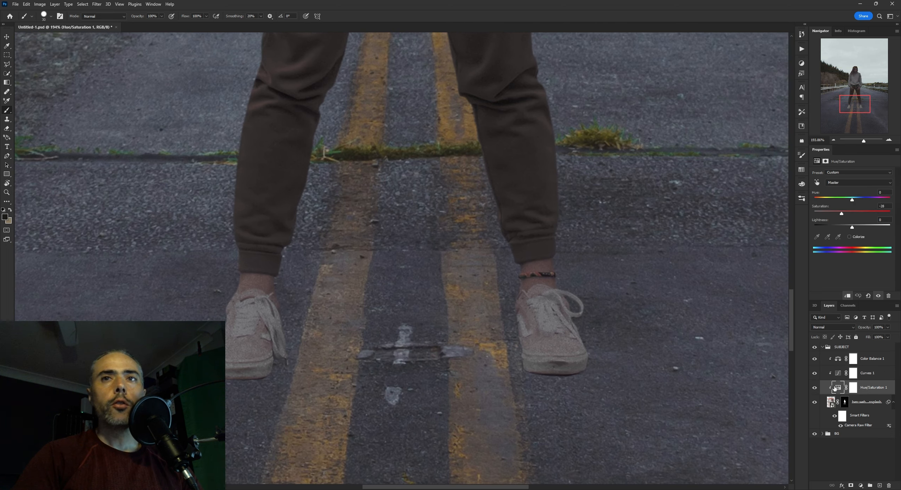
scroll(474, 360, "down", 4)
scroll(522, 361, "up", 5)
scroll(522, 361, "down", 1)
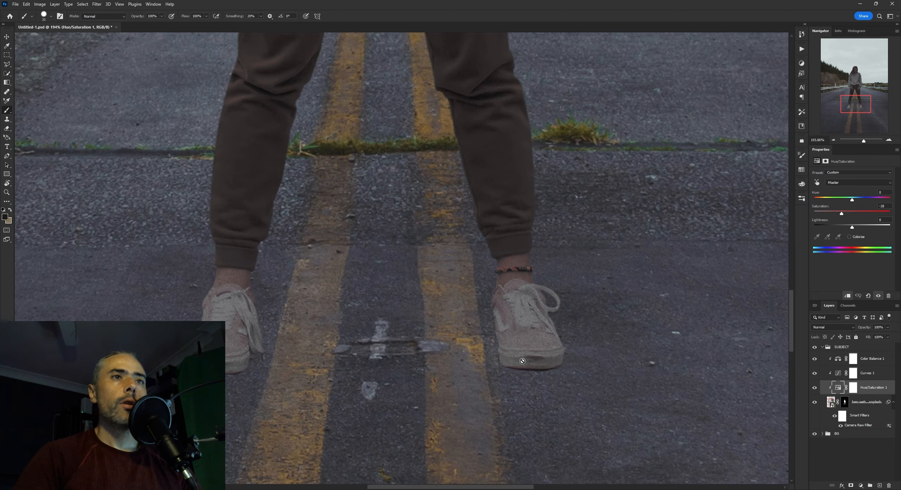
scroll(518, 338, "down", 3)
left_click_drag(515, 334, 494, 371)
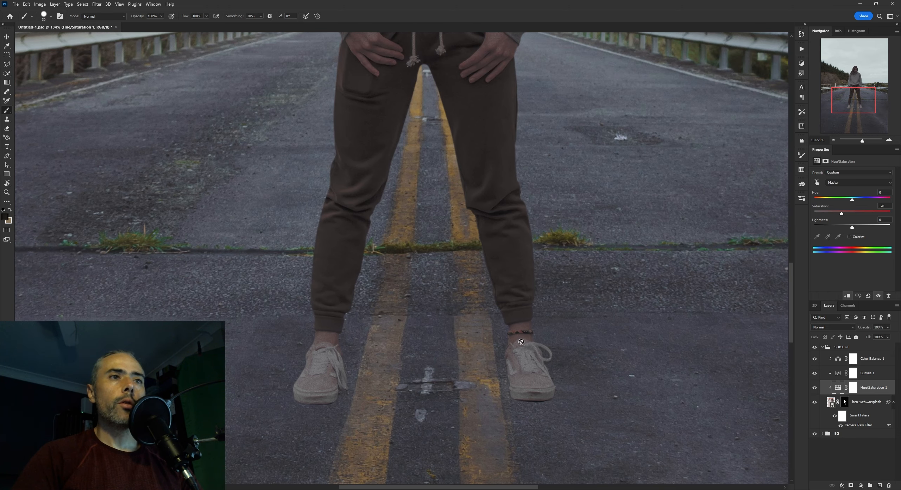
scroll(430, 358, "down", 5)
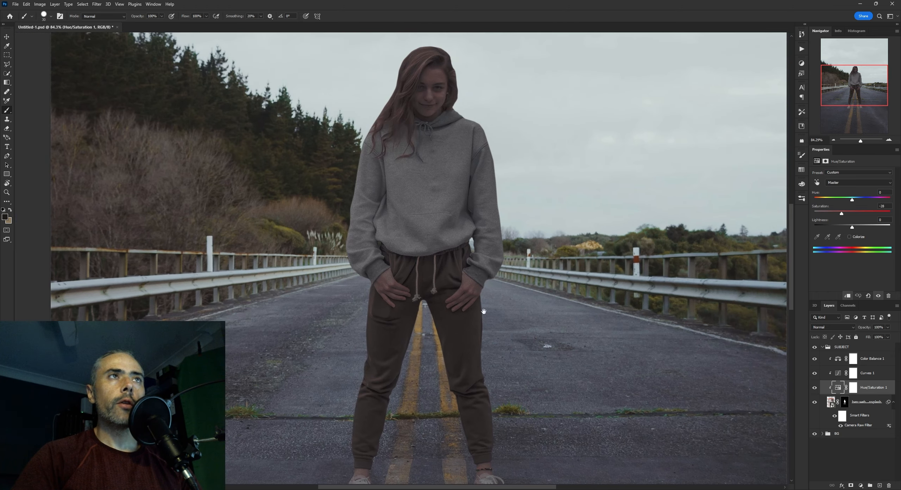
scroll(505, 190, "up", 1)
left_click_drag(506, 190, 494, 147)
scroll(487, 310, "up", 1)
left_click_drag(488, 318, 498, 447)
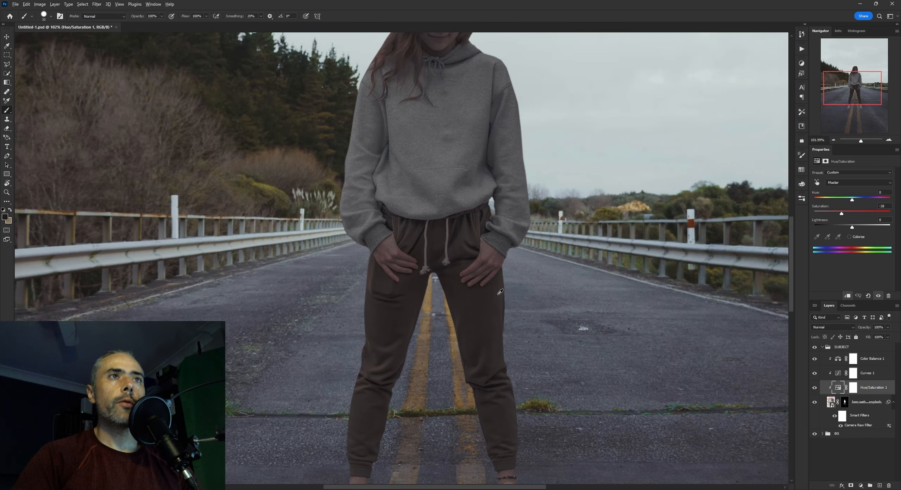
scroll(501, 296, "down", 2)
scroll(422, 387, "up", 5)
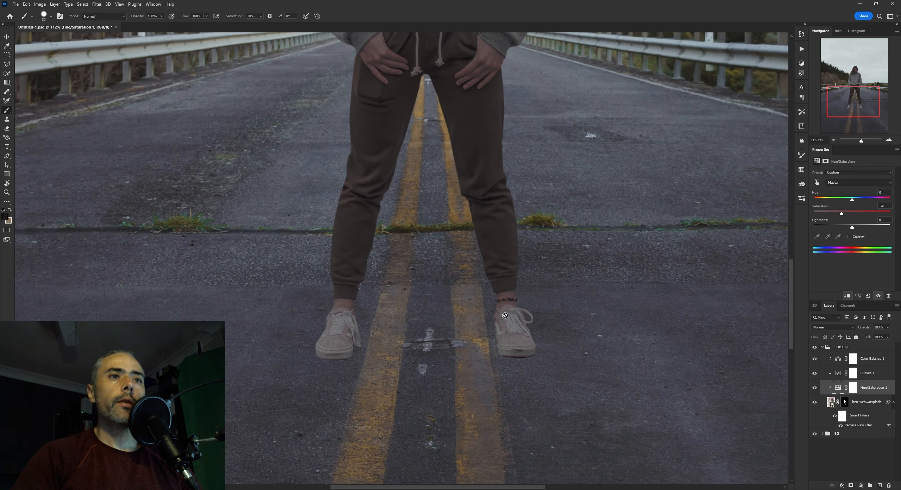
scroll(451, 338, "down", 5)
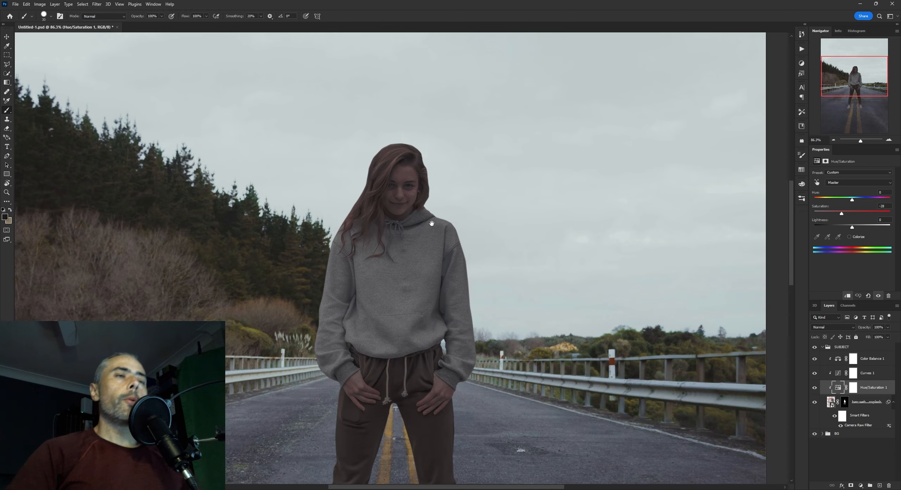
Review the woman's overall blend with the road at full-figure range and her shoes close up
scroll(437, 181, "down", 2)
left_click_drag(433, 278, 432, 182)
scroll(433, 183, "down", 1)
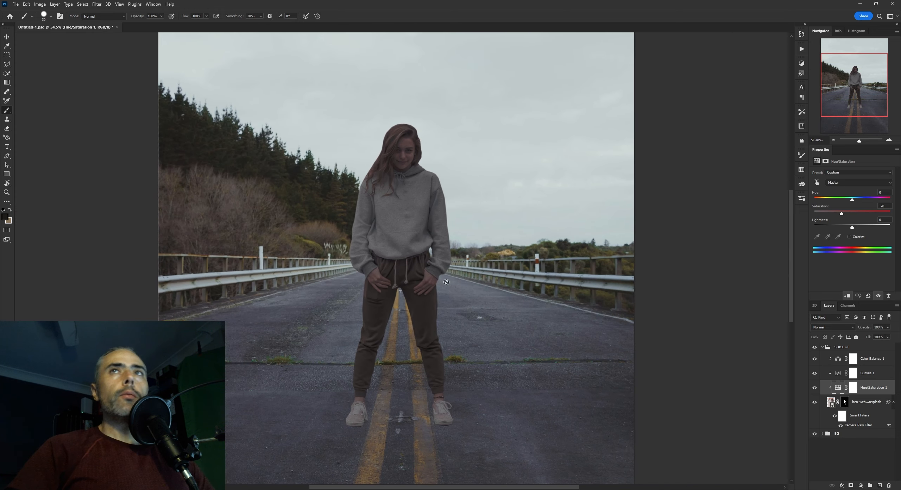
scroll(424, 230, "down", 3)
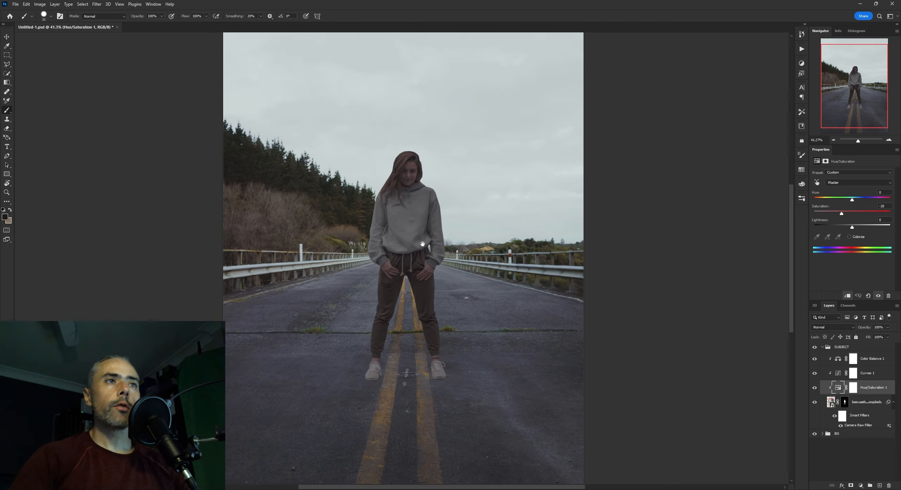
left_click_drag(425, 258, 459, 242)
scroll(459, 252, "up", 2)
scroll(467, 295, "up", 2)
left_click_drag(467, 295, 468, 277)
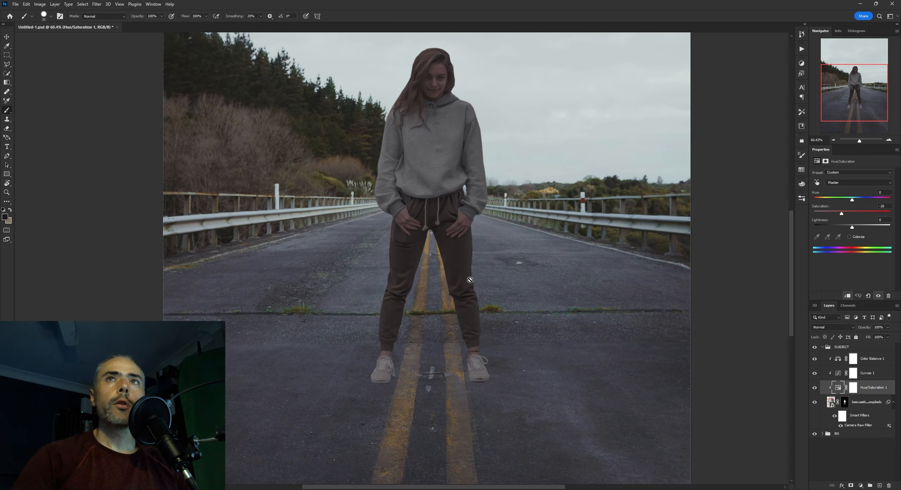
scroll(467, 295, "up", 7)
left_click_drag(447, 330, 483, 202)
scroll(471, 286, "up", 5)
left_click_drag(475, 284, 515, 263)
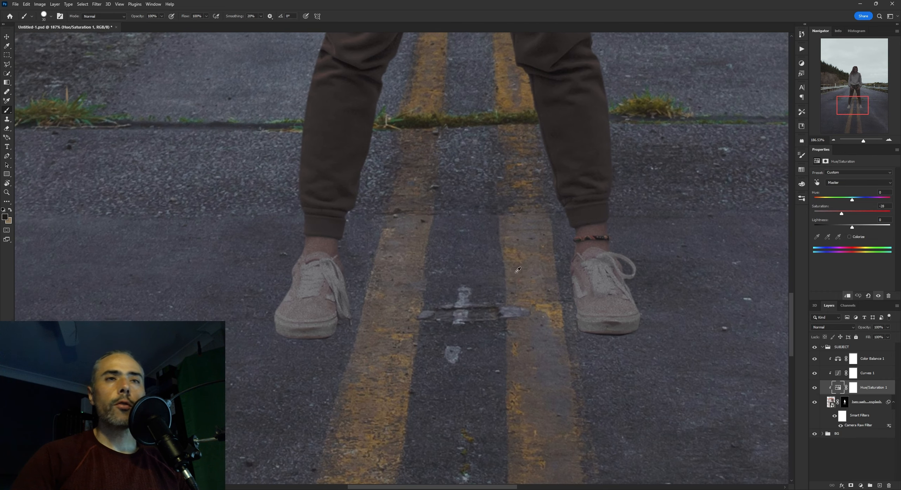
scroll(515, 262, "up", 1)
Hide the woman's Color Balance, Curves and Hue/Saturation adjustments and inspect her original colours from shoes to face
left_click_drag(815, 359, 814, 374)
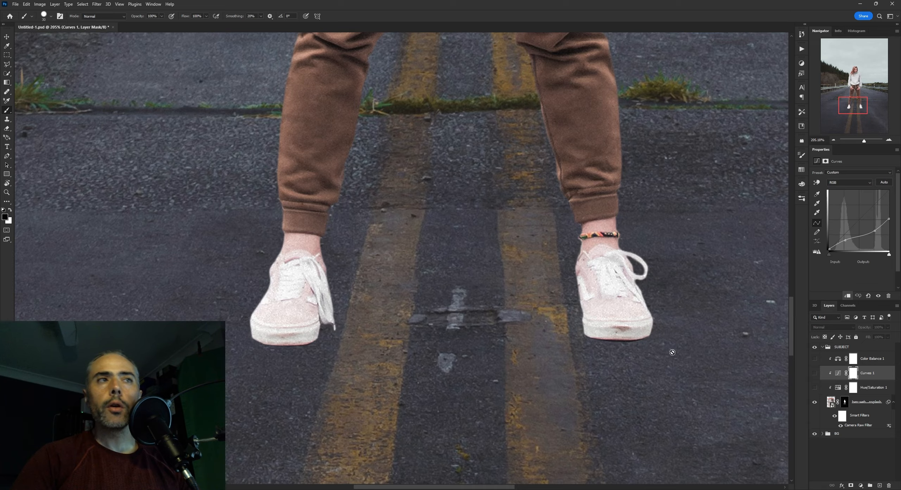
scroll(621, 211, "down", 6)
left_click_drag(619, 209, 581, 387)
left_click_drag(577, 169, 555, 405)
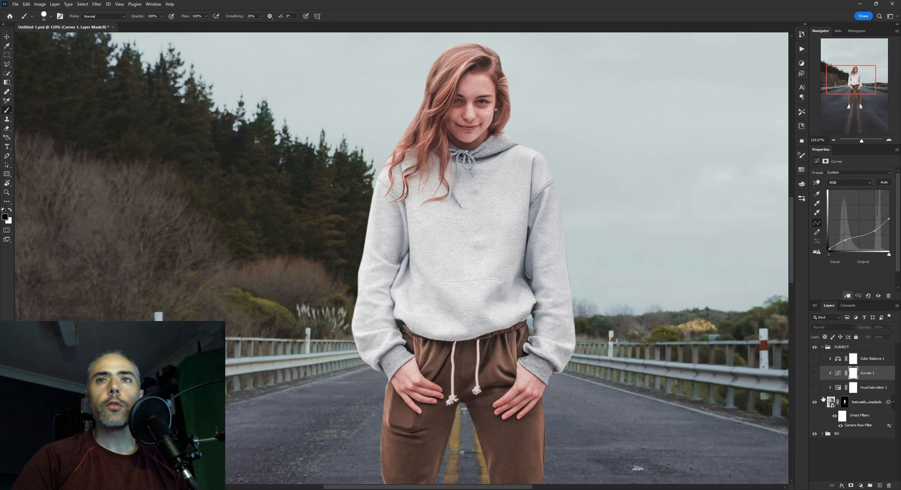
Show only the woman's Curves adjustment and examine the colour of her hair, face, hands and trousers
scroll(480, 161, "up", 3)
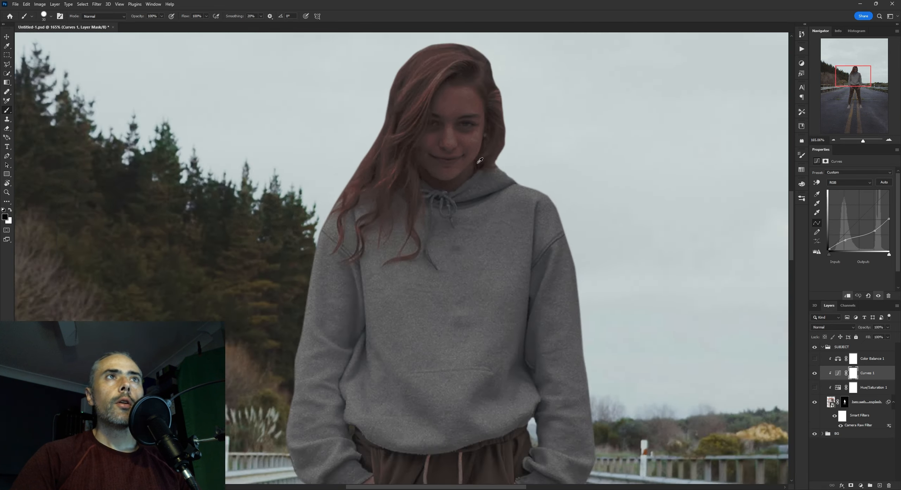
scroll(480, 161, "down", 4)
left_click_drag(527, 257, 488, 84)
scroll(426, 247, "up", 5)
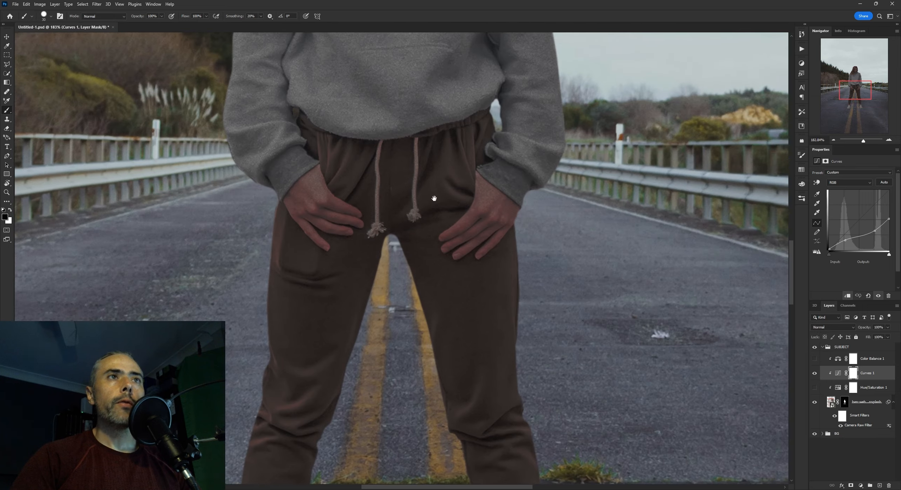
left_click_drag(434, 197, 453, 184)
scroll(419, 204, "up", 3)
scroll(539, 246, "down", 4)
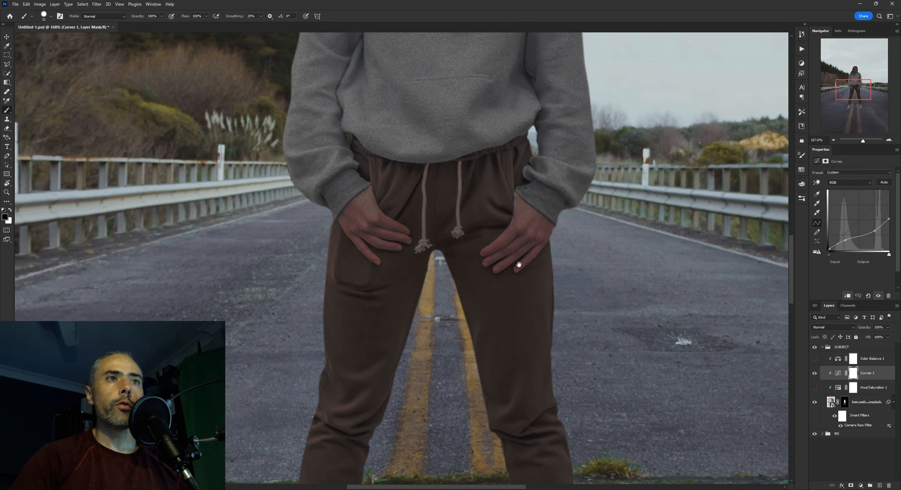
scroll(518, 261, "up", 3)
left_click_drag(519, 262, 514, 208)
scroll(558, 324, "up", 3)
scroll(556, 323, "down", 4)
Turn the woman's Hue/Saturation and Color Balance adjustments back on and check her upper body and legs
left_click_drag(519, 292, 551, 422)
left_click_drag(532, 187, 543, 285)
left_click_drag(539, 117, 464, 88)
scroll(543, 255, "down", 2)
scroll(510, 268, "down", 2)
left_click_drag(510, 302, 527, 256)
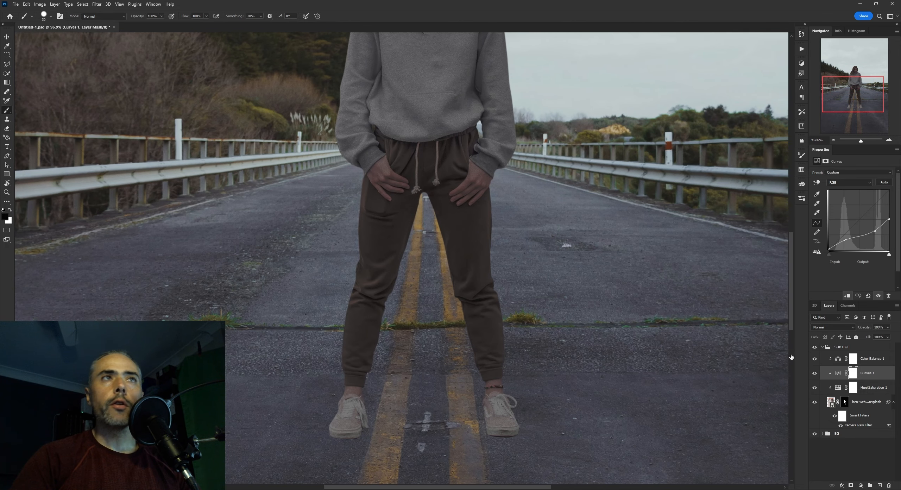
Check the shoes against the road up close and collapse the SUBJECT group
scroll(512, 338, "up", 4)
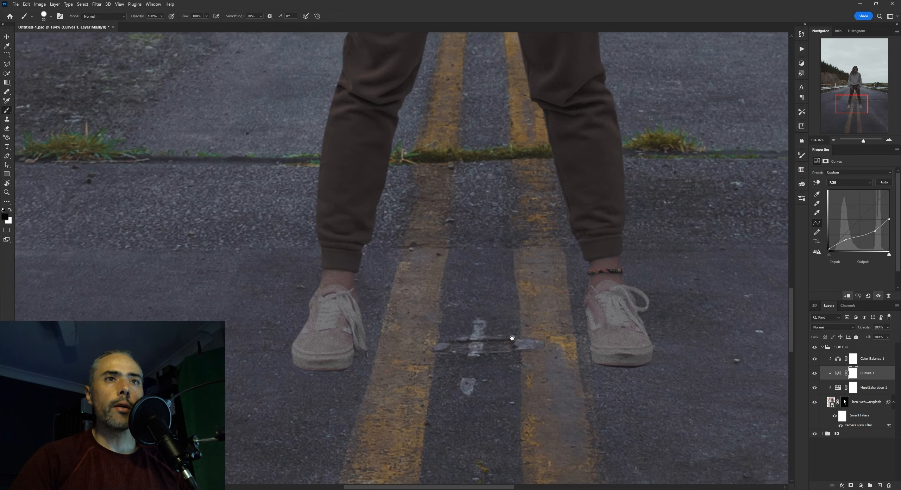
left_click_drag(512, 338, 514, 335)
left_click(822, 347)
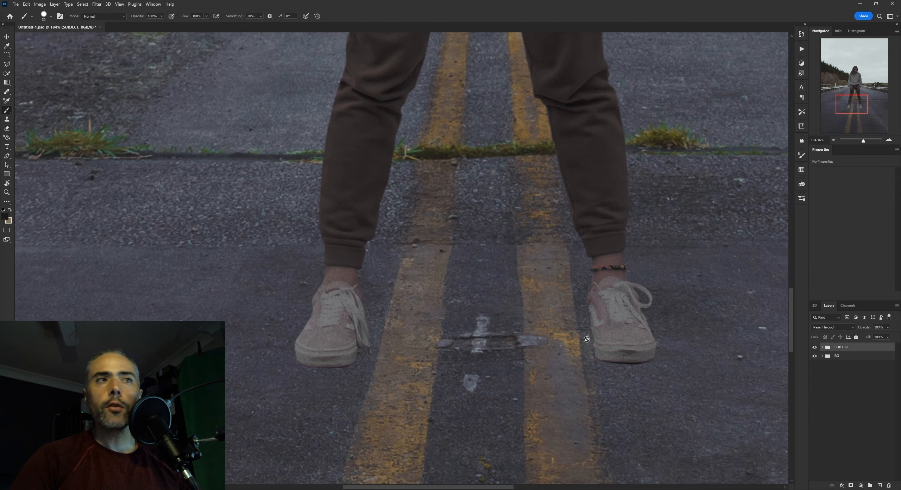
Switch repeatedly between the grayscale proof and colour views to compare the shoes' values with the surrounding road
key("ctrl+y")
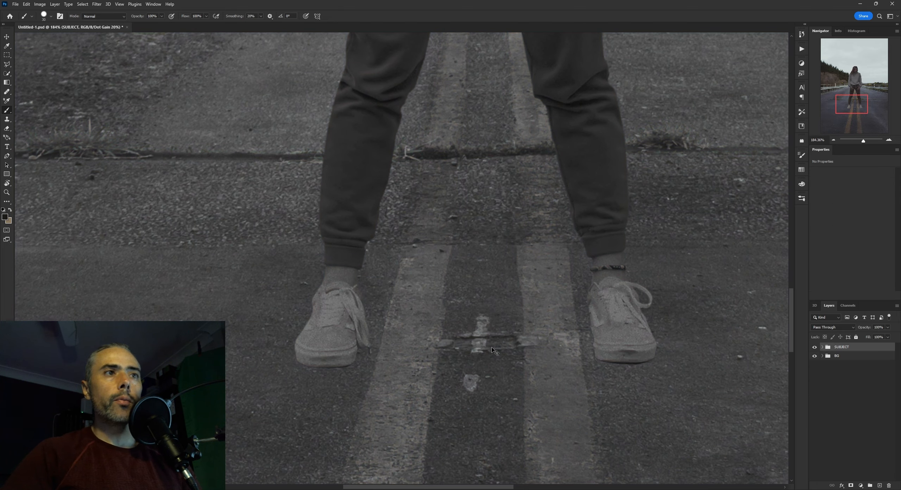
scroll(366, 331, "up", 2)
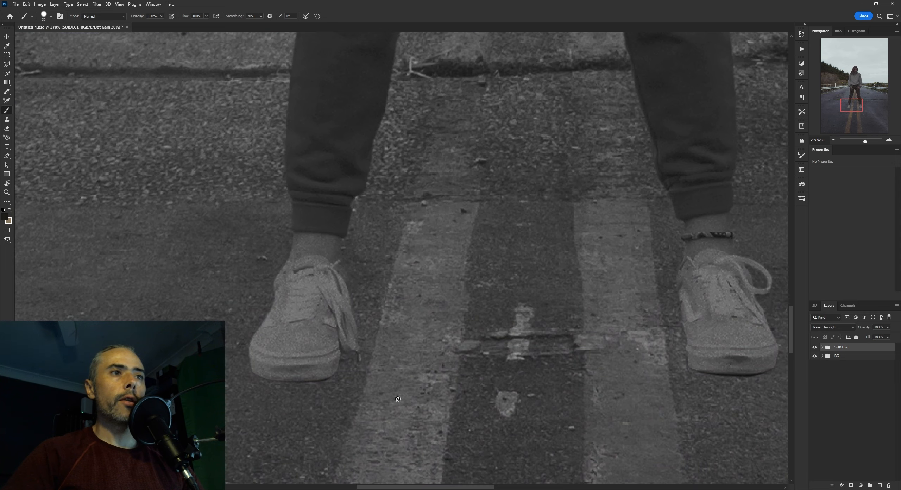
scroll(398, 399, "down", 2)
left_click_drag(443, 309, 376, 287)
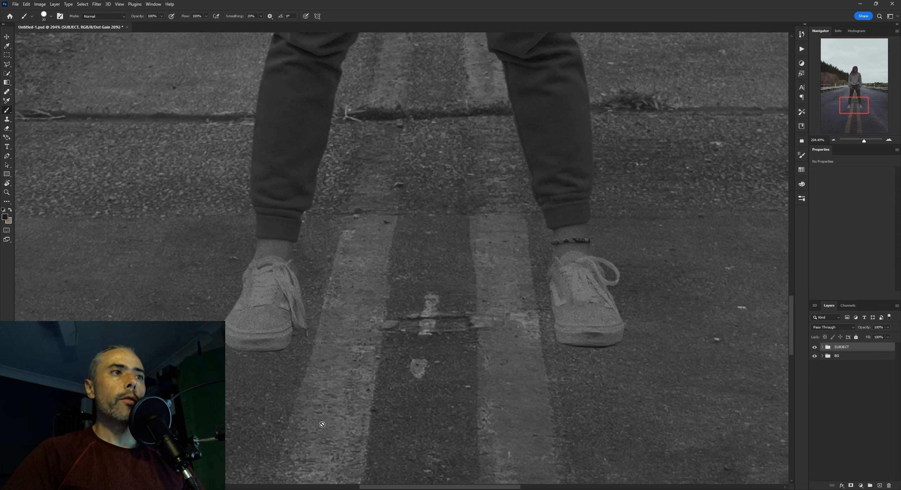
key("ctrl+y")
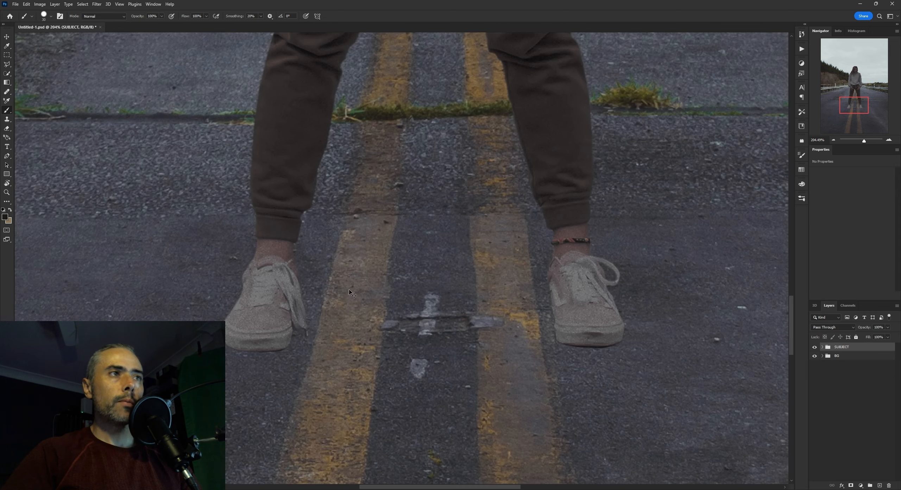
key("ctrl+y")
key("ctrl+y")
key("ctrl+y")
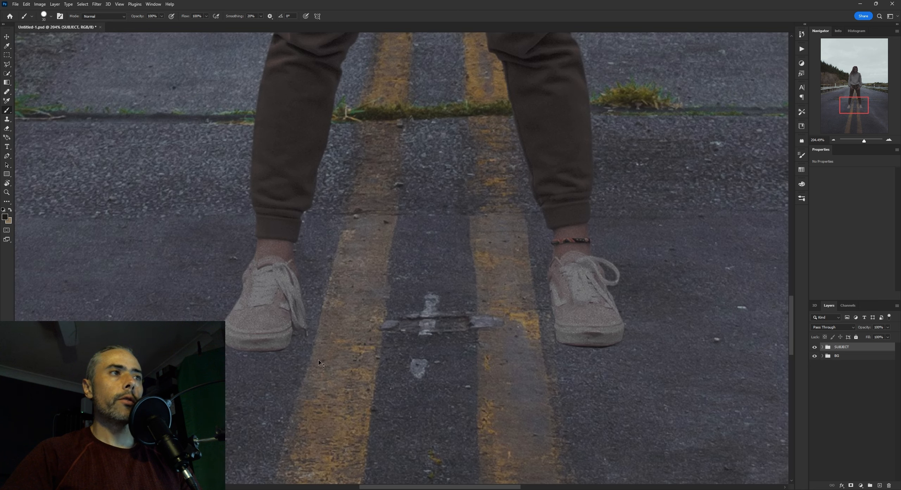
key("ctrl+y")
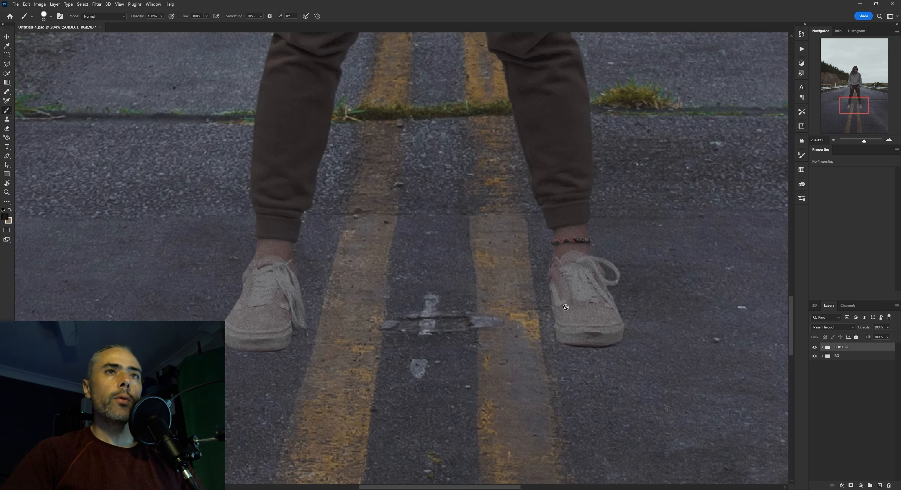
Recheck the shoes and trouser legs against the road in grayscale from farther out, then return to colour
scroll(564, 296, "down", 4)
scroll(427, 279, "up", 3)
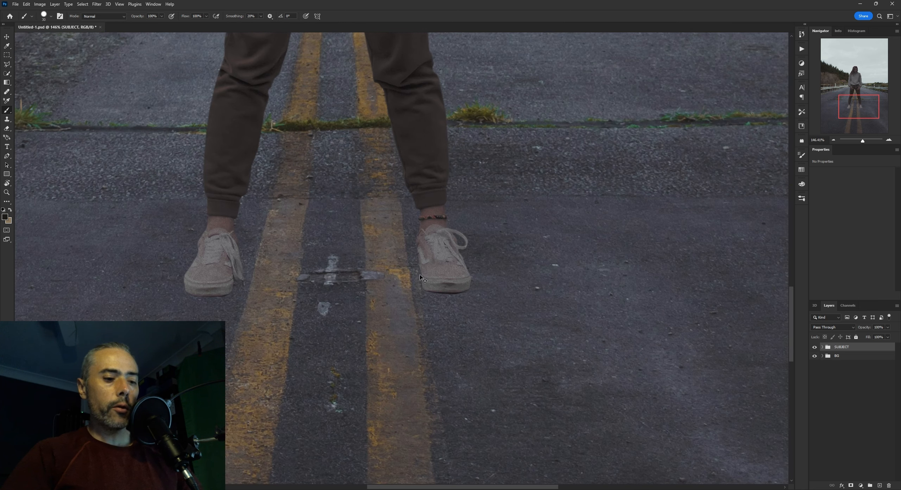
key("ctrl+y")
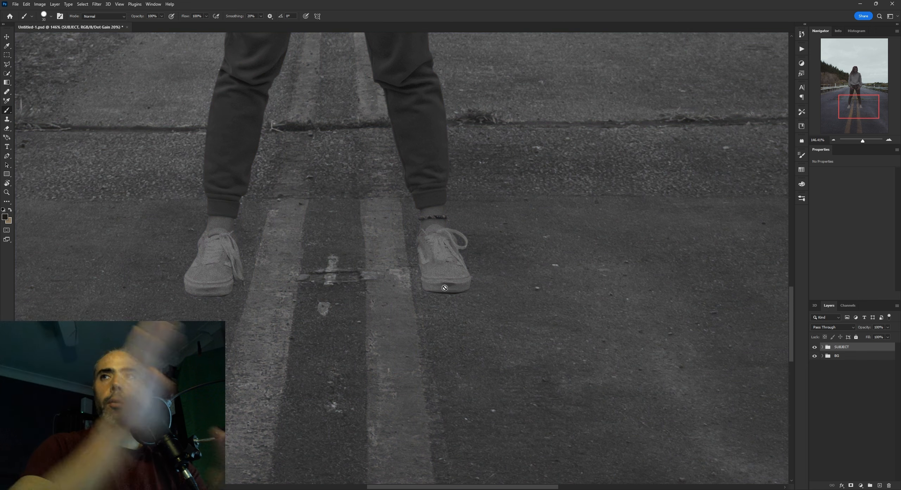
scroll(422, 221, "down", 2)
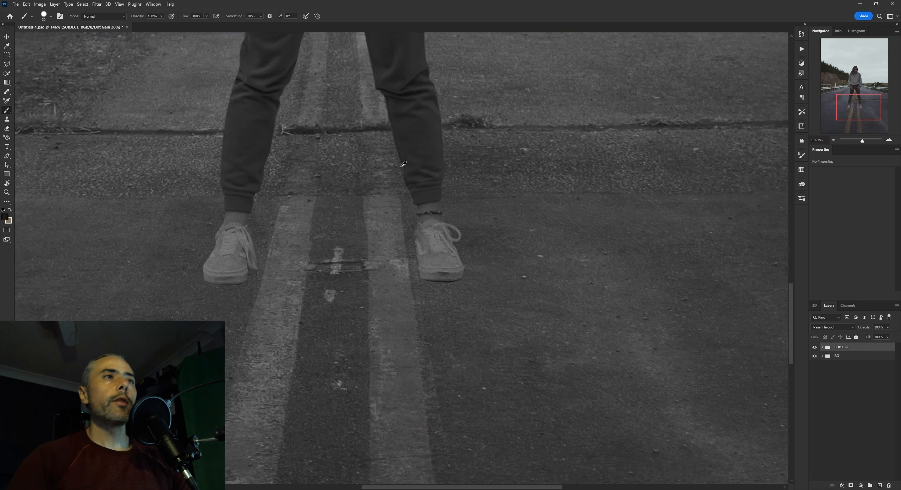
scroll(364, 237, "up", 2)
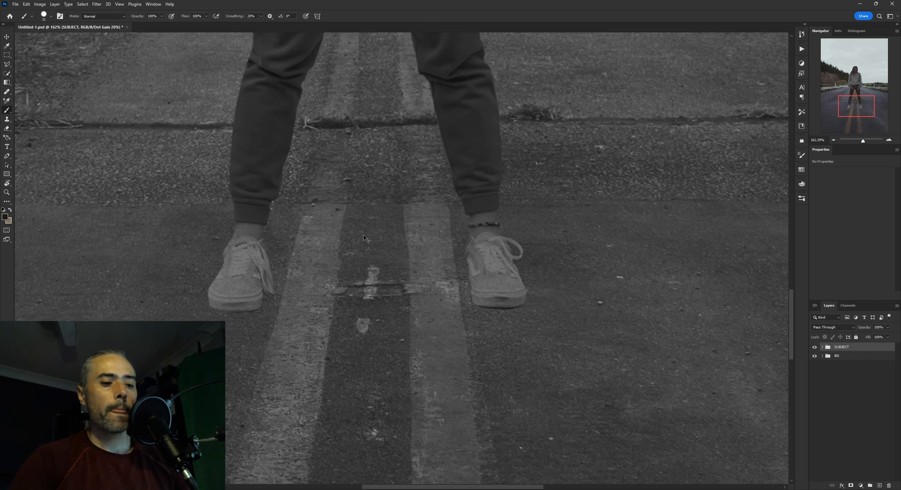
key("ctrl+y")
Inspect the woman in colour from her head and hoodie down to the edges of her shoes
scroll(396, 230, "down", 6)
left_click_drag(422, 102, 414, 272)
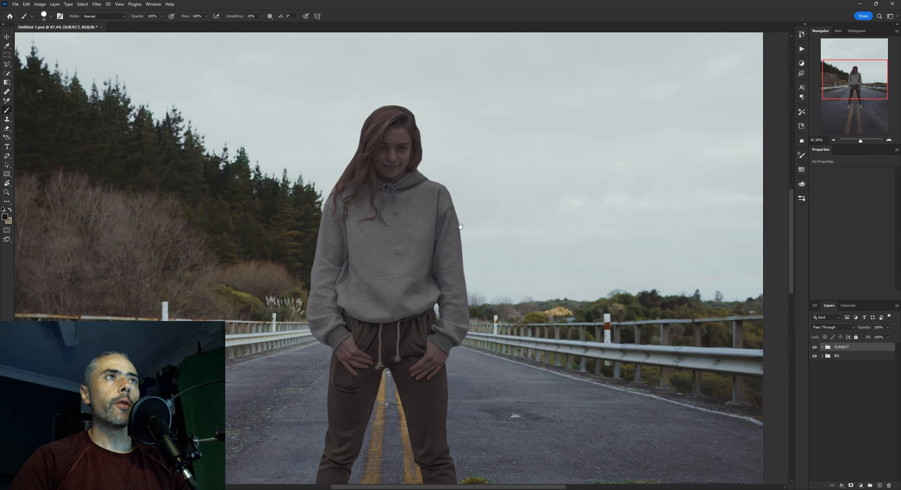
left_click_drag(434, 324, 426, 175)
left_click_drag(462, 368, 603, 208)
scroll(455, 213, "up", 8)
scroll(540, 234, "up", 2)
left_click_drag(541, 233, 536, 228)
scroll(295, 337, "up", 2)
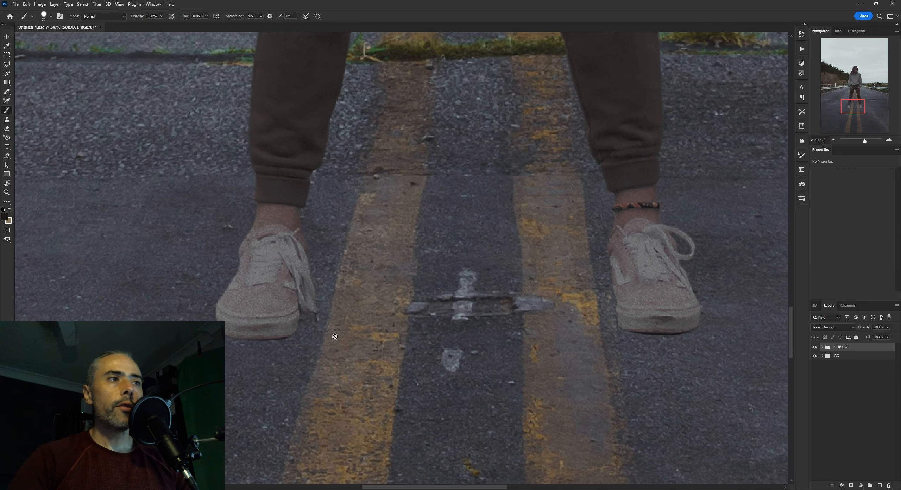
Expand the SUBJECT group and add an empty layer clipped to the woman above her Color Balance adjustment
left_click(821, 347)
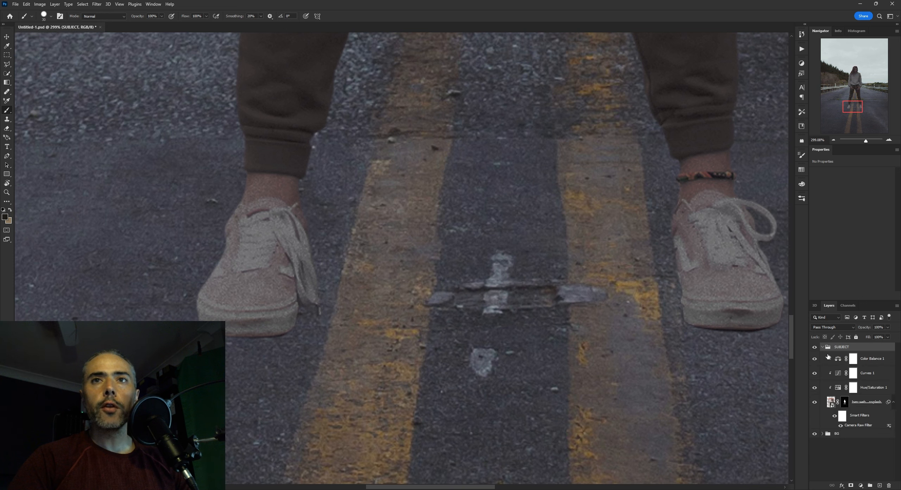
left_click(838, 359)
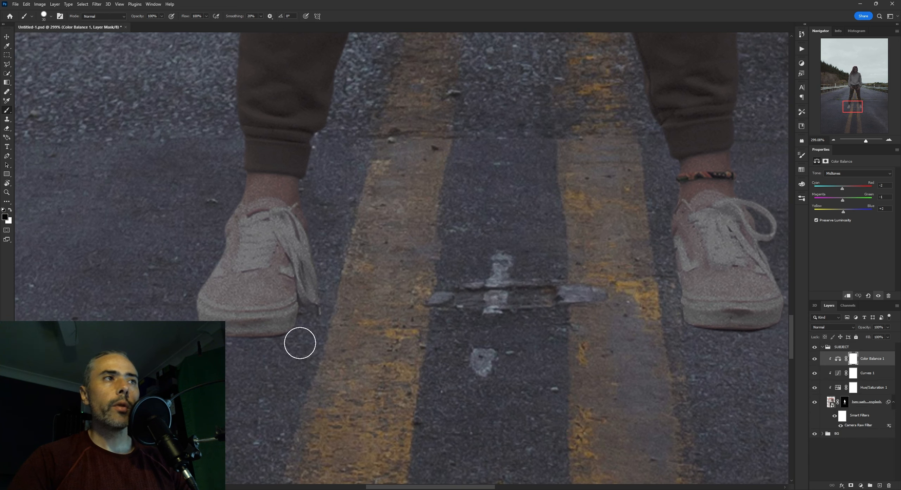
left_click_drag(676, 251, 628, 255)
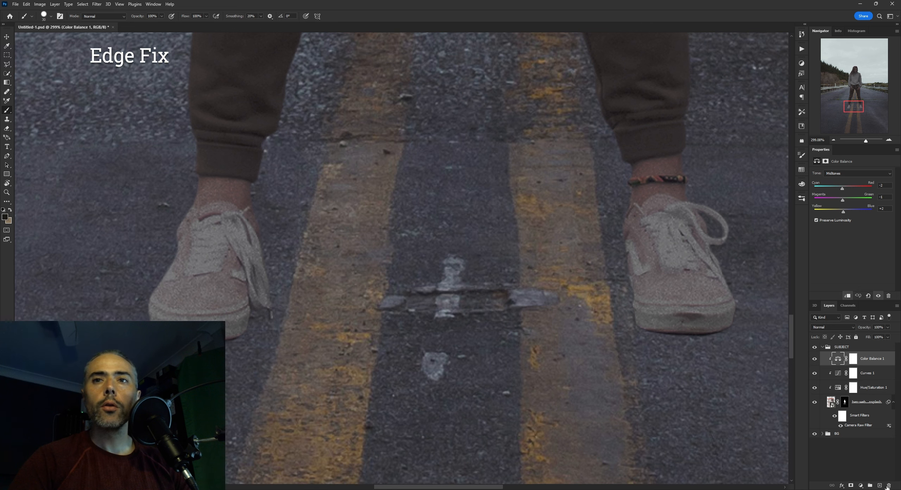
key("ctrl+shift+alt+n")
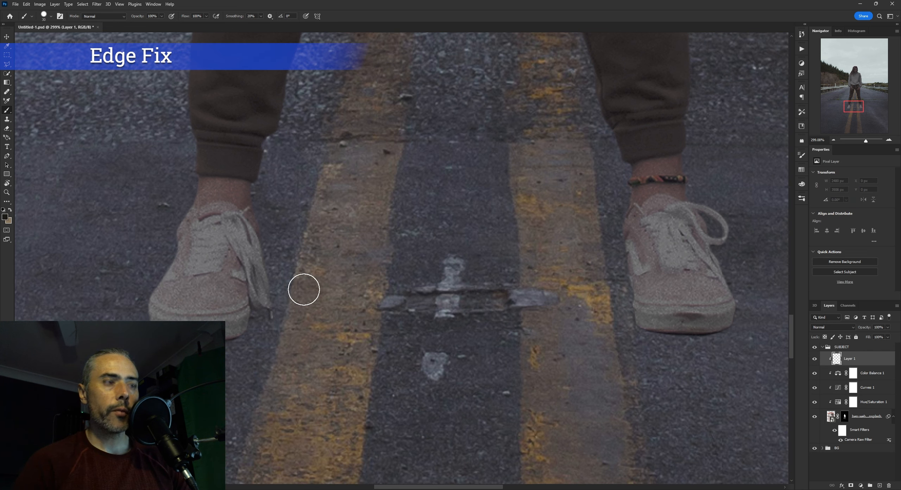
Choose the Soft Round Pressure Opacity and Flow brush with 20% flow
right_click(329, 292)
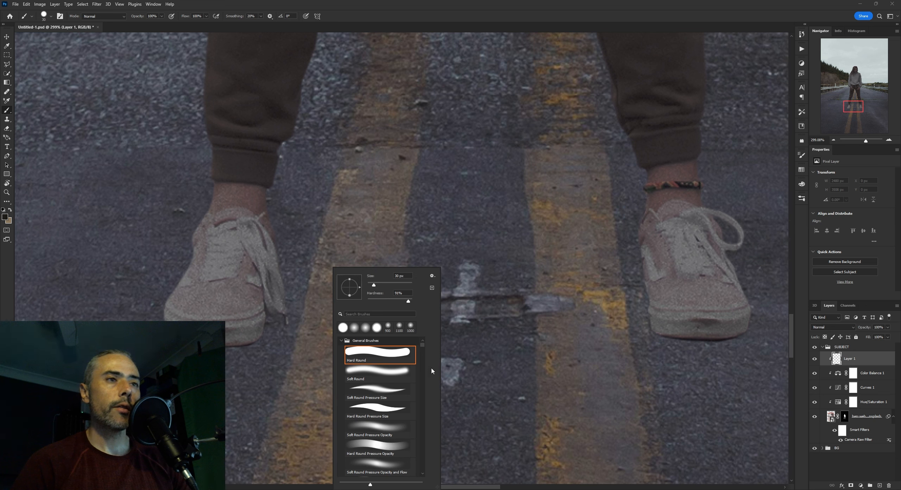
left_click_drag(422, 348, 425, 350)
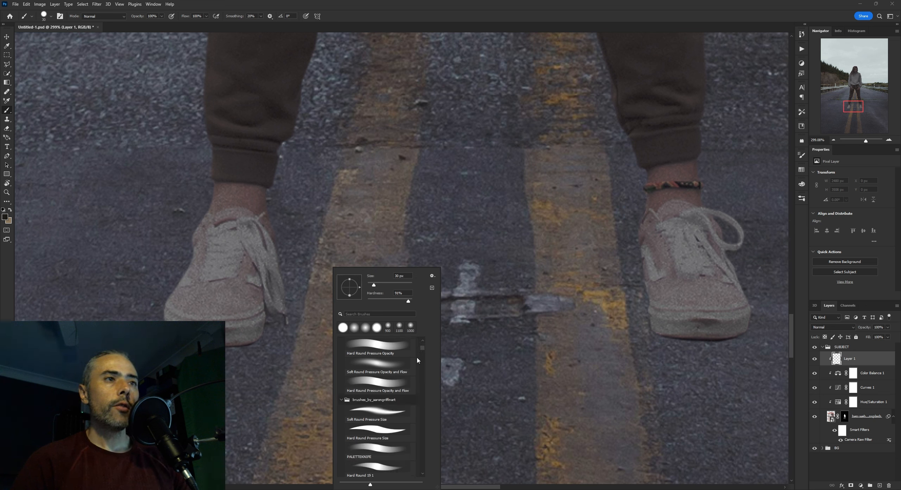
left_click(405, 366)
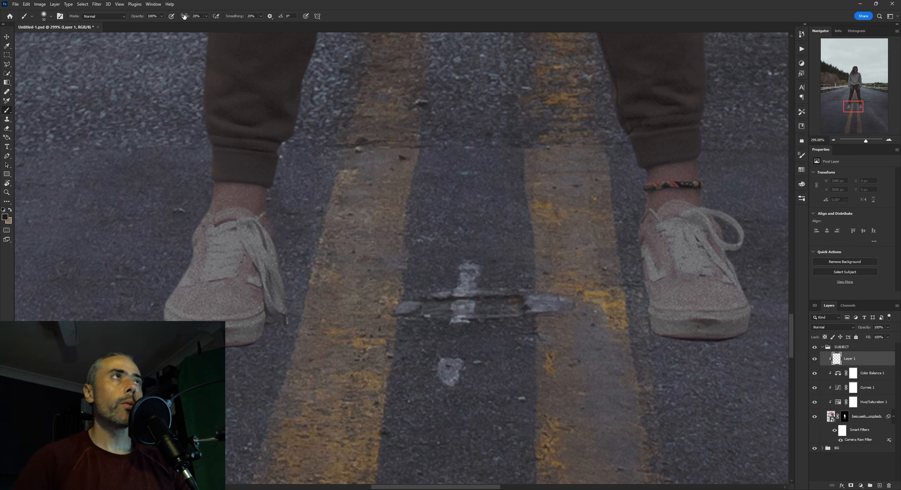
Sample the sole's colour and paint over the dark lower edge of the shoe on the image's left with a smaller brush
left_click_drag(217, 315, 303, 289)
left_click(364, 288, "alt")
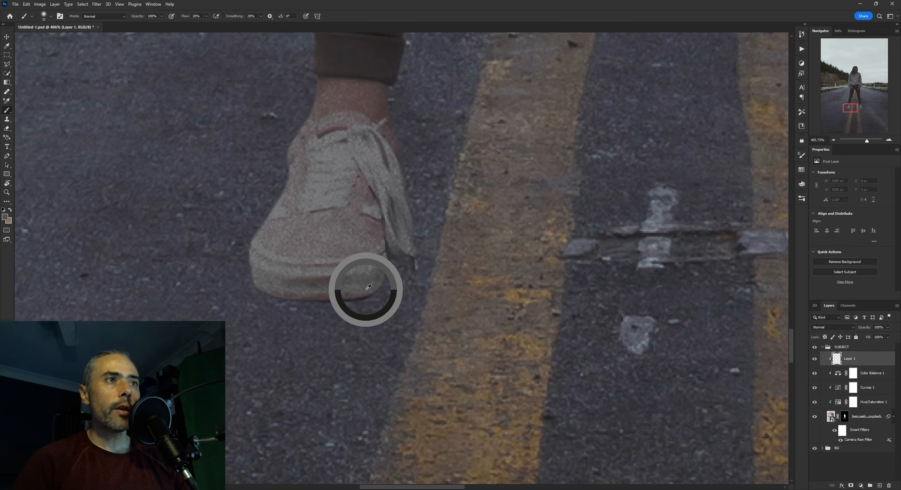
key("bracketleft")
key("bracketleft")
key("bracketleft")
key("bracketleft")
key("bracketleft")
mouse_move(356, 299)
left_mouse_down()
mouse_move(398, 292)
mouse_move(267, 300)
mouse_move(380, 295)
mouse_move(361, 292)
mouse_move(365, 302)
mouse_move(407, 274)
mouse_move(359, 301)
mouse_move(276, 297)
mouse_move(254, 292)
mouse_move(273, 286)
mouse_move(243, 278)
left_mouse_up()
key("bracketright")
left_click(380, 280, "alt")
left_click(274, 287, "alt")
left_click_drag(295, 249, 284, 265)
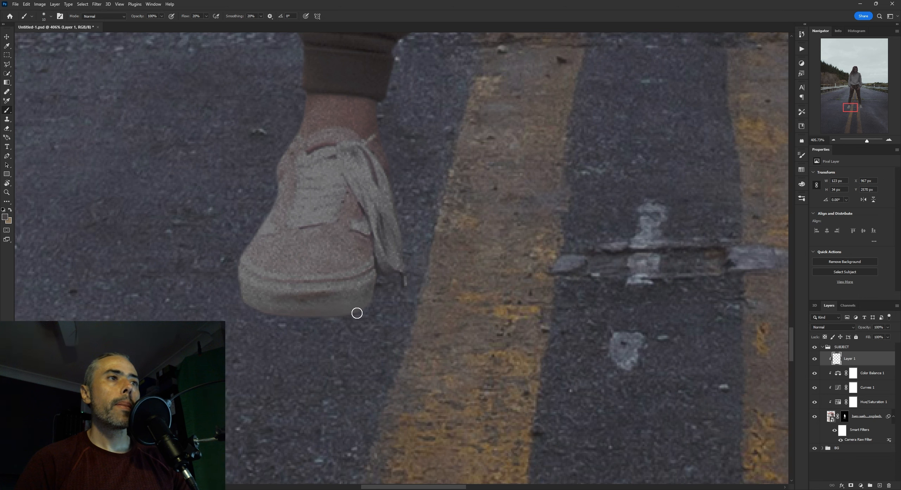
left_click_drag(386, 300, 321, 332)
mouse_move(401, 309)
left_mouse_down()
mouse_move(387, 317)
mouse_move(394, 301)
left_mouse_up()
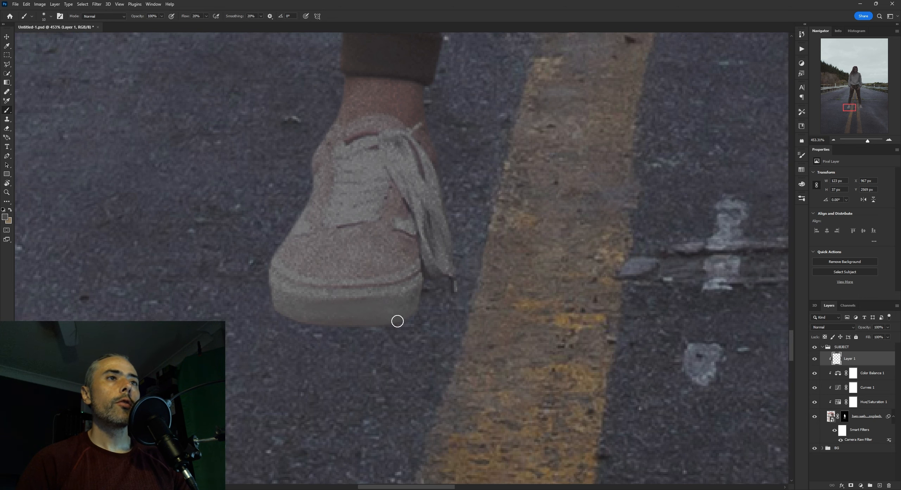
left_click_drag(427, 325, 370, 316)
left_click_drag(433, 309, 421, 336)
Paint sampled sole colour over the dark mark and lower edge of the other shoe's sole
left_click_drag(621, 322, 461, 298)
left_click_drag(610, 299, 463, 290)
mouse_move(561, 281)
left_mouse_down()
mouse_move(577, 284)
mouse_move(559, 296)
mouse_move(594, 273)
mouse_move(585, 293)
left_mouse_up()
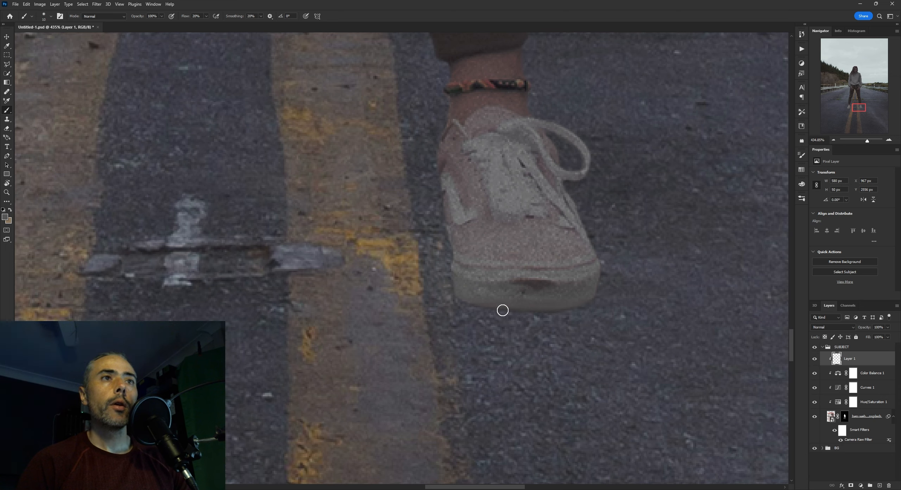
left_click(588, 283, "alt")
scroll(588, 289, "down", 10)
scroll(588, 302, "up", 10)
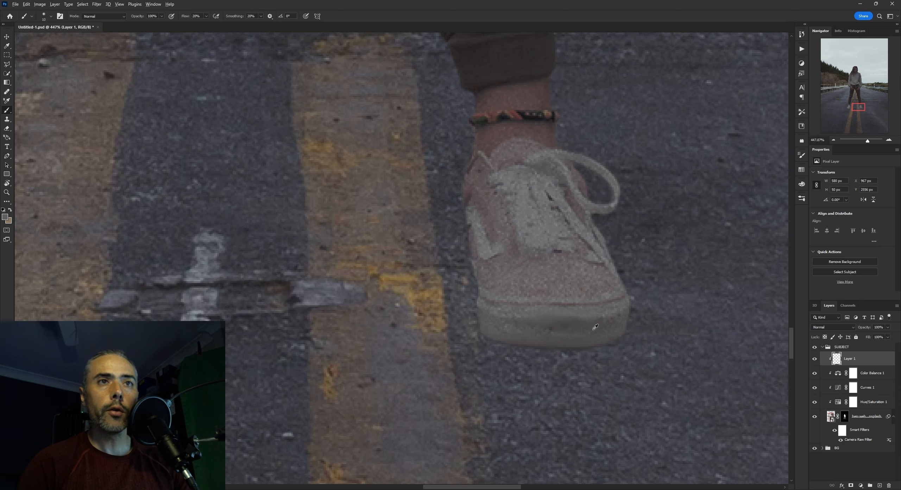
left_click_drag(595, 327, 535, 294)
Lower the sole-retouching layer's opacity to 75% and compare the shoes with the layer hidden and shown
left_click_drag(888, 335, 881, 336)
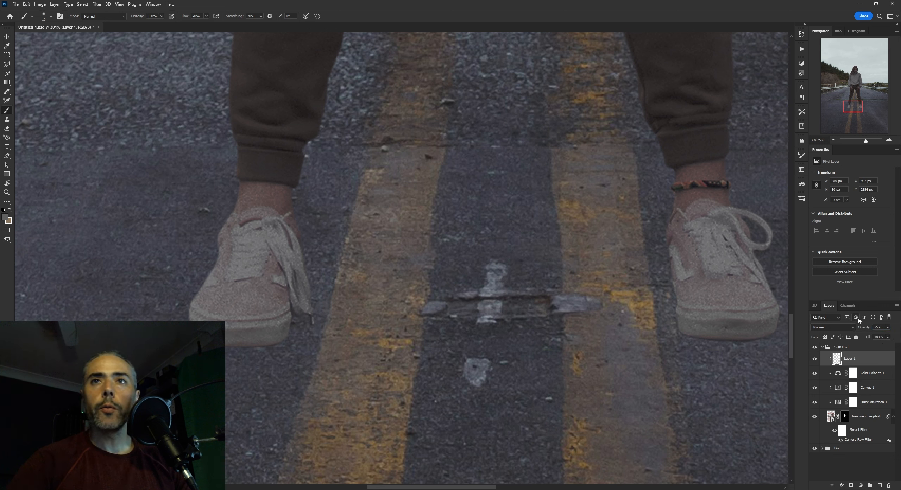
left_click(814, 358)
left_click(815, 358)
left_click(814, 358)
left_click(814, 358)
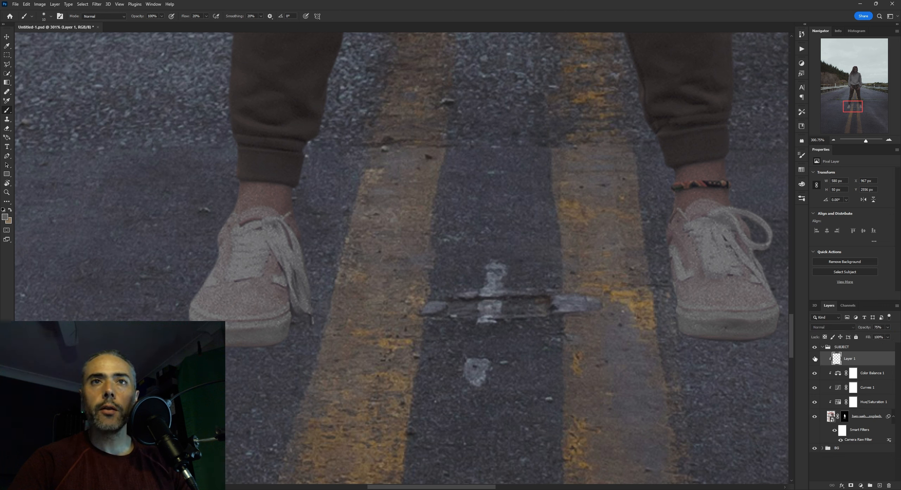
left_click(814, 358)
left_click(814, 358)
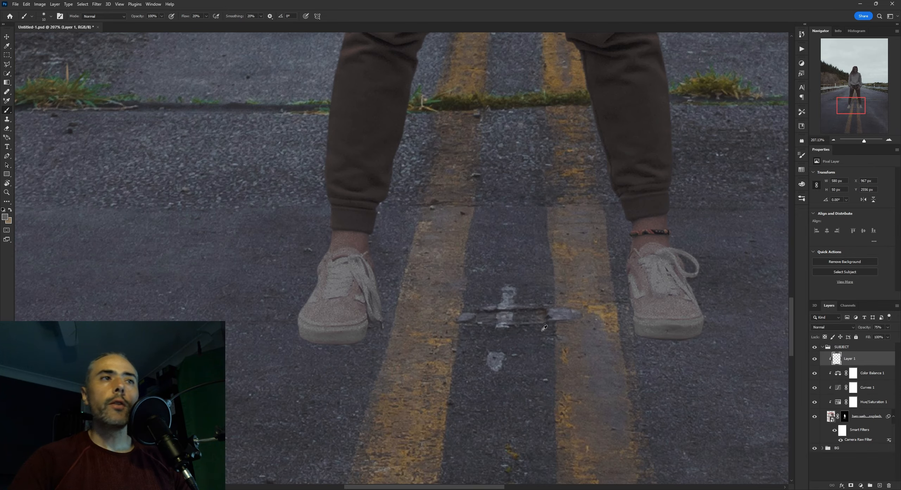
Collapse the SUBJECT group and add an empty layer between it and the BG group
scroll(541, 334, "down", 2)
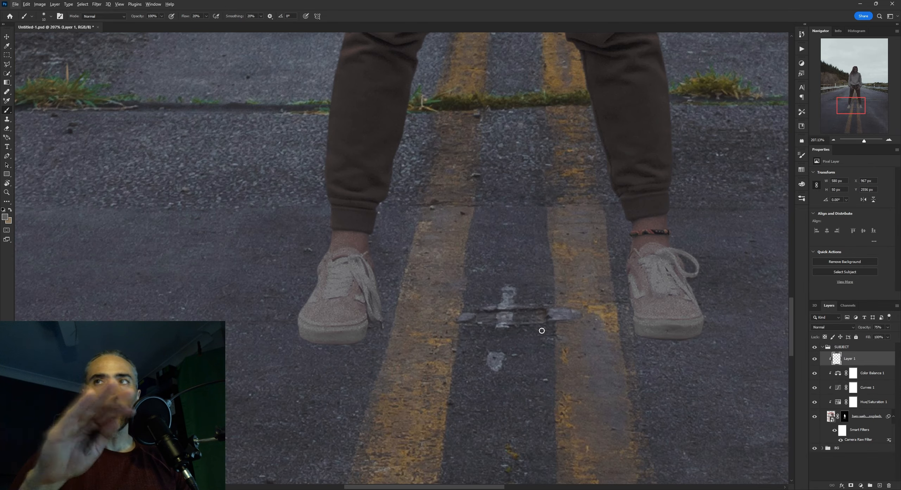
scroll(601, 331, "down", 1)
scroll(602, 331, "down", 1)
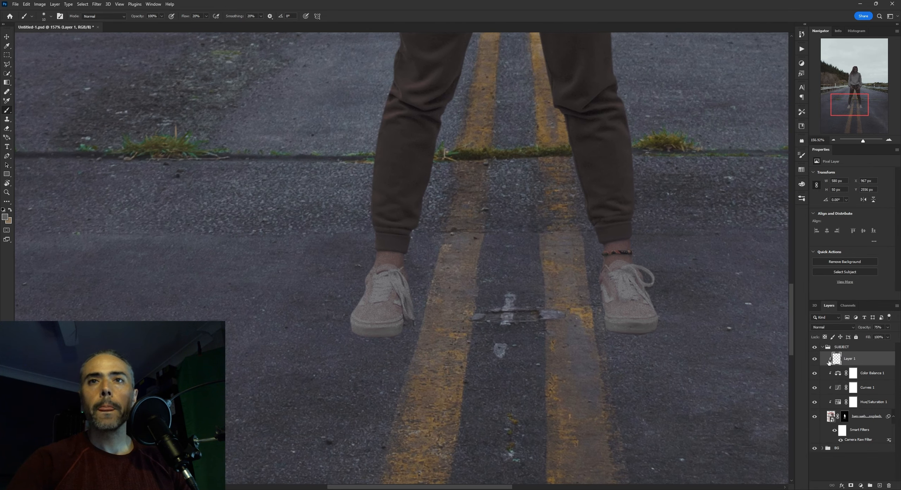
left_click(822, 347)
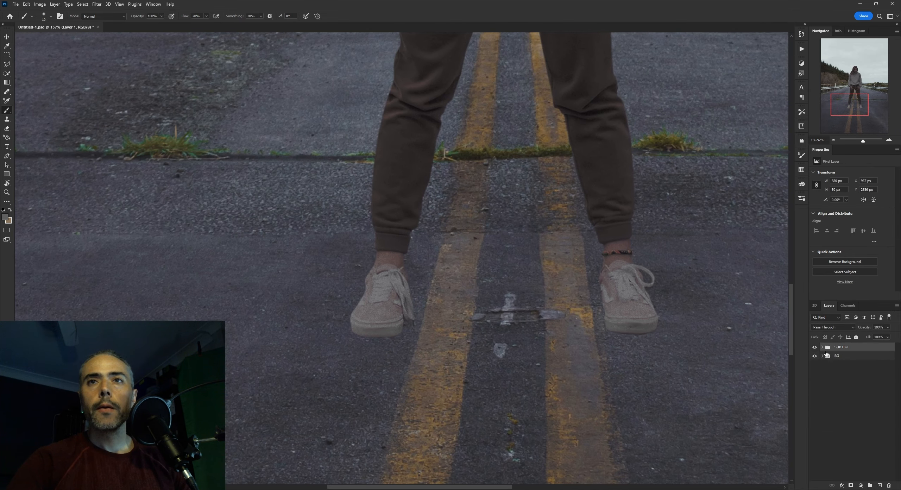
left_click(879, 485)
Examine the shadows beneath the guardrail and along the road as a reference for the woman's shadow
key("z")
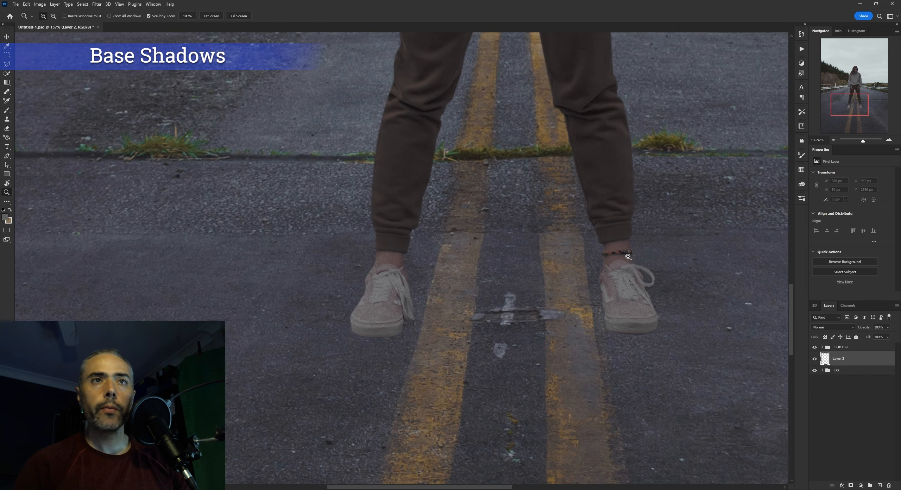
left_click_drag(601, 253, 549, 228)
key("space")
left_click_drag(649, 200, 513, 234)
key("ctrl+space")
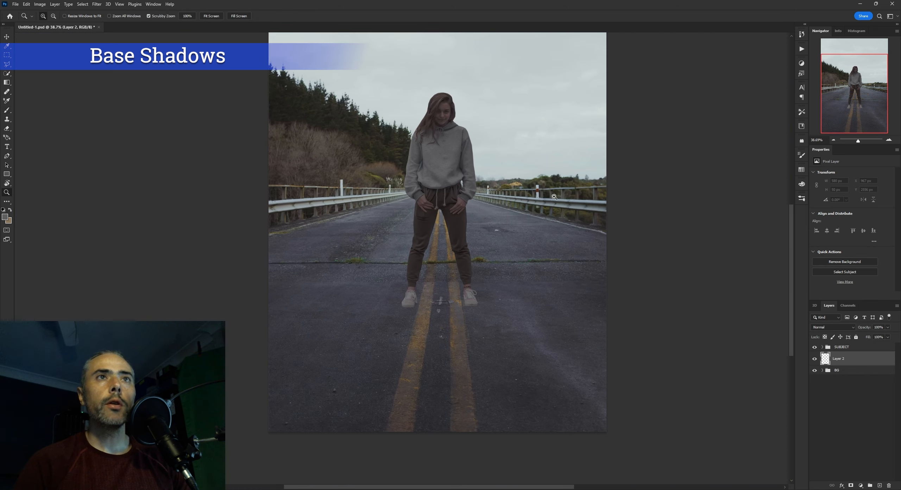
left_click_drag(553, 197, 612, 198)
key("space")
left_click_drag(550, 167, 567, 168)
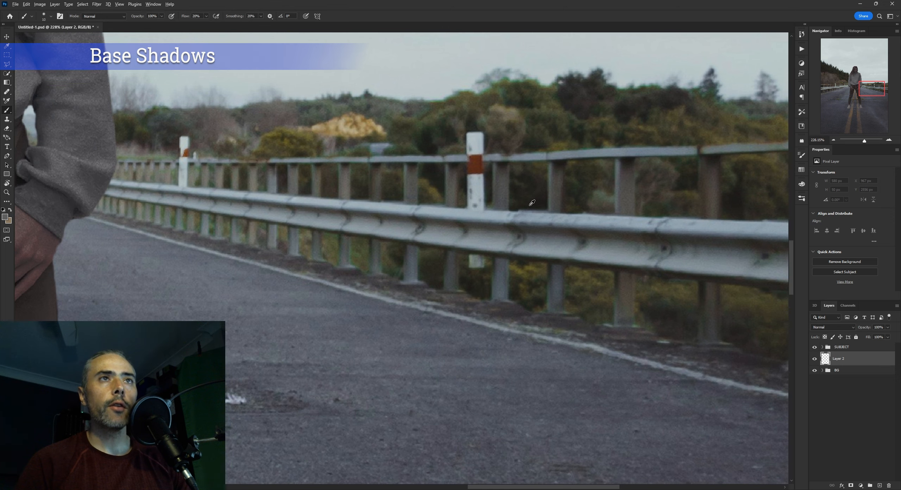
Sample a dark shadow colour from the road surface between the woman's legs
key("ctrl+space")
left_click_drag(547, 241, 493, 307)
left_click_drag(413, 339, 468, 304)
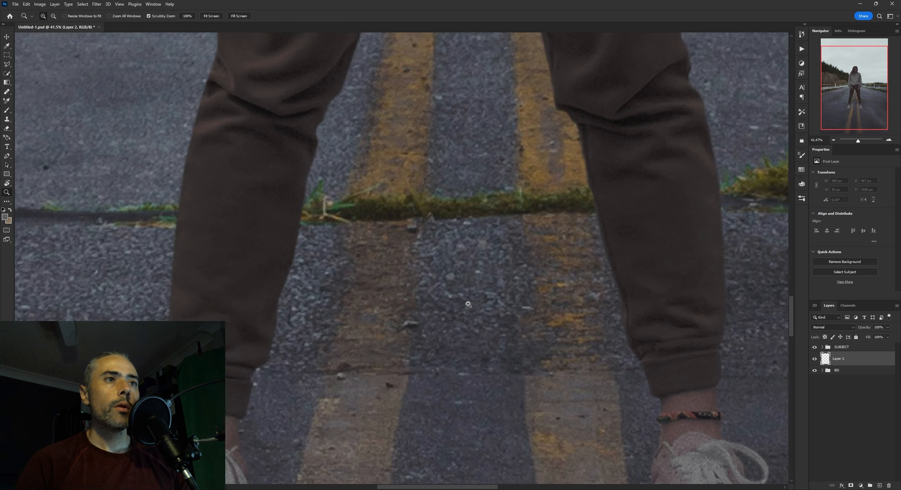
left_click(412, 326, "alt")
scroll(414, 324, "up", 3)
scroll(415, 326, "down", 1)
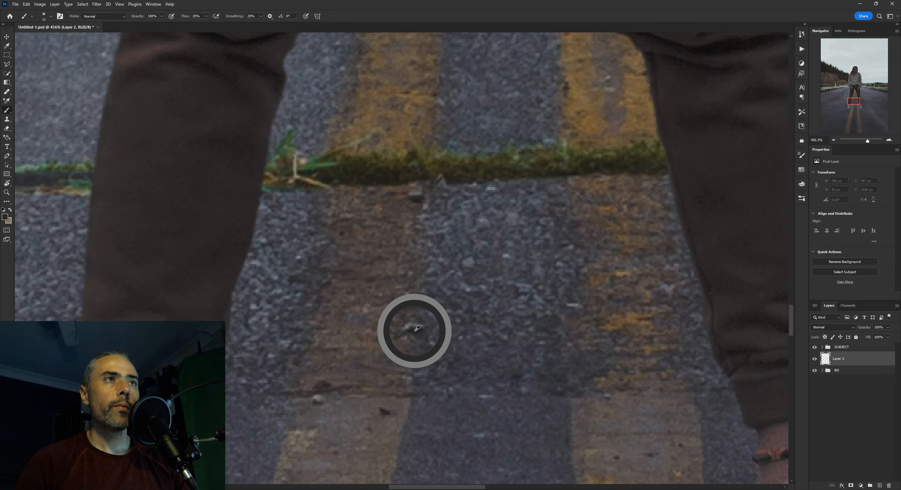
Resample a dark shadow colour from the road beside the yellow line, just inside the left-hand leg
key("ctrl+space")
mouse_move(464, 304)
left_mouse_down()
mouse_move(423, 327)
mouse_move(414, 352)
mouse_move(473, 308)
left_mouse_up()
key("ctrl+space")
key("space")
left_click_drag(418, 347, 535, 217)
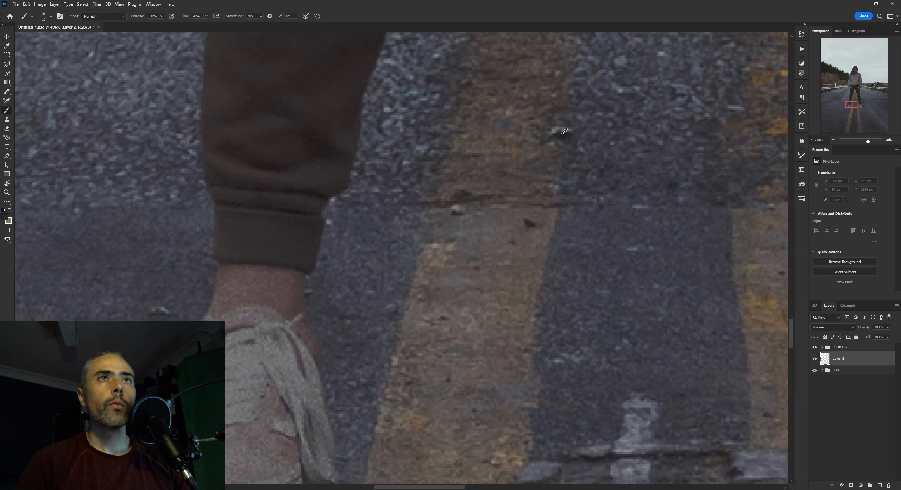
left_click(563, 135, "alt")
key("ctrl+space")
mouse_move(582, 134)
left_mouse_down()
mouse_move(540, 216)
mouse_move(568, 157)
mouse_move(558, 156)
left_mouse_up()
key("ctrl+space")
left_click(556, 157, "alt")
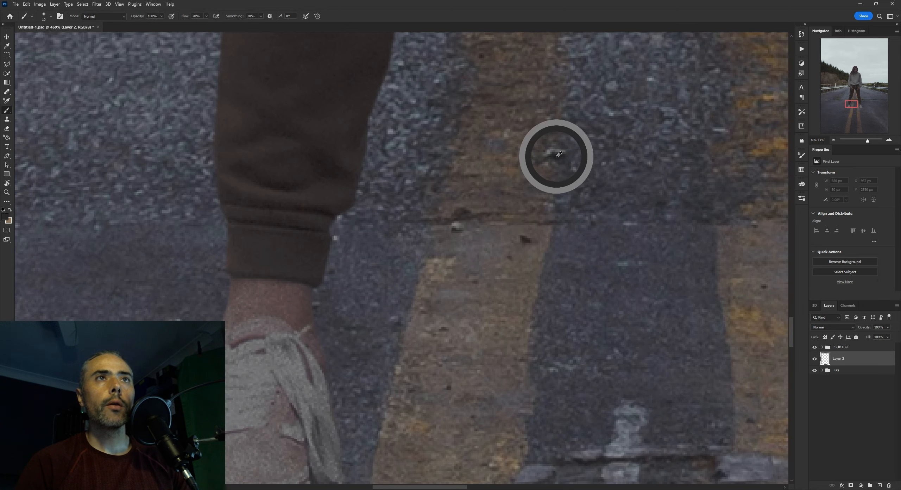
Paint a soft contact shadow around the sole of the left-hand shoe, adjusting the brush size to fit
key("ctrl+space")
mouse_move(558, 207)
left_mouse_down()
mouse_move(512, 267)
mouse_move(525, 193)
mouse_move(565, 160)
left_mouse_up()
key("space")
key("ctrl+space")
key("space")
left_click_drag(511, 184, 502, 226)
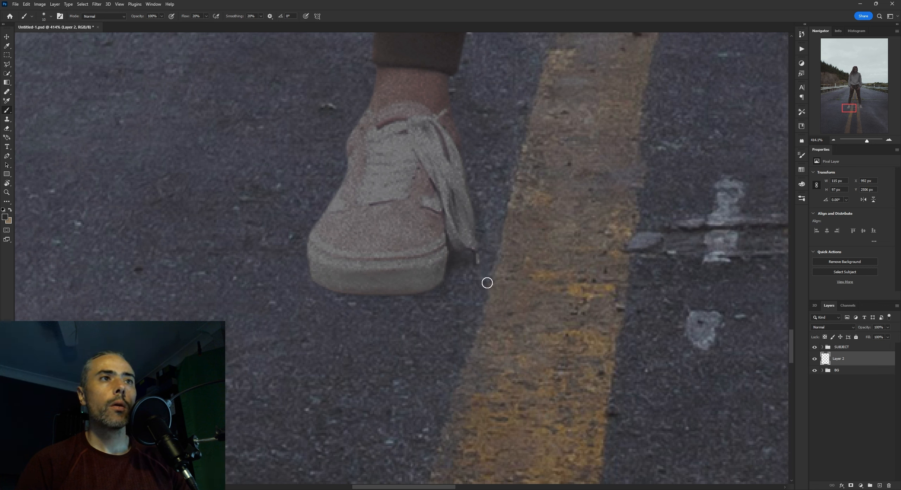
key("bracketright")
key("bracketright")
key("bracketright")
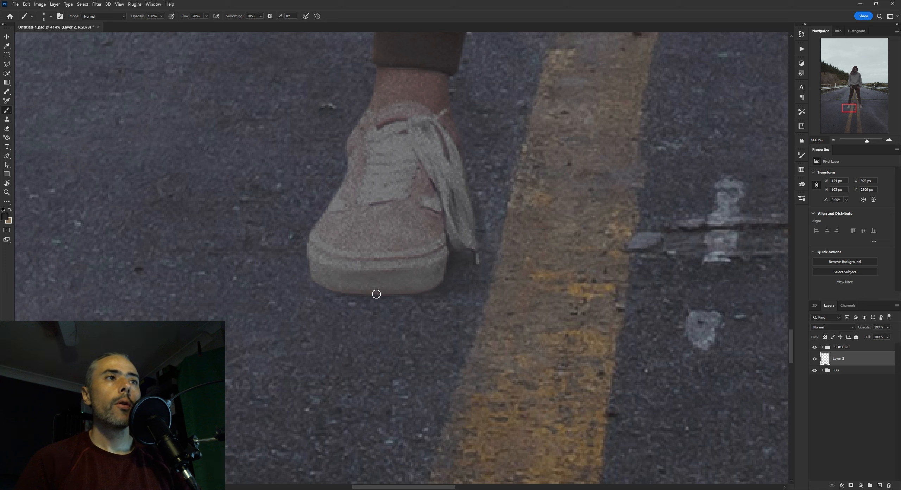
key("bracketright")
key("bracketright")
key("bracketright")
key("bracketright")
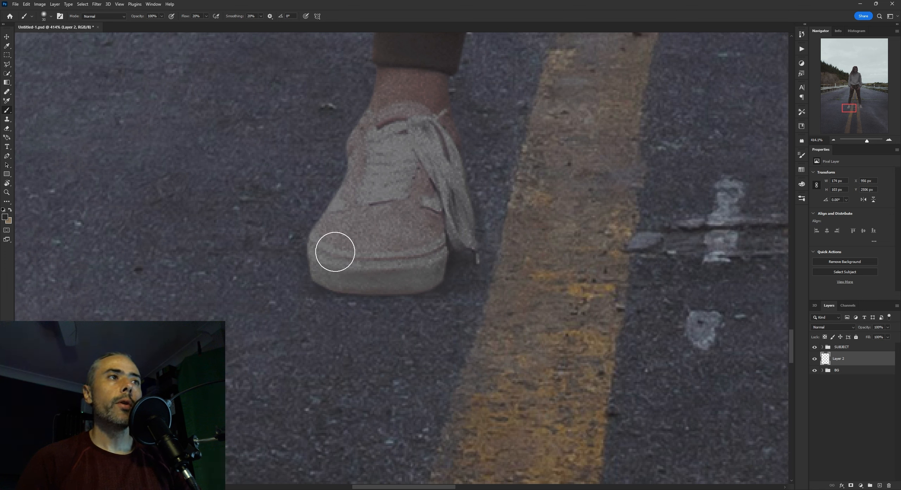
mouse_move(336, 251)
left_mouse_down()
mouse_move(374, 155)
mouse_move(386, 246)
mouse_move(298, 257)
mouse_move(388, 264)
left_mouse_up()
Brush a narrow shadow beside the hanging laces, then spread it onto the yellow line with a larger brush
key("bracketleft")
key("bracketleft")
key("bracketleft")
mouse_move(482, 275)
left_mouse_down()
mouse_move(589, 276)
mouse_move(485, 249)
left_mouse_up()
key("bracketright")
key("bracketright")
key("bracketright")
key("bracketright")
key("bracketright")
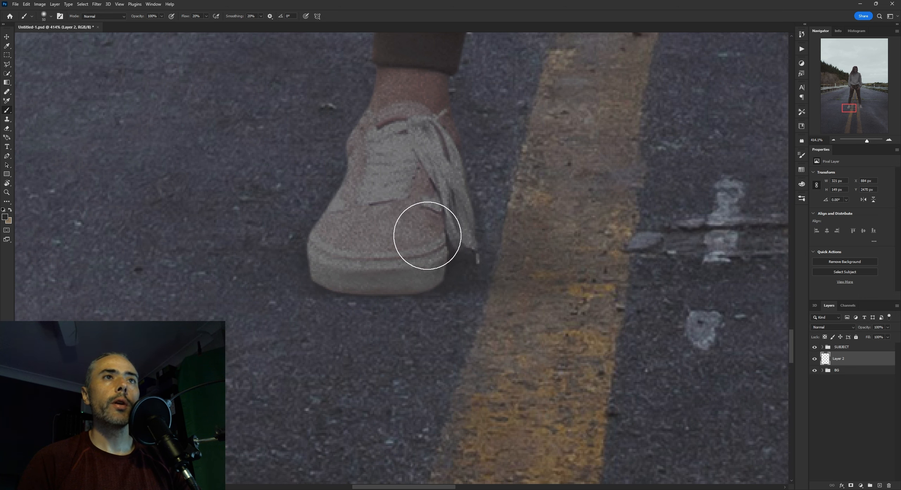
left_click_drag(428, 235, 640, 270)
Darken the shadow along the inner side and beneath the sole of the left-hand shoe with a smaller brush
scroll(621, 266, "down", 4)
scroll(597, 264, "up", 4)
scroll(596, 258, "down", 4)
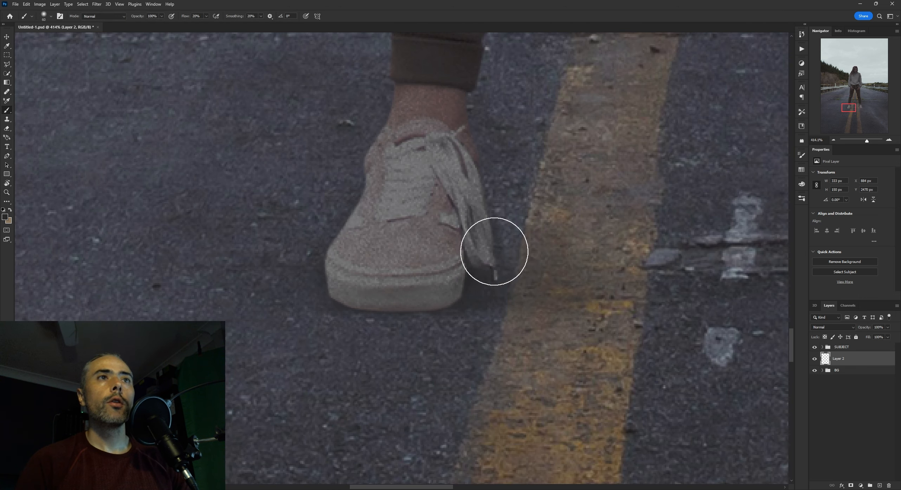
scroll(569, 268, "down", 3)
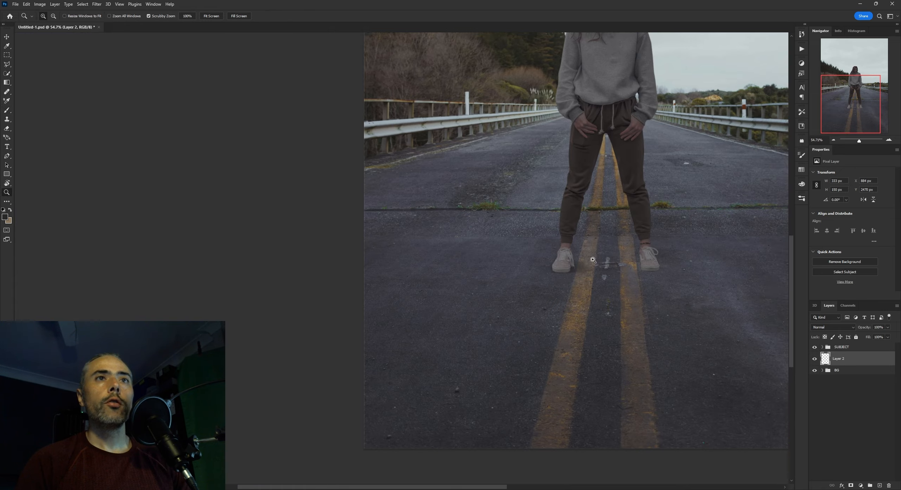
left_click_drag(593, 261, 615, 256)
mouse_move(519, 270)
left_mouse_down()
mouse_move(602, 284)
mouse_move(586, 303)
left_mouse_up()
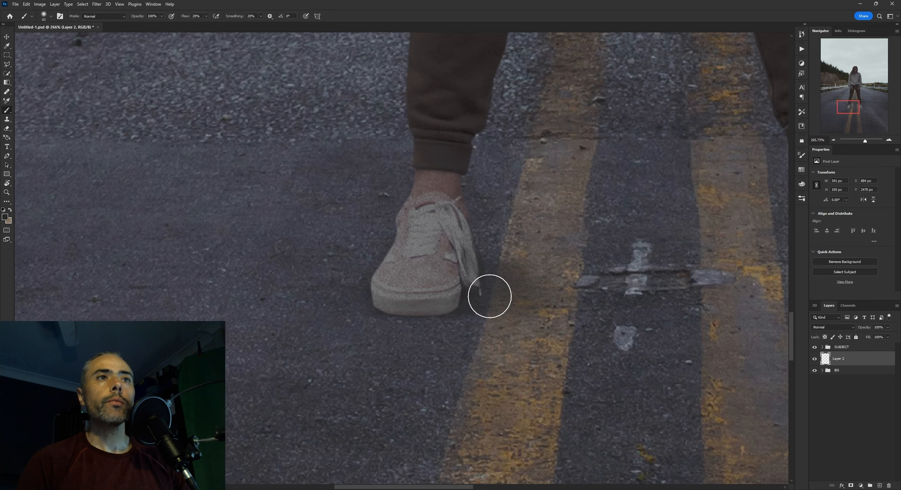
left_click_drag(489, 296, 499, 302)
key("bracketleft")
key("bracketleft")
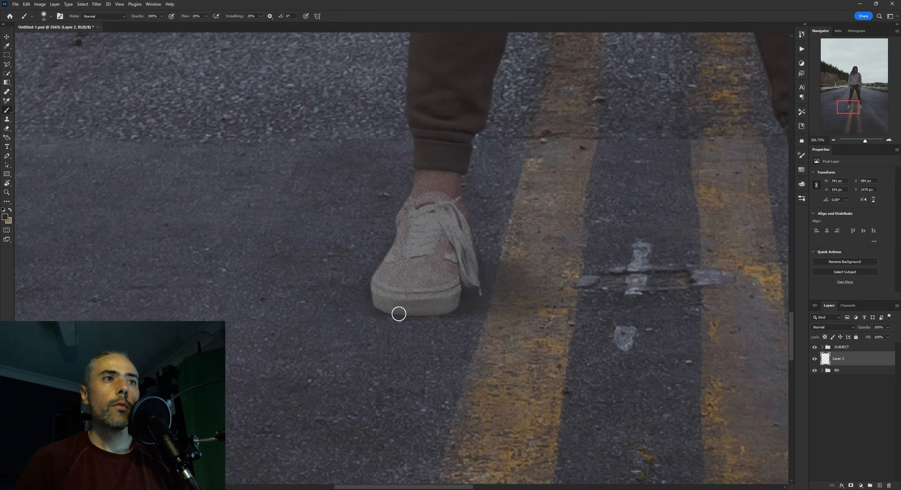
left_click_drag(644, 302, 599, 304)
Extend the left-hand shoe's soft shadow across the yellow line and onto the road at its outer side
key("bracketright")
key("bracketright")
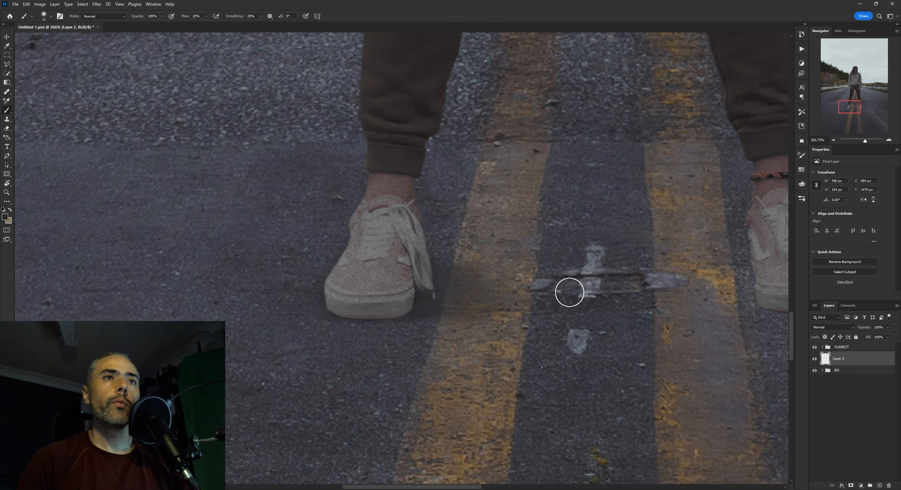
key("bracketright")
left_click_drag(477, 303, 577, 296)
key("bracketright")
mouse_move(439, 289)
left_mouse_down()
mouse_move(523, 299)
mouse_move(500, 273)
mouse_move(537, 310)
left_mouse_up()
left_click_drag(460, 306, 628, 316)
key("bracketleft")
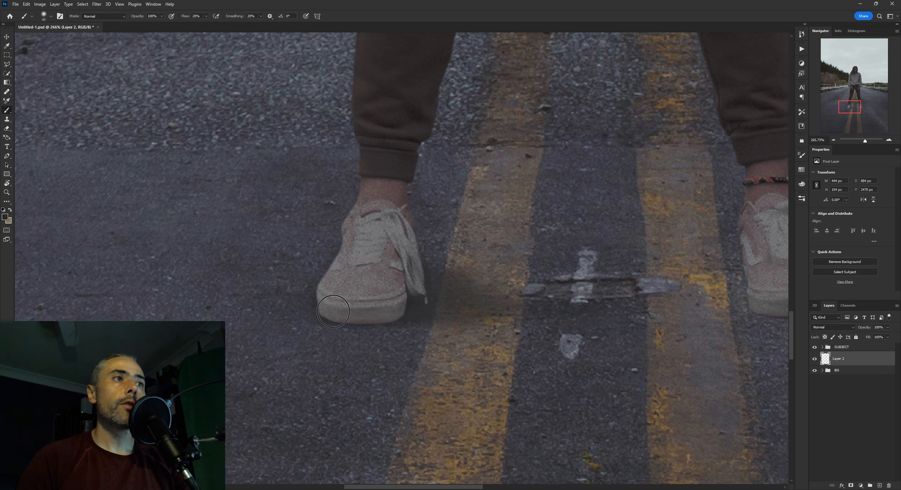
mouse_move(264, 307)
left_mouse_down()
mouse_move(319, 286)
mouse_move(382, 294)
mouse_move(362, 321)
left_mouse_up()
Soften the outer edges of the left-hand shoe's shadow with the Eraser at 25% flow, including where it crosses the yellow line
key("e")
key("bracketleft")
key("bracketleft")
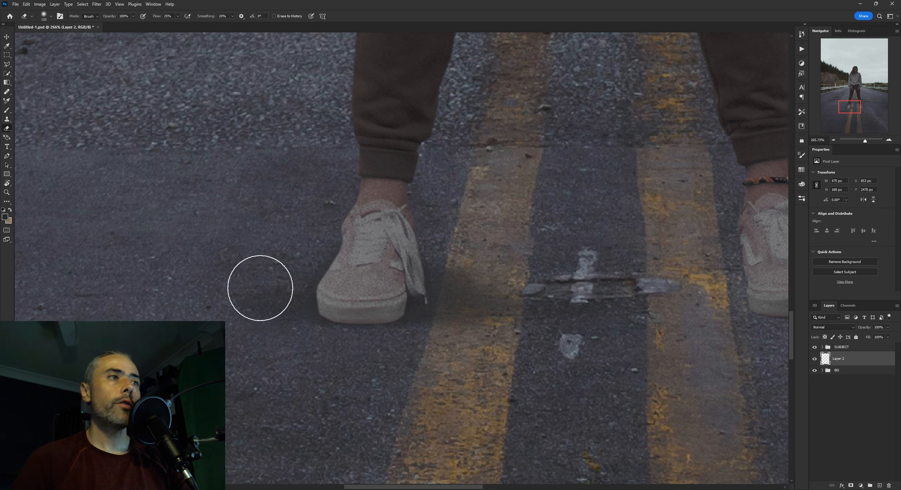
key("bracketleft")
key("bracketleft")
key("bracketleft")
key("bracketleft")
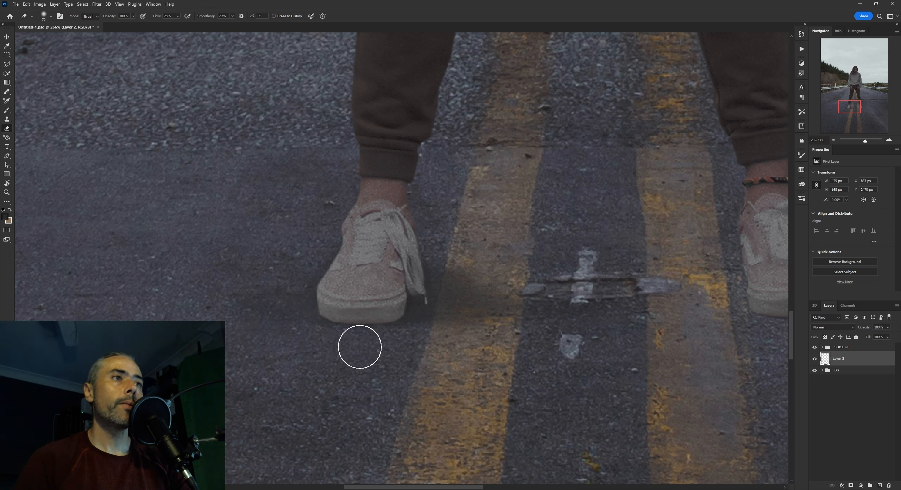
key("bracketright")
key("bracketright")
key("bracketright")
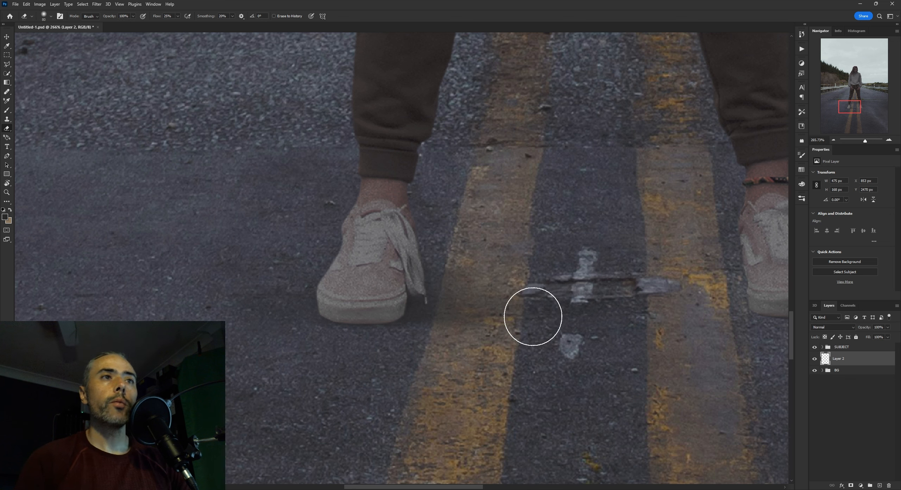
mouse_move(512, 307)
left_mouse_down()
mouse_move(433, 308)
mouse_move(538, 307)
left_mouse_up()
Deepen the contact shadow tight against the left-hand shoe's sole and laces with the Brush at 20% flow
key("b")
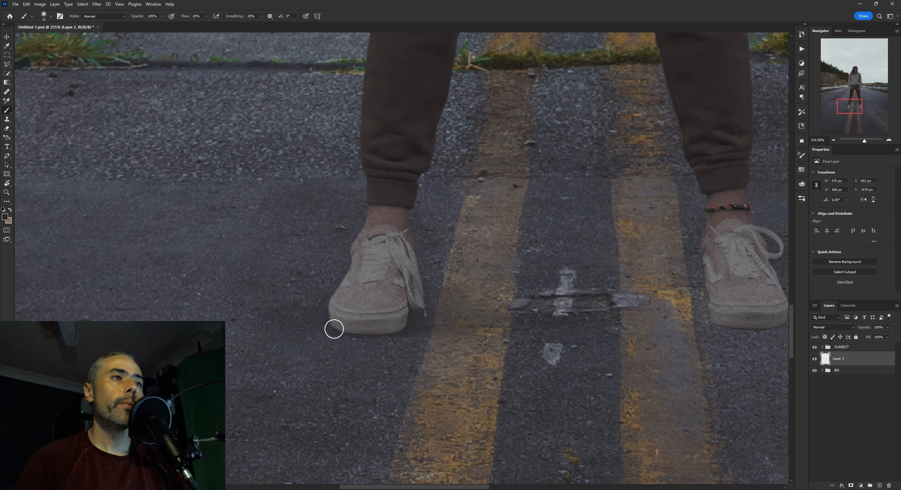
left_click_drag(389, 336, 408, 315)
mouse_move(460, 291)
left_mouse_down()
mouse_move(421, 330)
mouse_move(394, 329)
mouse_move(448, 328)
left_mouse_up()
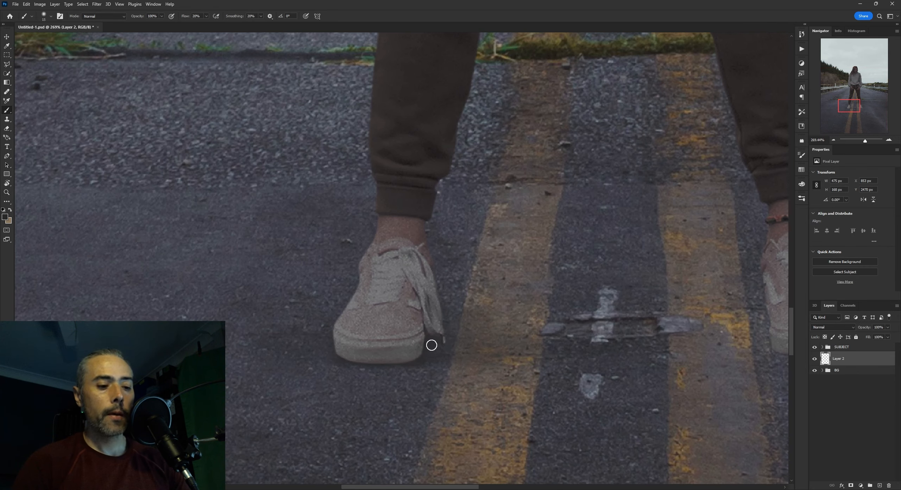
left_click_drag(547, 303, 500, 310)
left_click_drag(531, 278, 601, 314)
left_click_drag(550, 295, 506, 305)
left_click_drag(341, 281, 371, 310)
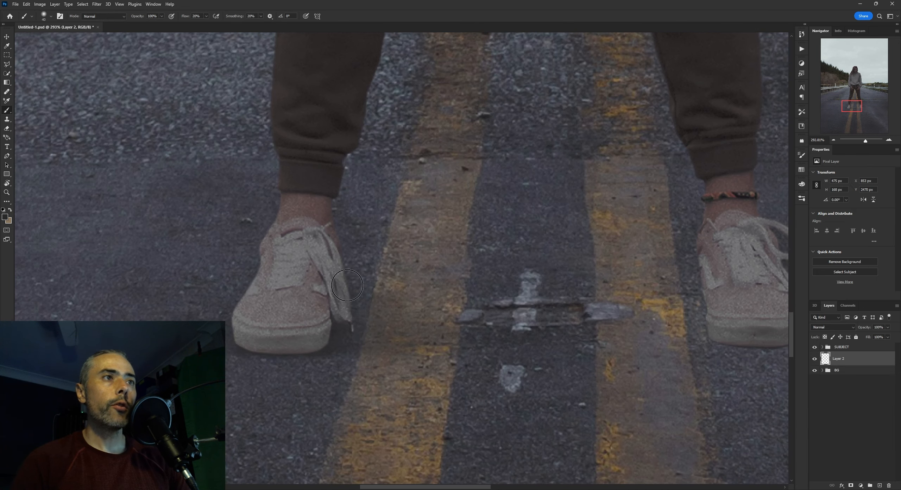
left_click_drag(375, 289, 398, 290)
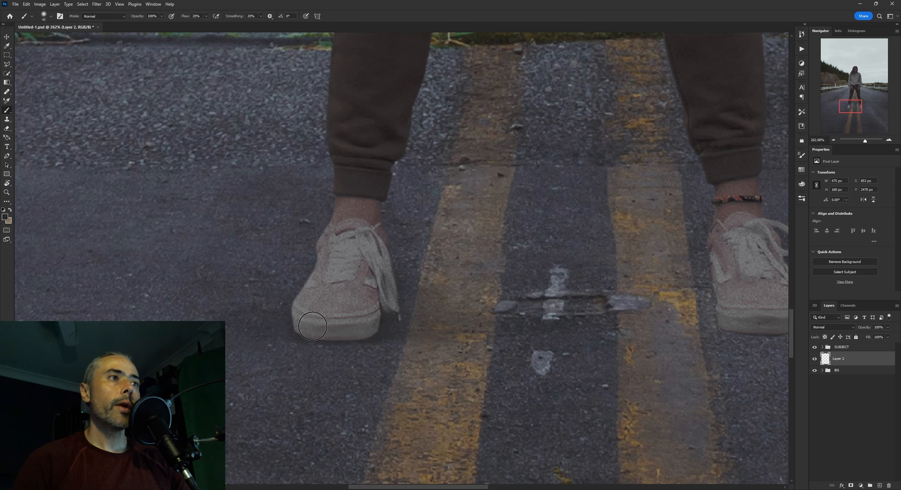
left_click_drag(312, 326, 274, 327)
Check the left-hand shoe's shadow at several magnifications and compare it with the shadow layer hidden and shown
key("z")
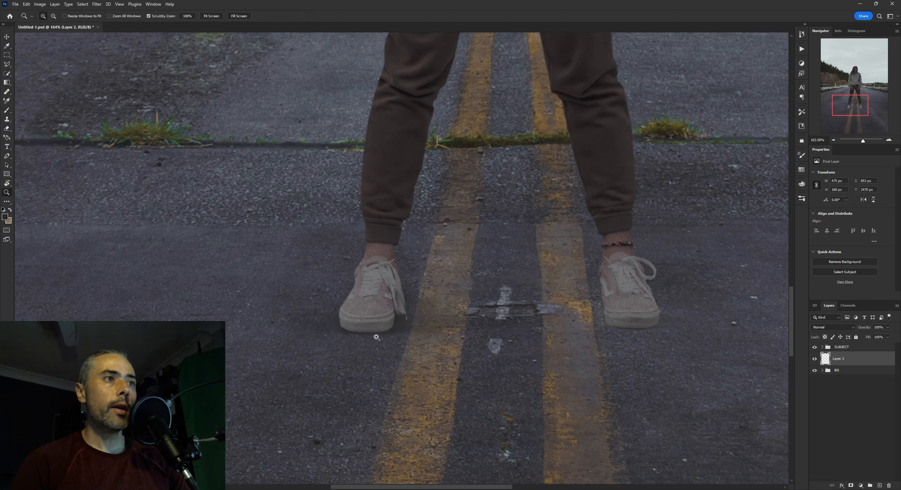
left_click_drag(374, 337, 348, 338)
mouse_move(415, 341)
left_mouse_down()
mouse_move(383, 342)
mouse_move(448, 347)
mouse_move(430, 349)
left_mouse_up()
scroll(514, 144, "up", 1)
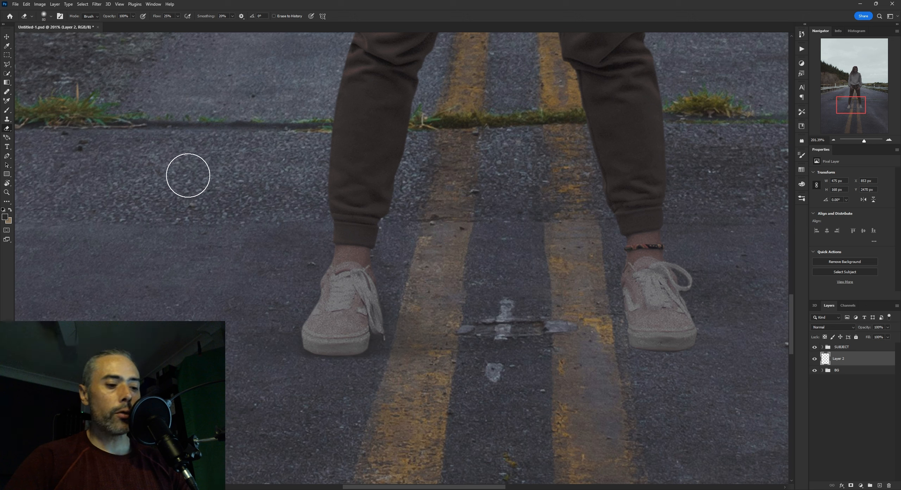
key("b")
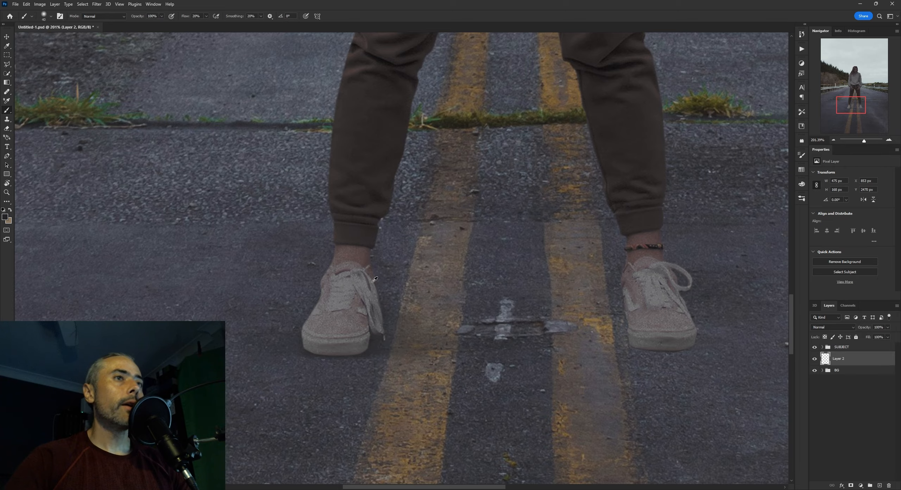
scroll(479, 329, "down", 4)
scroll(479, 329, "down", 3)
scroll(510, 299, "up", 6)
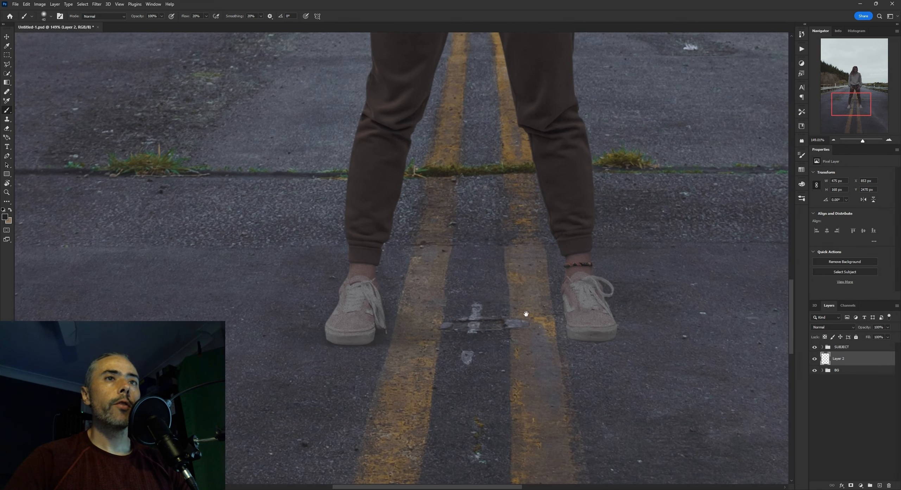
left_click_drag(592, 255, 579, 250)
left_click(813, 360)
left_click(813, 360)
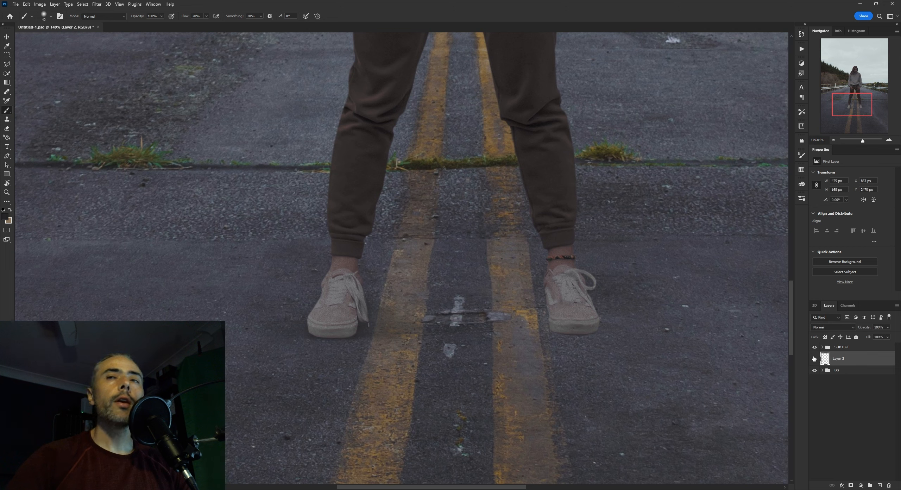
left_click_drag(640, 297, 588, 285)
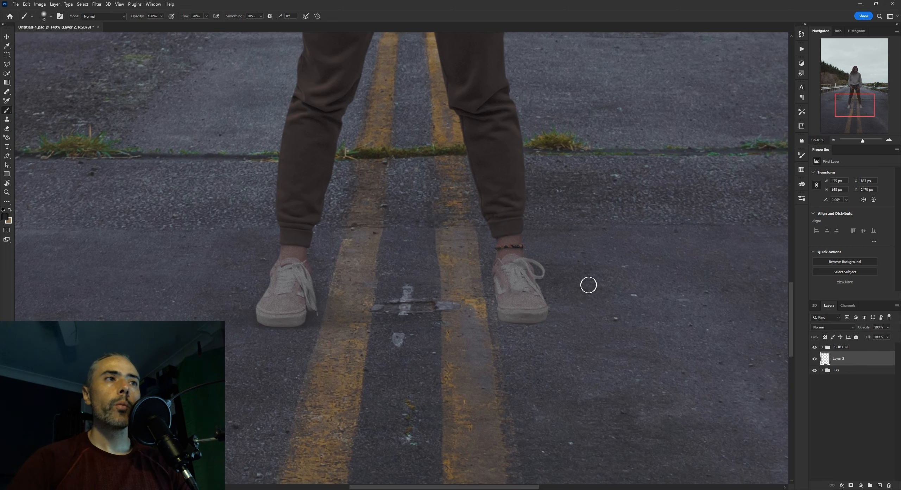
scroll(591, 280, "down", 8)
scroll(622, 280, "down", 5)
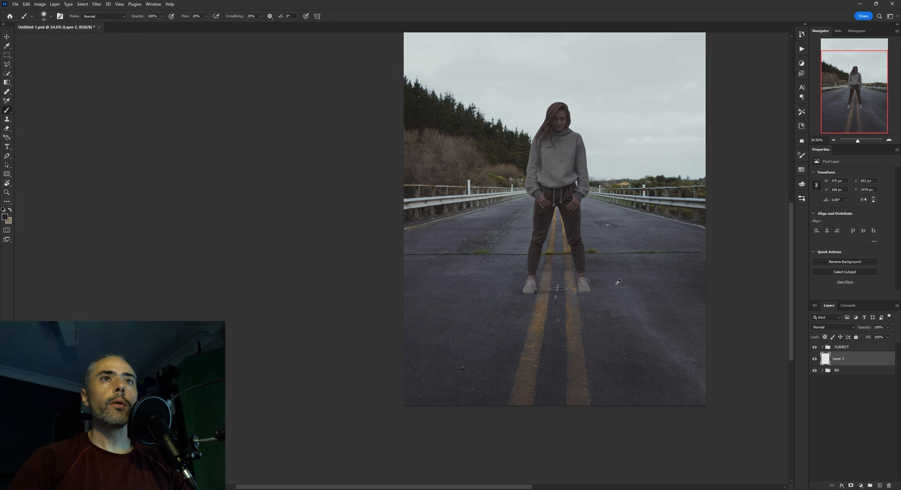
scroll(574, 283, "up", 10)
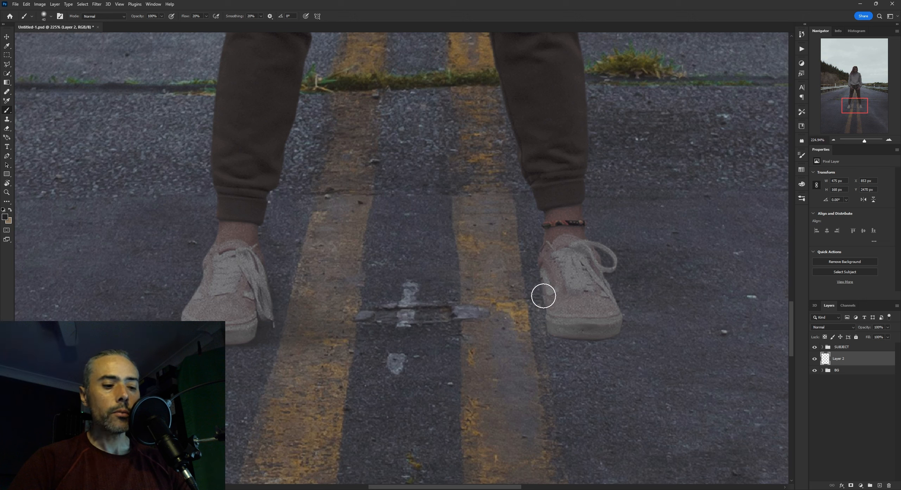
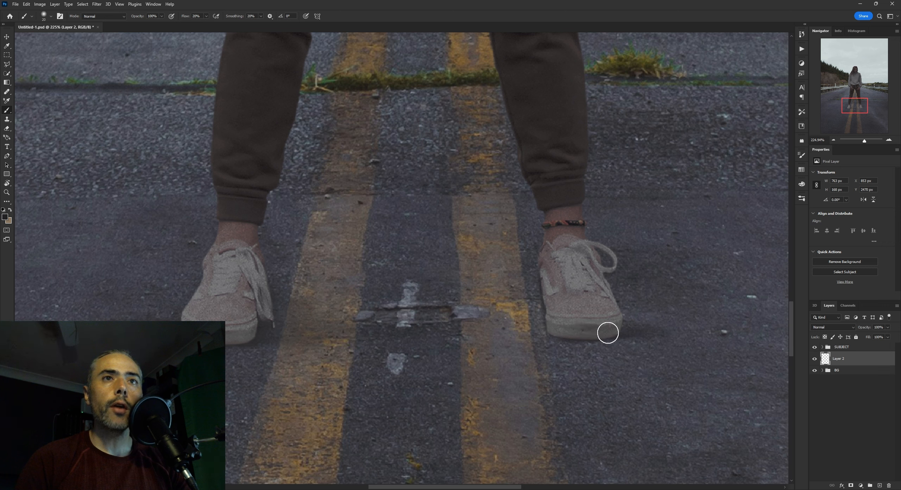
Paint a soft shadow with the Brush at 20% flow from the right-hand shoe's sole onto the road at its outer side
key("bracketright")
key("bracketright")
key("bracketright")
left_click_drag(582, 298, 699, 320)
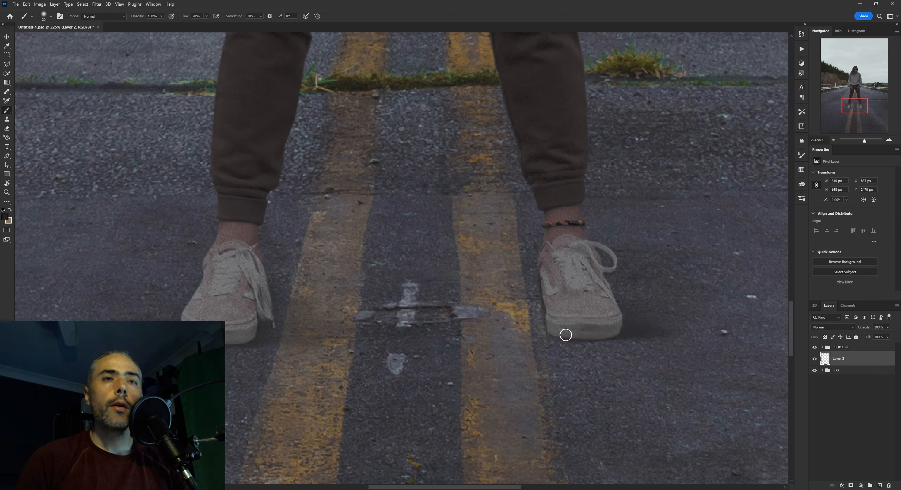
key("bracketleft")
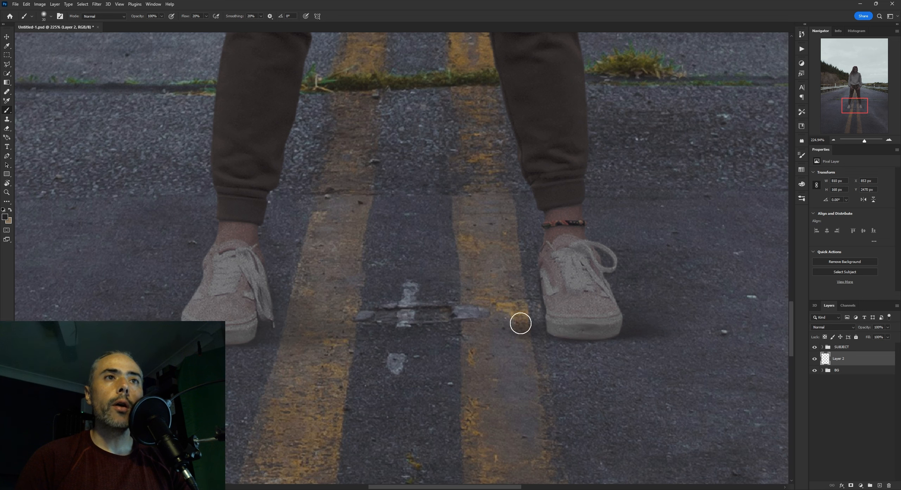
Broaden the right-hand shoe's shadow, carrying it inward across the yellow line and farther out onto the road at its outer side
key("bracketright")
key("bracketright")
key("bracketright")
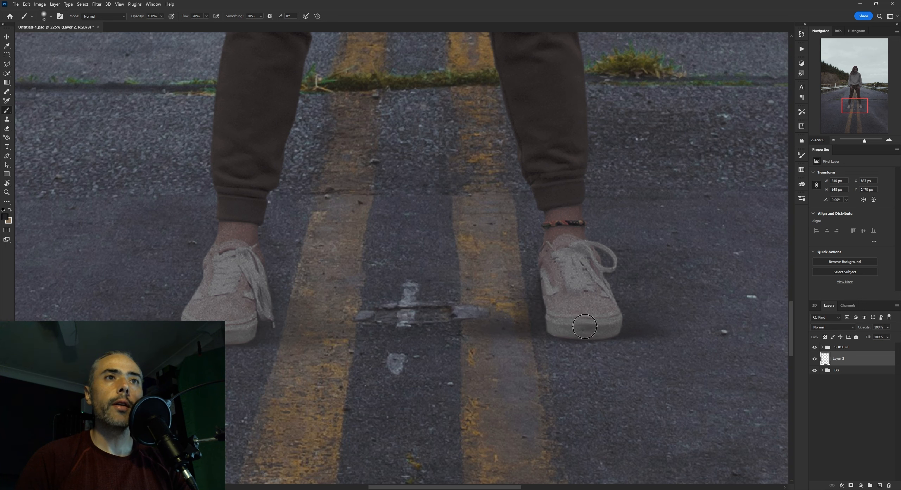
left_click_drag(655, 329, 545, 327)
key("bracketright")
key("bracketright")
key("bracketright")
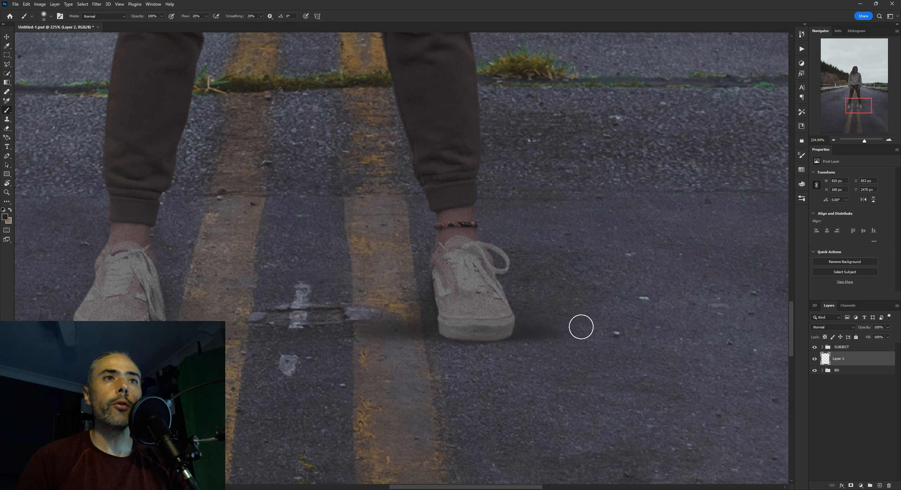
key("bracketright")
key("bracketright")
key("bracketright")
Check the shoe shadows from a distance and examine how the ground darkens under the guardrail posts in the background
scroll(588, 318, "down", 5)
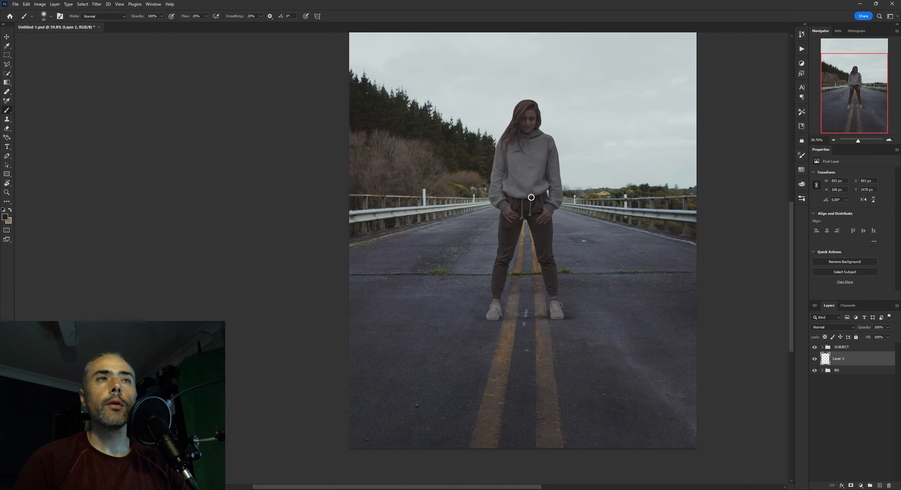
scroll(629, 219, "up", 3)
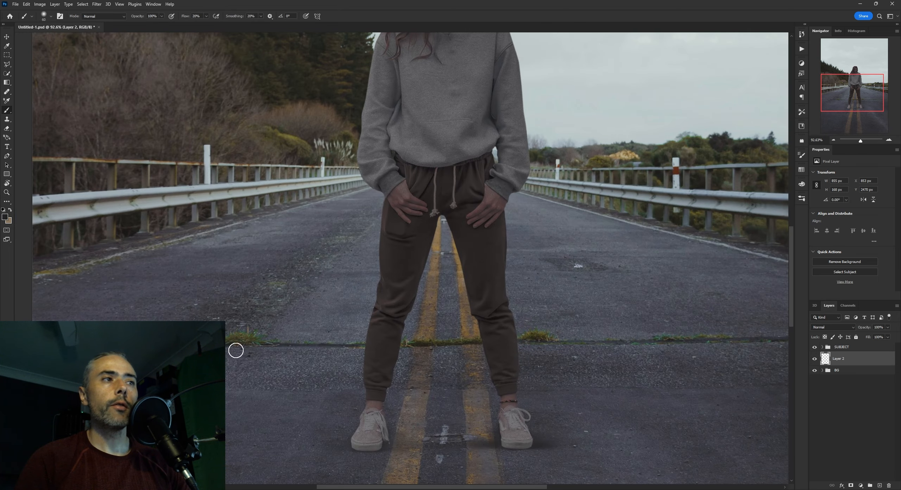
left_click_drag(623, 235, 579, 255)
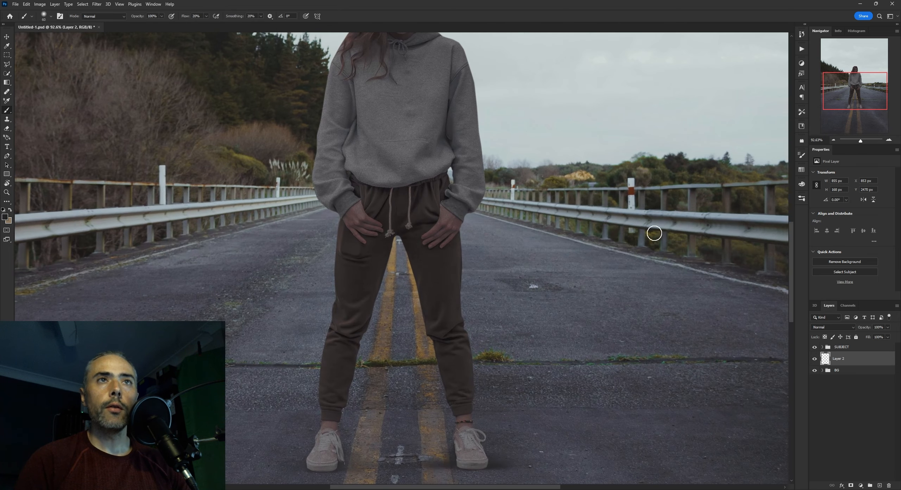
left_click_drag(675, 239, 706, 238)
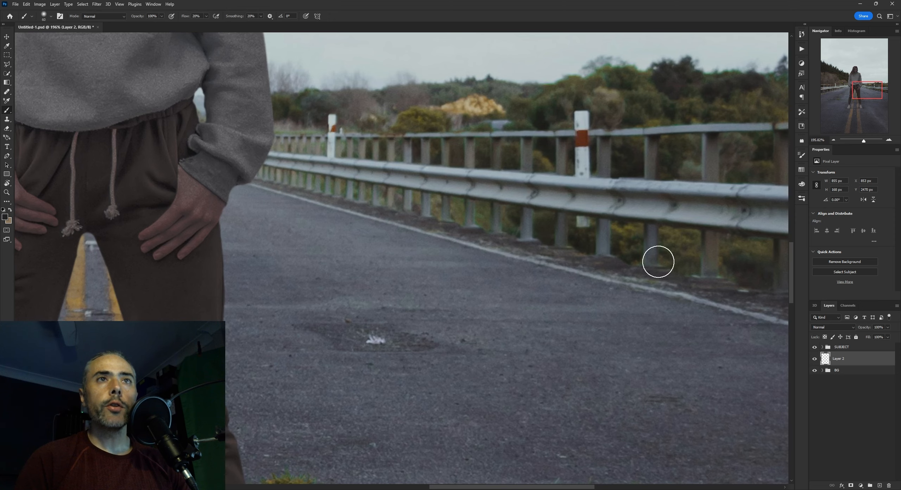
left_click_drag(523, 237, 507, 262)
left_click_drag(510, 264, 598, 286)
mouse_move(563, 295)
left_mouse_down()
mouse_move(568, 337)
mouse_move(569, 306)
mouse_move(559, 313)
left_mouse_up()
Soften the edges of the right-hand shoe's shadow with the Eraser at 25% flow
key("b")
key("e")
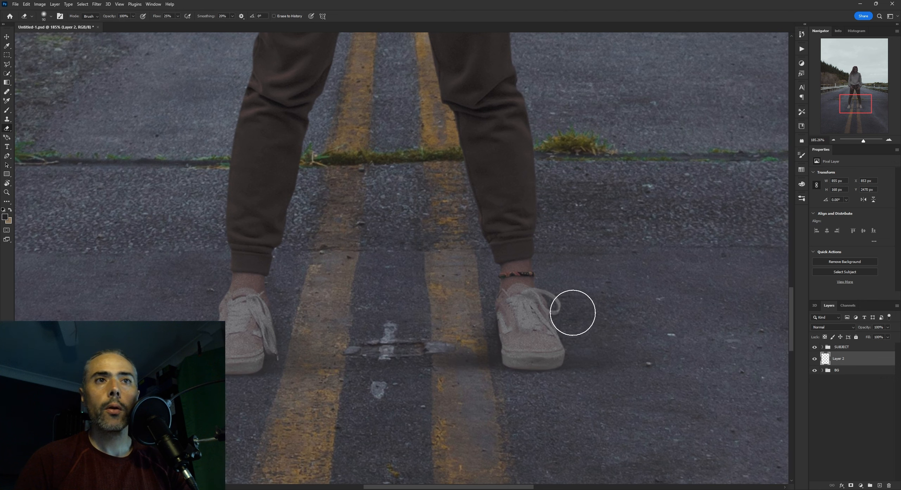
key("bracketright")
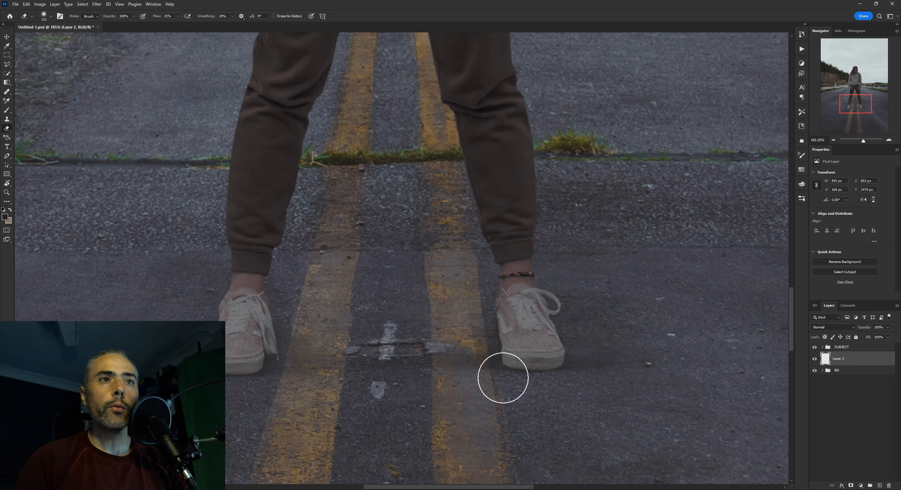
scroll(613, 358, "down", 5)
scroll(613, 358, "up", 5)
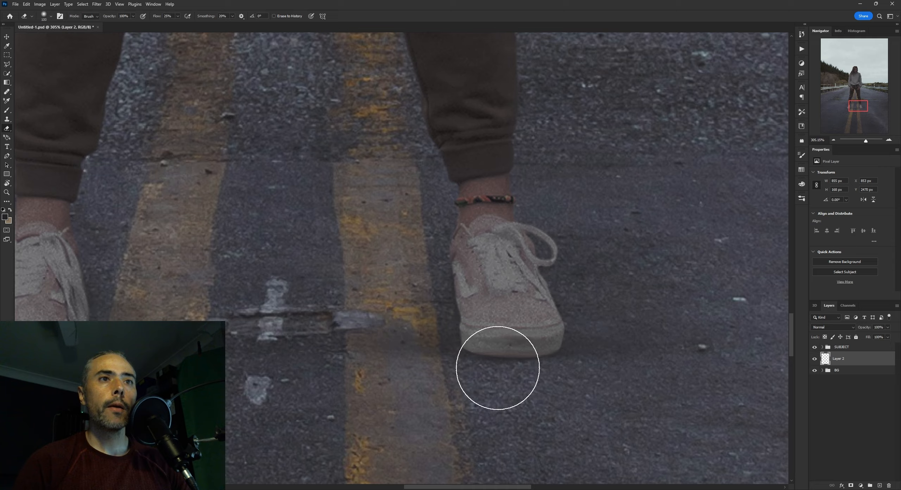
Inspect the right-hand shoe's shadow up close and compare it with the shadow layer hidden and shown
key("ctrl+space")
left_click_drag(569, 368, 528, 384)
mouse_move(593, 359)
left_mouse_down()
mouse_move(574, 362)
mouse_move(637, 342)
left_mouse_up()
key("ctrl+space")
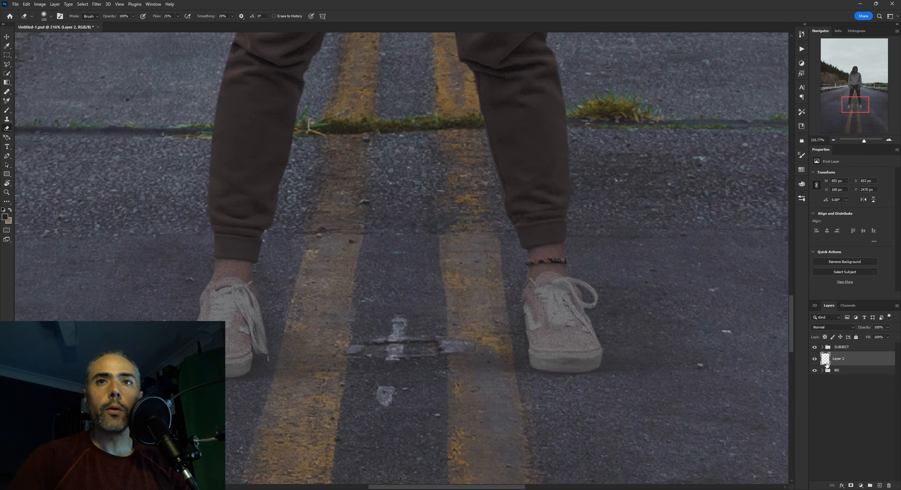
left_click(815, 360)
left_click(816, 359)
left_click(815, 359)
left_click(815, 360)
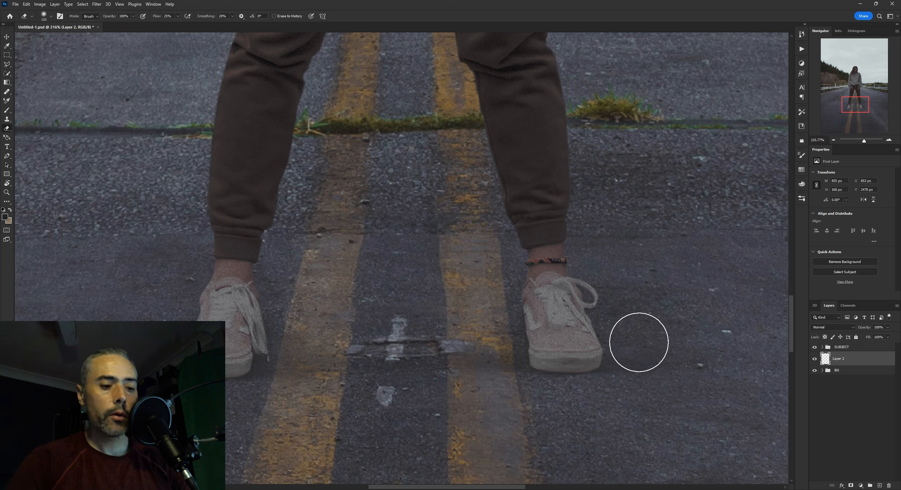
Reinforce the shadow around the right-hand shoe's sides with the Brush at 20% flow
key("b")
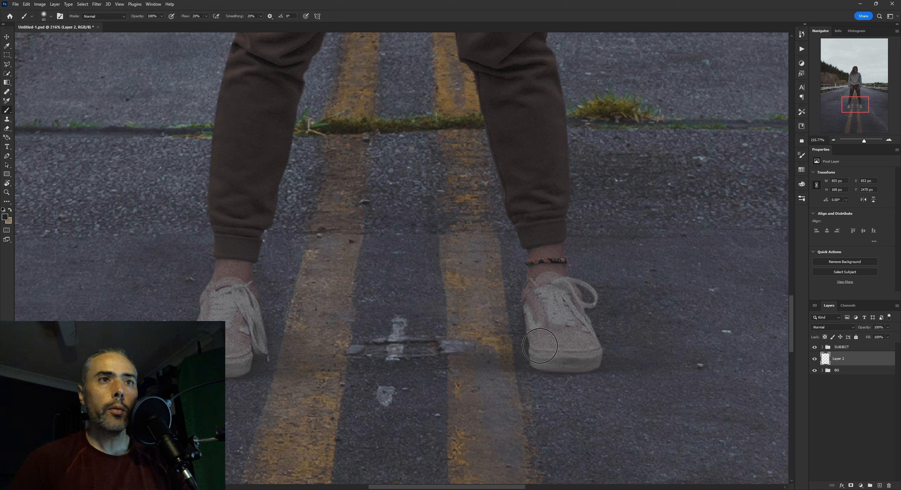
left_click_drag(518, 348, 598, 333)
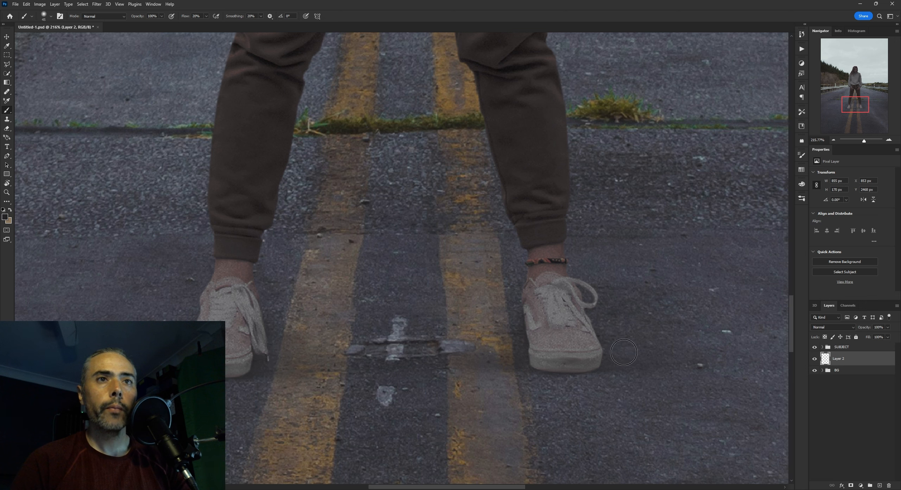
key("z")
left_click_drag(649, 362, 590, 359)
key("b")
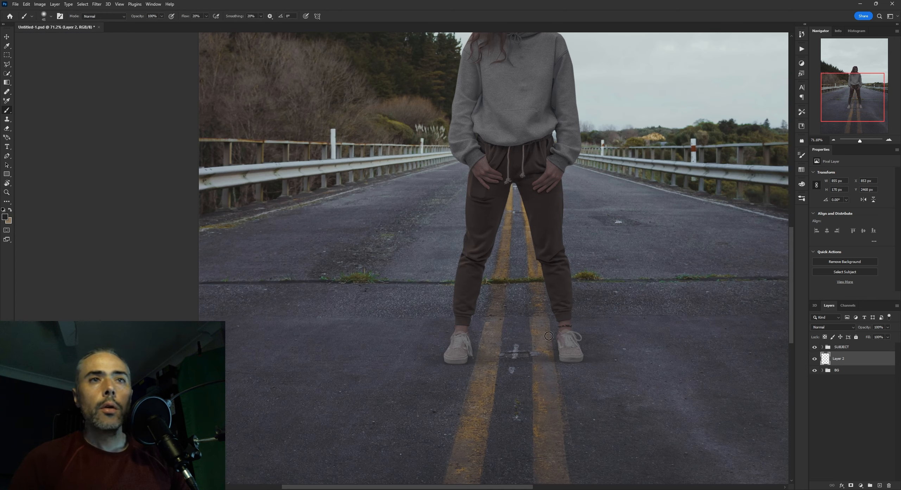
Compare the ground beneath both shoes with the shadow layer repeatedly hidden and shown
scroll(551, 352, "up", 3, "alt")
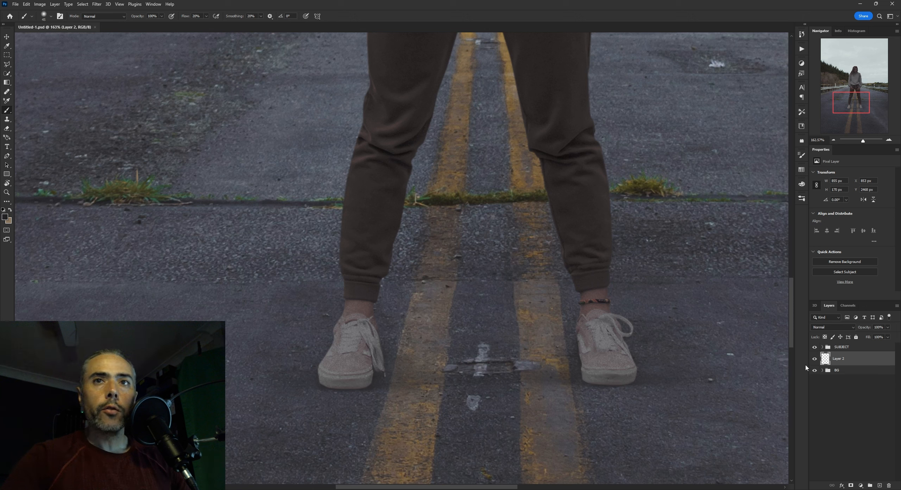
left_click(814, 359)
left_click(814, 359)
left_click(814, 359)
left_click(814, 359)
left_click(815, 358)
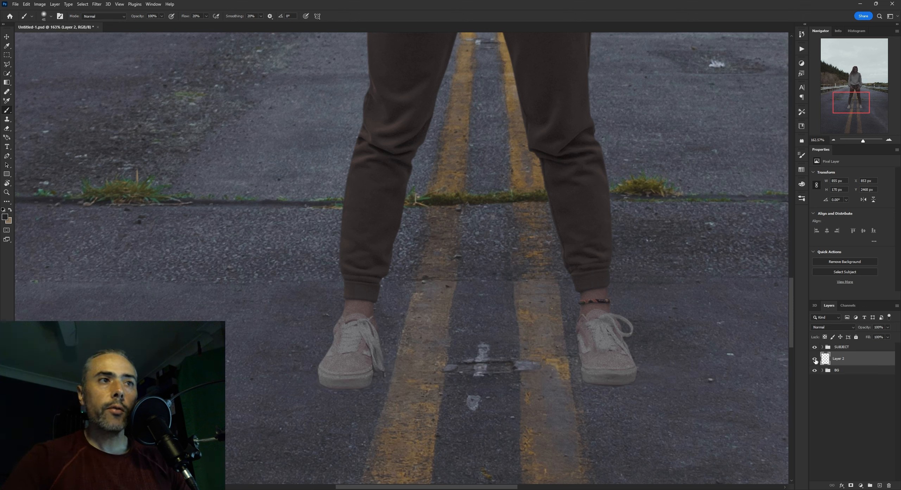
left_click(814, 359)
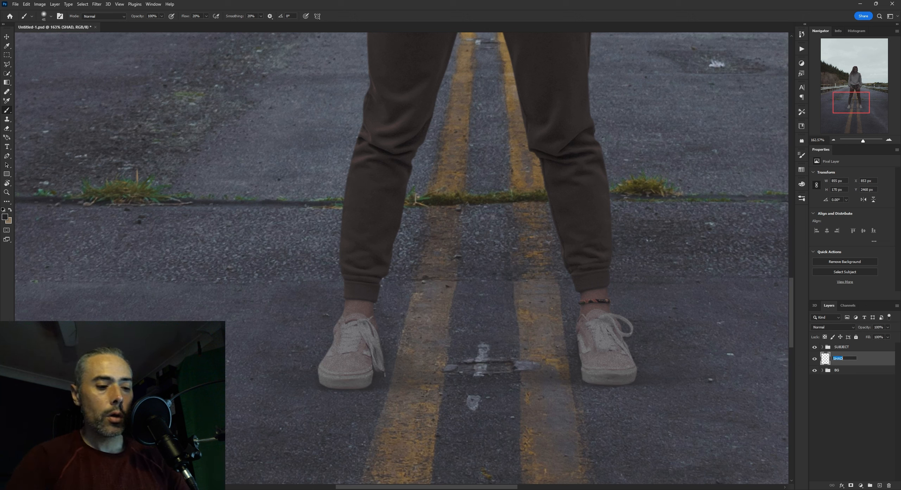
Rename the existing shadow layer SHAD01 and add a new layer named SHAD02 above it
left_click(880, 486)
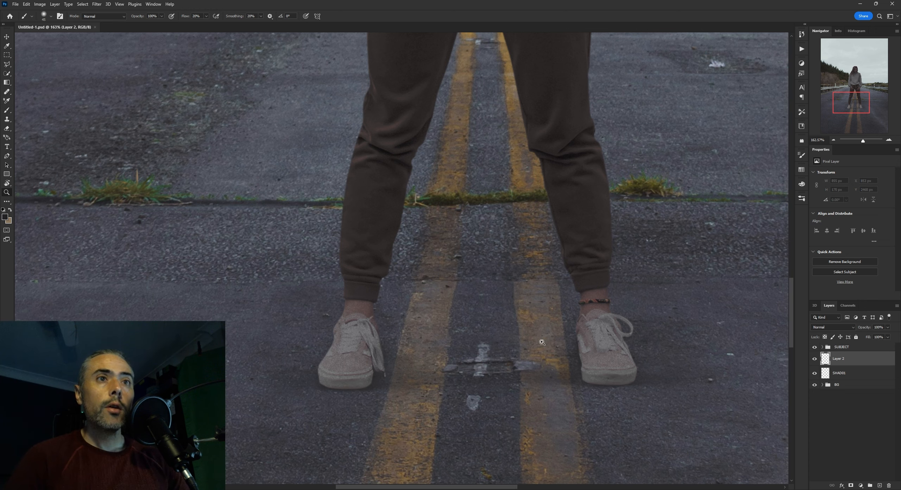
mouse_move(541, 342)
left_mouse_down()
mouse_move(528, 338)
mouse_move(534, 304)
left_mouse_up()
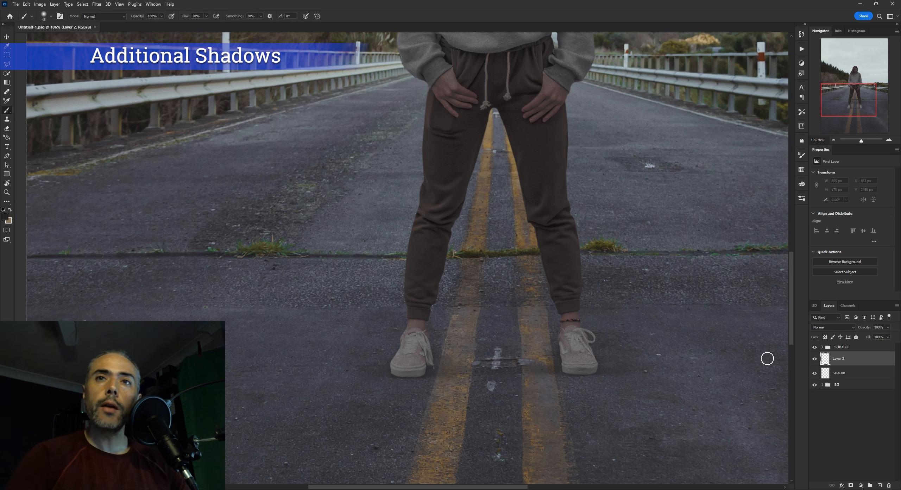
left_click(814, 359)
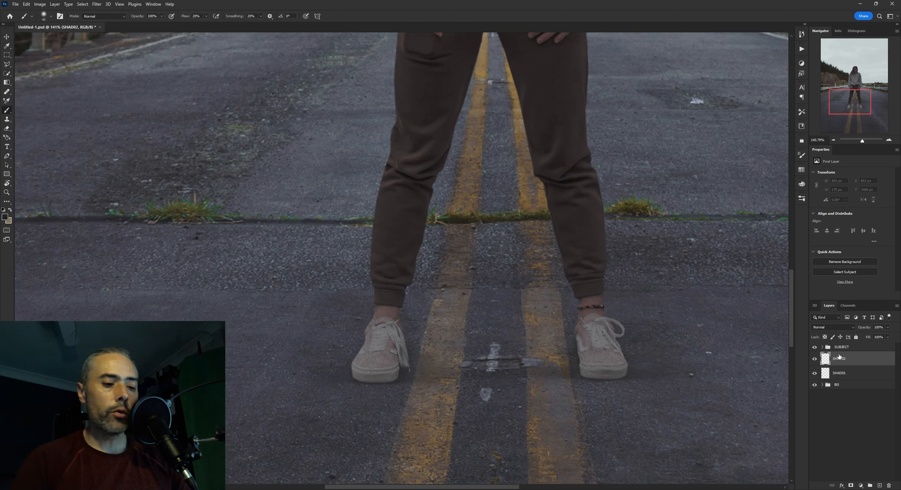
Paint a broad, faint shadow on SHAD02 across the road between the two shoes with the soft Brush at 20% flow
left_click_drag(516, 340, 531, 340)
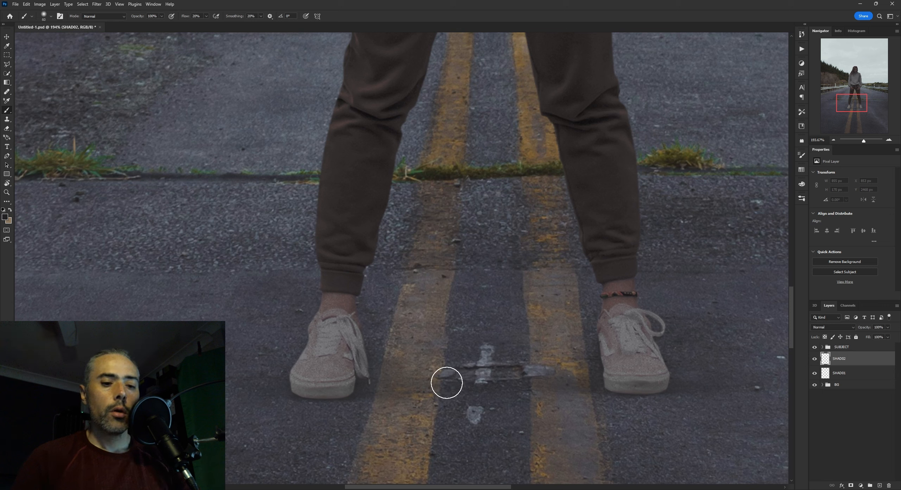
key("bracketright")
left_click_drag(507, 370, 515, 387)
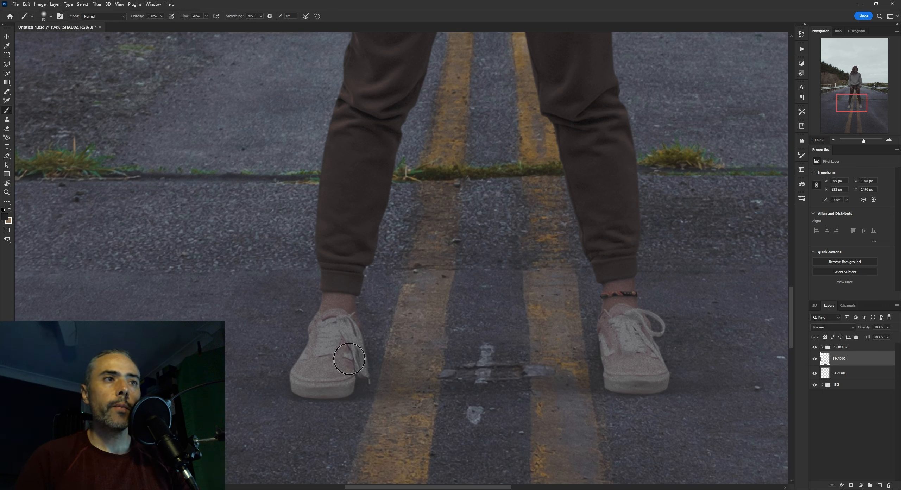
left_click_drag(624, 354, 630, 339)
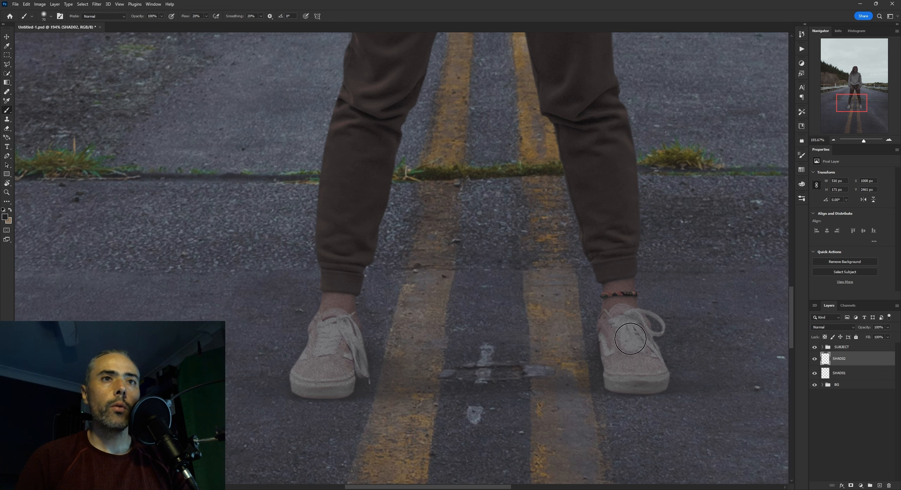
mouse_move(541, 368)
left_mouse_down()
mouse_move(594, 347)
mouse_move(394, 343)
mouse_move(536, 361)
left_mouse_up()
key("[")
left_click_drag(329, 388, 602, 395)
key("[")
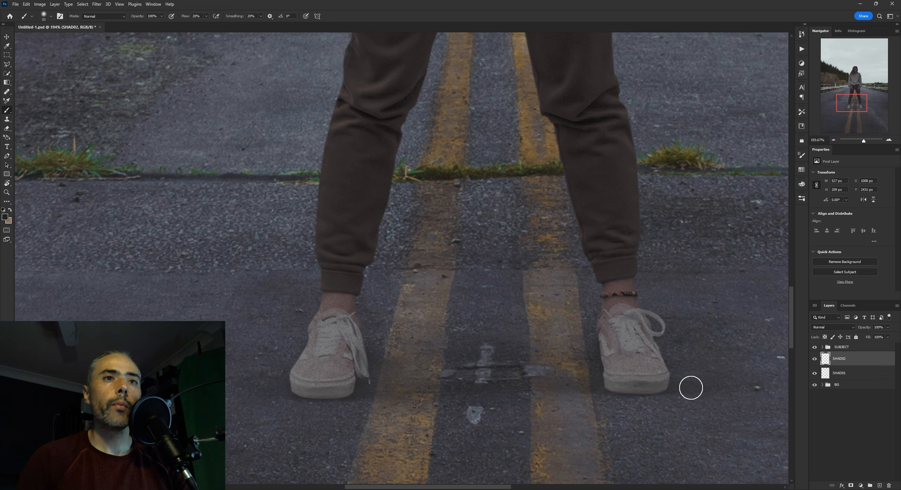
Build up the SHAD02 shadow between the shoes with a larger brush and spread it onto the road in front of them
scroll(660, 386, "down", 5)
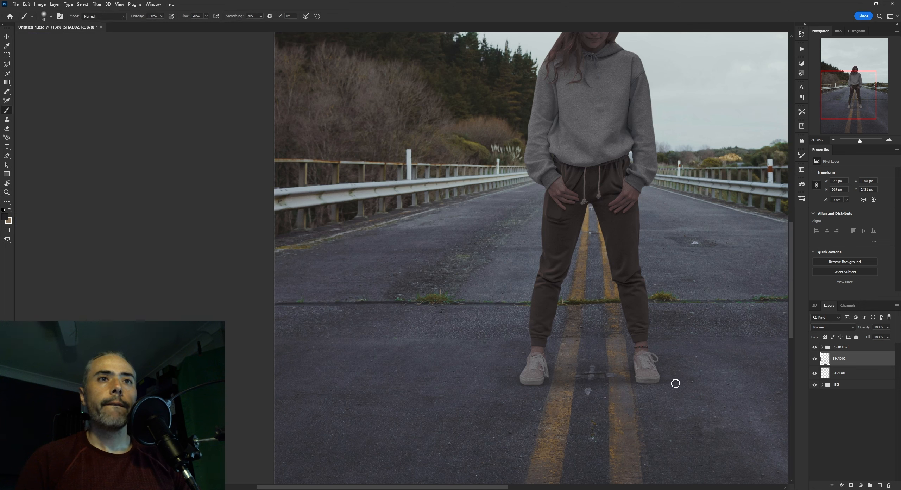
scroll(650, 342, "down", 5)
scroll(580, 242, "up", 3)
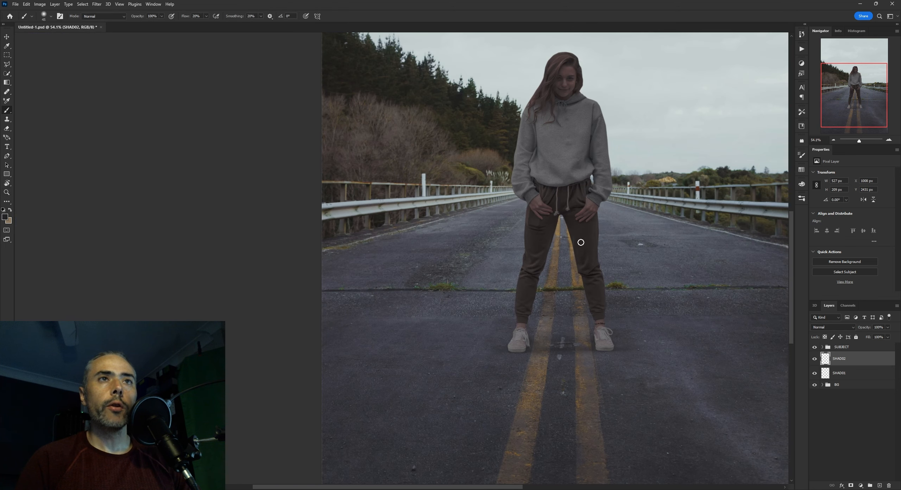
left_click_drag(563, 305, 566, 305)
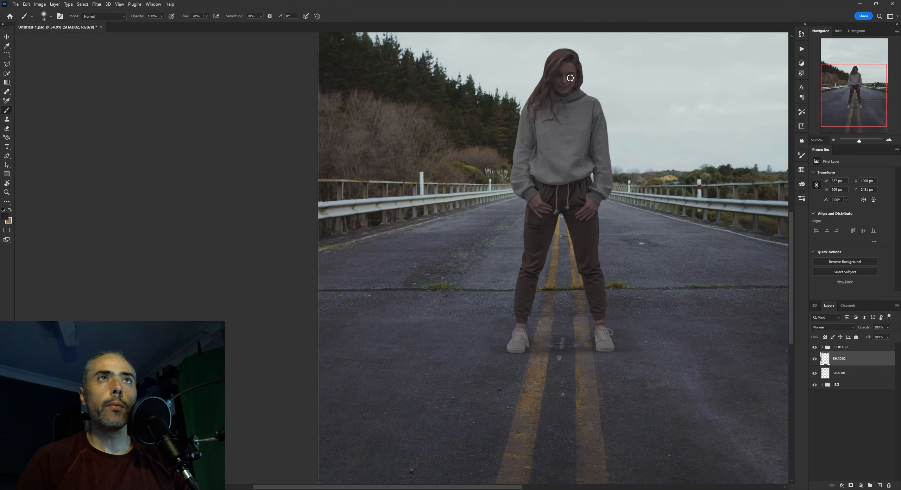
left_click_drag(564, 236, 562, 261)
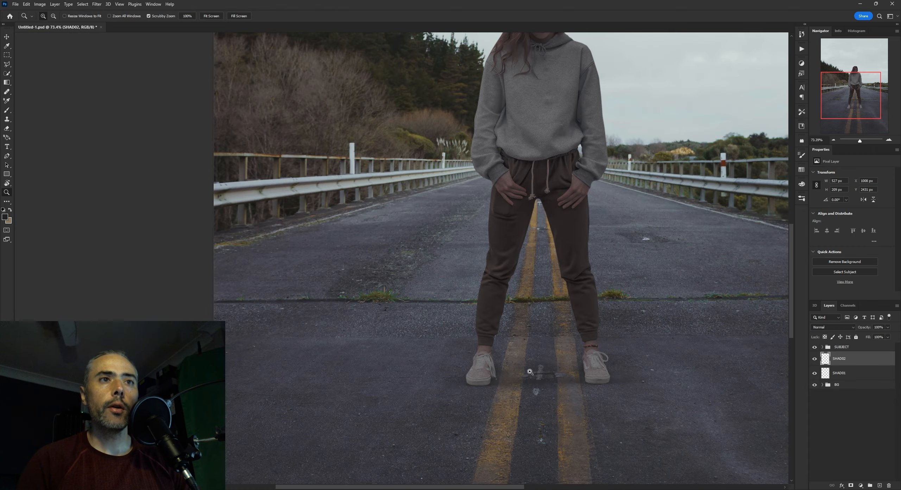
left_click_drag(530, 372, 556, 347)
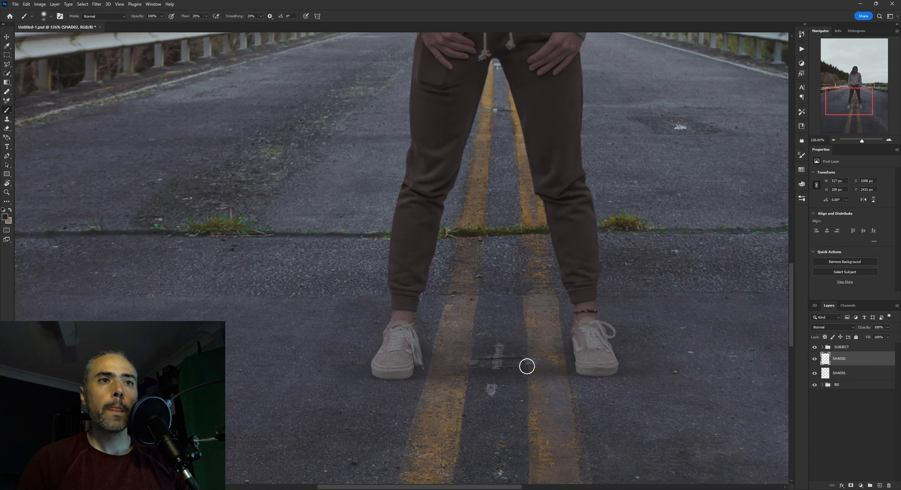
key("]")
key("]")
left_click_drag(426, 383, 600, 380)
key("]")
Deepen the SHAD02 shadow around the white road mark and extend it slightly farther back between the feet
key("]")
mouse_move(472, 399)
left_mouse_down()
mouse_move(518, 388)
mouse_move(406, 375)
mouse_move(538, 396)
mouse_move(568, 378)
mouse_move(488, 407)
left_mouse_up()
key("[")
key("[")
key("]")
key("]")
mouse_move(532, 353)
left_mouse_down()
mouse_move(500, 345)
mouse_move(454, 358)
mouse_move(514, 348)
left_mouse_up()
key("[")
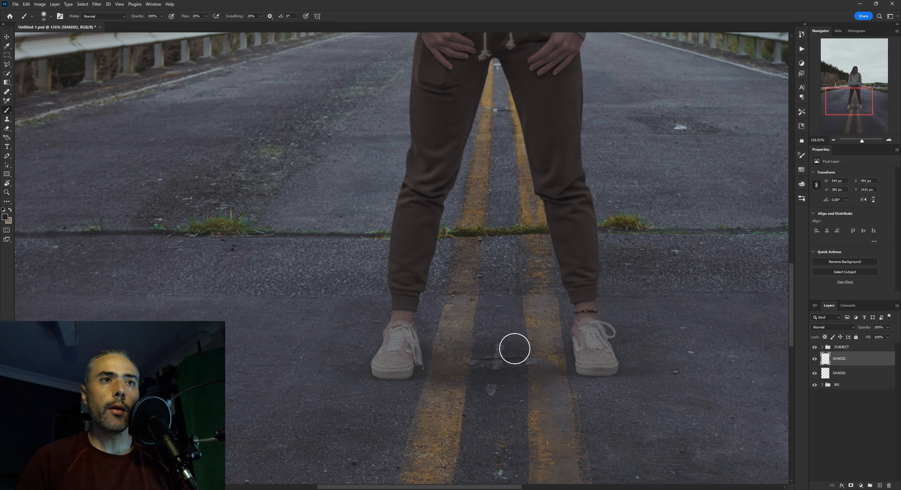
key("[")
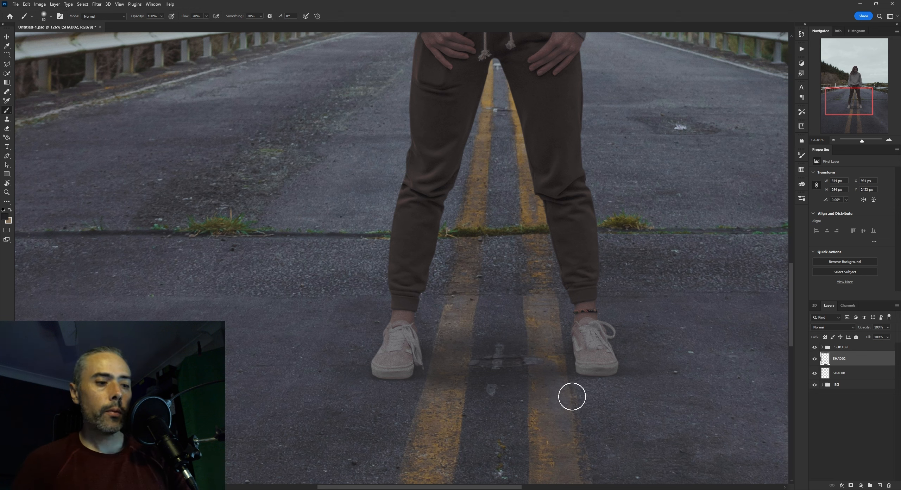
Soften the broad shadow between the shoes on SHAD02 with a large Eraser at 25% flow
key("z")
mouse_move(593, 370)
left_mouse_down()
mouse_move(579, 365)
mouse_move(591, 363)
left_mouse_up()
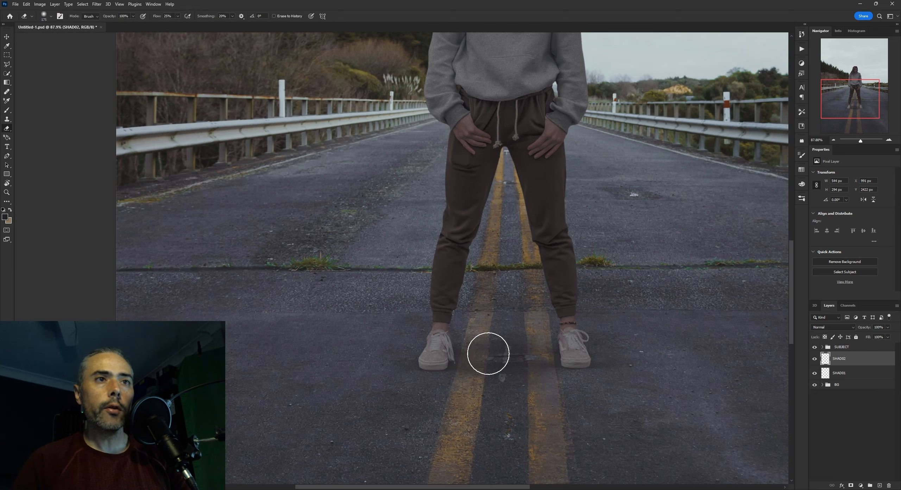
key("bracketright")
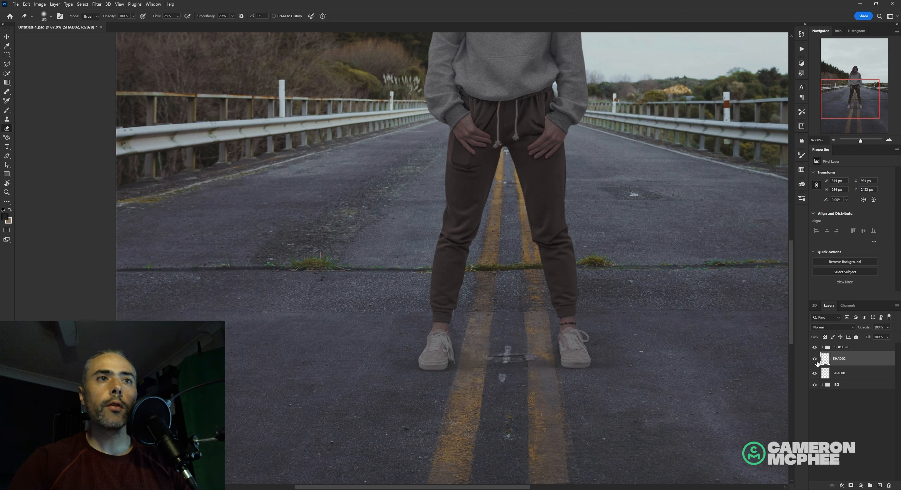
Compare the road with and without the SHAD02 shadow, lower that layer's opacity to 65% and save the document
scroll(567, 357, "down", 5)
scroll(597, 342, "up", 2)
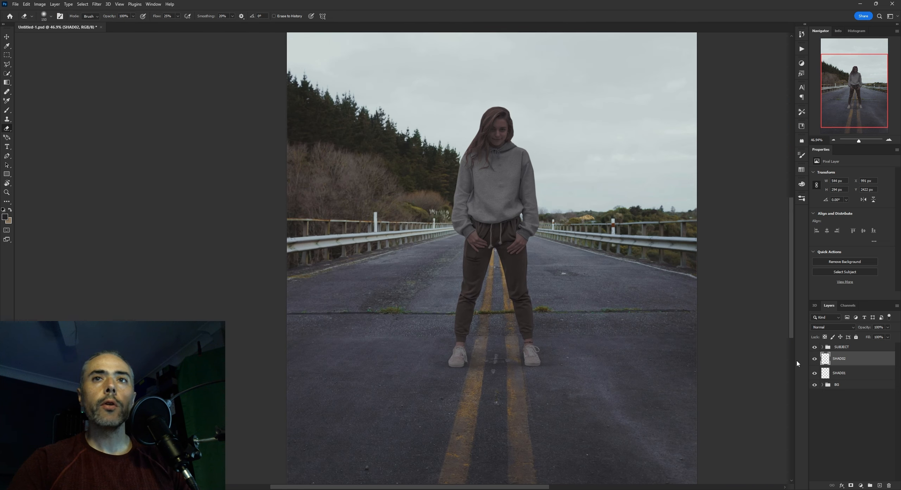
left_click(814, 359)
left_click(814, 359)
scroll(511, 337, "up", 6)
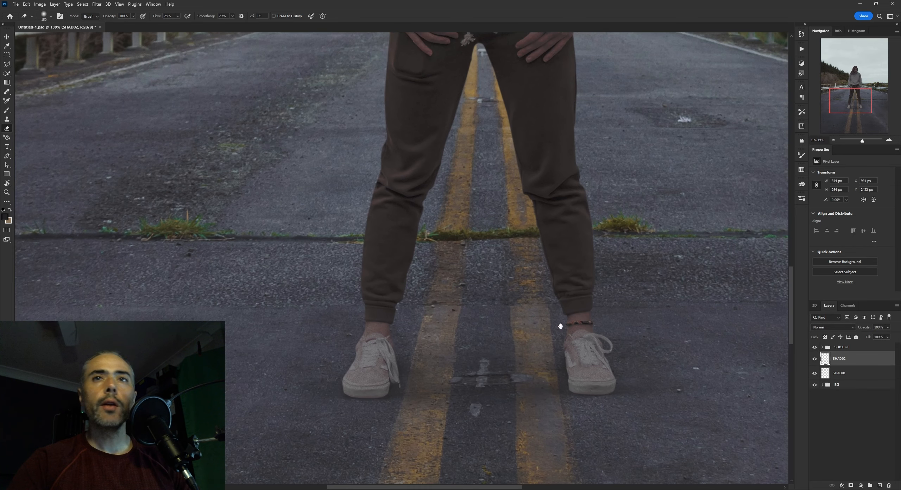
left_click_drag(560, 326, 556, 298)
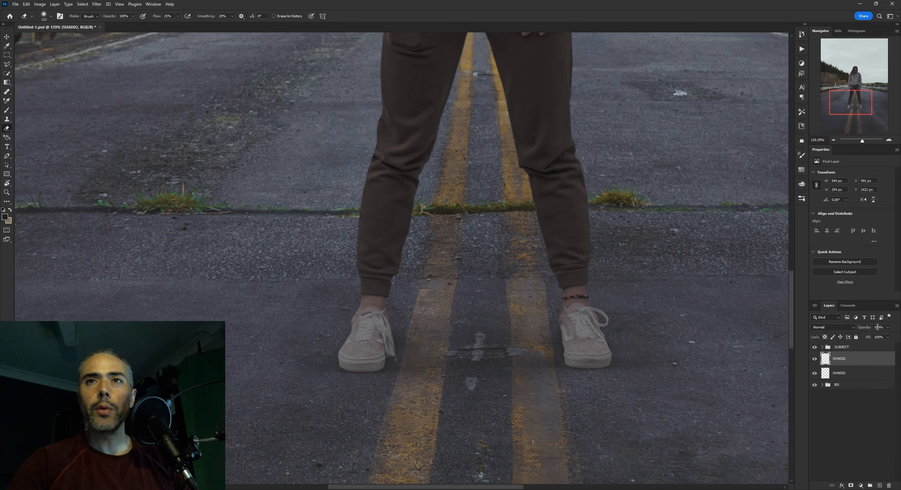
left_click_drag(846, 337, 865, 336)
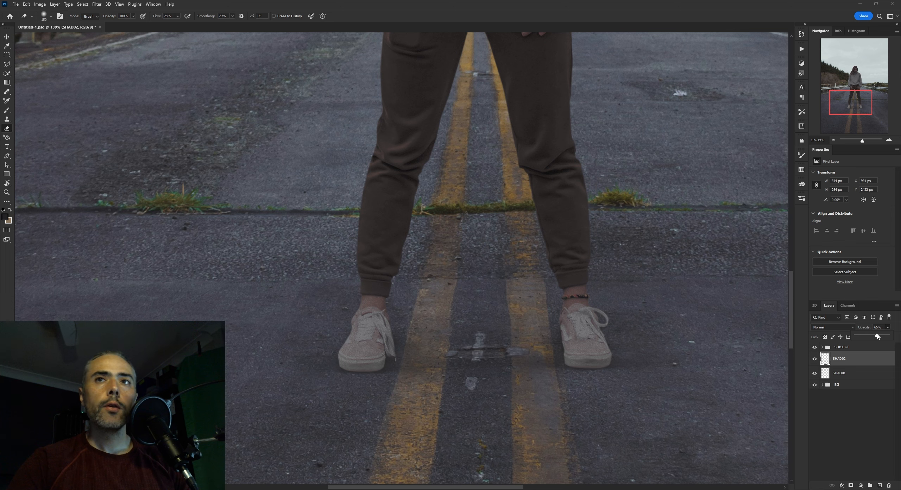
scroll(583, 306, "down", 6)
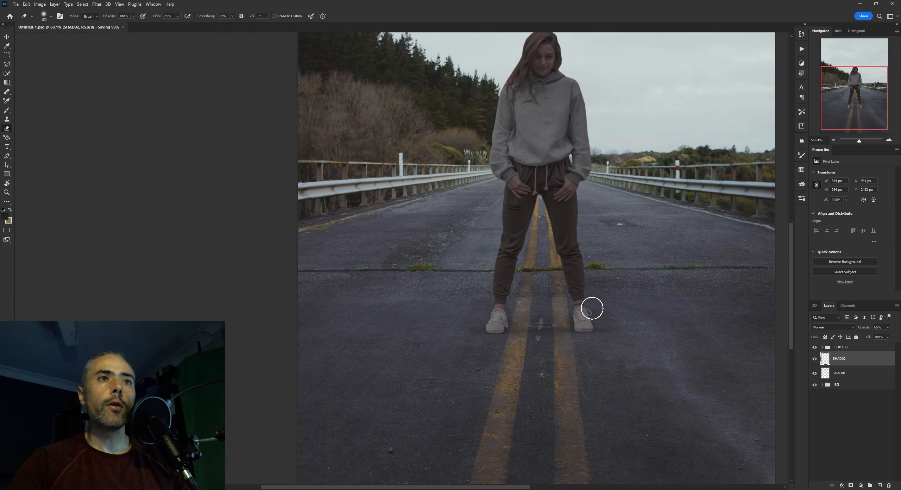
scroll(527, 332, "down", 3)
scroll(553, 317, "up", 6)
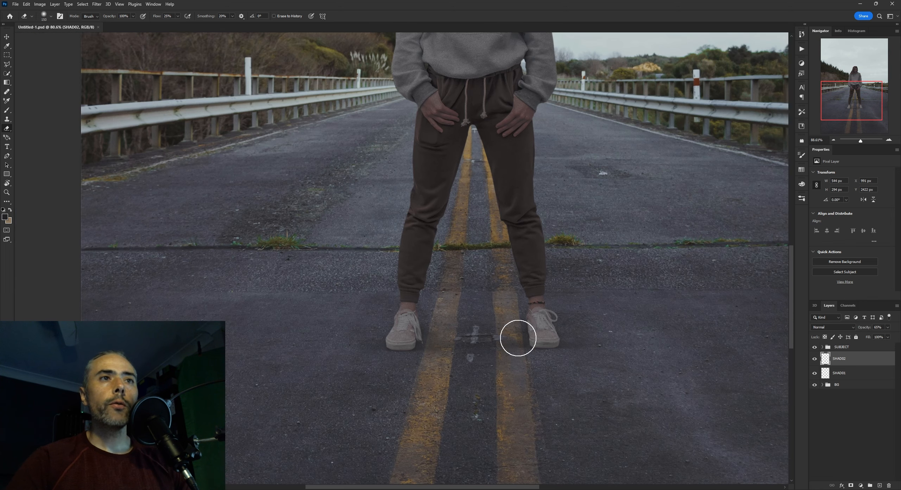
Examine the SHAD02 shadow around both shoes from near and far, with the layer hidden and shown
scroll(506, 367, "up", 3)
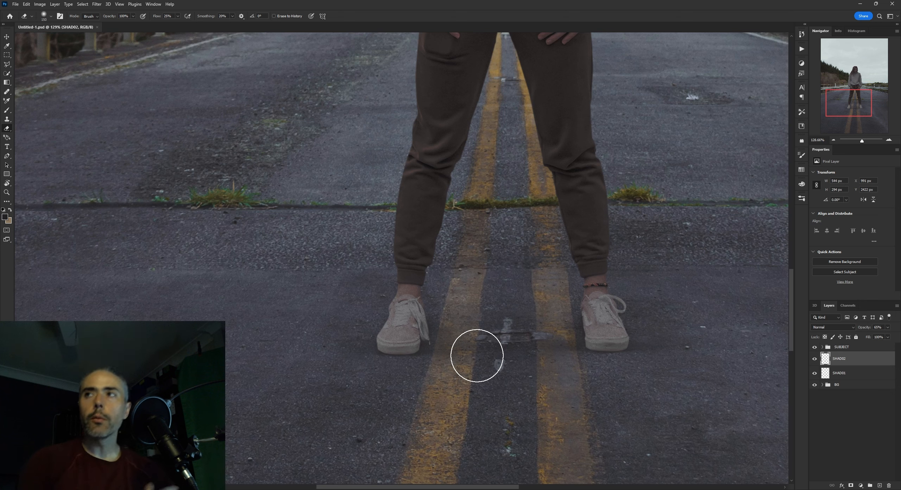
scroll(510, 320, "up", 2)
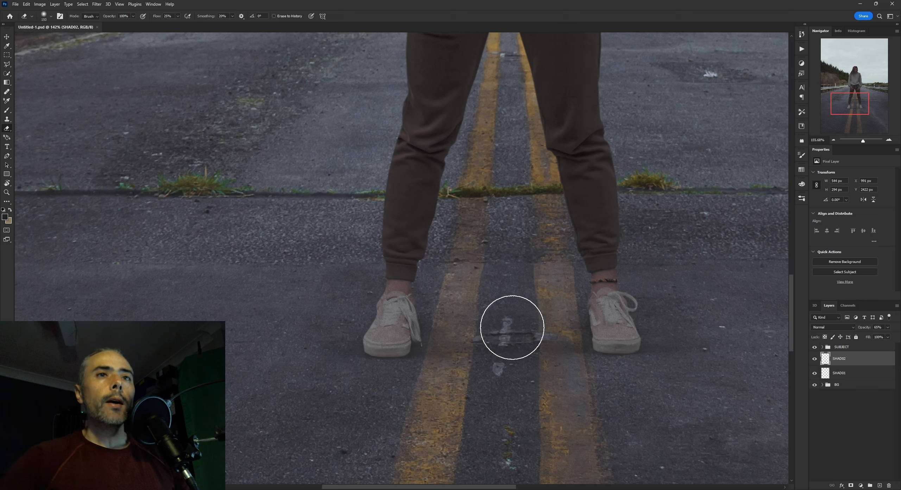
scroll(530, 298, "up", 2)
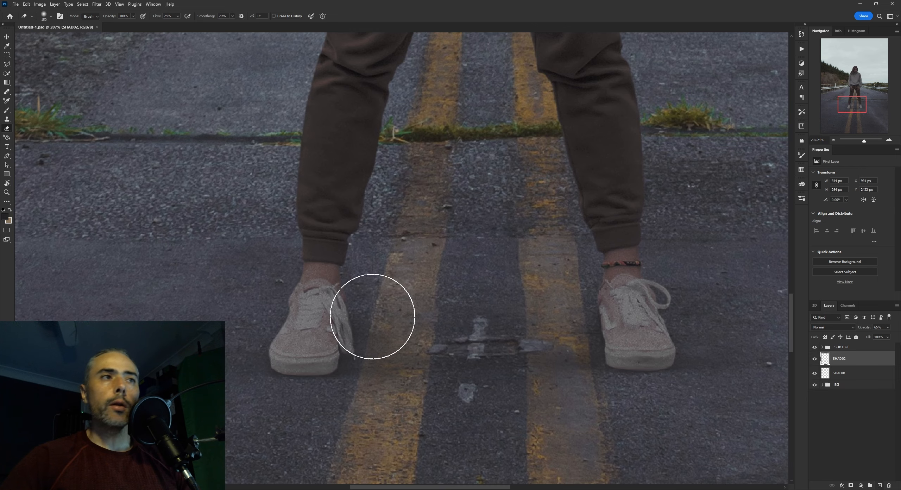
scroll(355, 308, "down", 3)
scroll(464, 305, "down", 5)
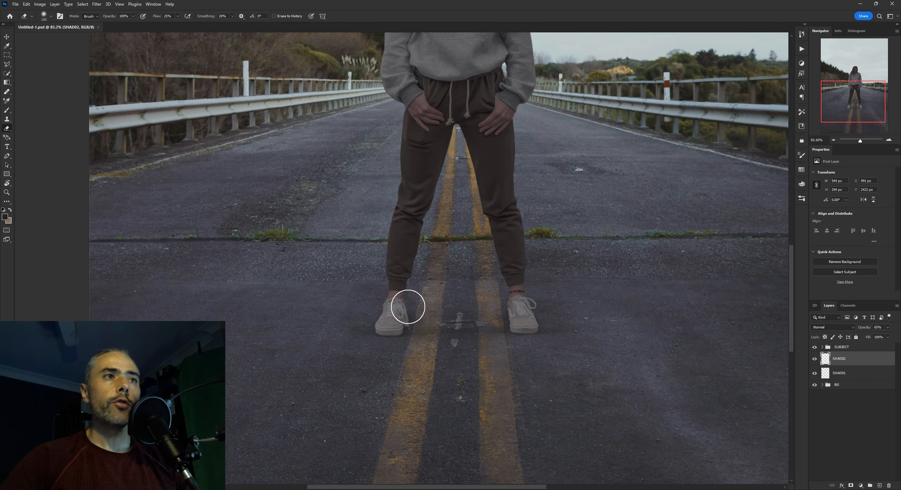
scroll(446, 318, "up", 2)
scroll(511, 330, "up", 3)
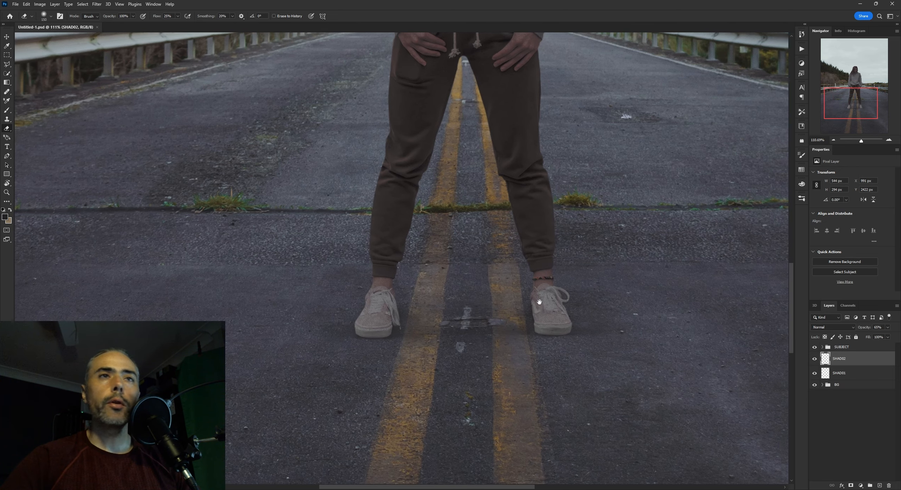
left_click(814, 358)
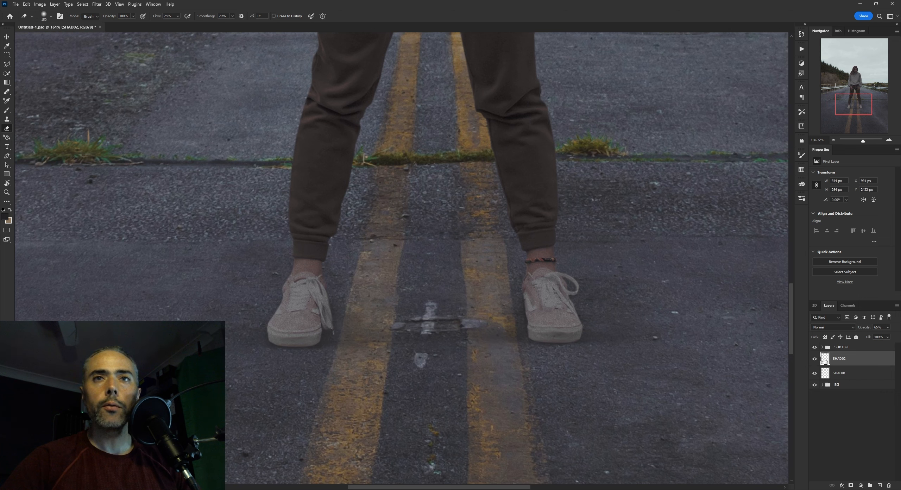
left_click(814, 359)
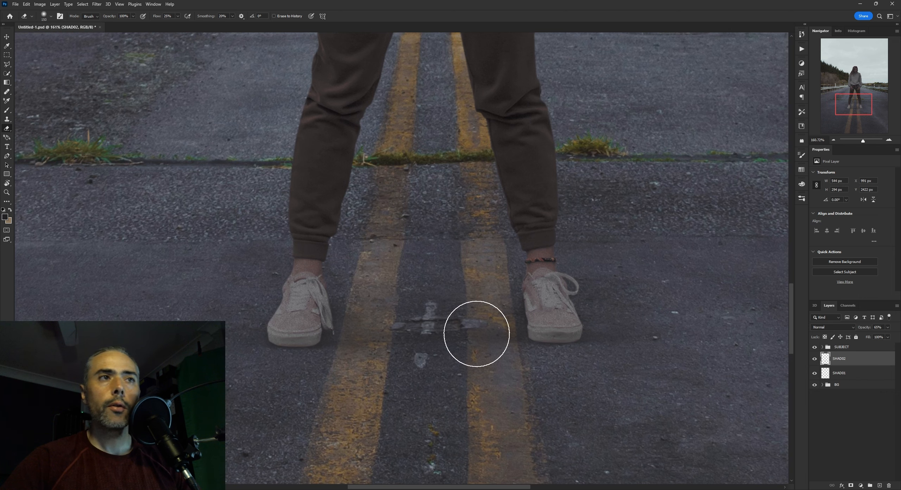
Add a layer named SHAD03 above SHAD02 and sample a dark brush colour from the road crack beneath the grass
left_click(879, 485)
type("SHAD03")
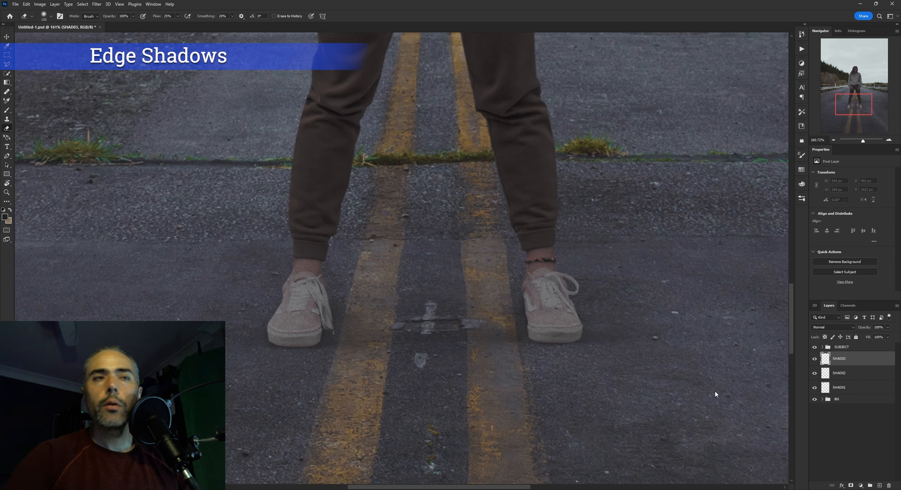
scroll(574, 292, "up", 5)
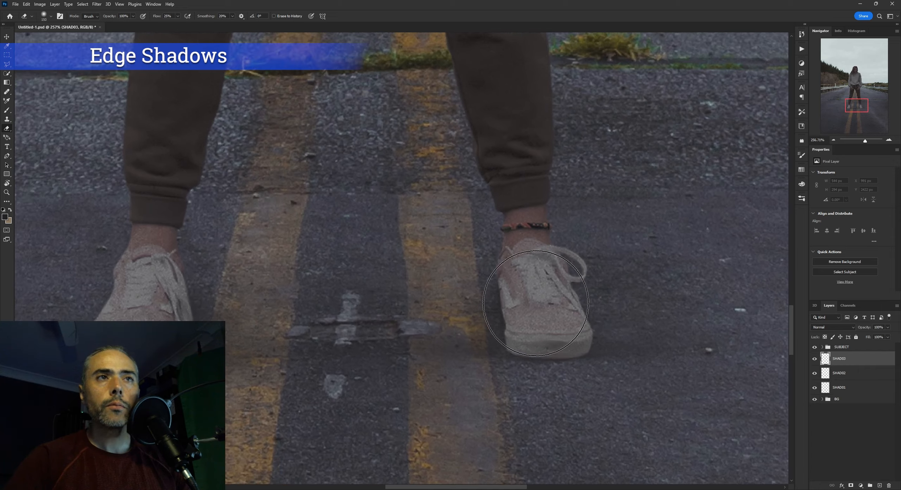
key("b")
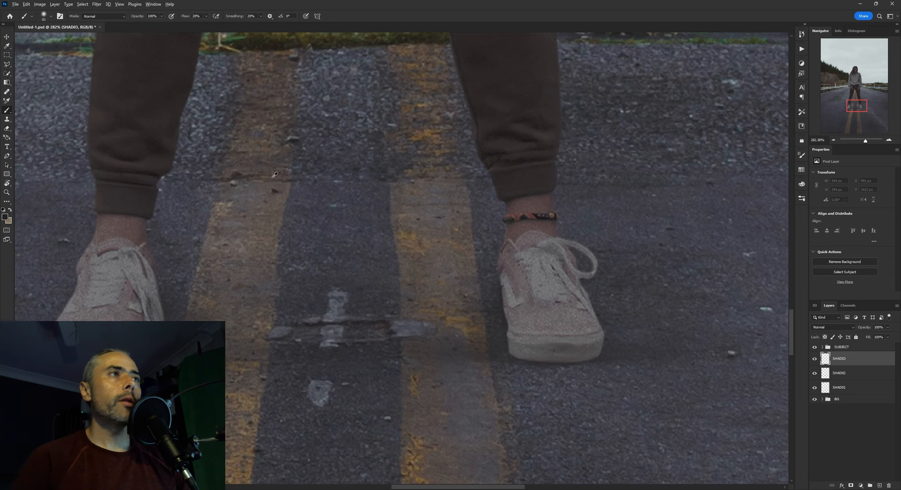
scroll(331, 177, "down", 2)
left_click_drag(332, 176, 412, 215)
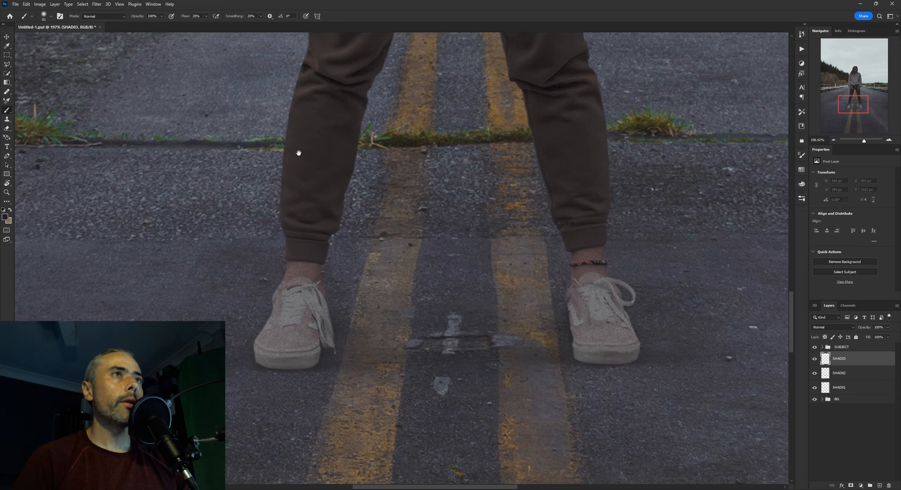
left_click_drag(297, 151, 456, 187)
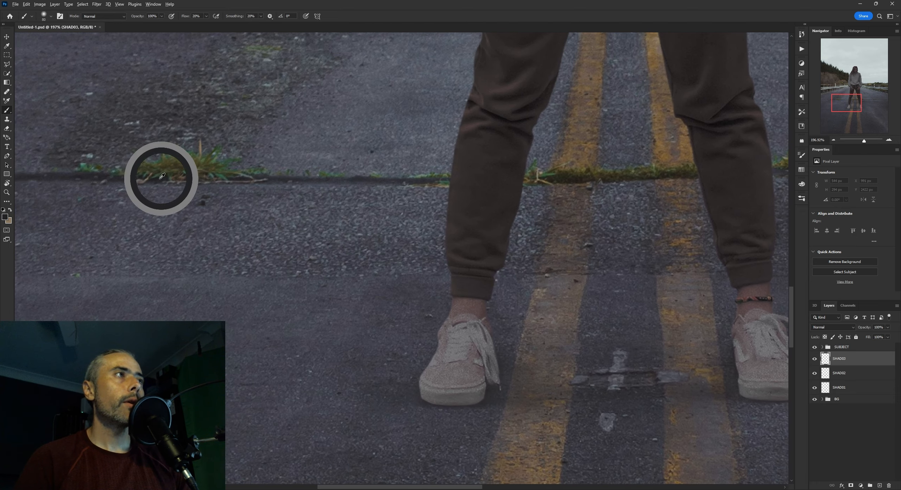
Paint a thin edge shadow on SHAD03 along the sole of the left-hand shoe with a small soft Brush at 20% flow
left_click_drag(542, 285, 482, 216)
left_click_drag(497, 282, 477, 285)
key("ctrl+z")
left_click_drag(424, 320, 476, 303)
key("bracketleft")
key("bracketleft")
key("bracketleft")
key("bracketleft")
key("bracketleft")
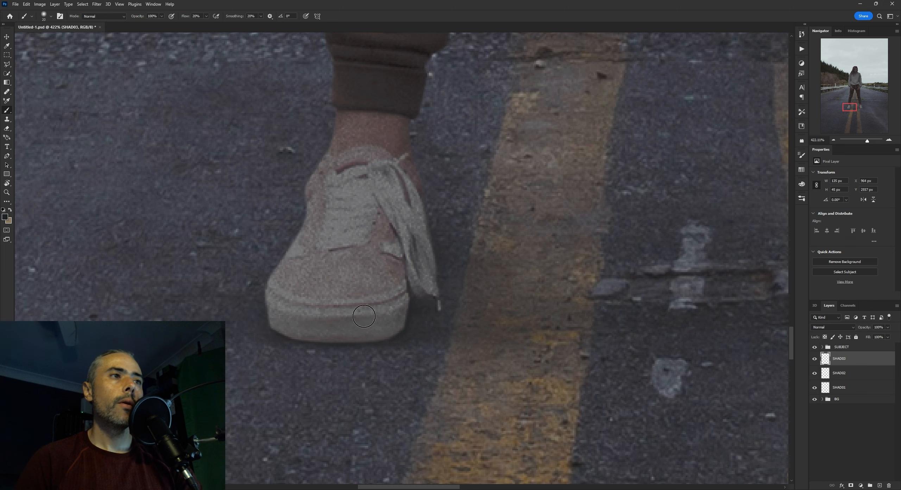
Widen the SHAD03 edge shadow onto the road beside the left-hand shoe with a larger brush
key("bracketright")
key("bracketright")
left_click_drag(454, 333, 400, 304)
key("bracketright")
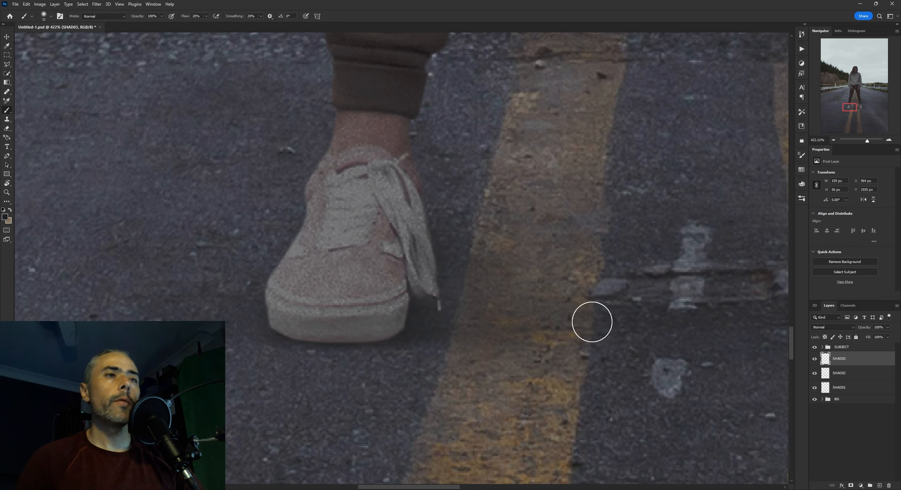
left_click_drag(590, 301, 581, 318)
left_click_drag(656, 323, 525, 305)
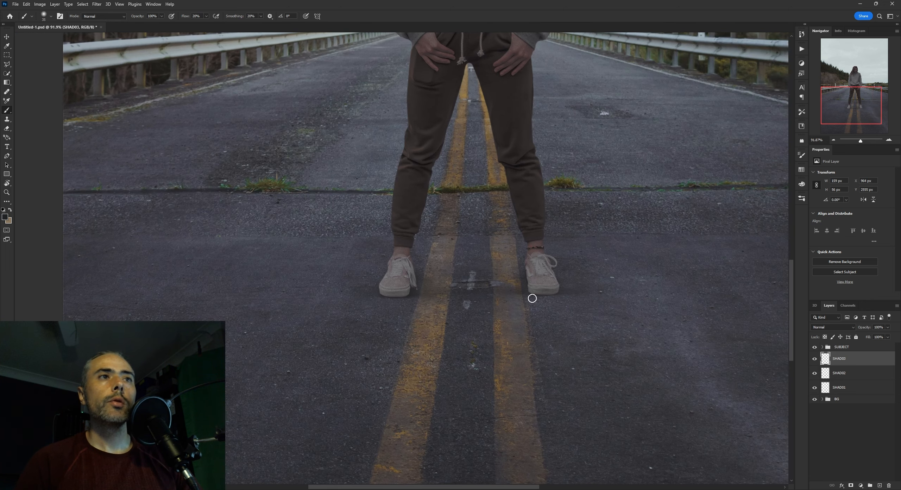
Soften the left-hand shoe's edge shadow with a smaller Eraser at 25% flow and compare it with SHAD03 hidden
left_click_drag(424, 291, 462, 278)
key("e")
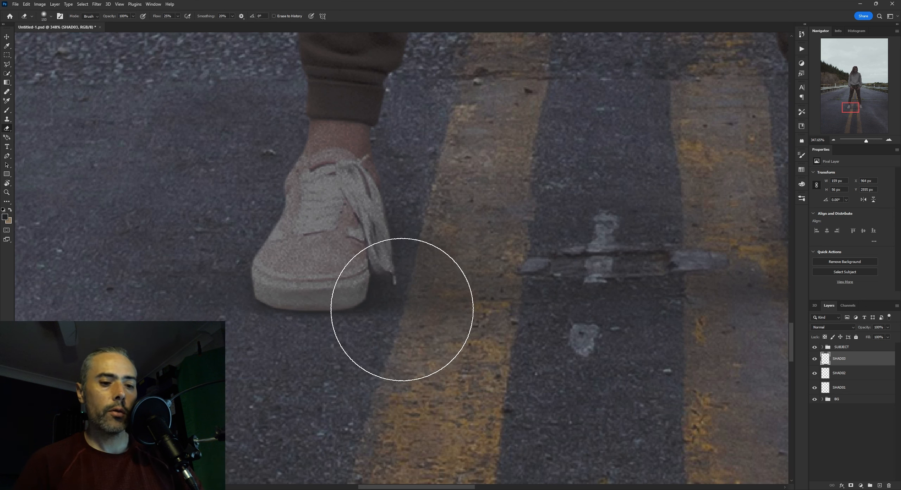
key("bracketleft")
key("bracketleft")
key("bracketleft")
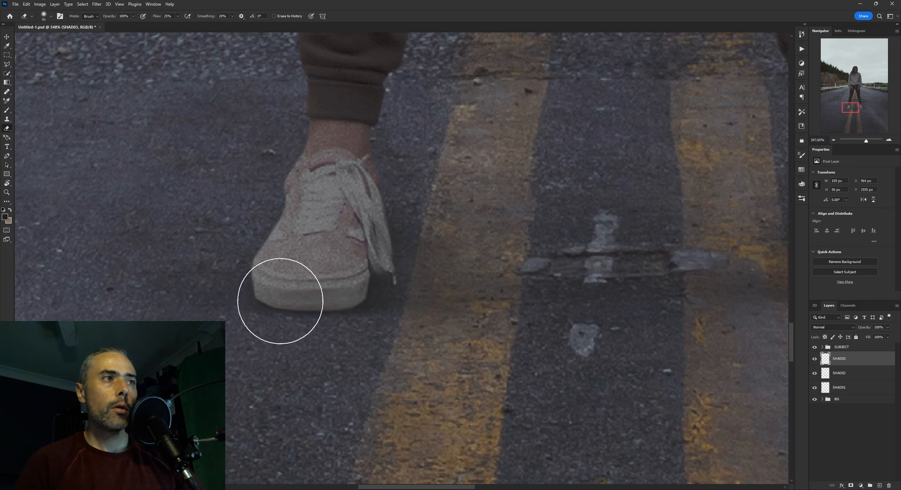
left_click_drag(524, 307, 484, 326)
left_click_drag(603, 323, 573, 323)
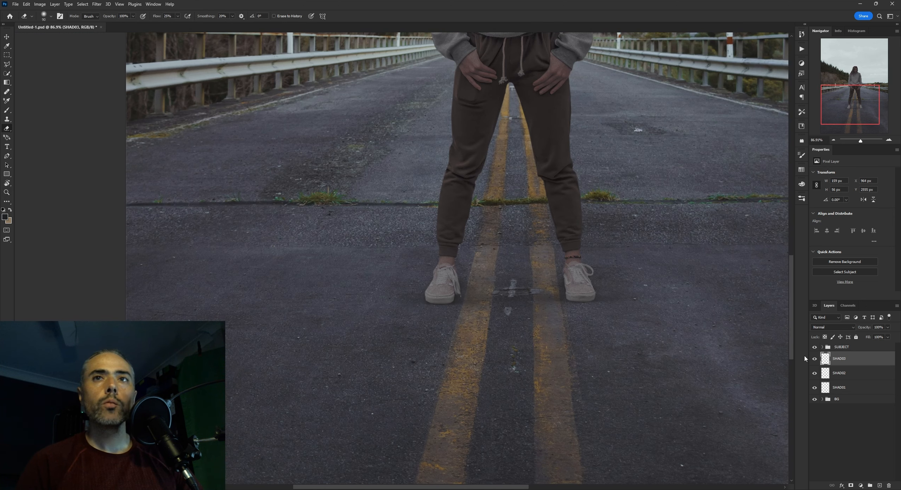
left_click(815, 362)
left_click_drag(644, 310, 585, 312)
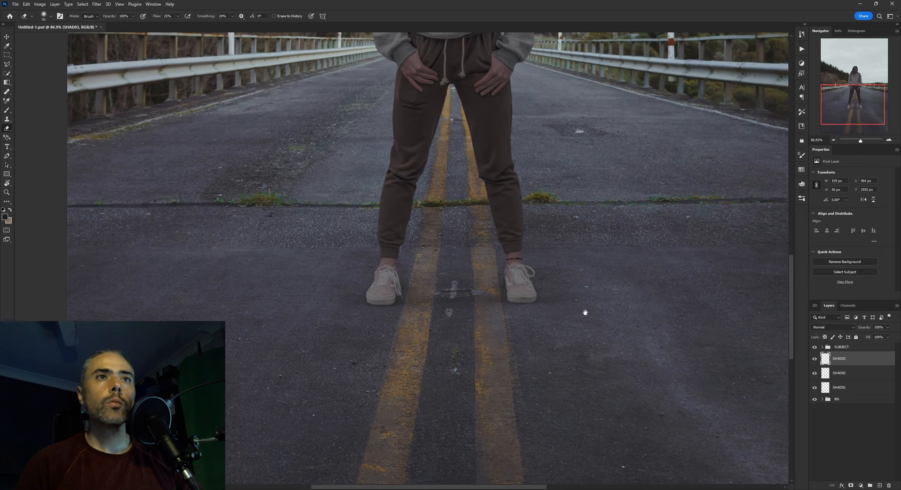
Paint a thin SHAD03 edge shadow beneath the right-hand shoe's sole and up along its inner side
left_click_drag(521, 300, 562, 283)
key("b")
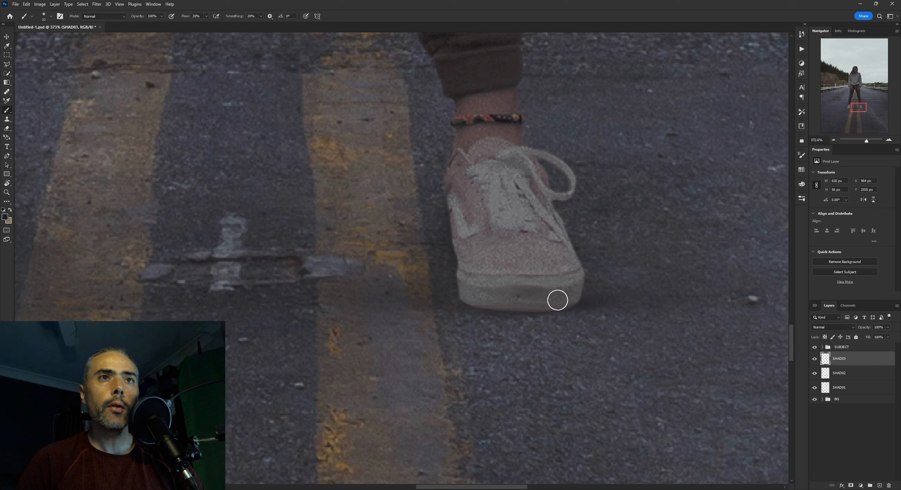
key("]")
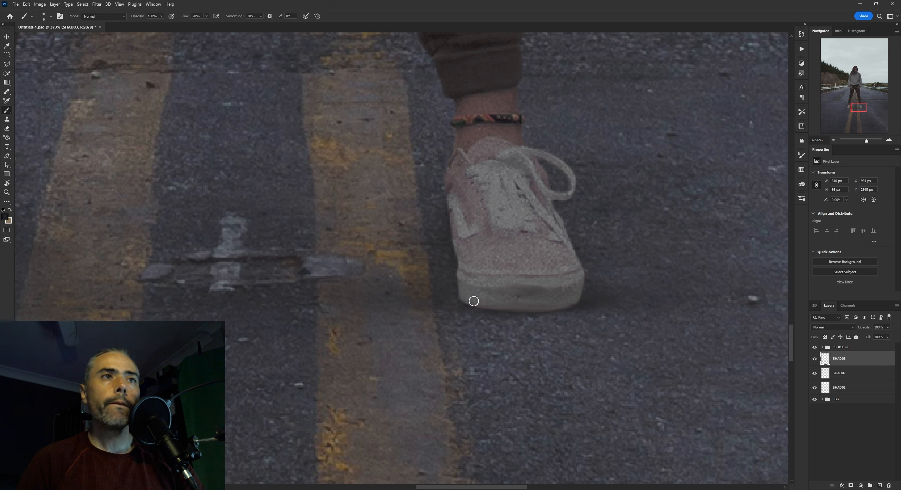
key("]")
left_click_drag(450, 214, 462, 278)
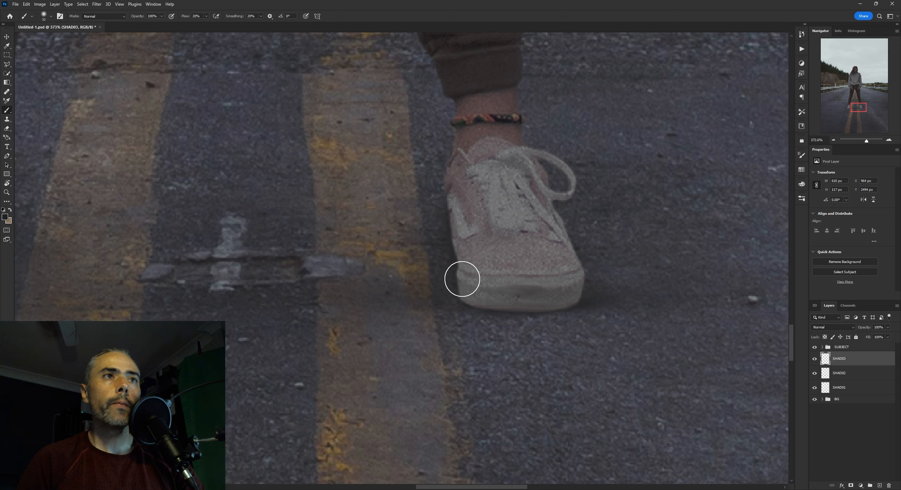
Spread the SHAD03 edge shadow softly onto the road around both shoes with a larger brush
key("z")
mouse_move(592, 300)
left_mouse_down()
mouse_move(577, 305)
mouse_move(604, 308)
mouse_move(623, 295)
left_mouse_up()
key("b")
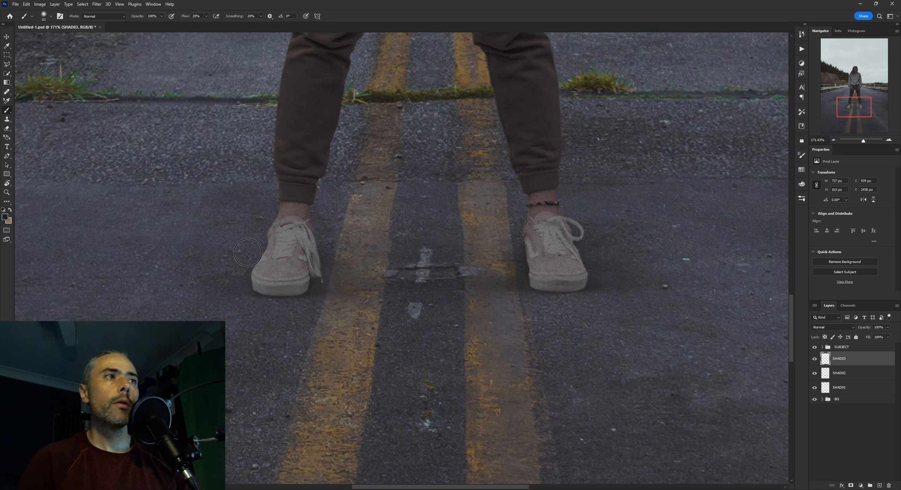
left_click_drag(169, 288, 354, 278)
key("z")
key("b")
mouse_move(514, 281)
left_mouse_down()
mouse_move(516, 315)
mouse_move(536, 322)
mouse_move(569, 288)
mouse_move(574, 300)
left_mouse_up()
key("z")
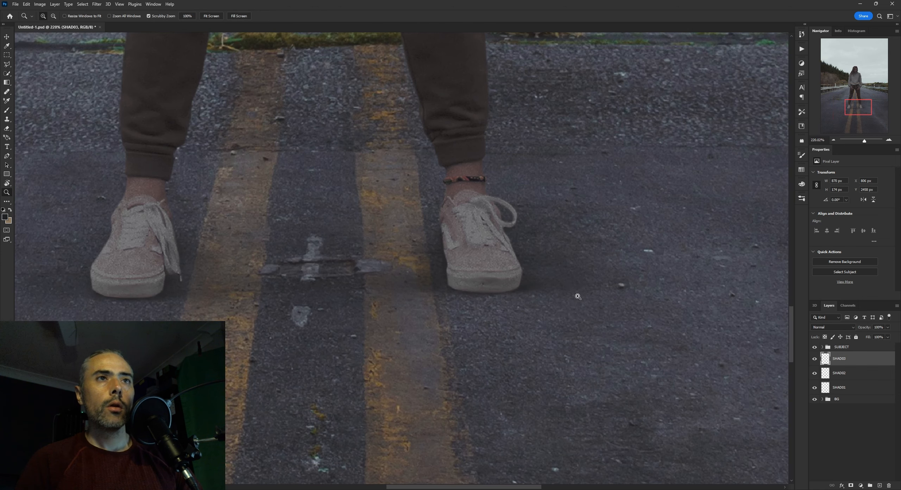
Fade the outer parts of the SHAD03 shadow around both shoes with the soft Eraser at 25% flow
key("b")
key("e")
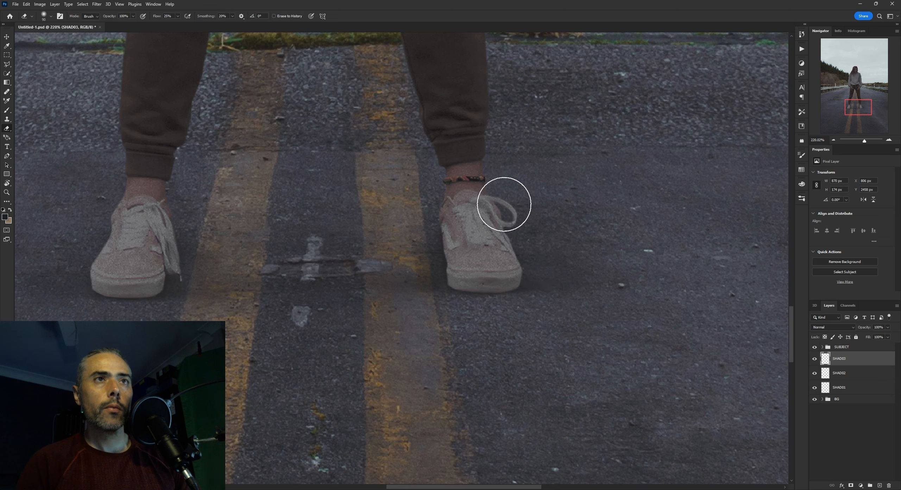
left_click_drag(418, 263, 506, 278)
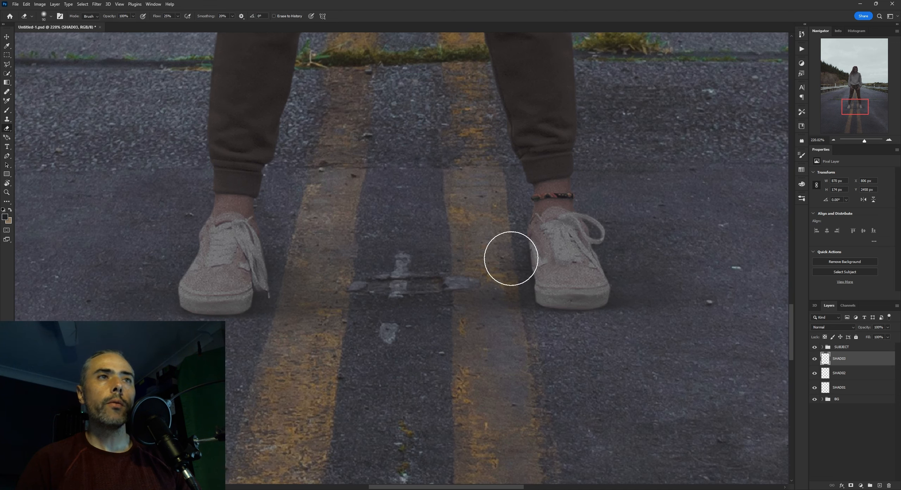
left_click_drag(280, 245, 324, 248)
key("z")
left_click_drag(446, 311, 425, 337)
mouse_move(493, 296)
left_mouse_down()
mouse_move(473, 295)
mouse_move(505, 292)
left_mouse_up()
key("ctrl+space")
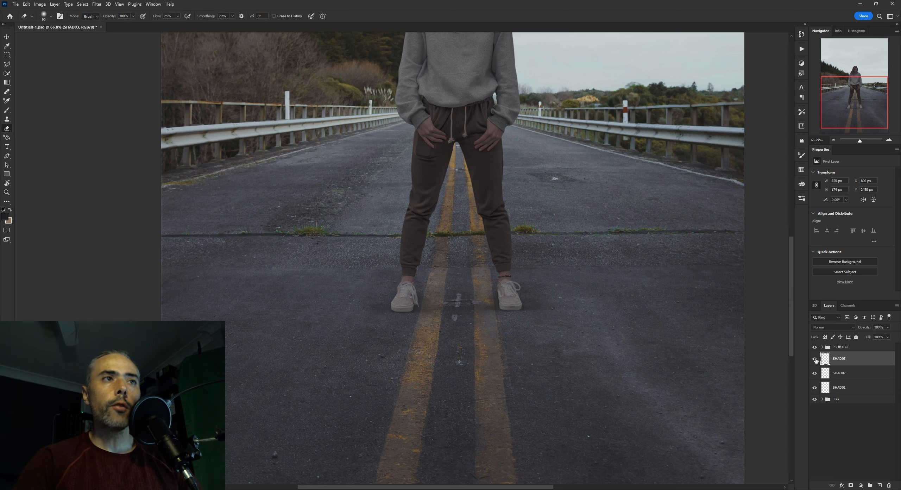
Save the document and compare the grounding of both shoes with SHAD01, SHAD02 and SHAD03 hidden and restored in turn
key("ctrl+s")
scroll(621, 333, "down", 2)
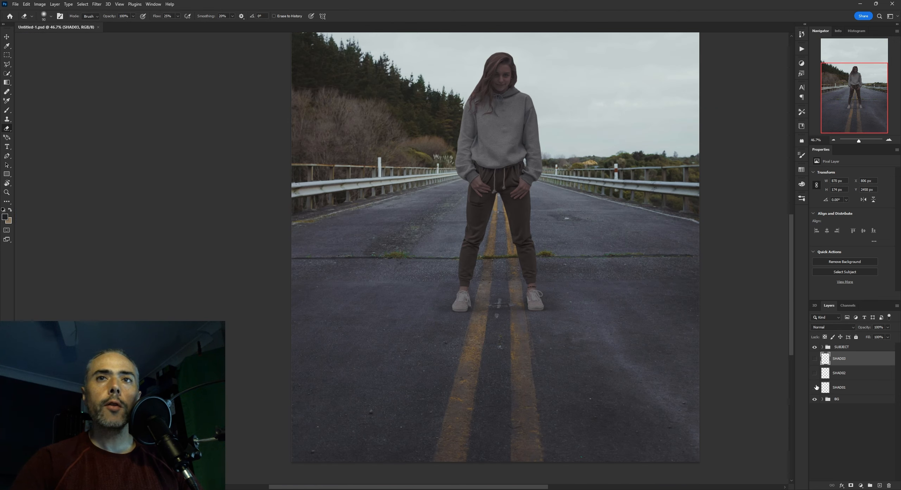
scroll(468, 268, "up", 10)
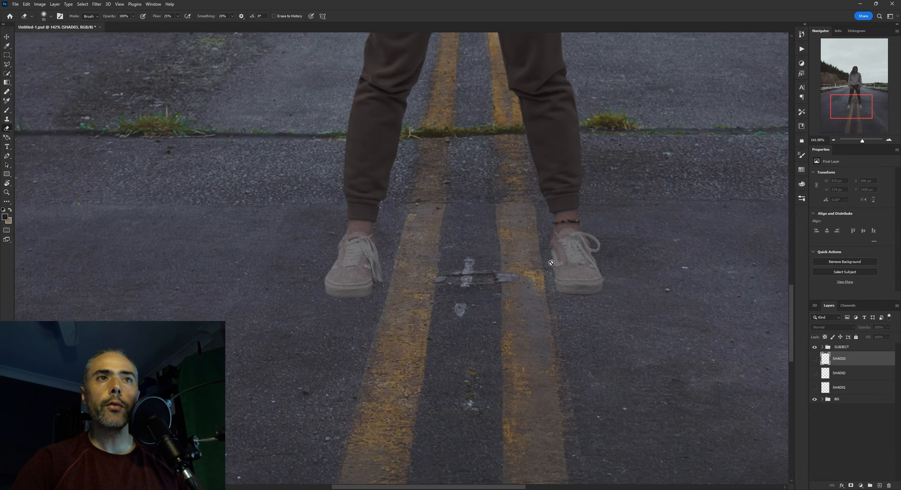
left_click_drag(546, 270, 558, 265)
left_click(815, 387)
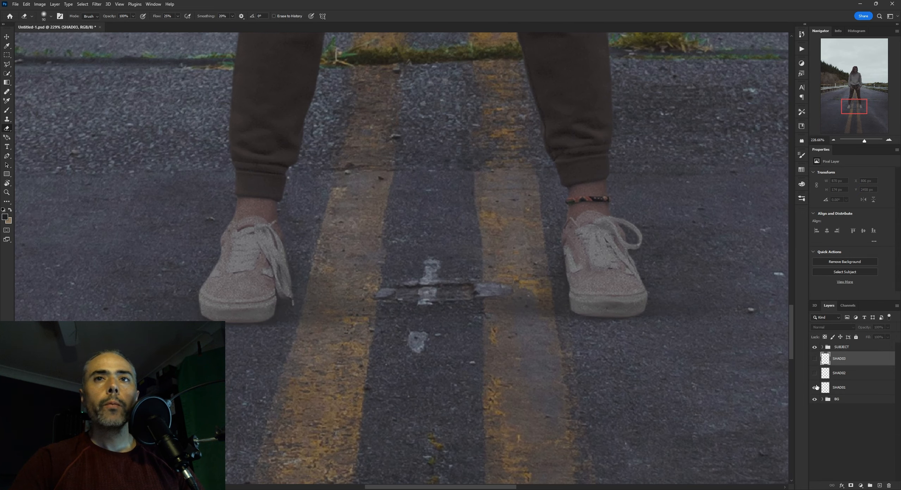
left_click(815, 374)
scroll(553, 308, "down", 8)
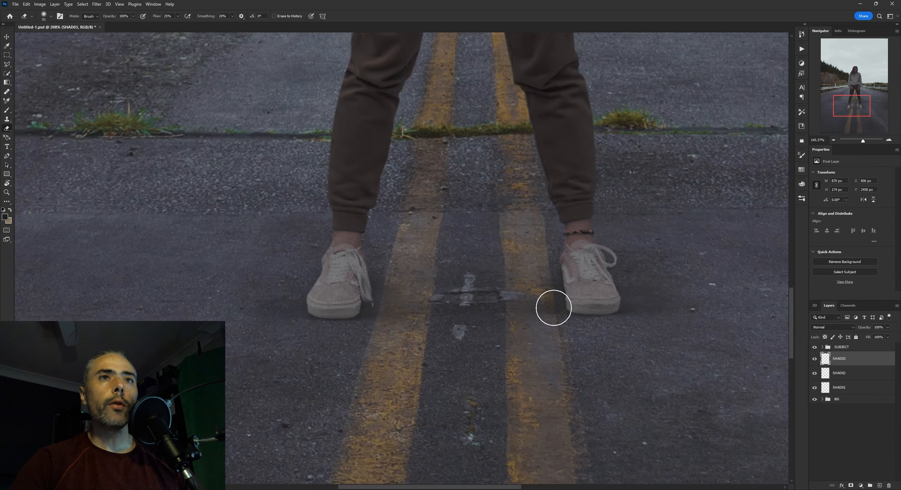
scroll(561, 314, "up", 4)
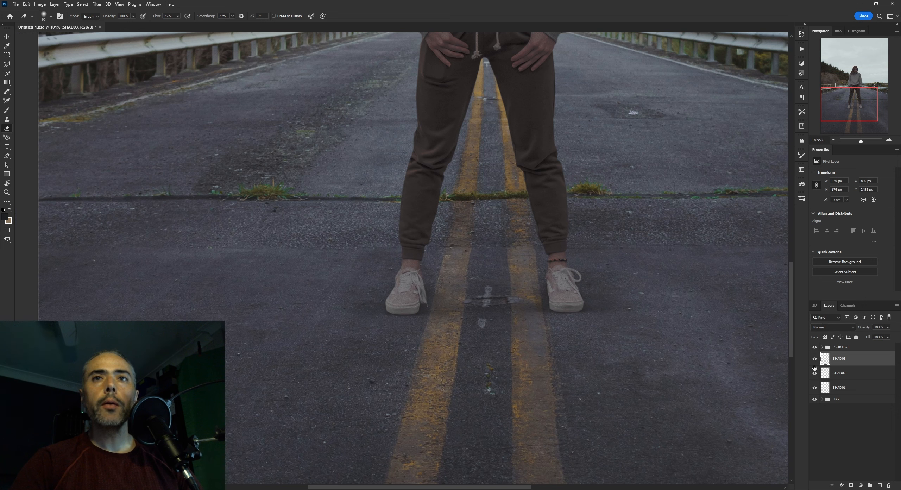
Review the shadow build-up by hiding the shadow layers and showing SHAD01, SHAD02 and SHAD03 one at a time
left_click(814, 373)
left_click(815, 388)
left_click(815, 388)
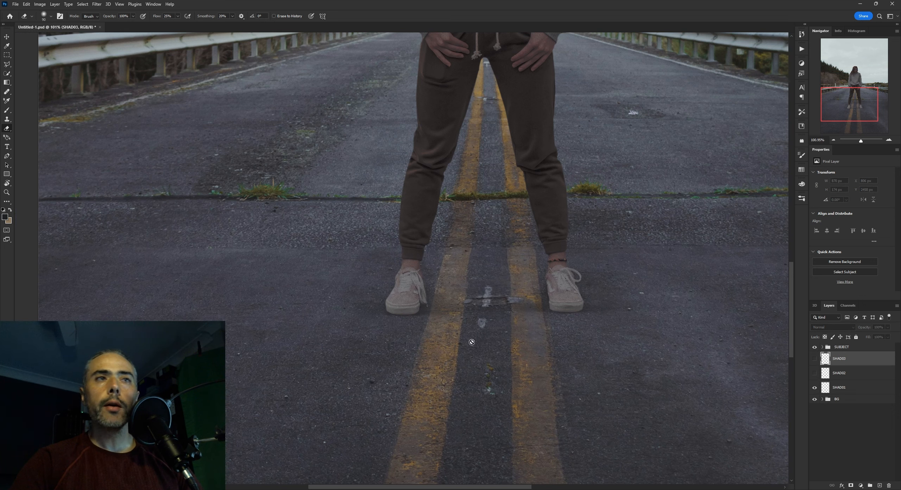
scroll(515, 302, "up", 3)
left_click(844, 387)
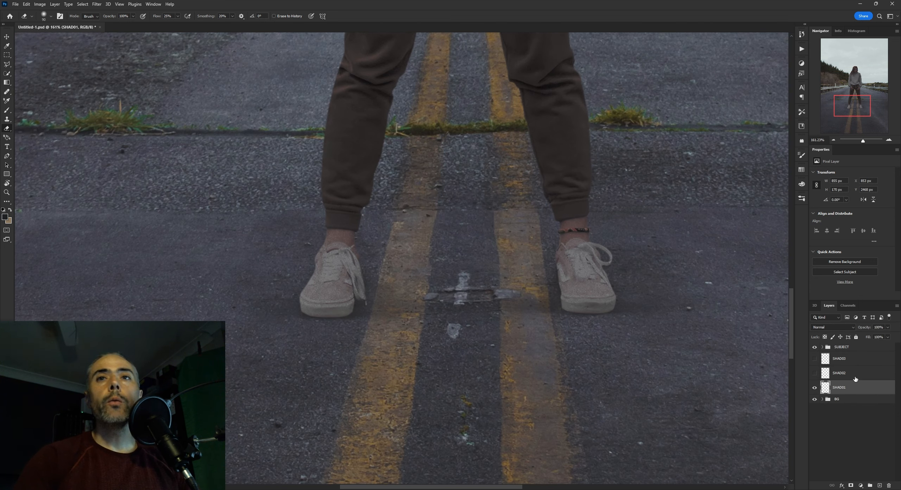
left_click(821, 372)
left_click(814, 373)
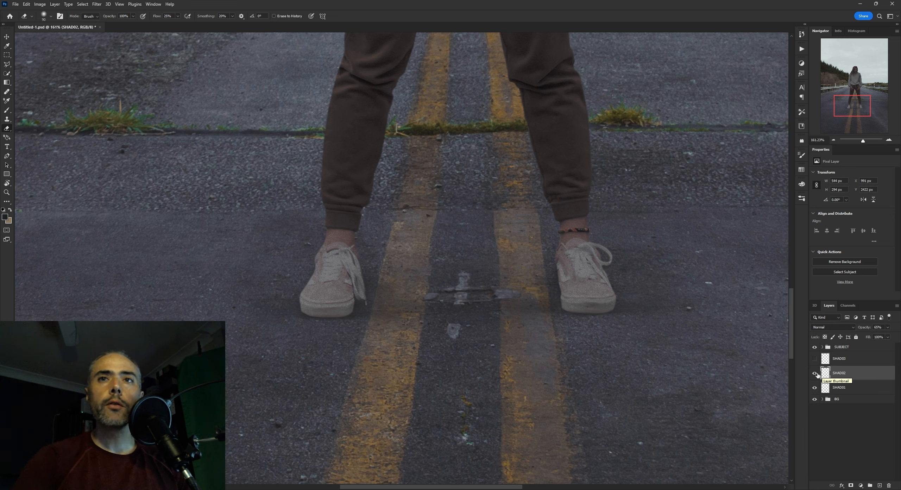
left_click(815, 373)
left_click(814, 373)
left_click(827, 361)
left_click(815, 359)
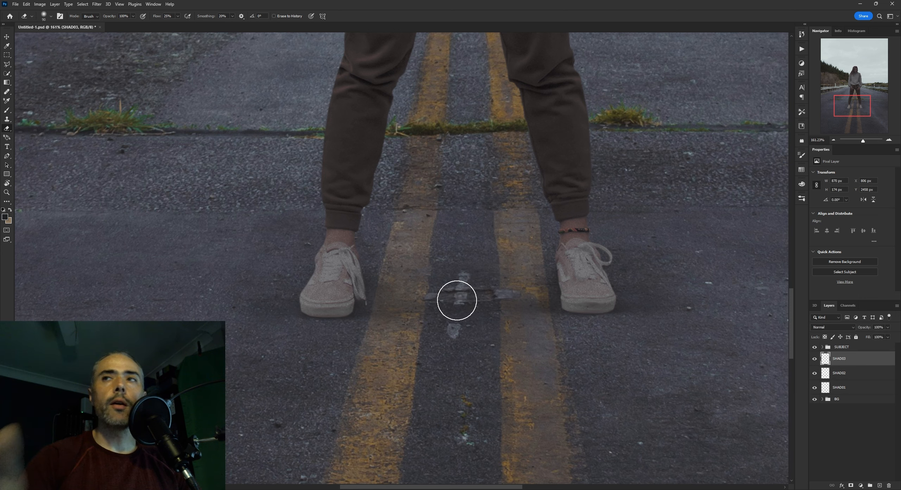
Compare the edge shadow around the right-hand shoe close up with SHAD03 hidden and shown
scroll(457, 356, "up", 7)
left_click_drag(541, 323, 377, 347)
left_click(815, 359)
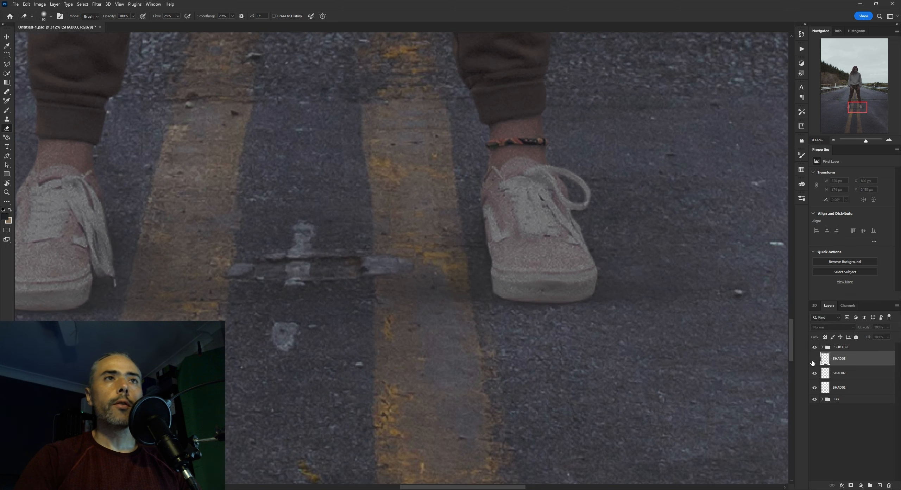
left_click(814, 358)
left_click(814, 358)
left_click(815, 358)
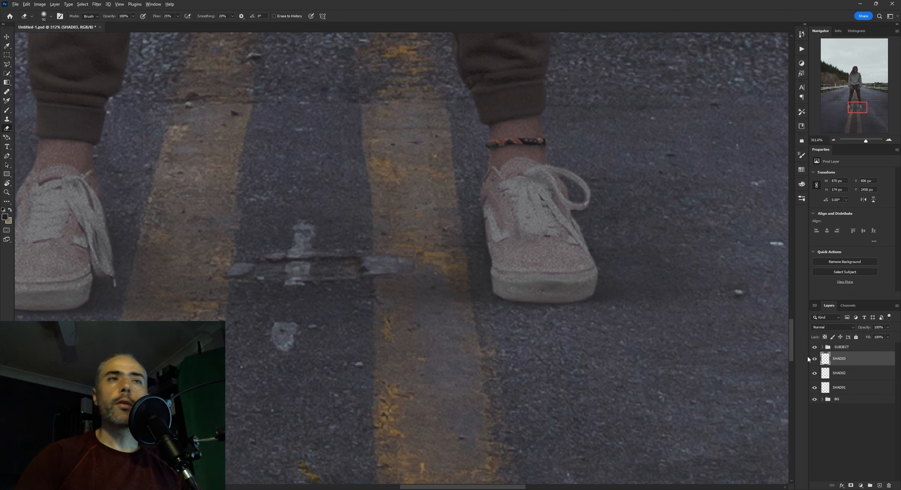
scroll(409, 290, "down", 6)
scroll(535, 271, "down", 7)
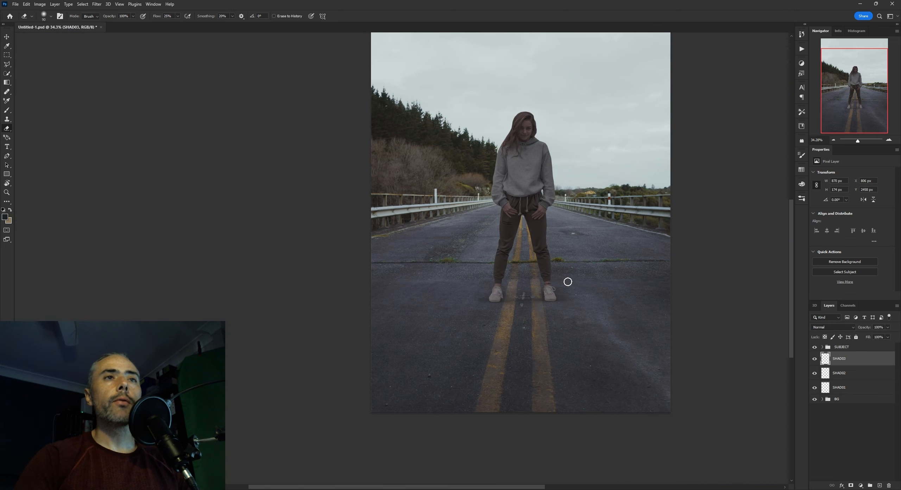
Save the document again and check how the shadows sit in the full composition
scroll(567, 281, "up", 1)
key("ctrl+s")
scroll(567, 275, "down", 3)
left_click_drag(568, 276, 513, 278)
scroll(519, 298, "up", 2)
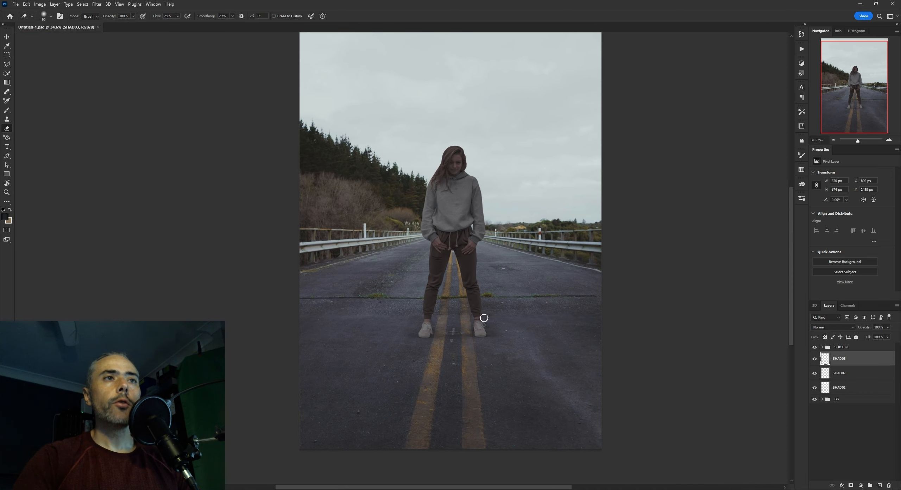
Frame the feet and surrounding road with a rectangular marquee and inspect the shadows in that area
key("m")
mouse_move(379, 282)
left_mouse_down()
mouse_move(533, 372)
mouse_move(533, 381)
left_mouse_up()
scroll(484, 368, "up", 5)
scroll(421, 311, "up", 3)
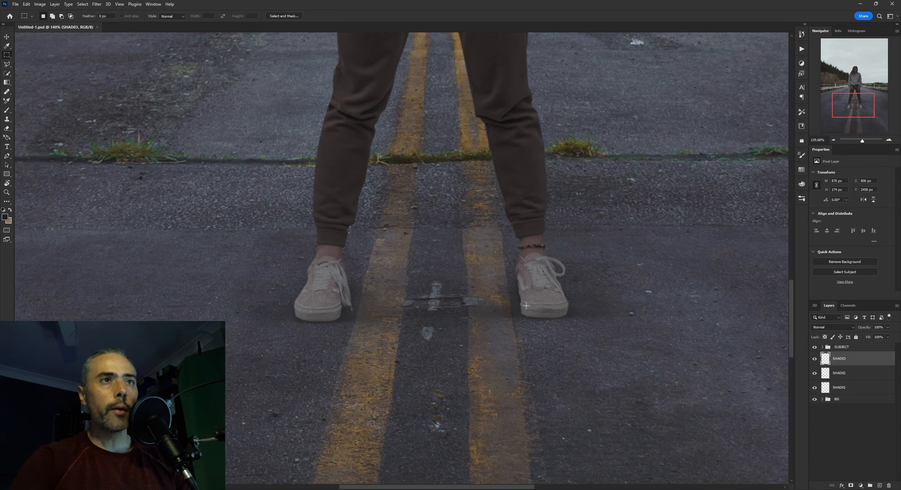
scroll(529, 317, "down", 2)
scroll(596, 306, "up", 5)
Select the SUBJECT group and examine the ground and edge shadows around both shoes from near and far
left_click(841, 346)
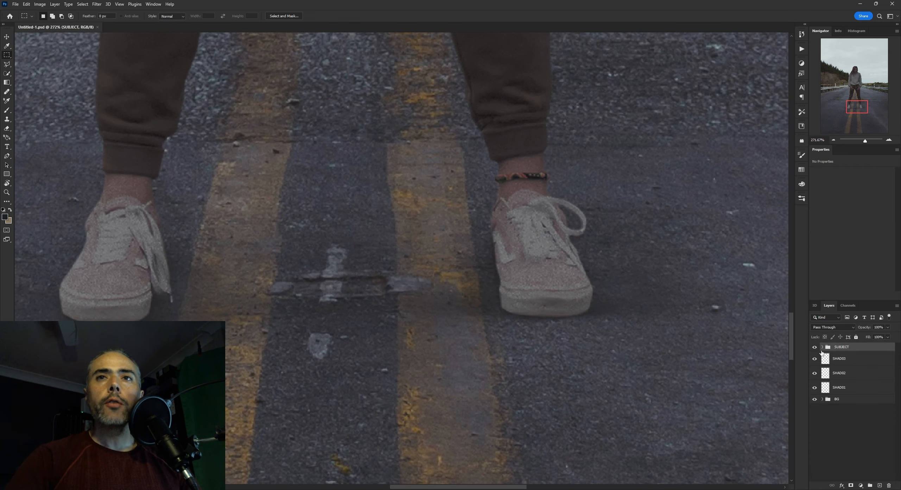
scroll(487, 271, "down", 3)
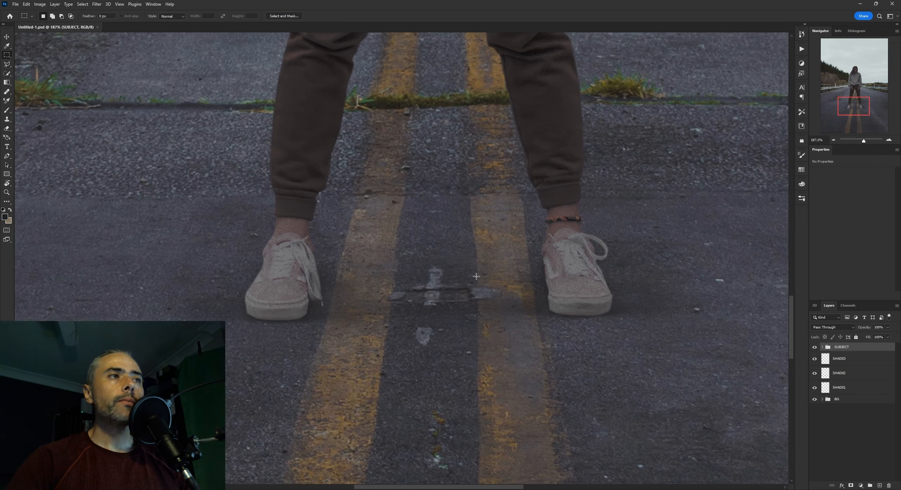
scroll(478, 276, "down", 5)
scroll(480, 271, "up", 5)
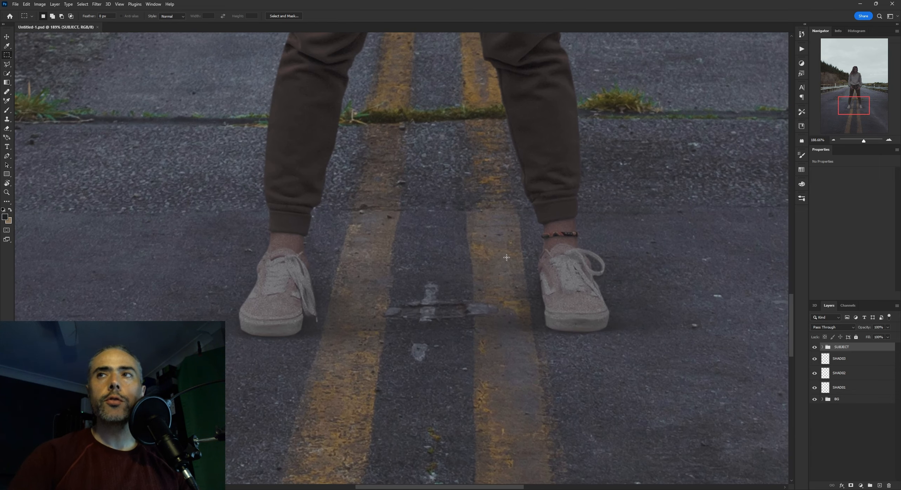
scroll(535, 266, "up", 2)
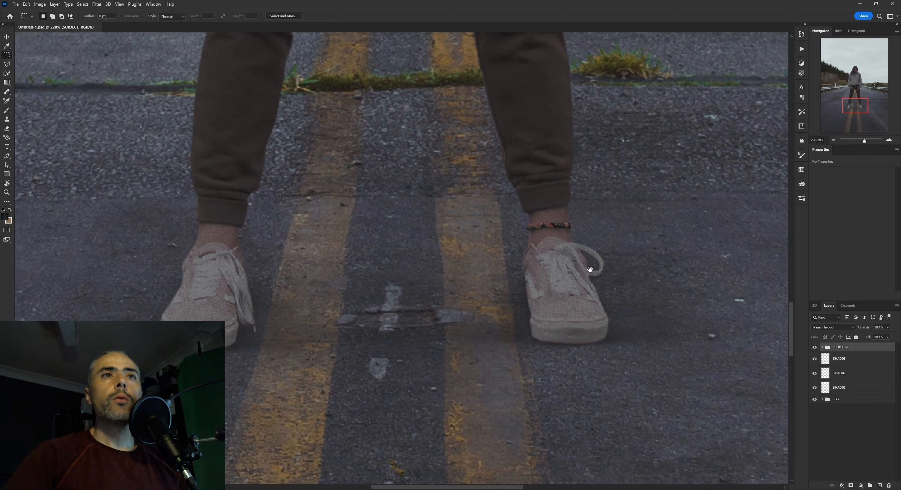
left_click_drag(604, 265, 582, 271)
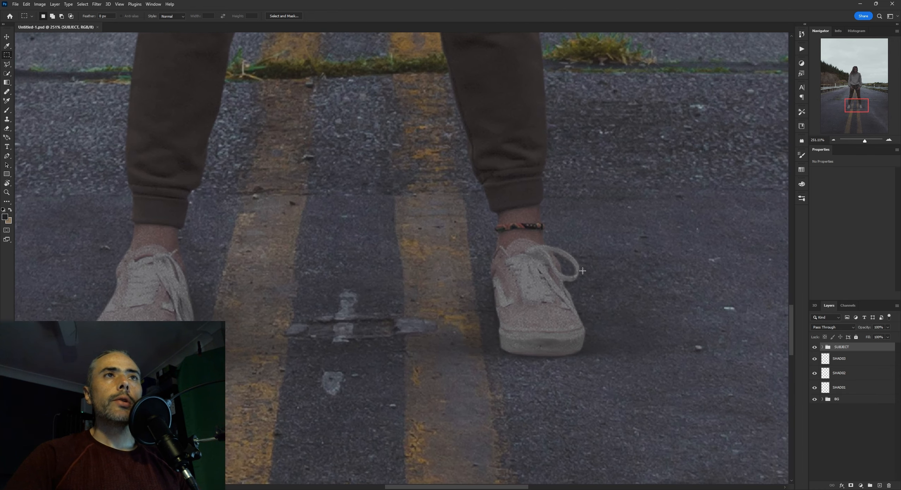
left_click_drag(488, 263, 567, 264)
left_click_drag(332, 243, 421, 249)
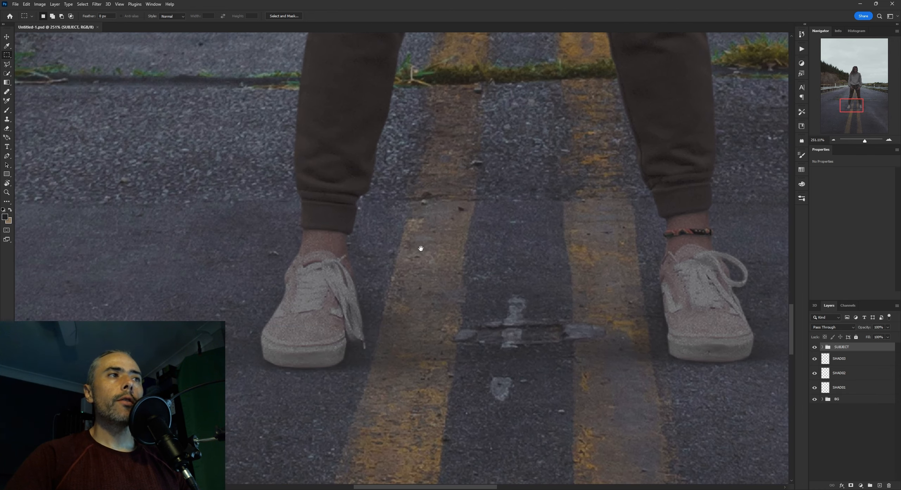
scroll(422, 249, "down", 5)
scroll(429, 235, "up", 4)
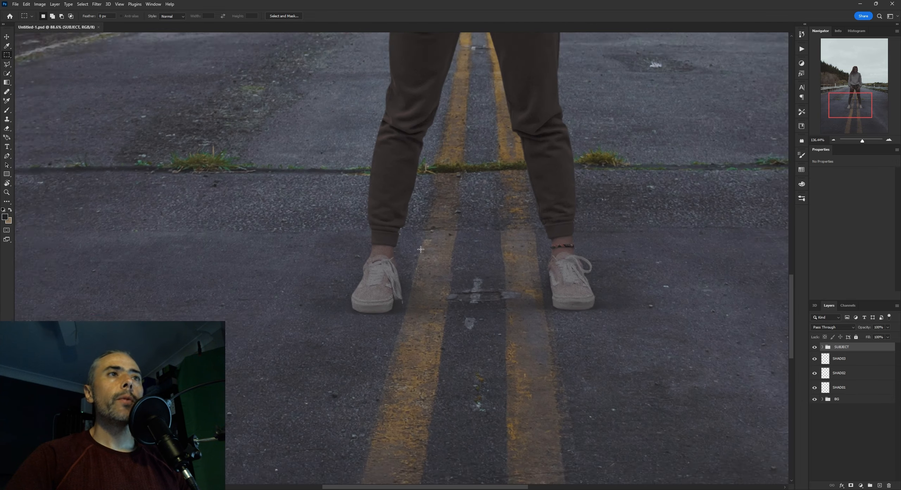
scroll(430, 235, "up", 4)
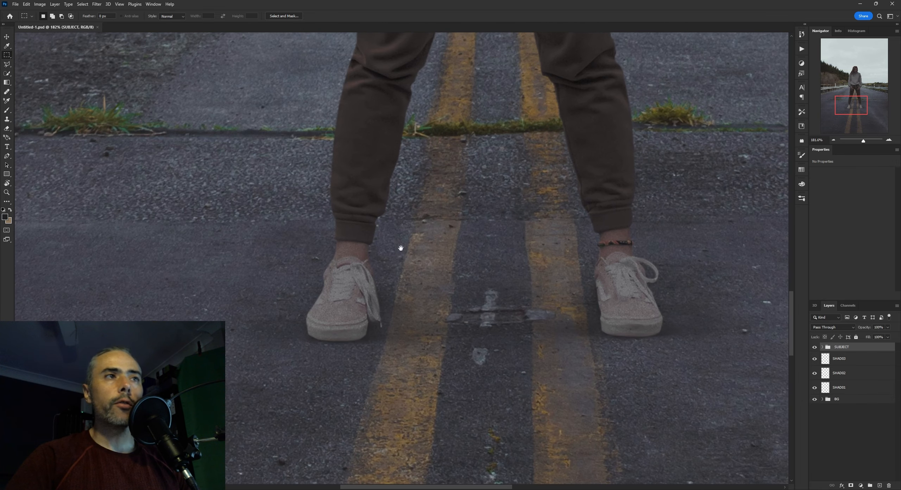
scroll(404, 251, "up", 2)
scroll(422, 246, "down", 3)
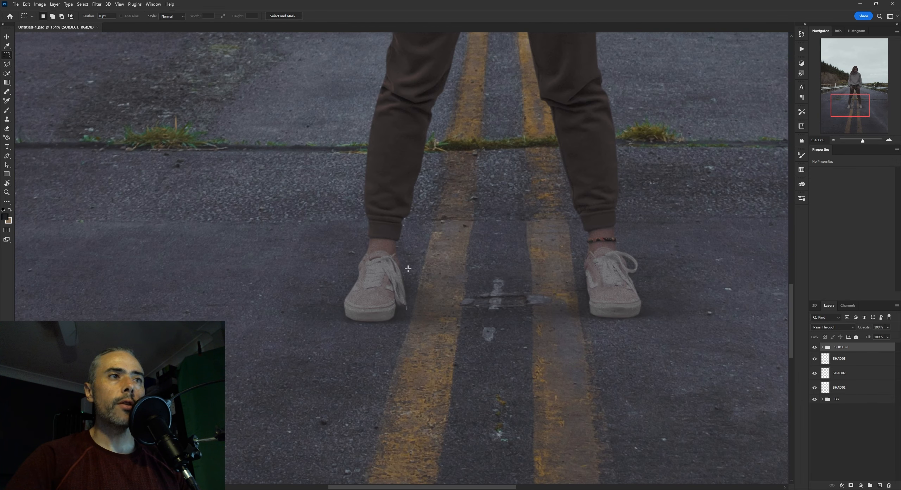
scroll(405, 262, "up", 3)
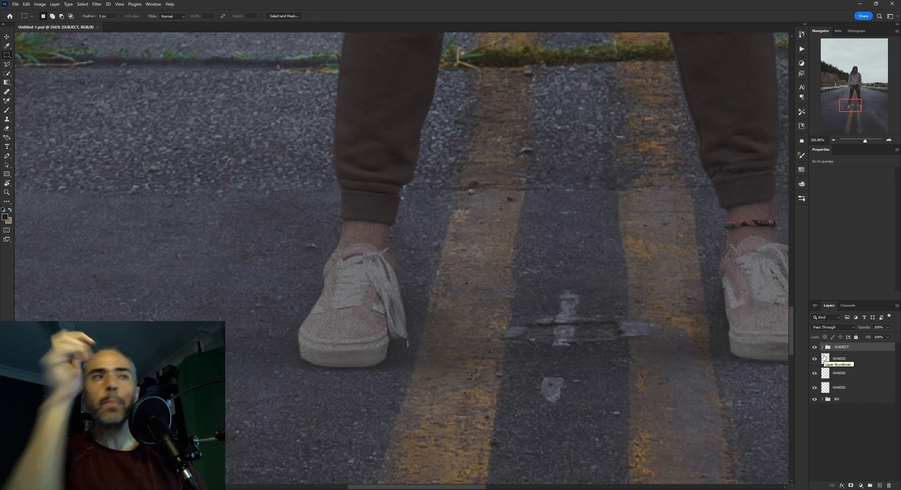
left_click_drag(625, 253, 538, 242)
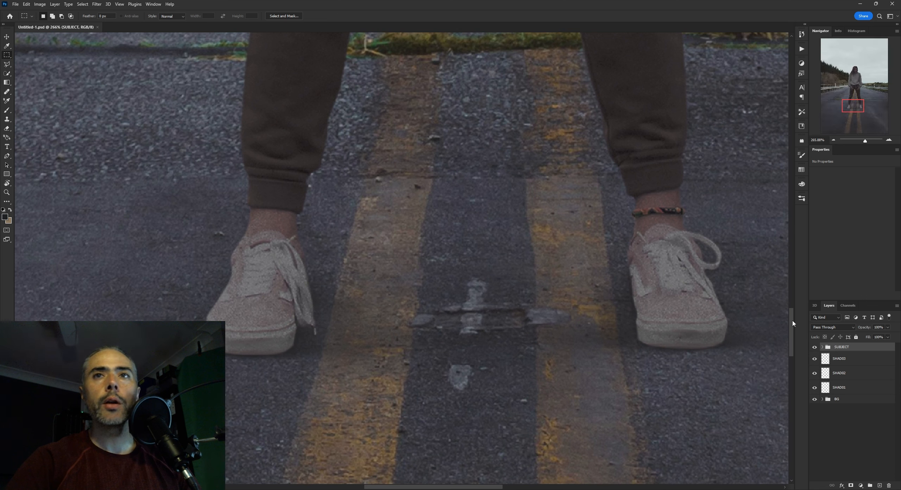
Create a new layer at the top of the SUBJECT group and clip it to the subject's layer stack
left_click(880, 484)
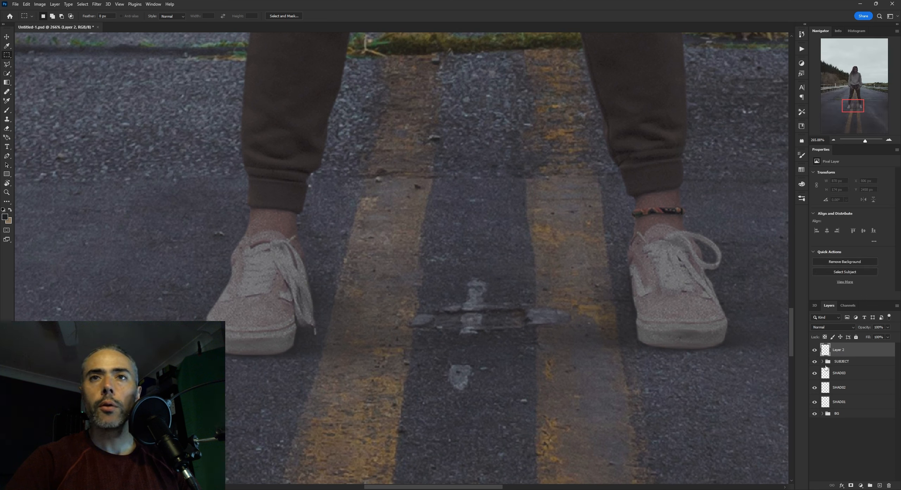
left_click(826, 362)
left_click(823, 361)
left_click_drag(834, 351, 837, 372)
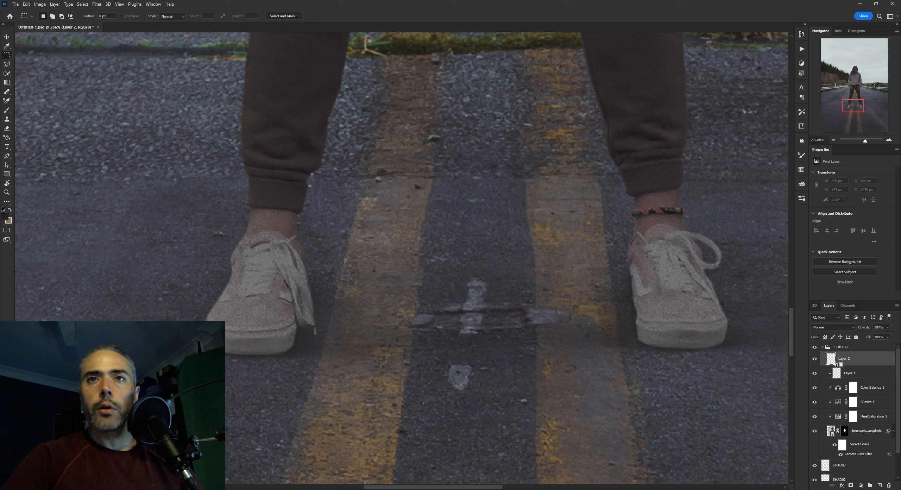
left_click(836, 364, "alt")
Rename Layer 1 in the SUBJECT group as EDGEFIX and the new clipped layer above it as HL
left_click(815, 359)
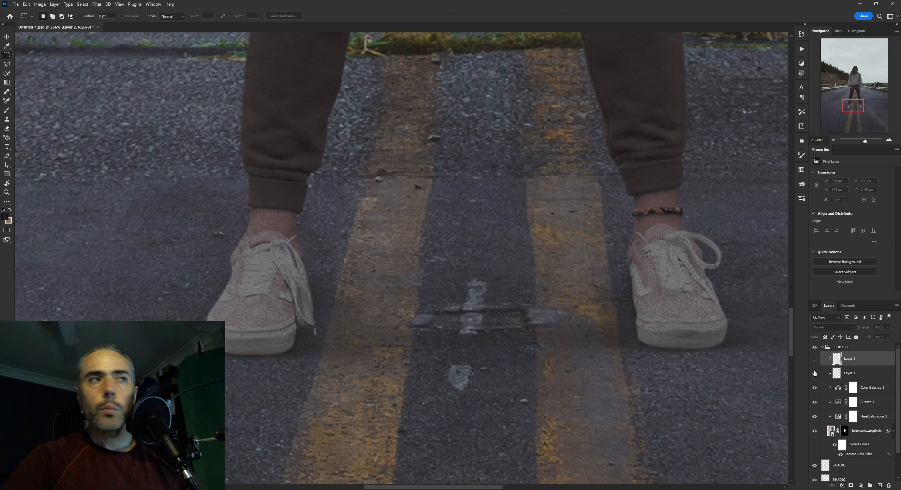
double_click(854, 372)
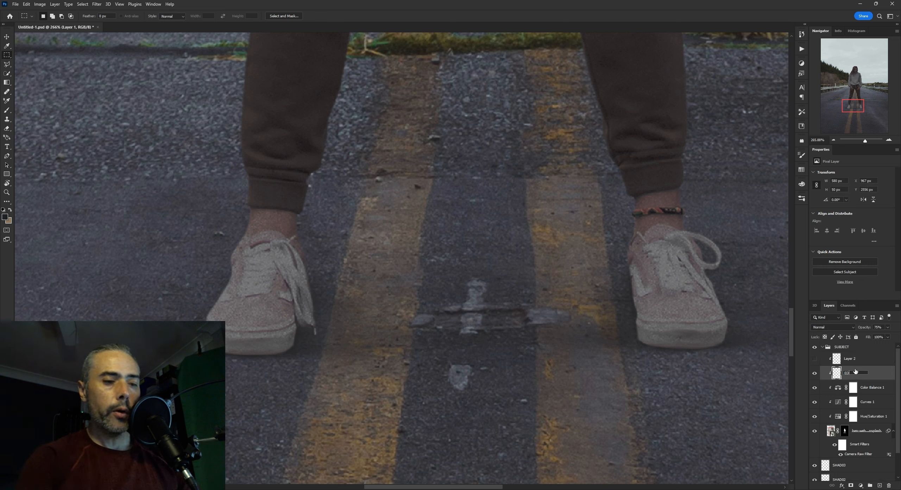
type("EDGEFIX")
key("Return")
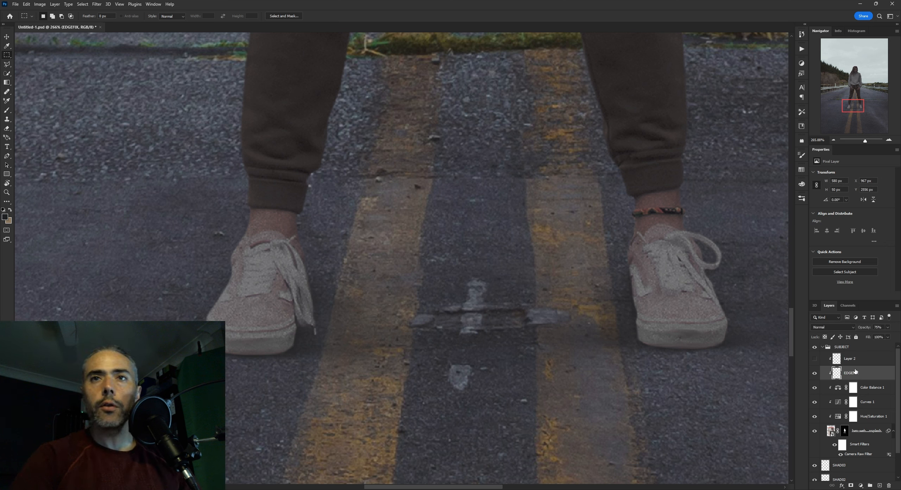
left_click(855, 360)
left_click(814, 359)
double_click(851, 358)
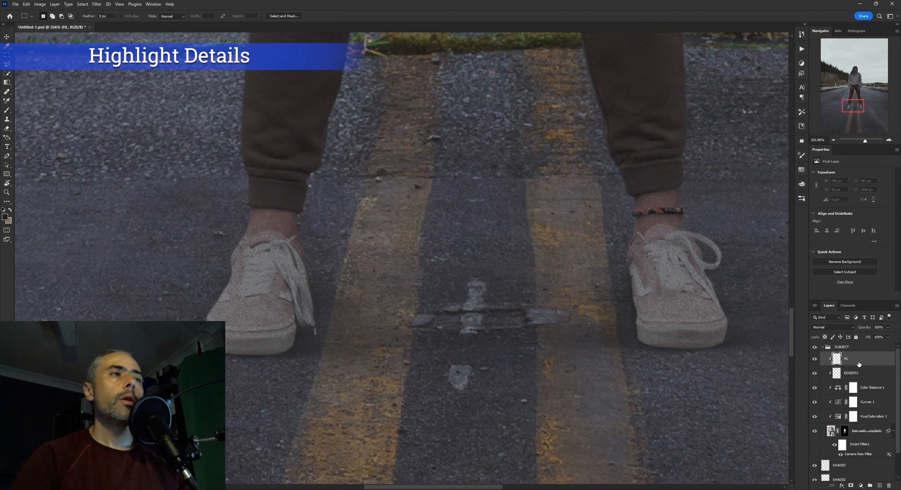
key("Return")
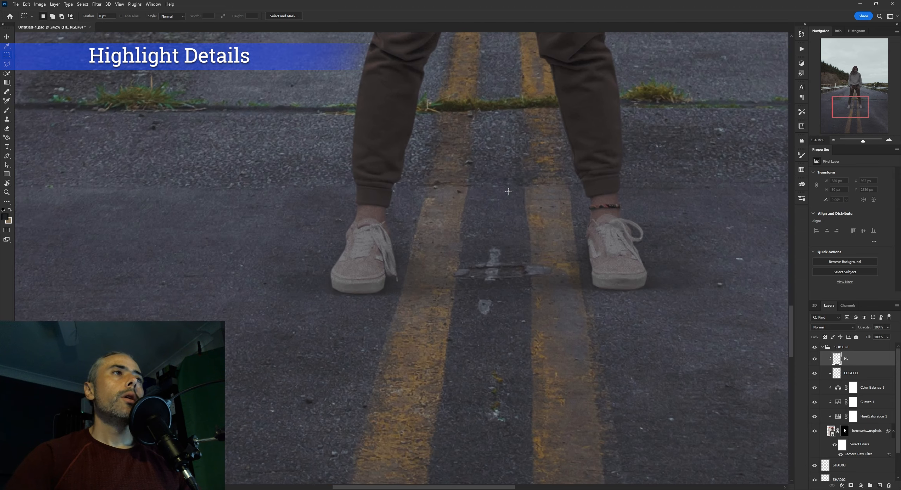
Get the Brush ready on the HL layer and sample the pale sky tone as the highlight colour
scroll(508, 191, "down", 1)
scroll(396, 221, "up", 7)
left_click_drag(398, 220, 421, 205)
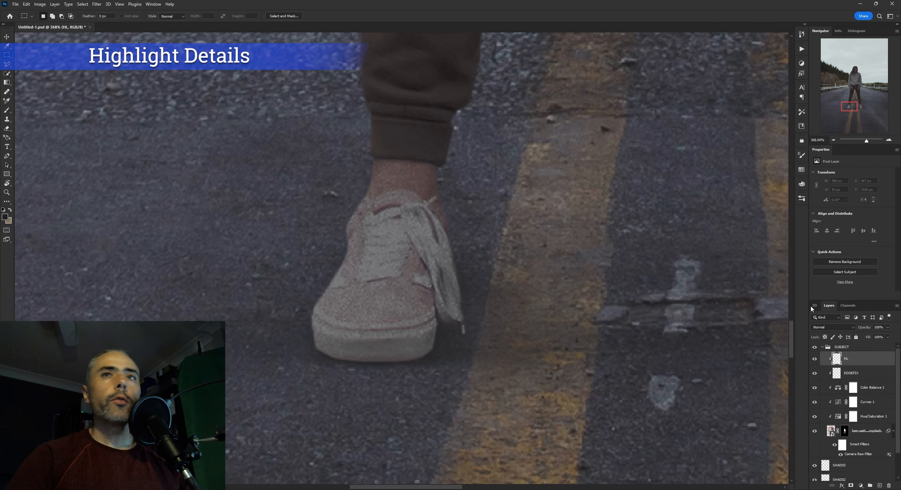
key("b")
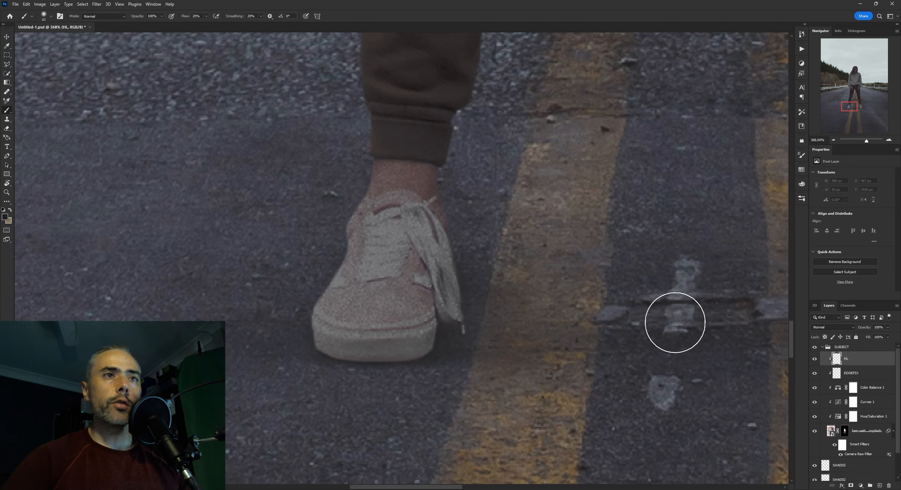
scroll(675, 322, "down", 7)
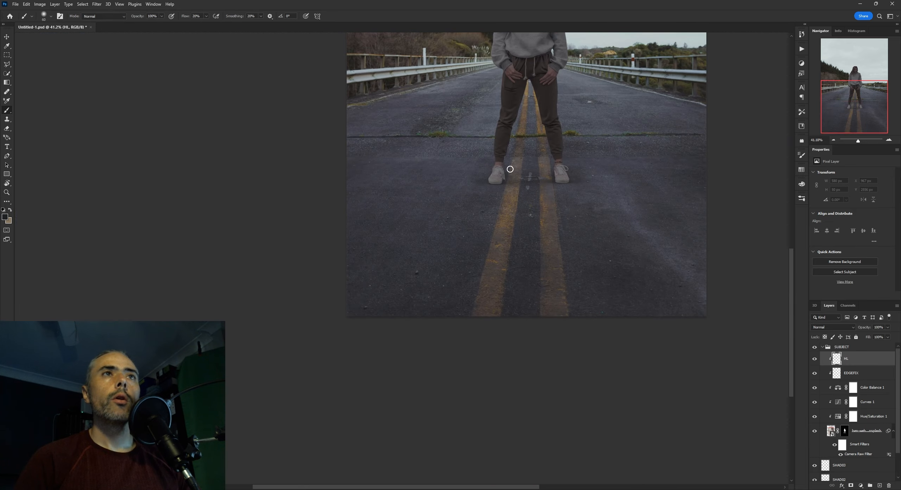
left_click_drag(530, 153, 472, 284)
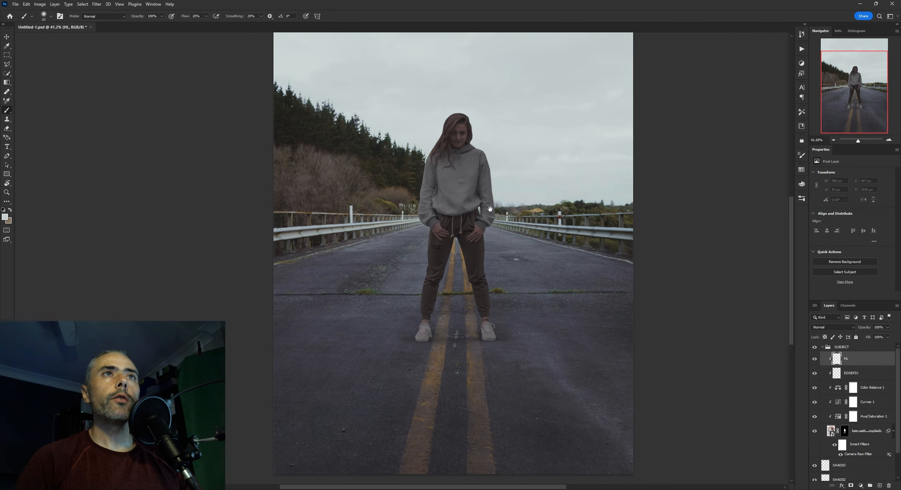
Paint fine highlights on the HL layer along the left shoe's outer side and the edge of its toe cap
scroll(492, 268, "up", 6)
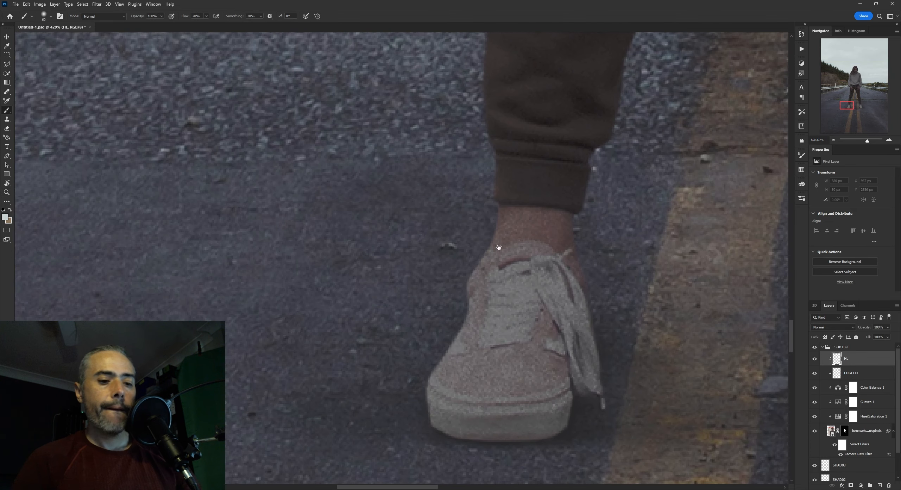
mouse_move(498, 247)
left_mouse_down()
mouse_move(462, 250)
mouse_move(432, 282)
left_mouse_up()
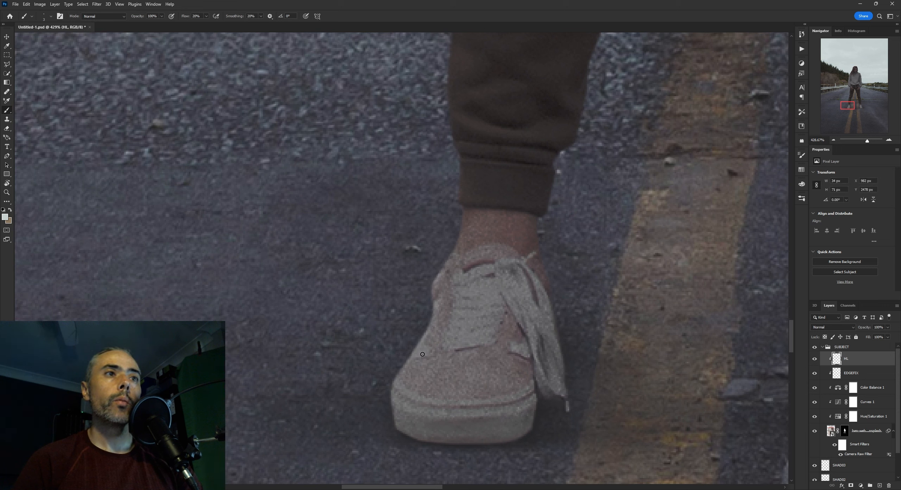
mouse_move(445, 339)
left_mouse_down()
mouse_move(476, 305)
mouse_move(440, 337)
left_mouse_up()
key("[")
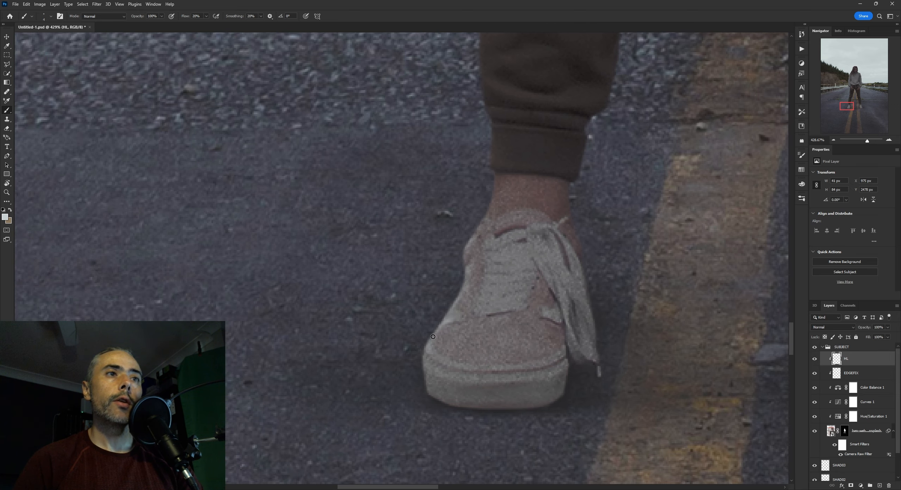
key("]")
key("]")
mouse_move(428, 347)
left_mouse_down()
mouse_move(465, 380)
mouse_move(440, 365)
left_mouse_up()
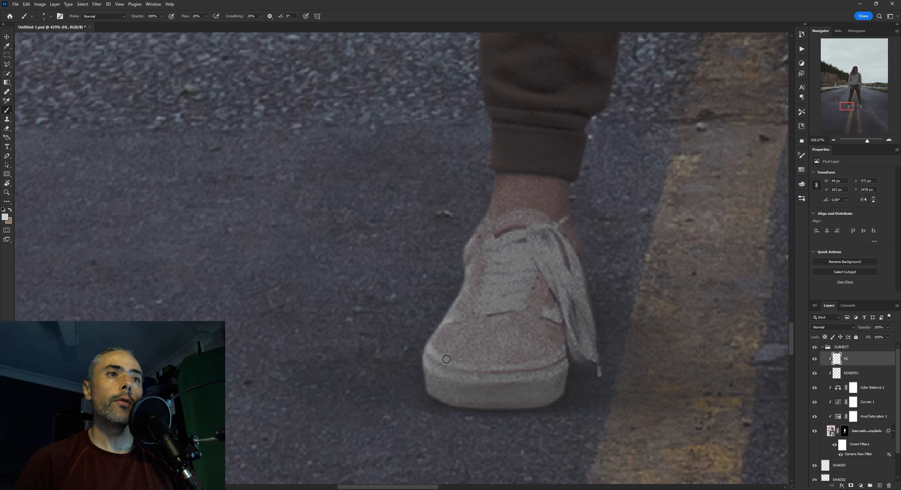
Paint highlights on the left shoe's inner toe rim, the tip of the hanging lace and the inner ankle edge
key("[")
left_click_drag(560, 367, 570, 361)
key("[")
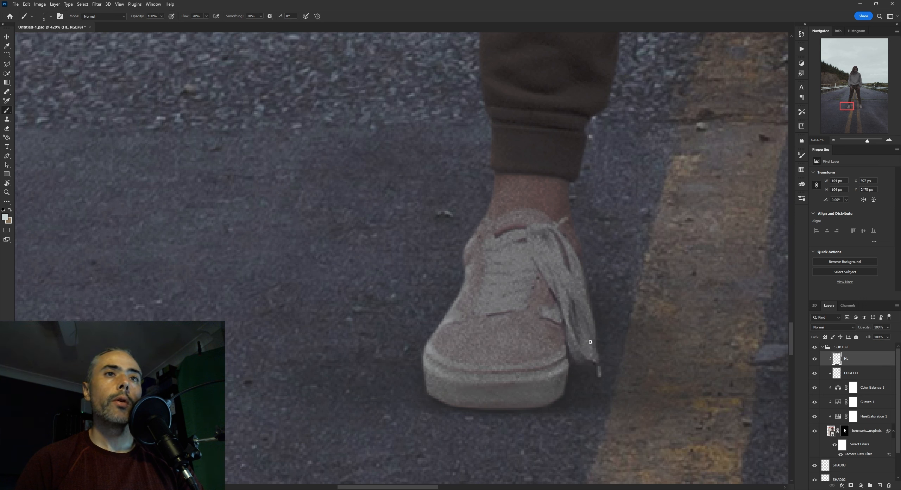
left_click(600, 368)
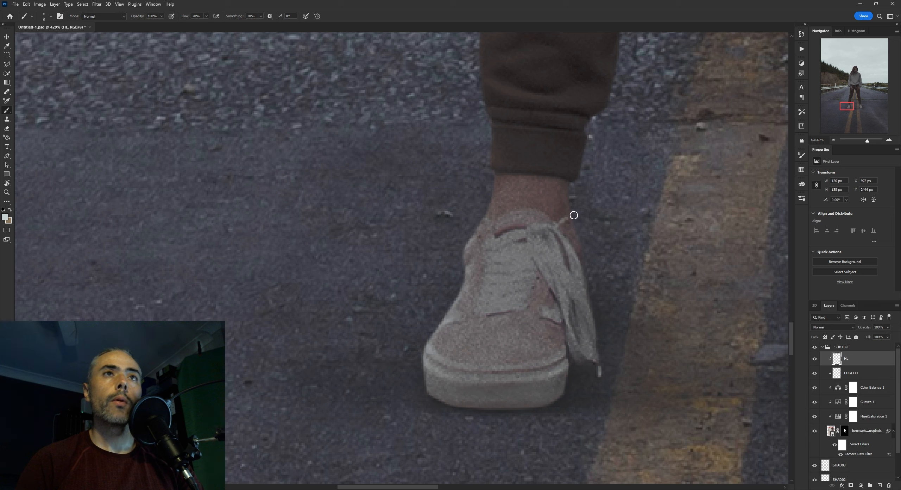
left_click_drag(573, 215, 569, 190)
key("bracketright")
key("bracketright")
key("bracketright")
key("bracketright")
key("bracketright")
key("bracketright")
key("bracketright")
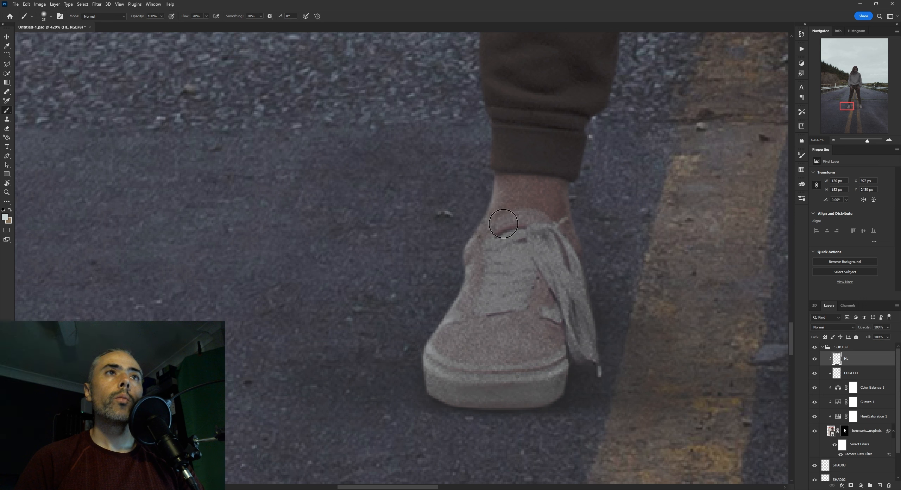
Paint thin highlights across the left shoe's crossed laces and hanging lace with a very small brush
key("bracketleft")
key("bracketleft")
key("bracketleft")
key("bracketleft")
key("bracketleft")
key("bracketleft")
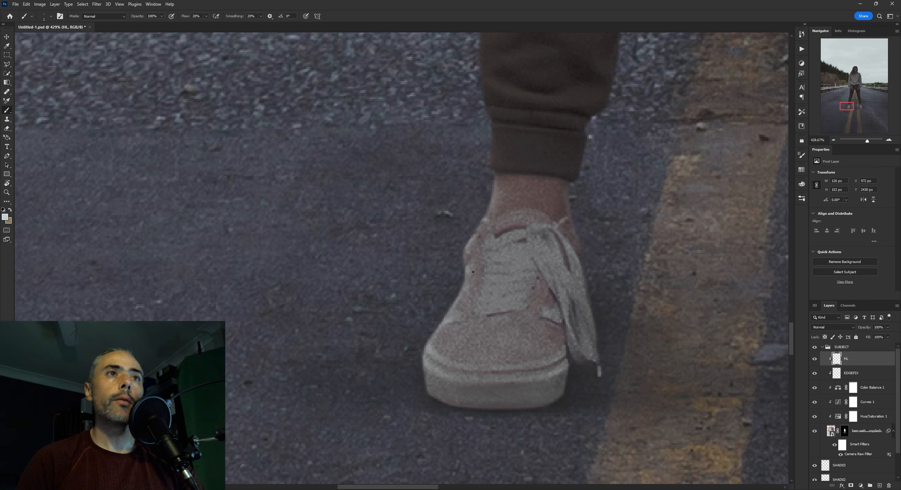
key("bracketright")
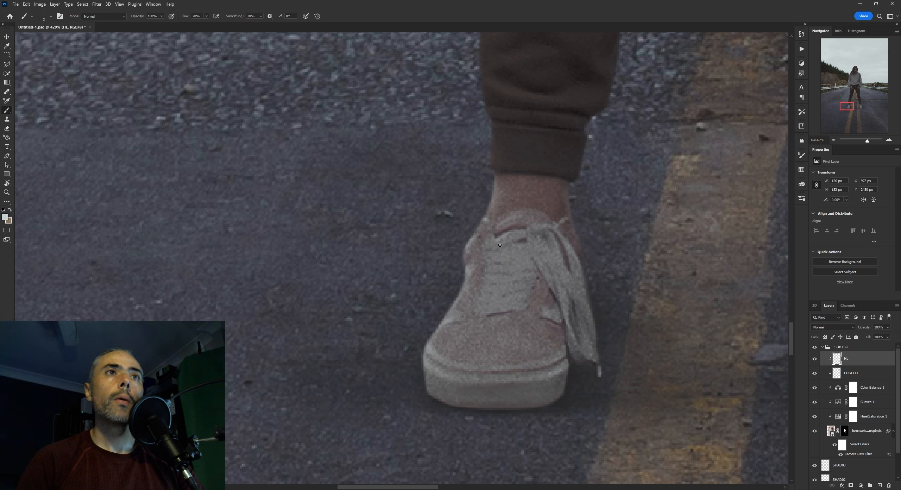
key("bracketleft")
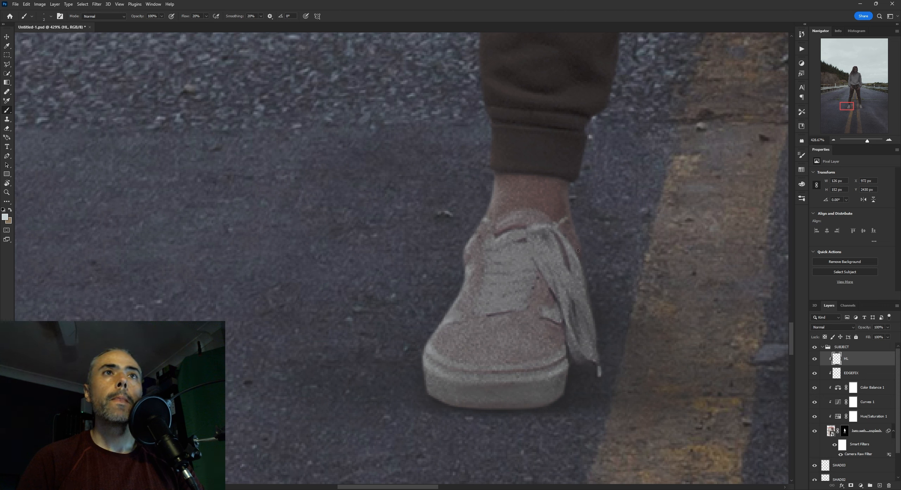
key("bracketleft")
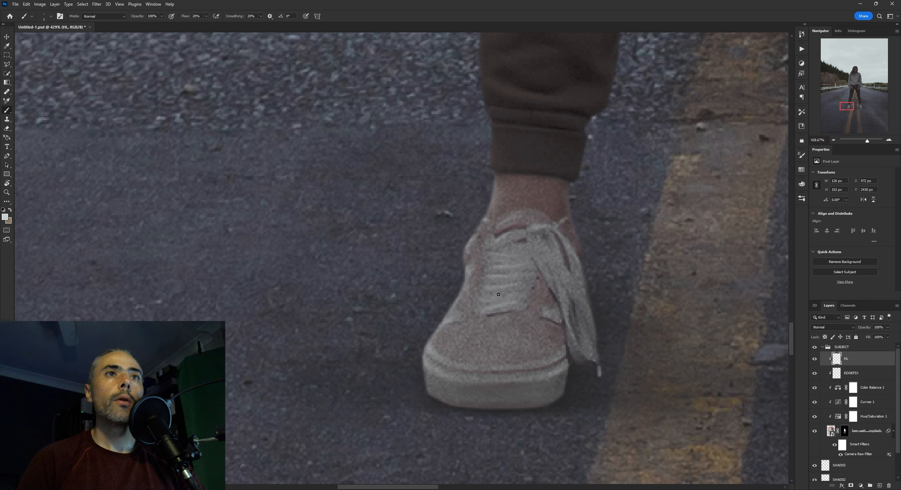
key("bracketleft")
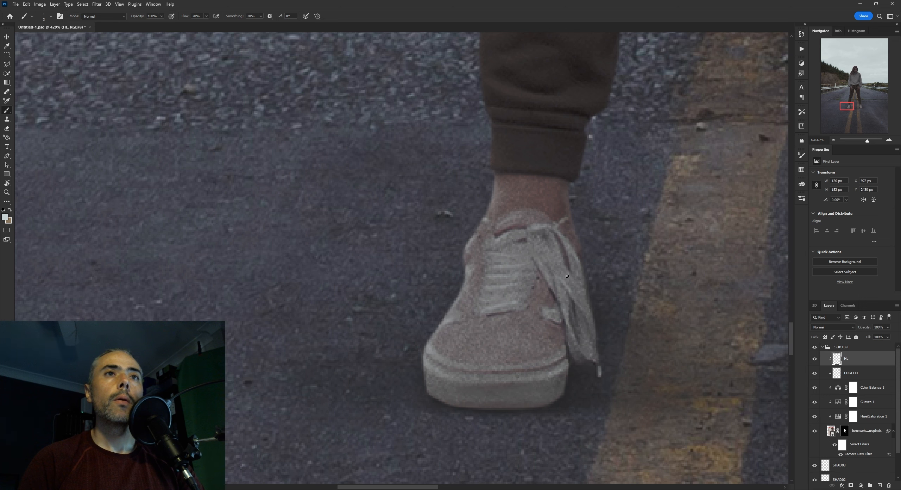
Brighten the top of the left shoe's toe cap and brush a highlight along the lower edge of its sole
scroll(593, 289, "down", 5)
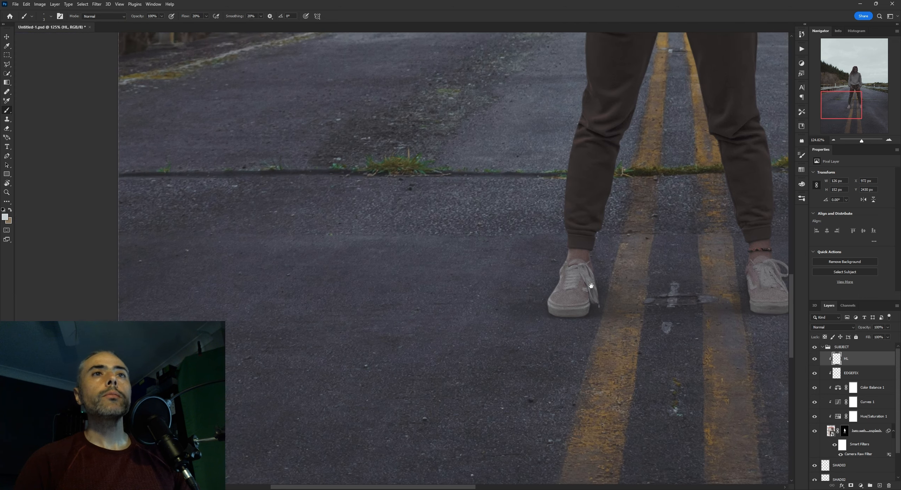
left_click_drag(593, 288, 557, 282)
key("z")
scroll(528, 267, "up", 5)
key("b")
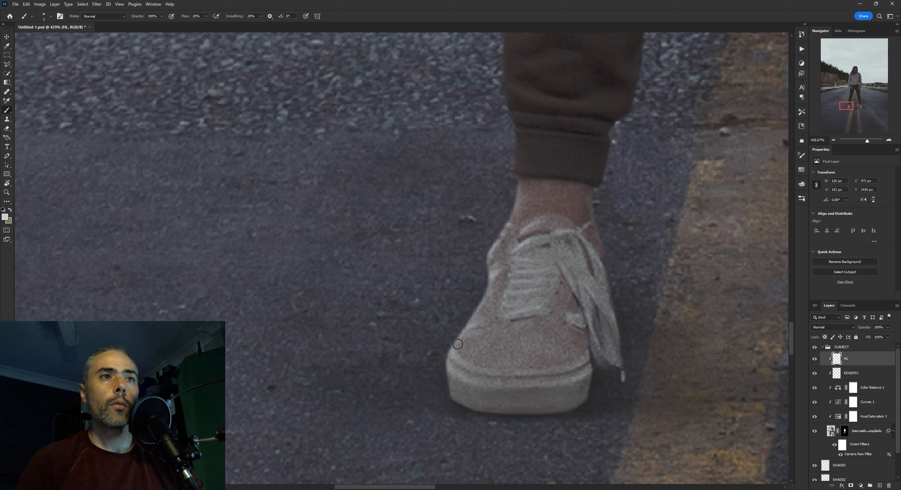
key("bracketright")
key("bracketright")
key("bracketright")
key("bracketright")
key("bracketright")
key("bracketleft")
key("bracketleft")
key("bracketleft")
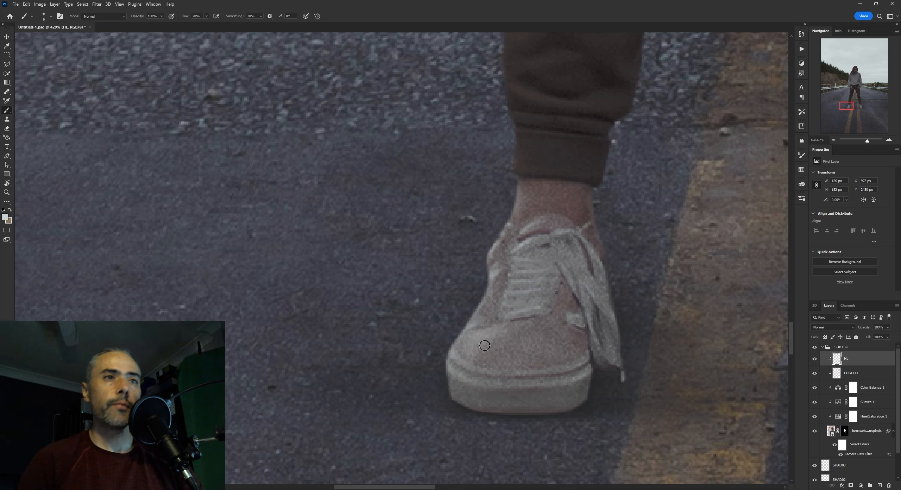
key("bracketright")
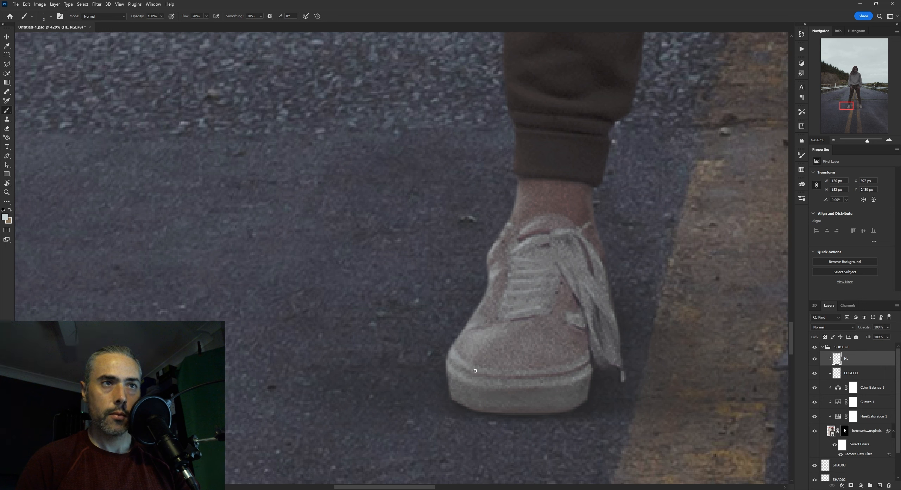
mouse_move(449, 376)
left_mouse_down()
mouse_move(461, 401)
mouse_move(514, 411)
left_mouse_up()
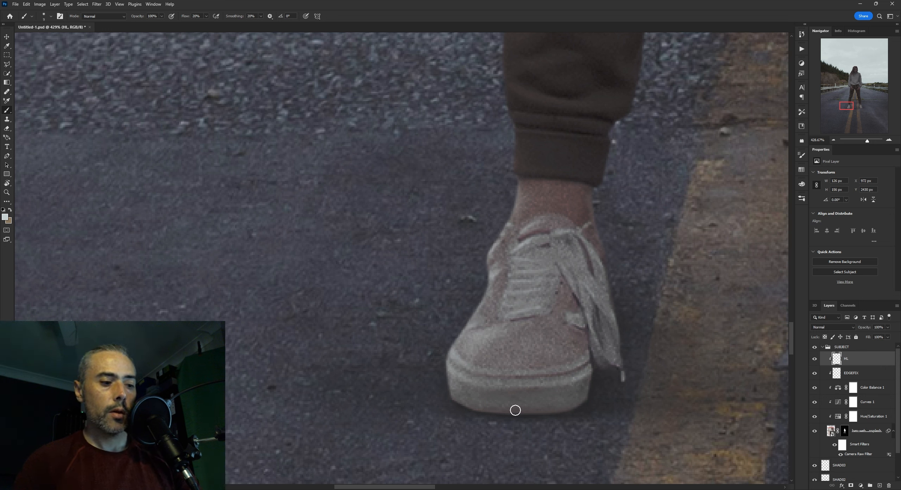
Soften the painted highlights around the left shoe's lower laces with the Eraser
key("e")
key("bracketleft")
key("bracketleft")
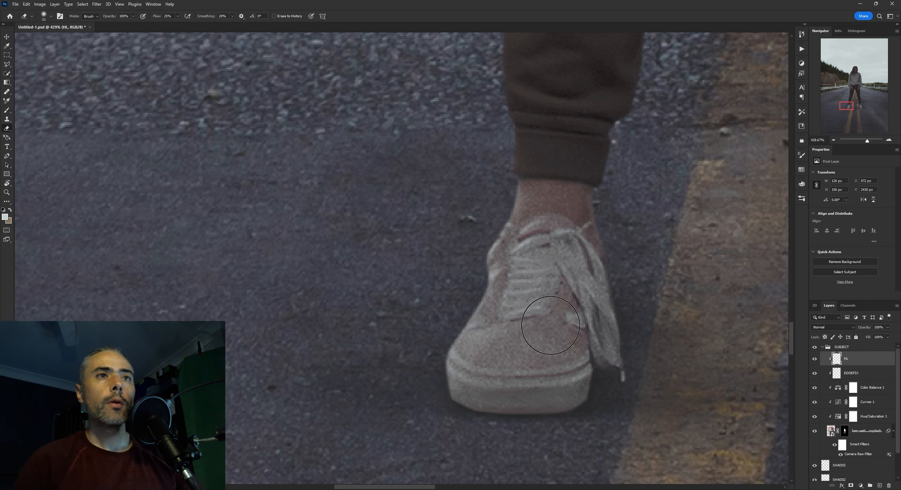
Compare the left shoe with the HL layer hidden and shown, examining the highlights from near and far
scroll(522, 256, "down", 3)
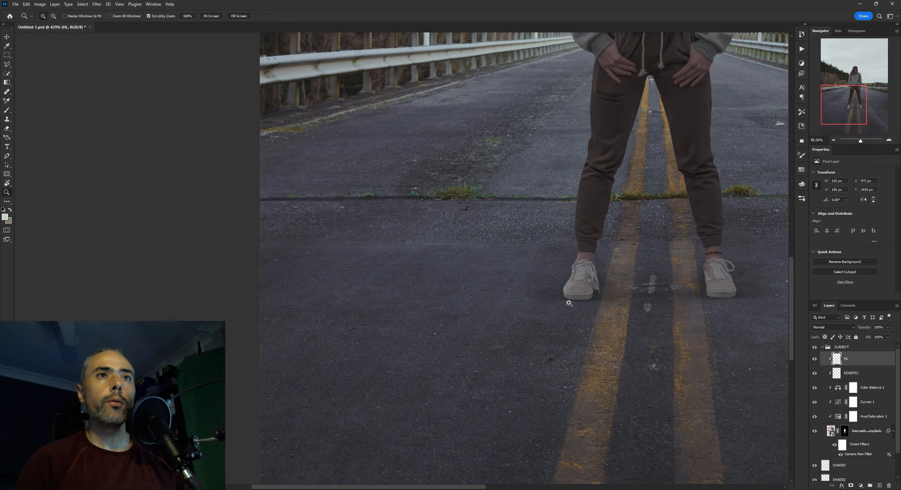
scroll(574, 258, "up", 3)
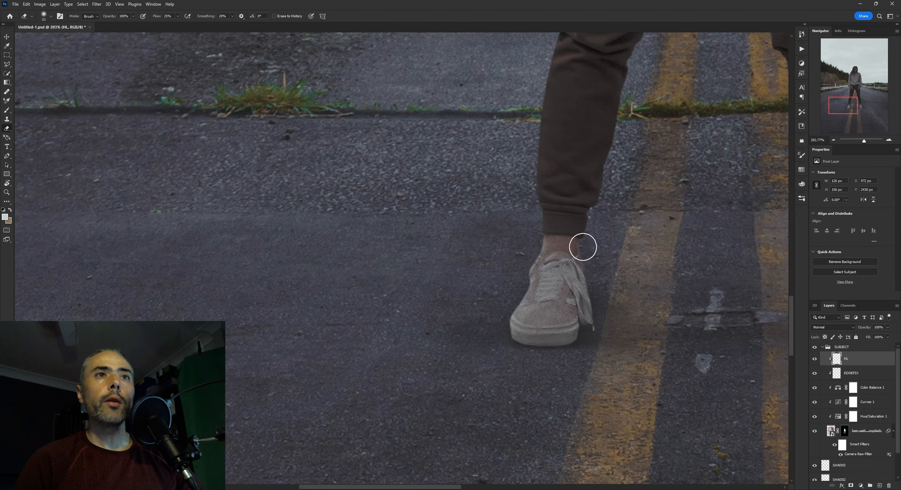
left_click_drag(591, 312, 541, 313)
scroll(542, 313, "down", 5)
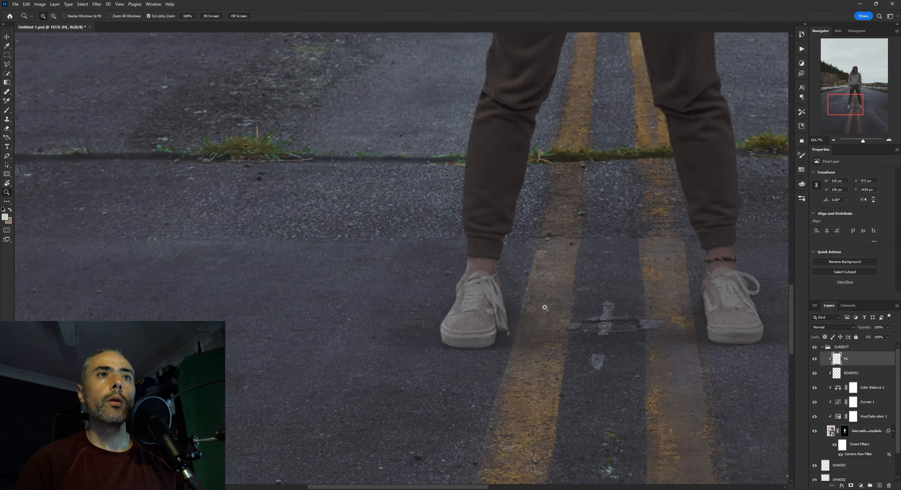
scroll(563, 310, "up", 5)
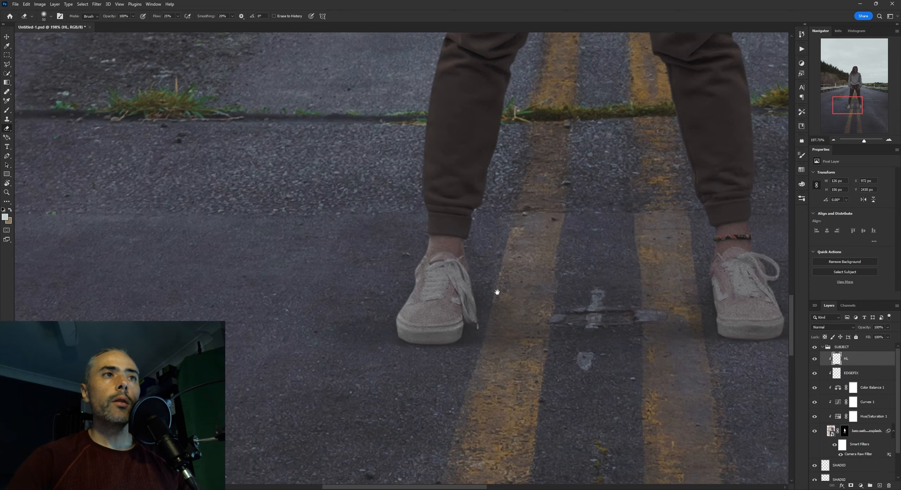
left_click(816, 362)
left_click(816, 361)
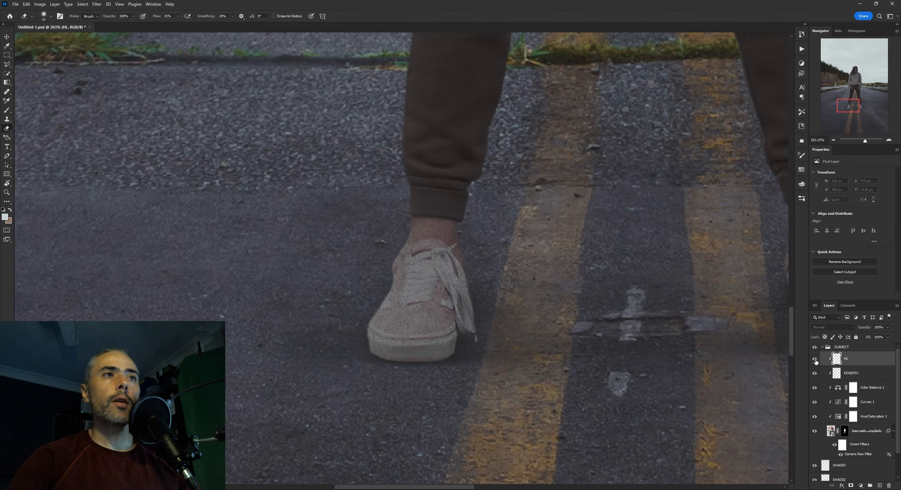
left_click(816, 362)
scroll(532, 303, "up", 3)
scroll(402, 261, "down", 1)
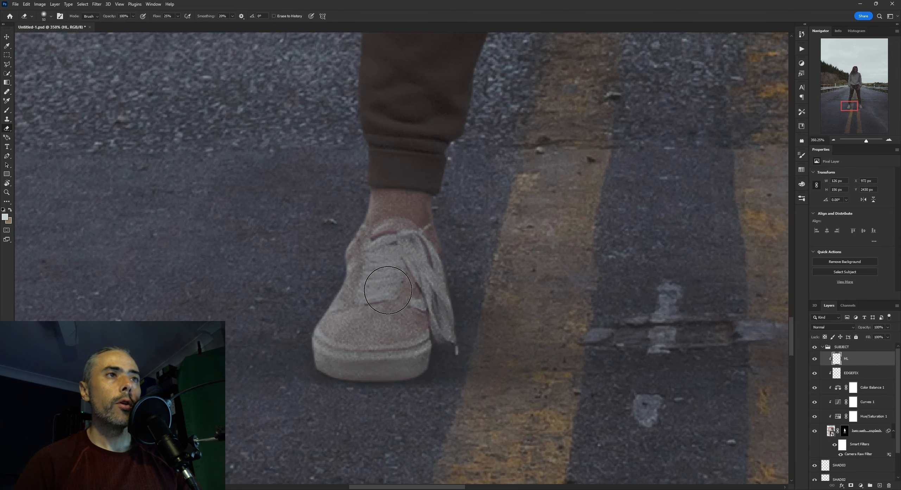
scroll(451, 295, "down", 4)
scroll(450, 296, "down", 5)
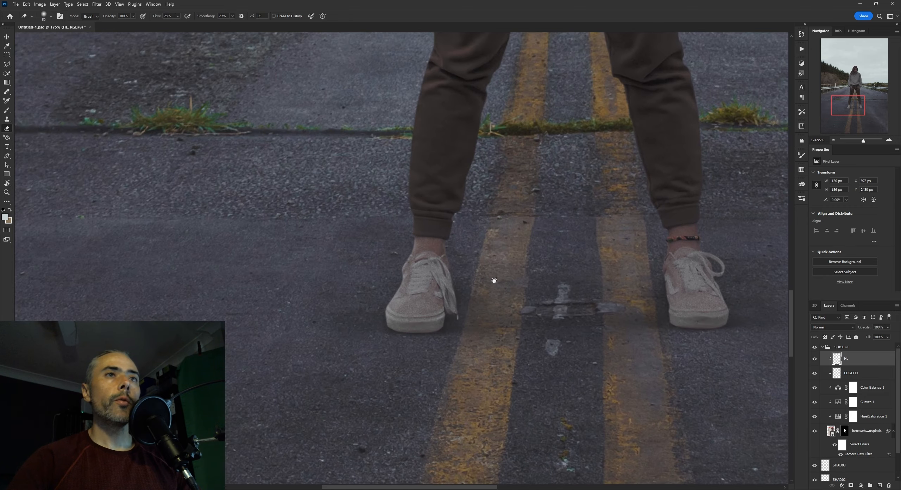
scroll(560, 307, "up", 1)
scroll(577, 307, "down", 4)
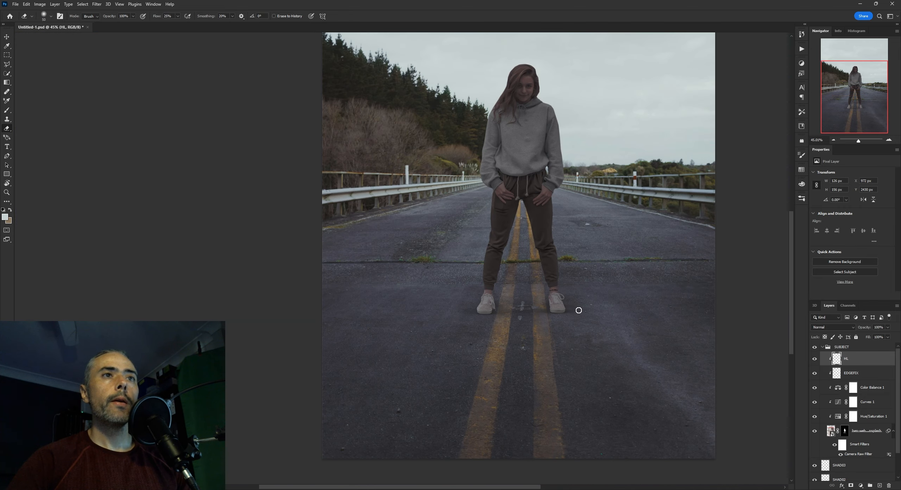
Paint a thin highlight along the collar and inner edge of the right shoe with a small brush
scroll(577, 307, "up", 4)
scroll(535, 283, "up", 8)
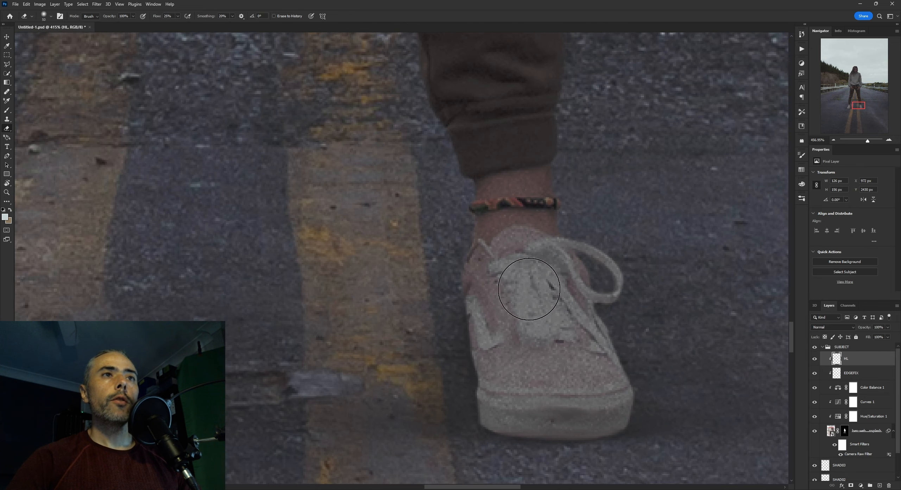
key("b")
key("[")
key("[")
key("[")
key("[")
key("[")
key("[")
left_click_drag(474, 244, 464, 276)
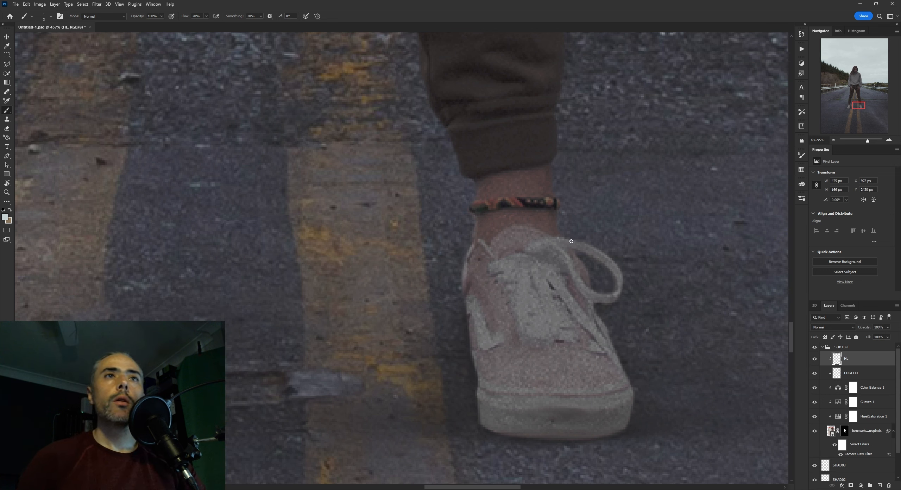
Paint highlights around the right shoe's lace loop and down the shoe's outer side
key("bracketright")
key("bracketright")
left_click_drag(575, 241, 600, 253)
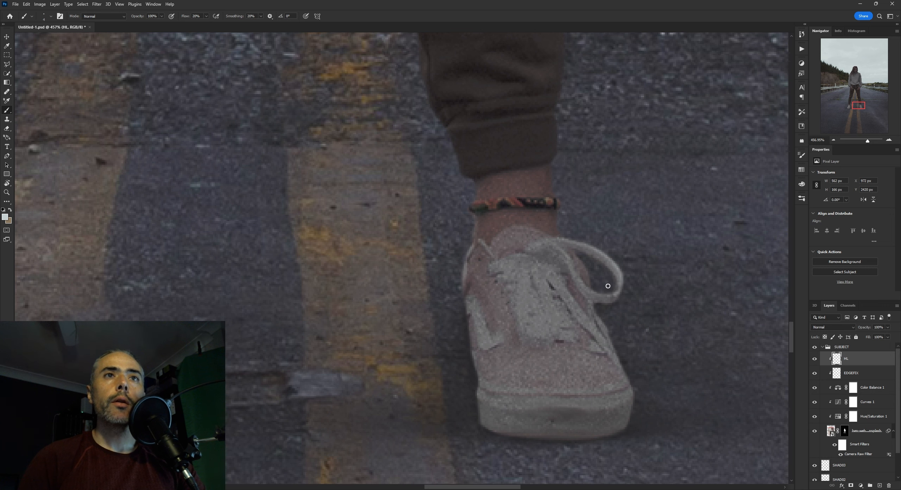
mouse_move(608, 286)
left_mouse_down()
mouse_move(600, 310)
mouse_move(594, 301)
mouse_move(576, 326)
mouse_move(584, 344)
left_mouse_up()
Paint highlights on the right shoe's toe area and along the upper rim of its sole
key("bracketleft")
left_click_drag(592, 352, 552, 362)
left_click_drag(565, 324, 553, 322)
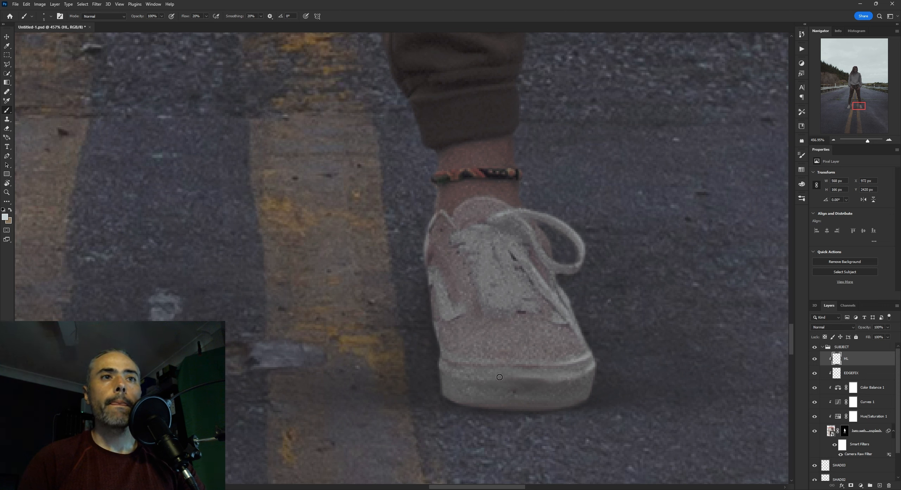
left_click_drag(499, 377, 559, 377)
Refine the right shoe's highlights with the Eraser and check both shoes by toggling the HL layer's visibility
key("bracketleft")
key("bracketleft")
key("bracketleft")
key("bracketleft")
key("e")
scroll(633, 246, "down", 10)
left_click(815, 358)
left_click(814, 358)
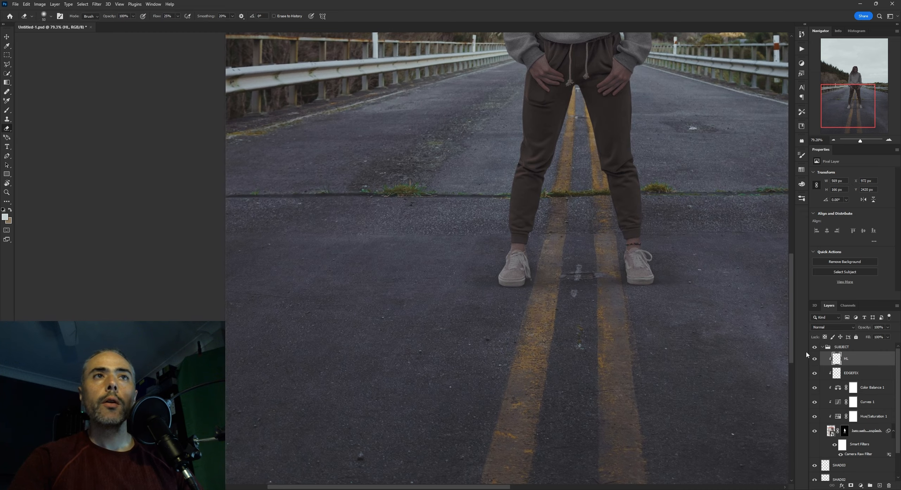
Check how the highlights sit on both shoes by viewing them with and without the HL and EDGEFIX layers
scroll(581, 246, "down", 2)
left_click_drag(543, 243, 514, 257)
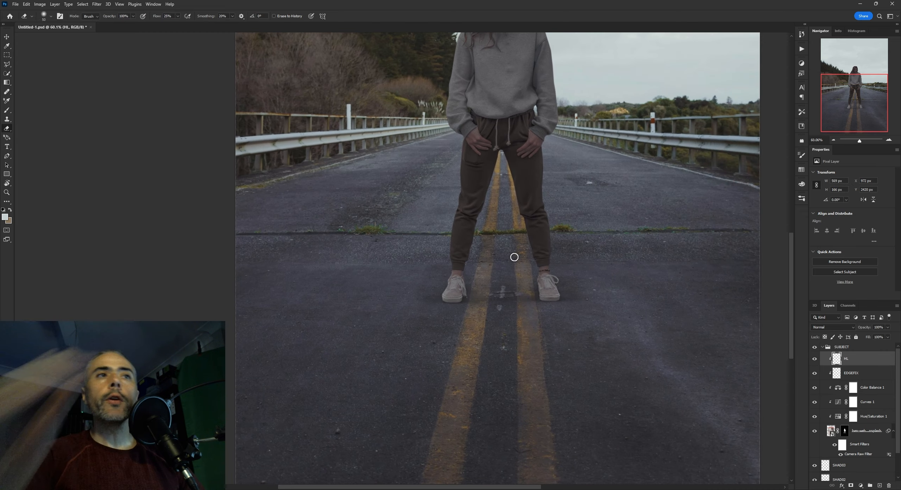
scroll(618, 247, "up", 3)
scroll(468, 228, "up", 3)
scroll(468, 226, "up", 2)
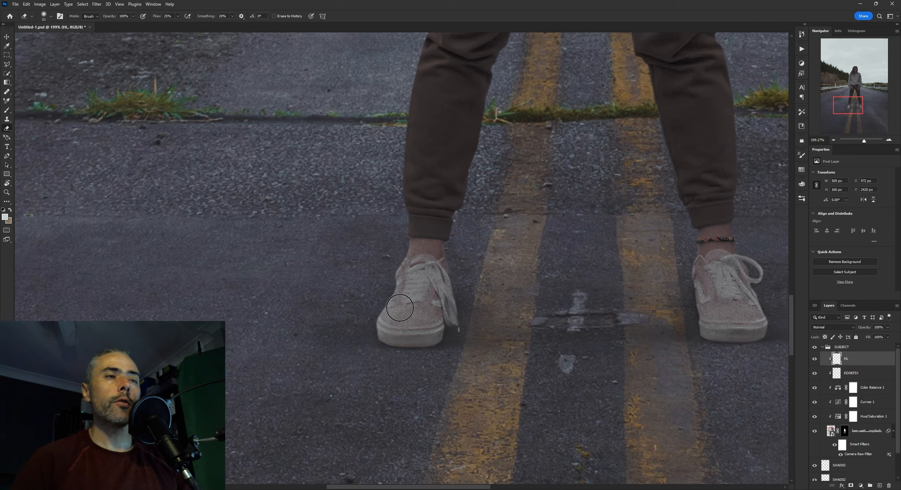
scroll(539, 261, "down", 4)
scroll(545, 248, "up", 2)
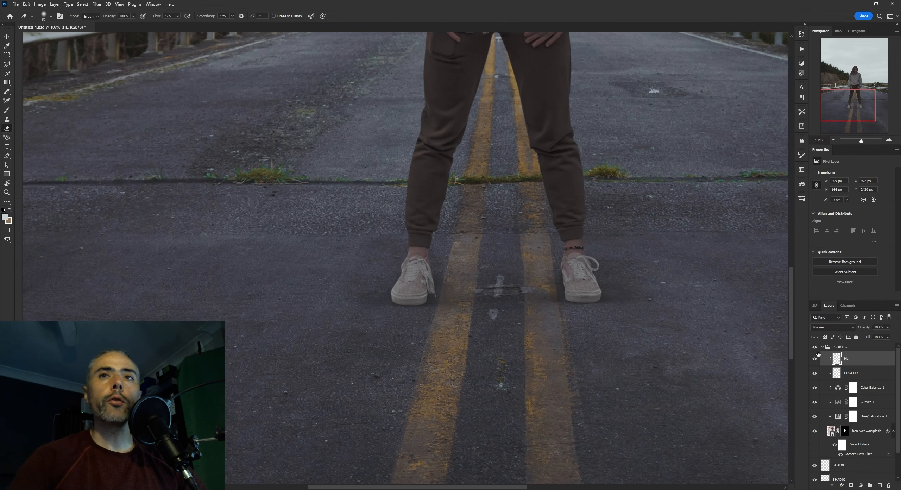
left_click(814, 359)
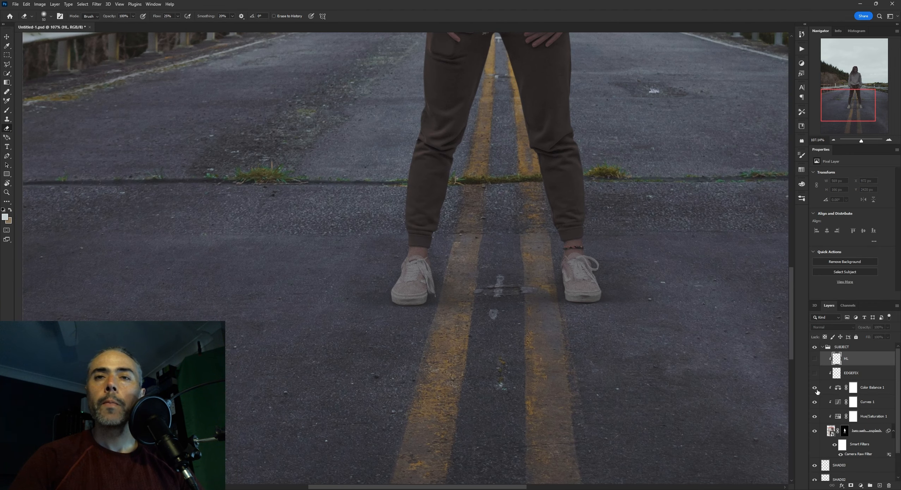
left_click(815, 358)
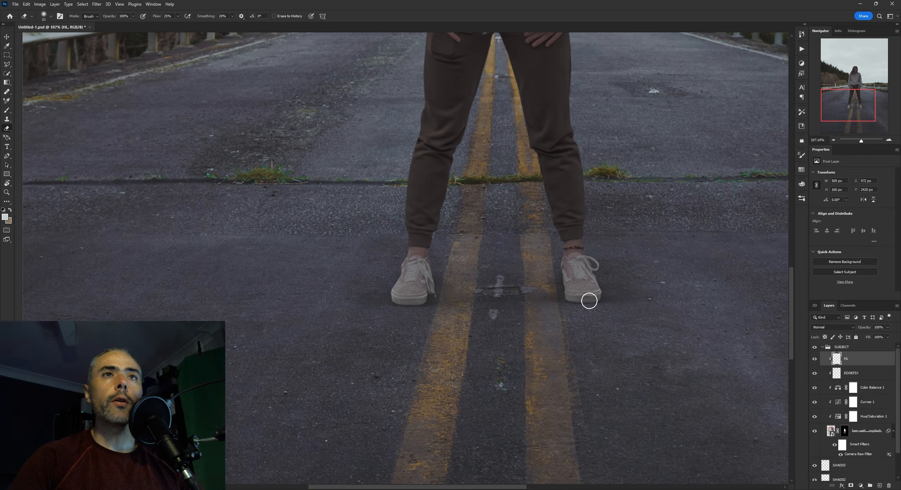
Create a new layer above HL, clip it to the subject, and rename it SHAD
scroll(589, 301, "up", 2)
left_click(881, 485)
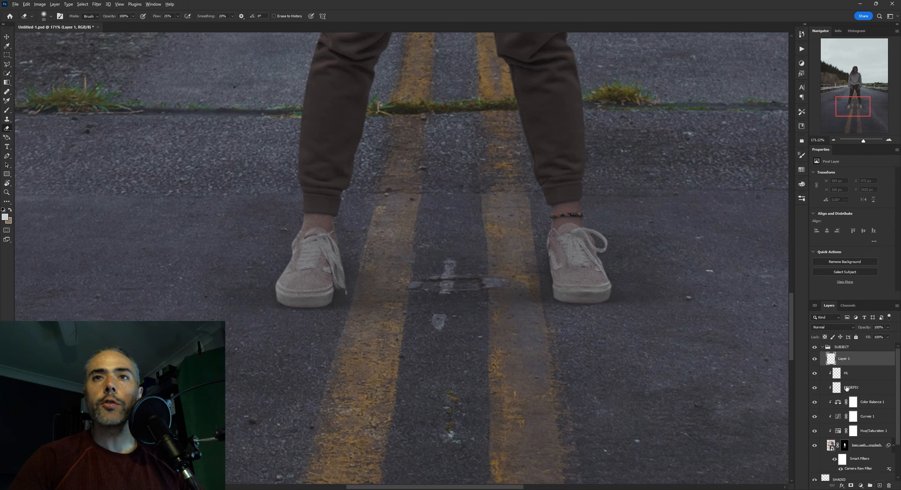
left_click(840, 365, "alt")
key("b")
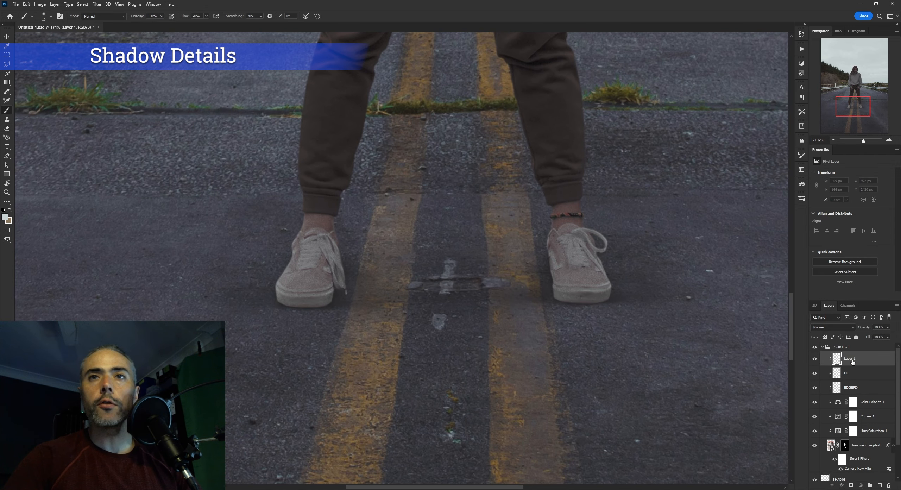
type("SHAD")
key("Return")
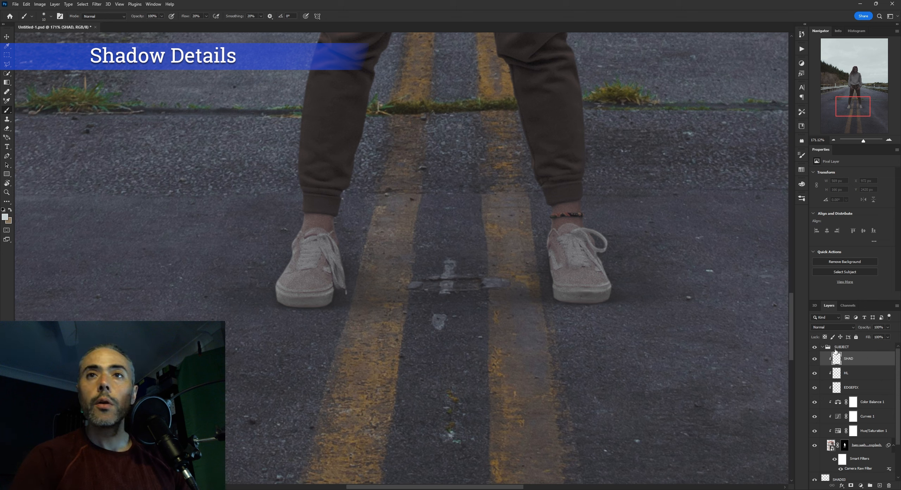
Choose the Brush and sample a very dark shadow colour from the road spot just below the grass tuft
left_click(415, 112, "alt")
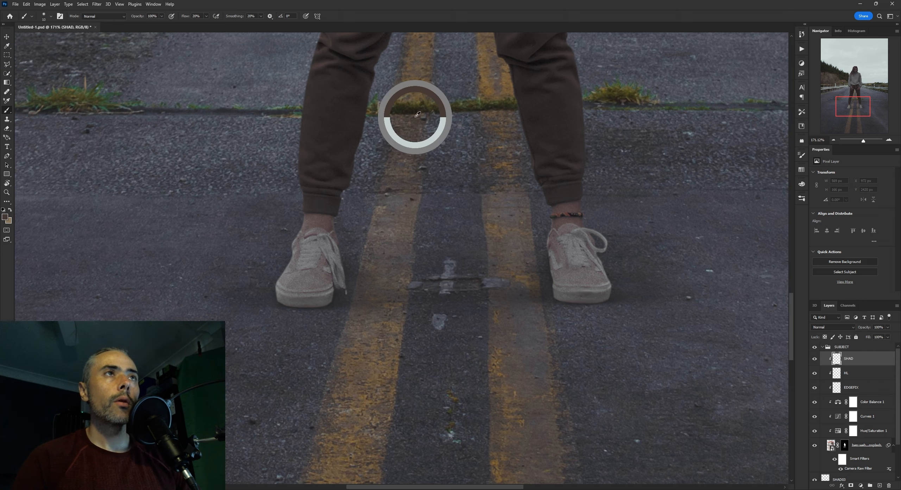
left_click(92, 131, "alt")
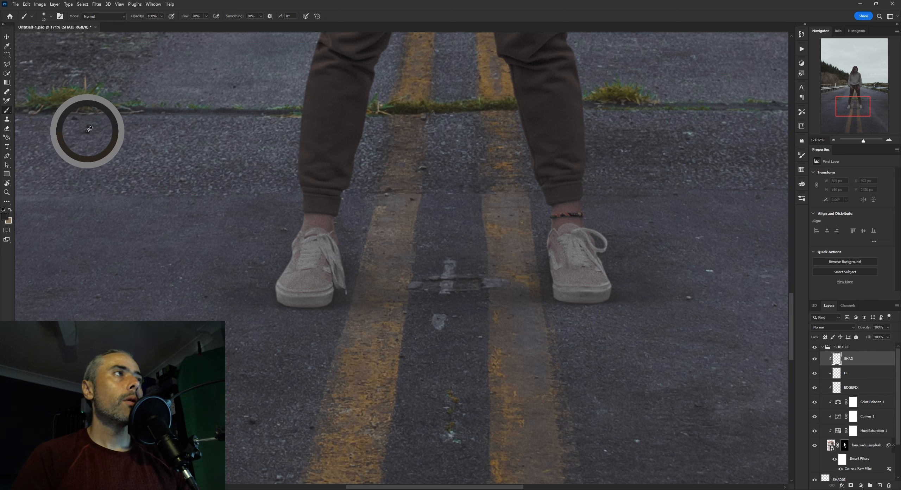
key("z")
left_click_drag(343, 261, 352, 243)
key("z")
left_click(174, 141, "alt")
key("b")
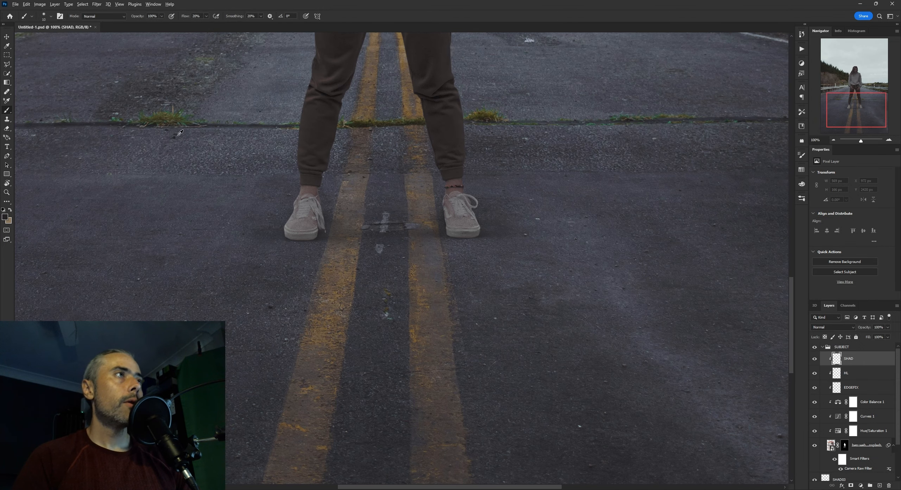
left_click(176, 137, "alt")
key("z")
left_click_drag(166, 131, 201, 136)
key("b")
left_click(189, 151, "alt")
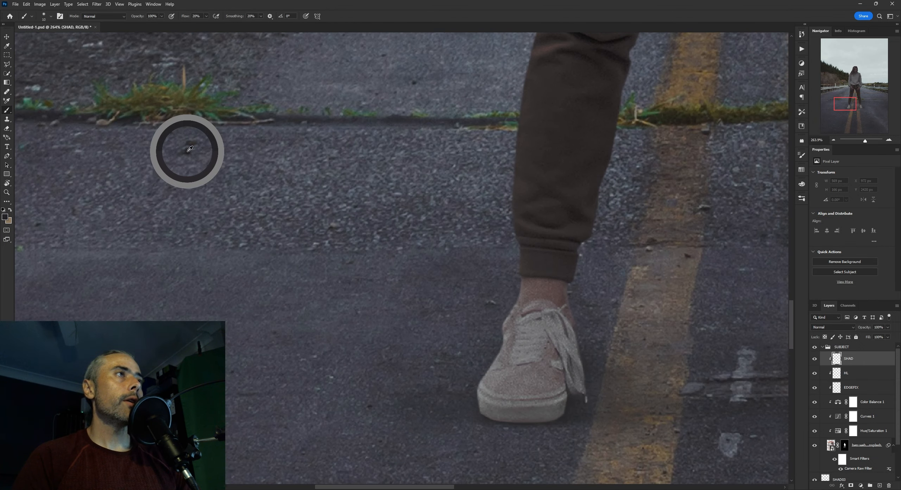
Paint thin shadows between the left shoe's laces and along its hanging lace with a very small brush
key("z")
left_click_drag(424, 185, 387, 187)
left_click_drag(493, 272, 436, 251)
left_click_drag(396, 200, 422, 204)
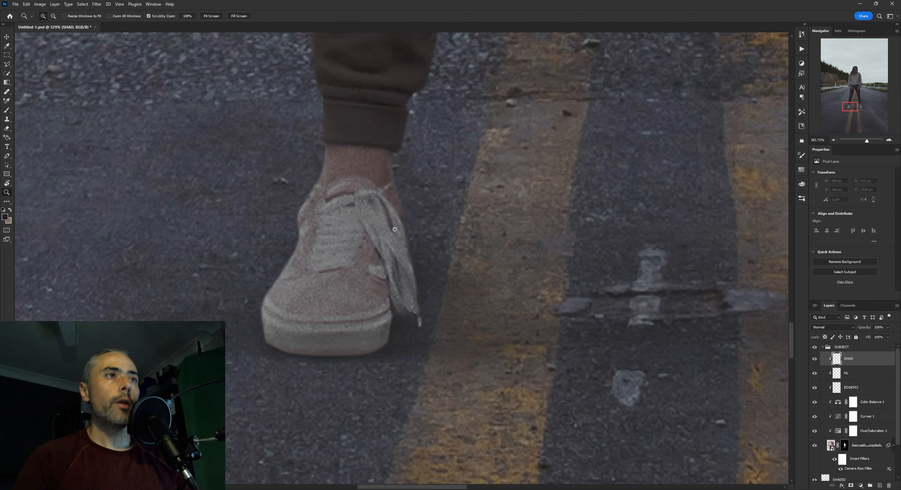
key("b")
left_click_drag(363, 223, 368, 238)
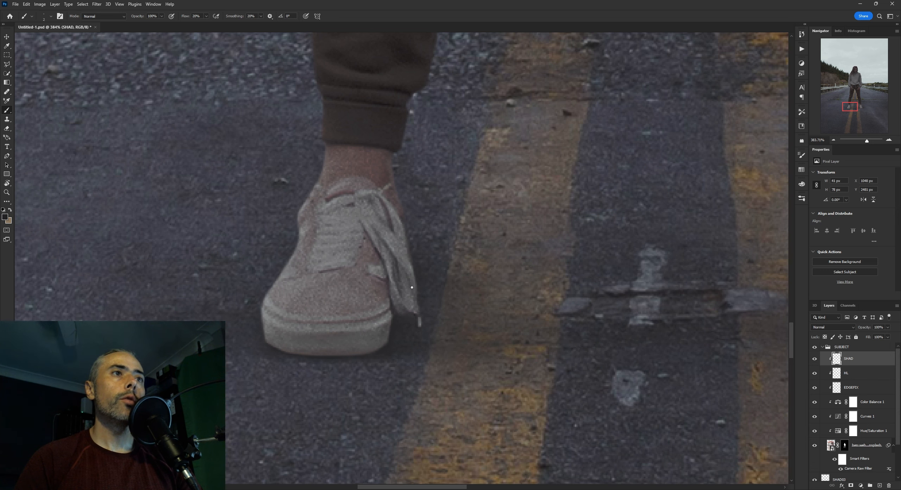
left_click_drag(378, 276, 412, 282)
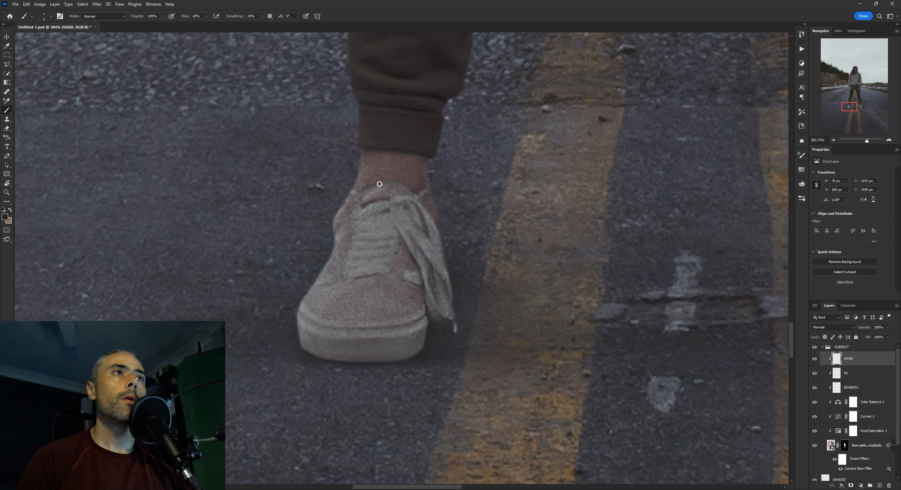
Shade the lower edge and inner corner of the left shoe's sole with a larger soft brush
left_click_drag(408, 327, 346, 329)
left_click_drag(423, 351, 378, 334)
key("bracketright")
key("bracketright")
key("bracketright")
key("bracketright")
key("bracketright")
key("bracketright")
key("bracketright")
key("bracketright")
key("bracketright")
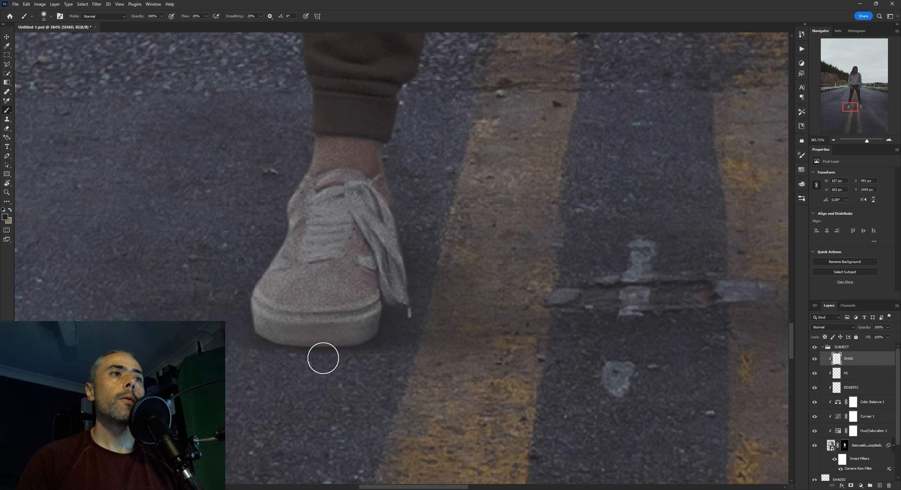
left_click_drag(327, 358, 380, 334)
left_click_drag(442, 292, 428, 302)
key("bracketright")
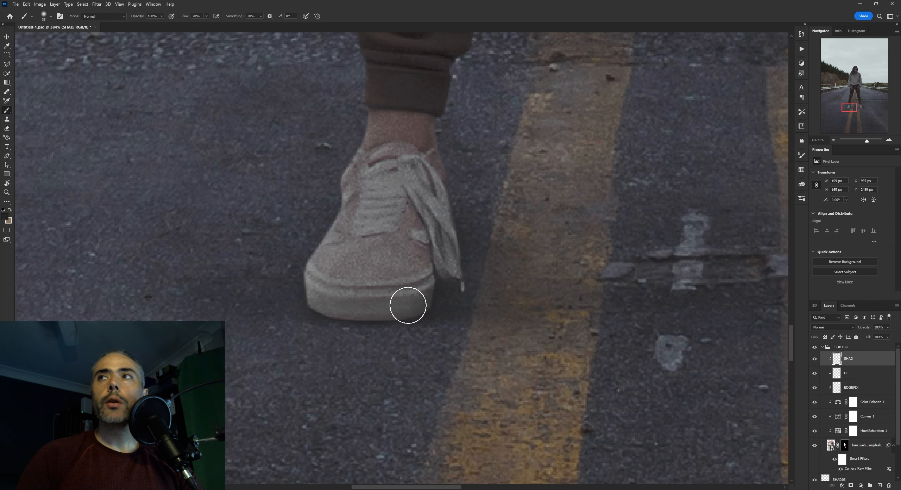
left_click_drag(403, 297, 449, 305)
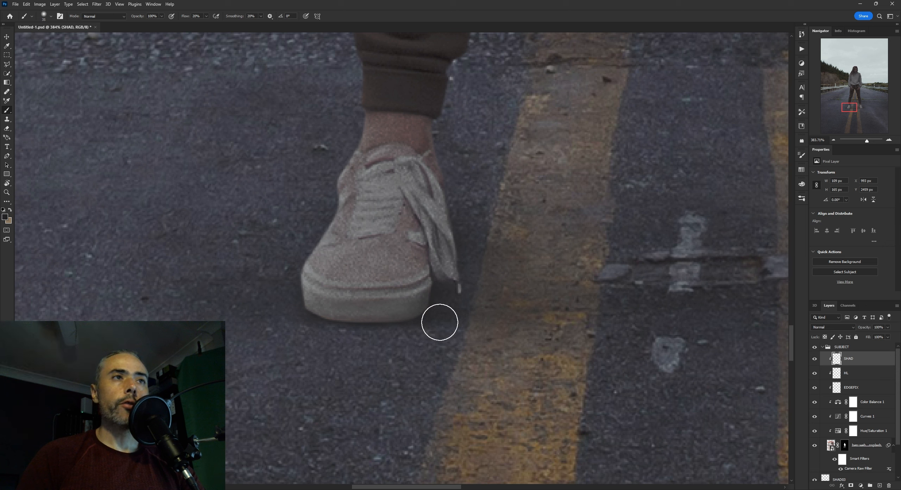
Darken the tip of the left shoe's hanging lace and the adjoining sole edge with a smaller brush
key("bracketleft")
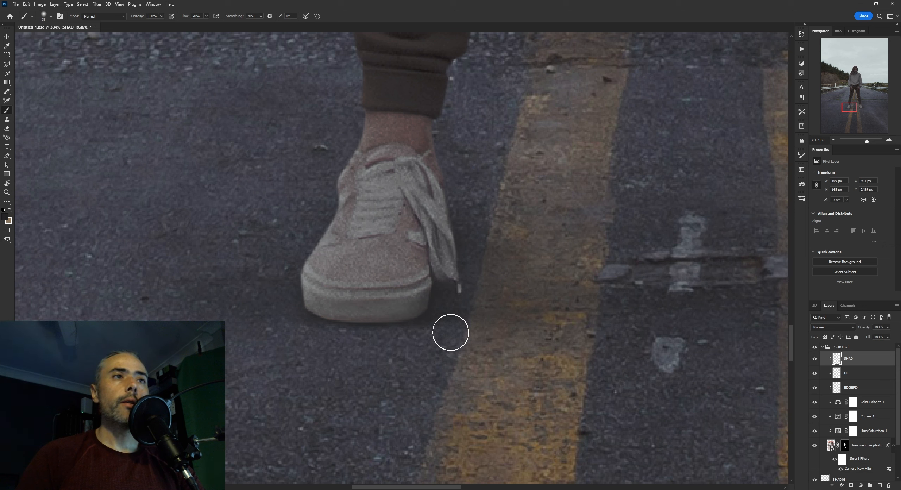
key("bracketleft")
key("bracketleft")
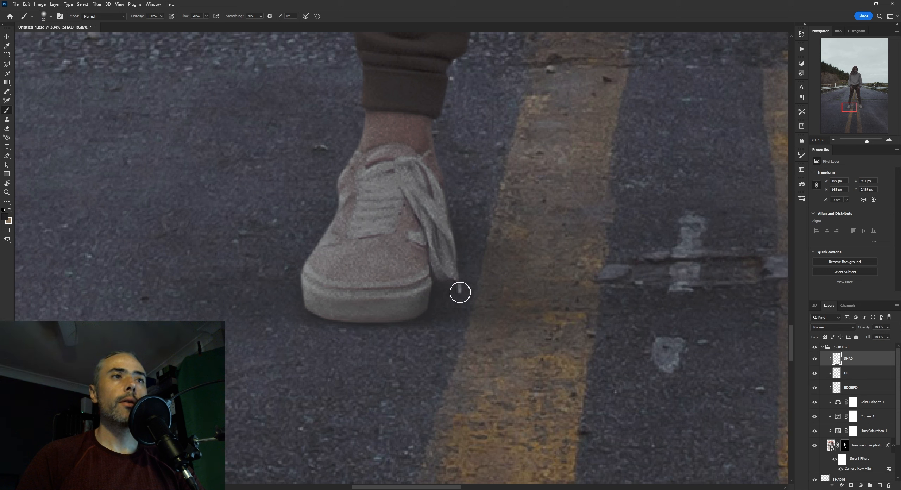
key("bracketright")
mouse_move(435, 299)
left_mouse_down()
mouse_move(410, 317)
mouse_move(444, 309)
left_mouse_up()
key("bracketleft")
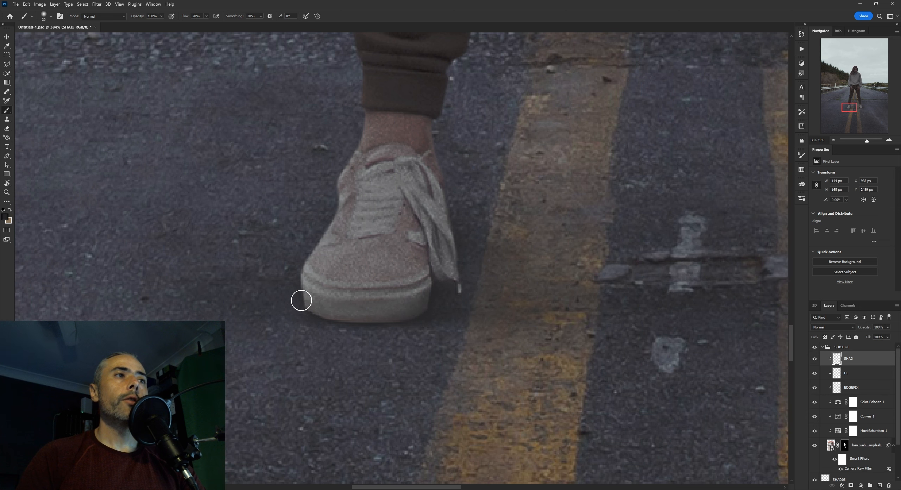
Enlarge the brush and paint soft shadow on the outer and inner sides of the left shoe's sole
key("bracketright")
key("bracketright")
key("bracketright")
mouse_move(292, 282)
left_mouse_down()
mouse_move(319, 310)
mouse_move(298, 306)
mouse_move(445, 295)
mouse_move(430, 302)
left_mouse_up()
mouse_move(519, 290)
left_mouse_down()
mouse_move(500, 294)
mouse_move(552, 295)
left_mouse_up()
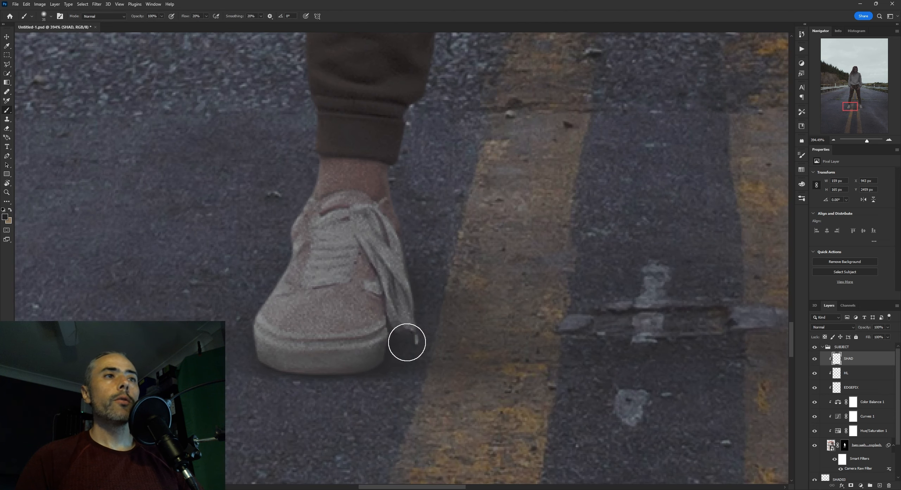
mouse_move(390, 368)
left_mouse_down()
mouse_move(406, 370)
mouse_move(402, 344)
left_mouse_up()
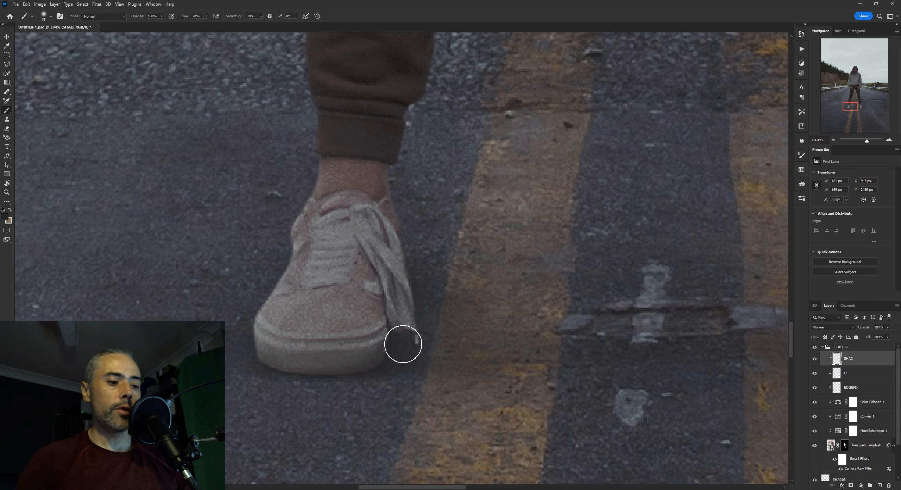
Review the left shoe's shading up close and at full-scene scale, toggling the SHAD layer's visibility to compare
key("e")
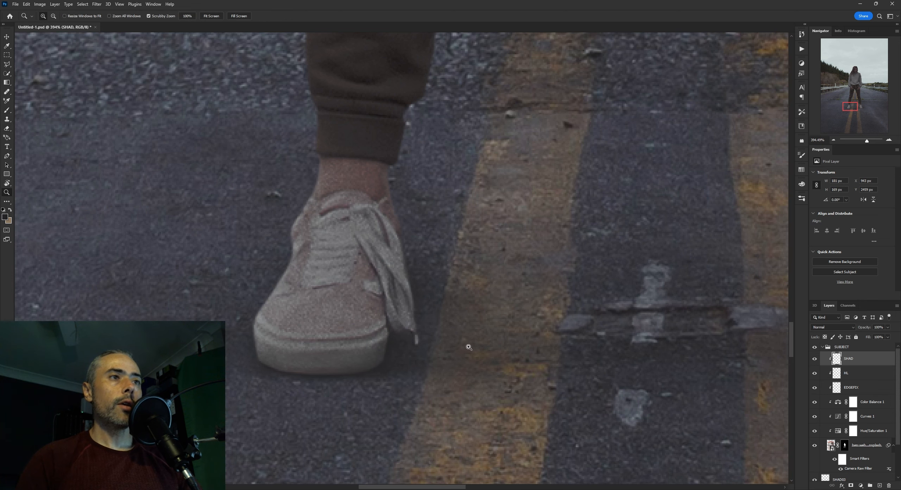
mouse_move(467, 346)
left_mouse_down()
mouse_move(445, 348)
mouse_move(455, 344)
left_mouse_up()
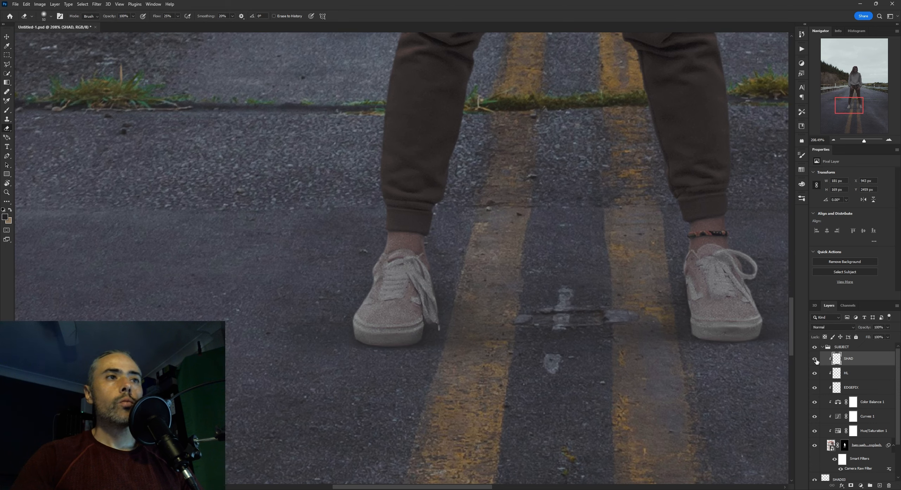
left_click_drag(553, 312, 533, 295)
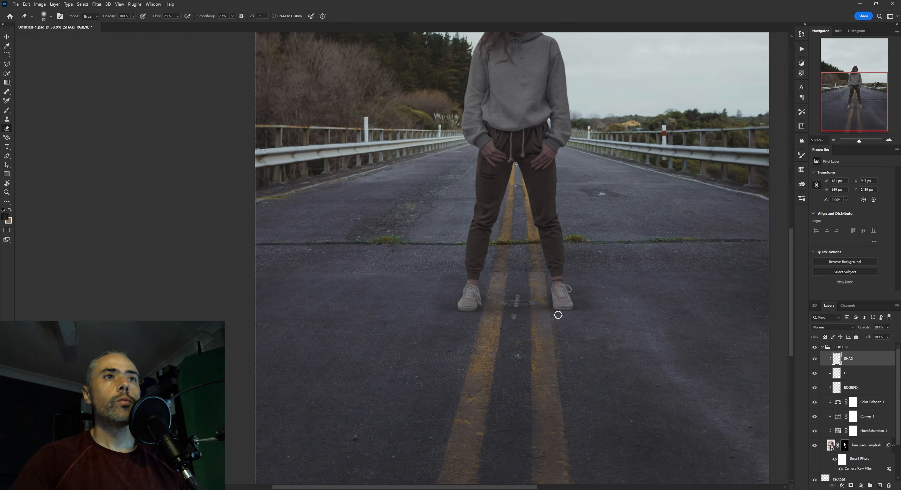
left_click_drag(462, 292, 471, 293)
mouse_move(521, 314)
left_mouse_down()
mouse_move(536, 313)
mouse_move(522, 311)
left_mouse_up()
left_click_drag(468, 286, 477, 285)
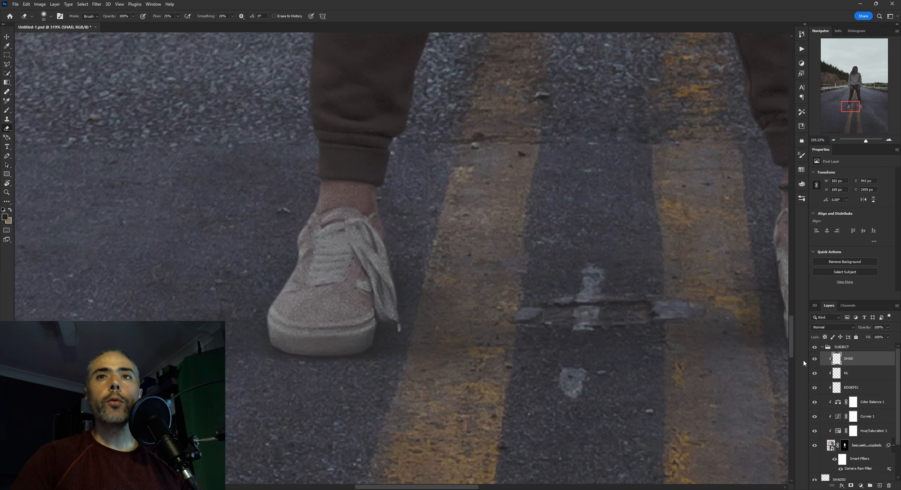
left_click(813, 360)
left_click(813, 361)
left_click(814, 361)
left_click(813, 360)
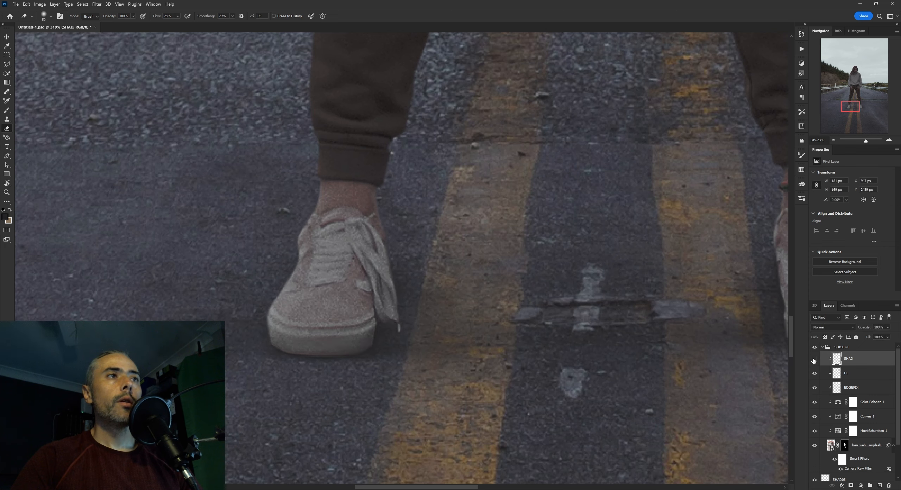
left_click(813, 360)
left_click(814, 360)
Paint fine shadows beside the right shoe's lace loop and loose lace with a small brush
scroll(524, 288, "down", 2)
mouse_move(678, 309)
left_mouse_down()
mouse_move(489, 295)
mouse_move(535, 293)
left_mouse_up()
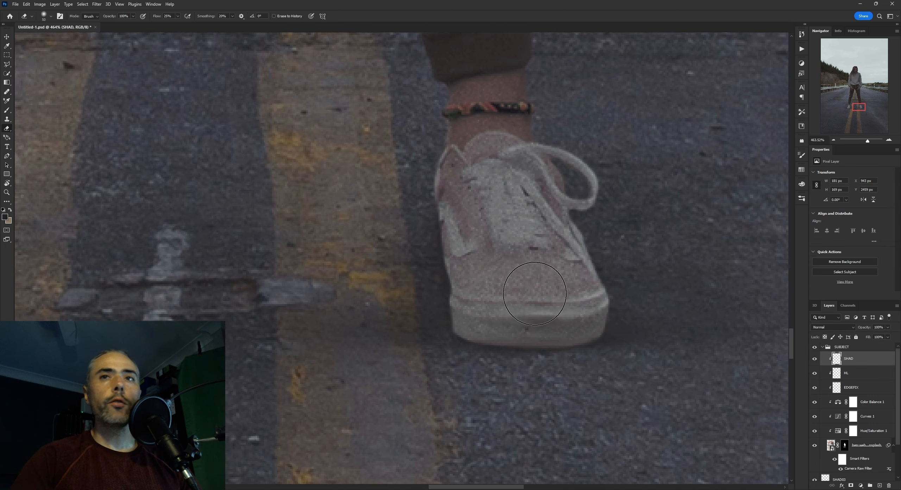
key("b")
left_click_drag(472, 279, 445, 307)
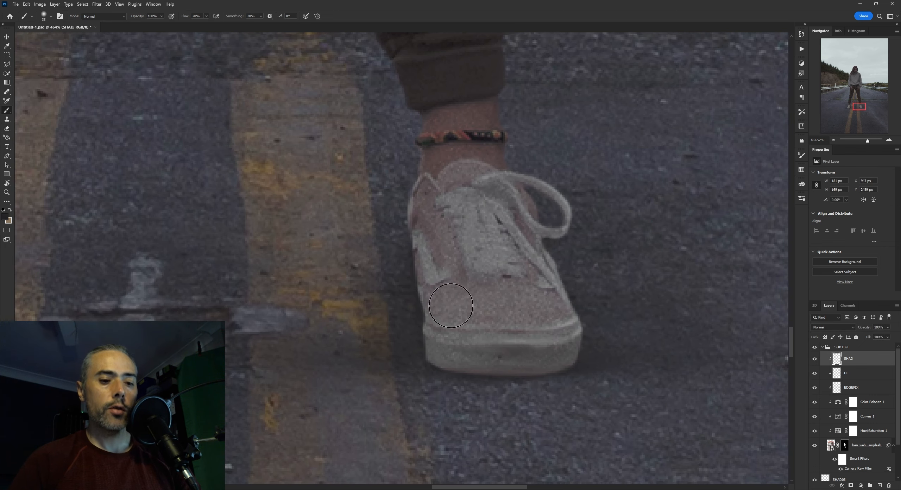
key("bracketleft")
key("bracketleft")
key("bracketleft")
key("bracketleft")
key("bracketleft")
key("bracketleft")
key("bracketleft")
key("bracketleft")
key("bracketleft")
key("bracketleft")
key("bracketleft")
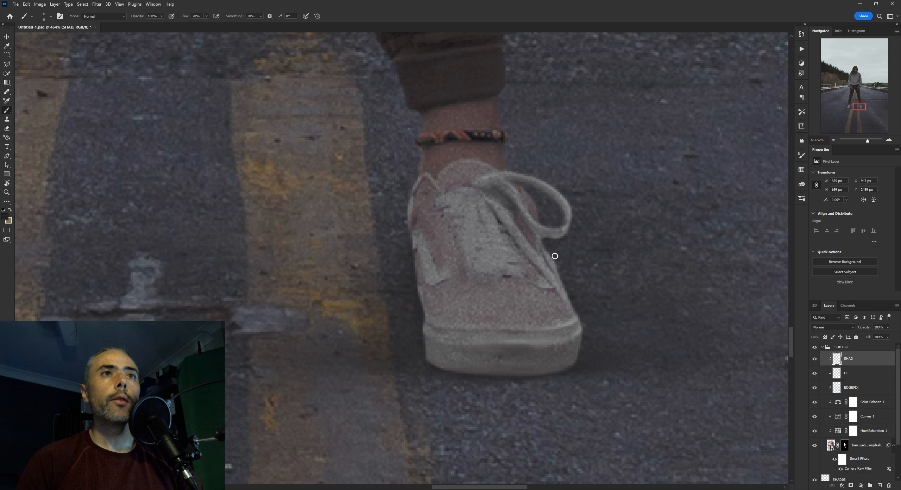
Deepen the gaps between the right shoe's crossed laces with an even finer brush
key("bracketleft")
key("bracketleft")
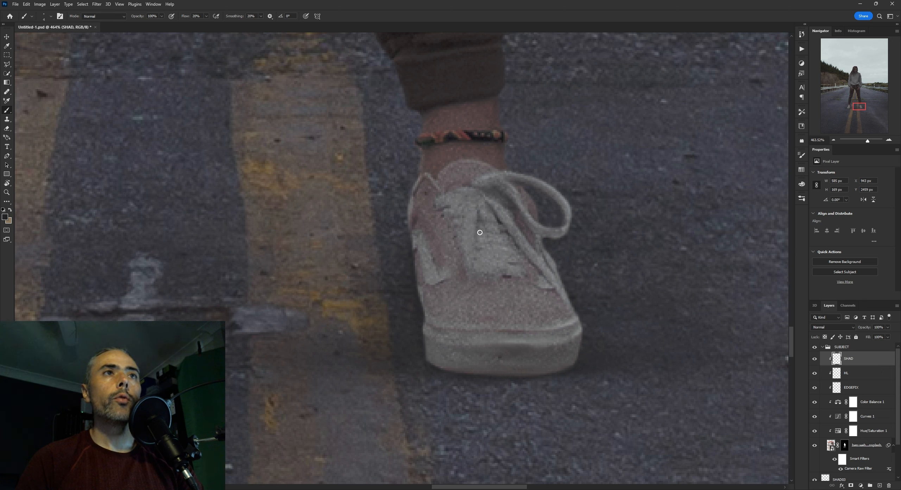
key("bracketleft")
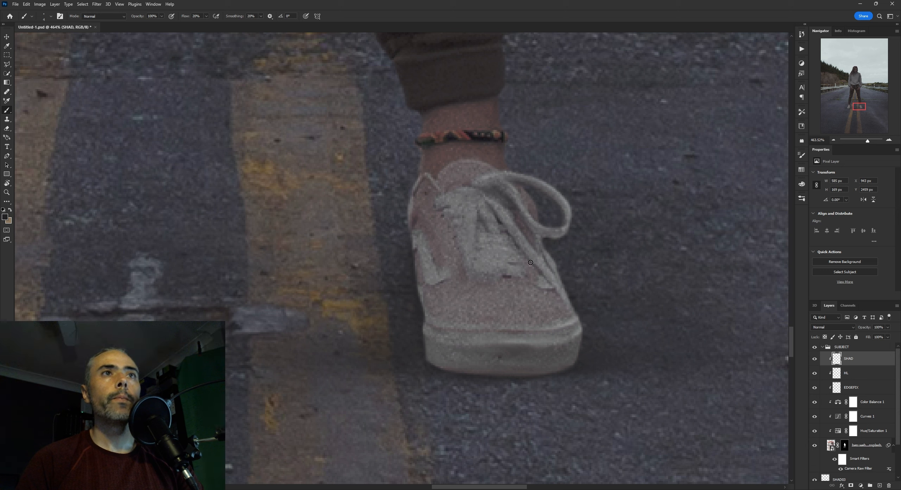
Enlarge the brush and paint soft shadow down the inner side of the right shoe, from the collar to the sole
key("bracketright")
key("bracketright")
key("bracketright")
key("bracketright")
key("bracketright")
key("bracketright")
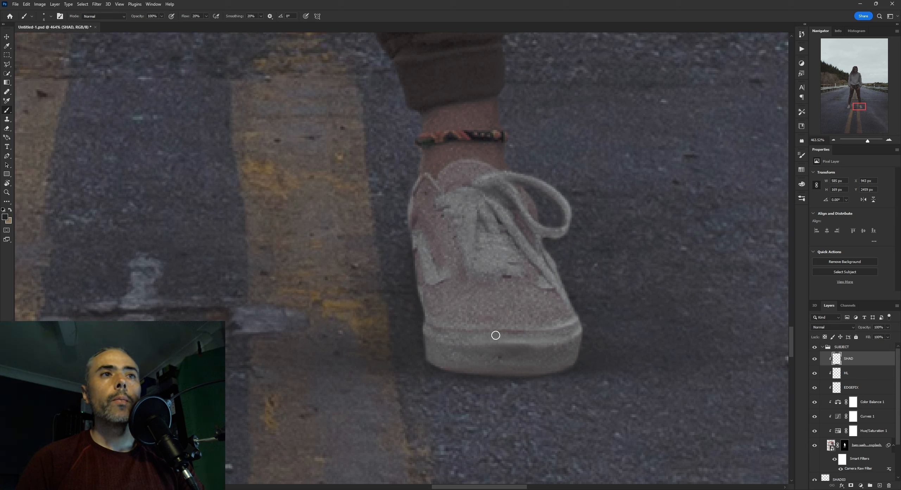
key("bracketright")
key("bracketright")
key("bracketright")
key("bracketright")
key("bracketright")
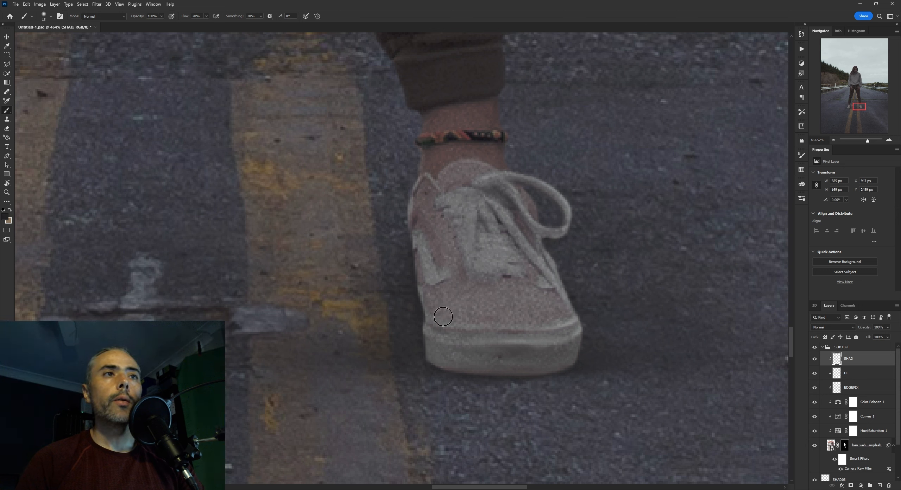
left_click_drag(411, 203, 416, 198)
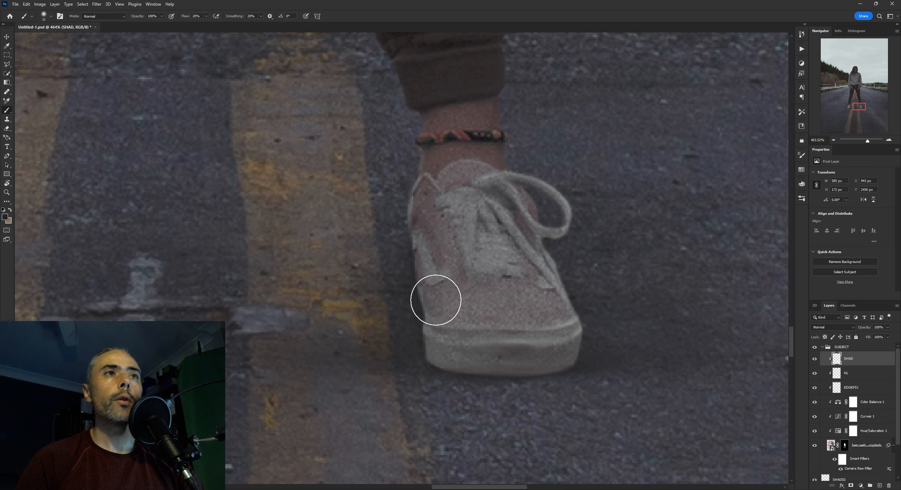
key("bracketleft")
key("bracketleft")
left_click_drag(426, 359, 414, 336)
Paint broad soft shadow along the right shoe's rubber sole and toe edge, varying the brush size
key("bracketleft")
key("bracketright")
key("bracketright")
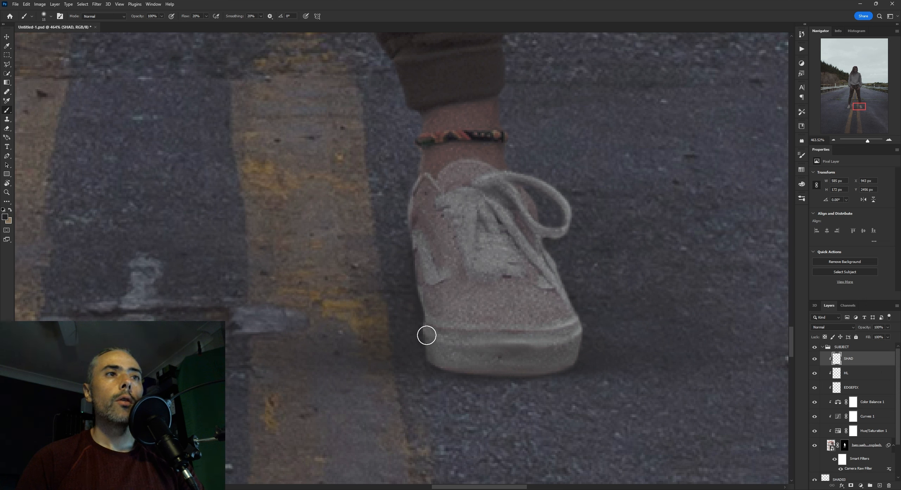
left_click_drag(448, 357, 589, 371)
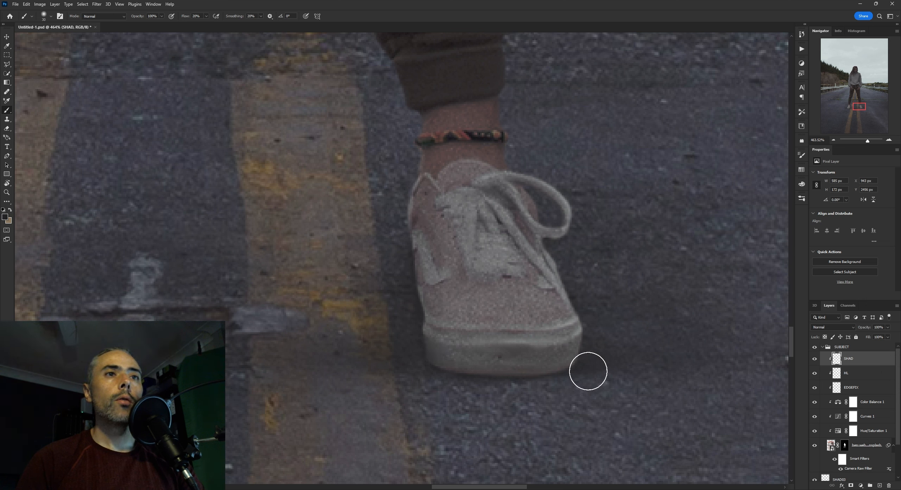
key("bracketleft")
key("bracketleft")
left_click_drag(517, 382, 605, 367)
key("bracketright")
key("bracketright")
key("bracketright")
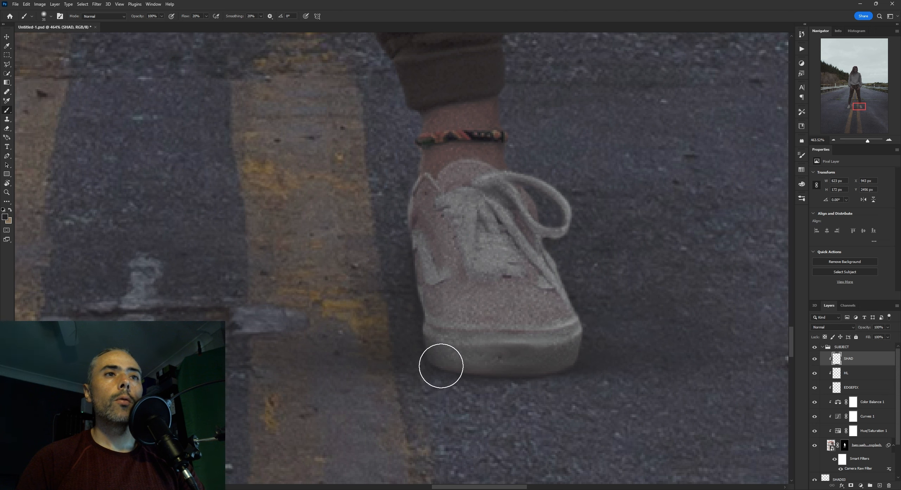
left_click_drag(441, 367, 635, 337)
left_click_drag(402, 350, 599, 327)
Lightly erase shadow at the outer edge of the right shoe's toe, compare with SHAD hidden, and save the document
key("e")
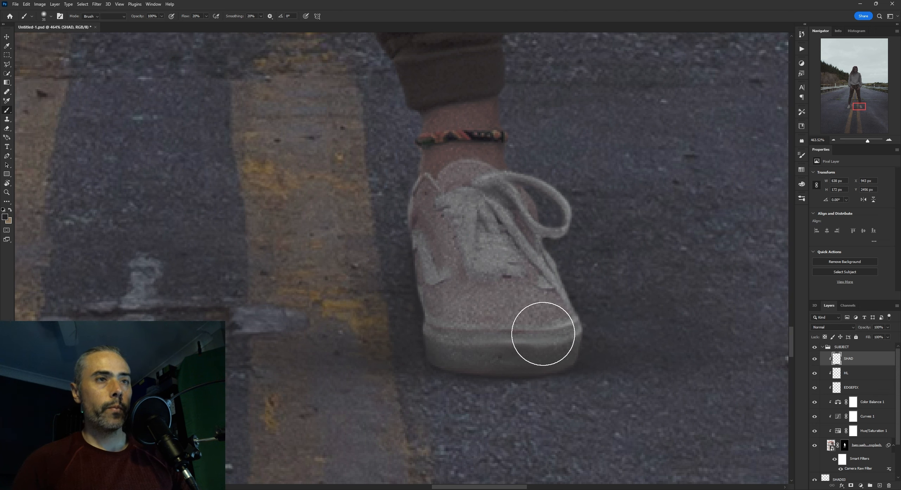
mouse_move(630, 318)
left_mouse_down()
mouse_move(609, 312)
mouse_move(621, 312)
left_mouse_up()
left_click(814, 359)
left_click_drag(703, 313, 659, 297)
left_click(814, 359)
key("ctrl+s")
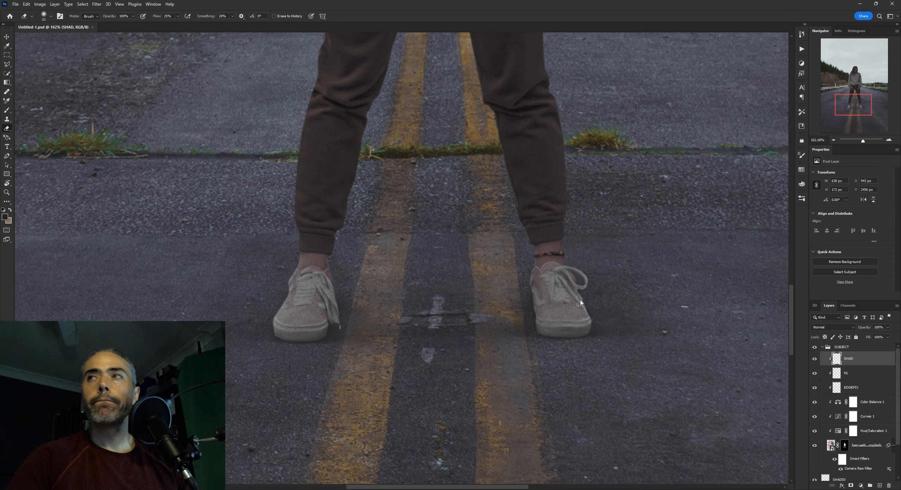
Paint fine shadow details around the right shoe's collar and upper laces on SHAD with a very small brush
key("b")
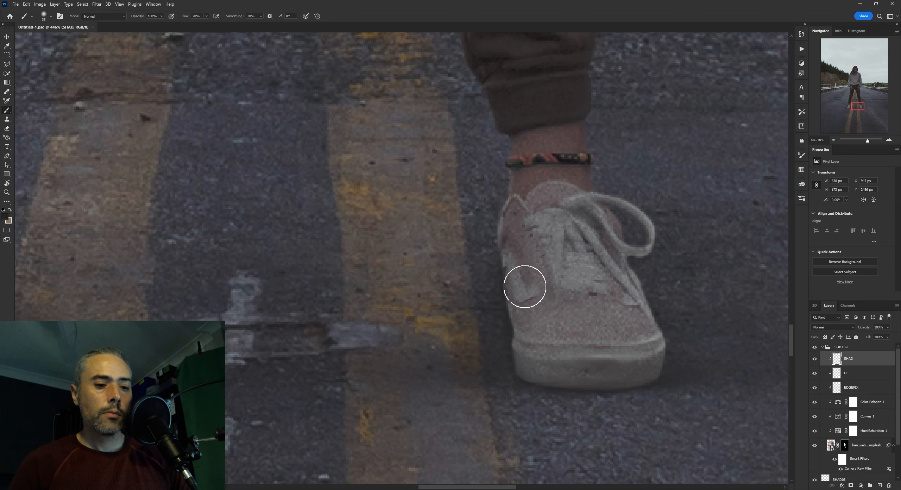
left_click_drag(522, 277, 507, 283)
key("bracketleft")
key("bracketleft")
key("bracketleft")
key("bracketleft")
key("bracketleft")
key("bracketleft")
key("bracketleft")
key("bracketleft")
key("bracketleft")
key("bracketleft")
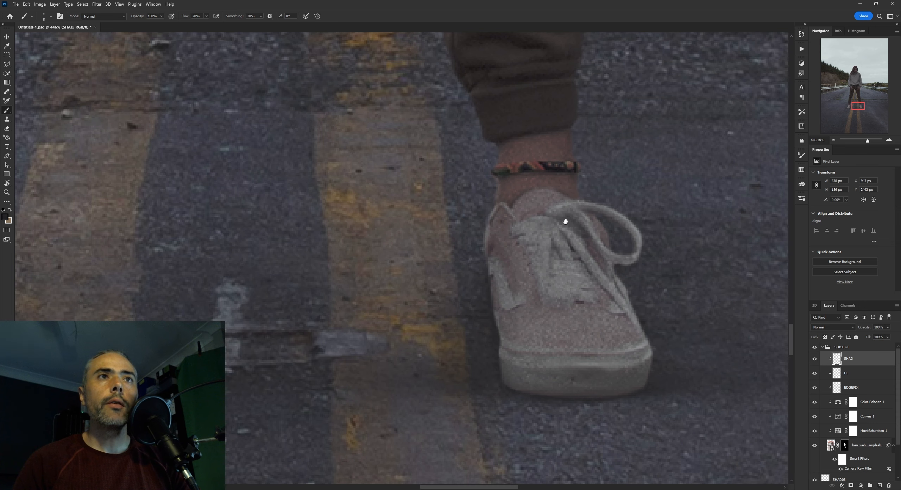
left_click_drag(565, 221, 572, 212)
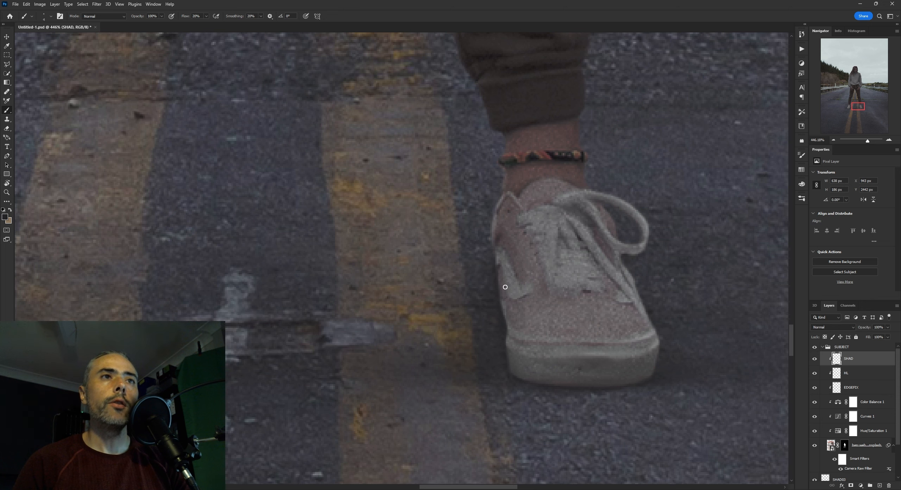
Enlarge the brush and paint soft shadow over the inner collar of the right shoe
key("bracketright")
key("bracketright")
key("bracketright")
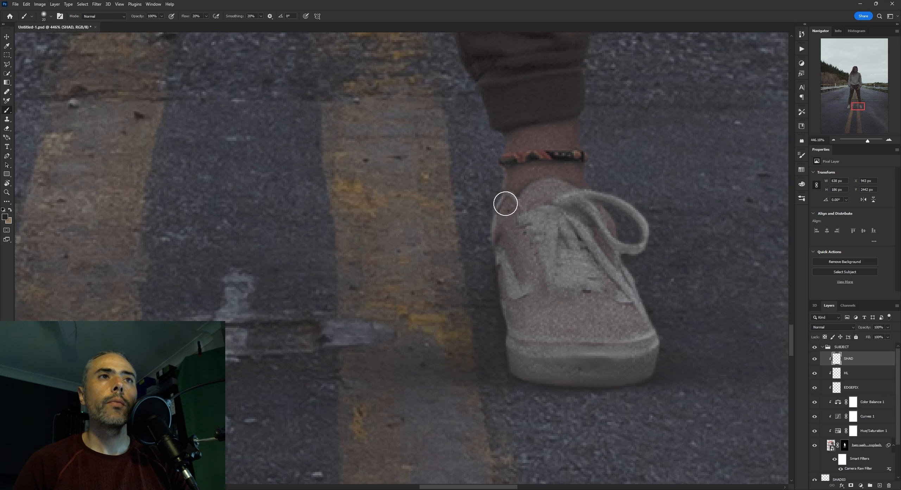
left_click_drag(598, 318, 573, 361, "ctrl")
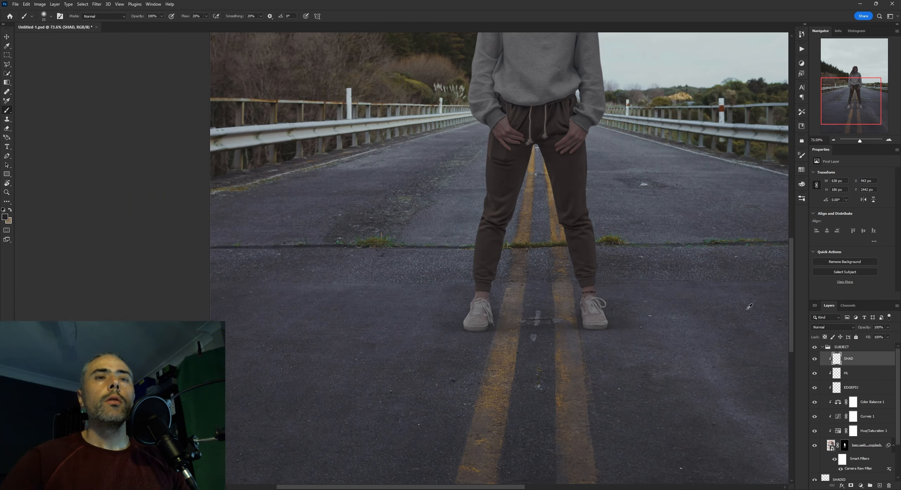
Review both shoes' shading up close and at full-scene scale, toggling the SHAD layer's visibility to compare
scroll(609, 316, "up", 8, "alt")
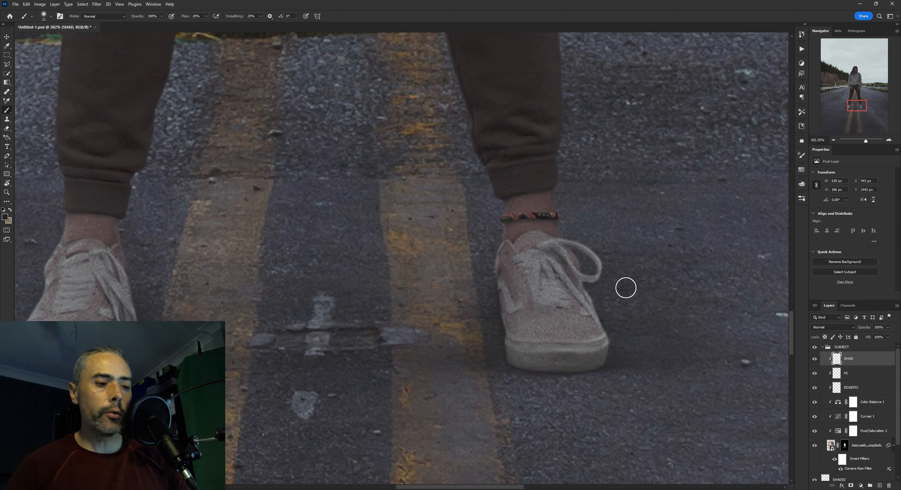
key("e")
scroll(476, 295, "down", 7, "alt")
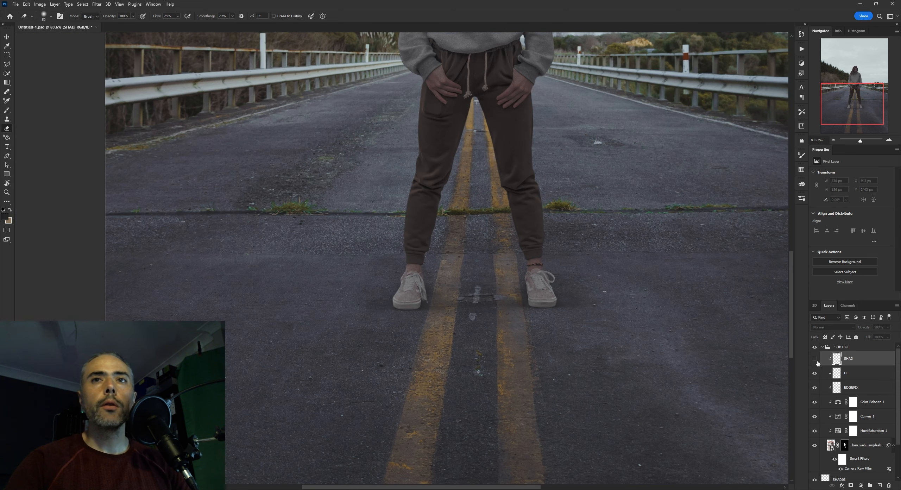
scroll(594, 297, "down", 2, "alt")
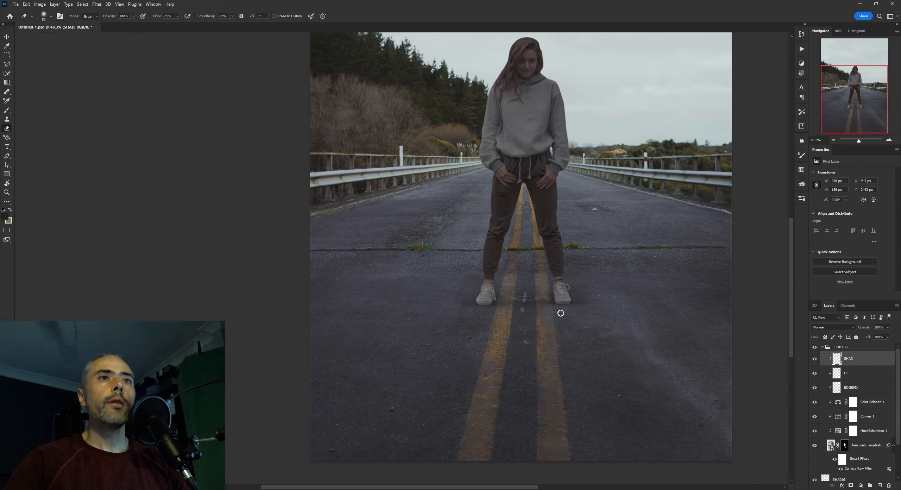
scroll(561, 311, "up", 8, "alt")
scroll(547, 291, "down", 7, "alt")
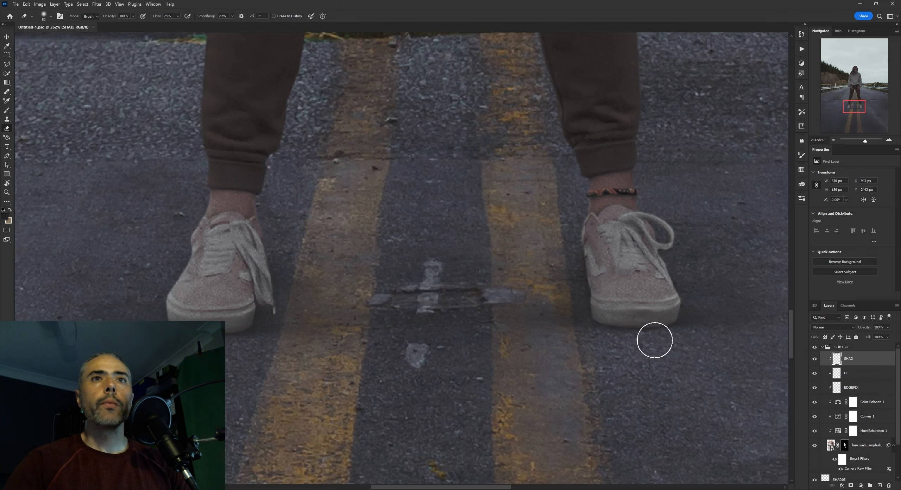
scroll(549, 299, "up", 6, "alt")
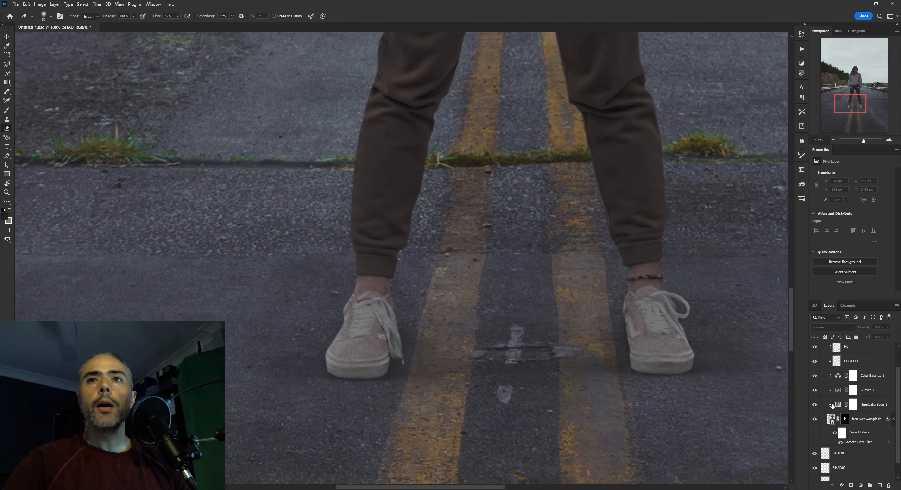
key("ctrl+comma")
left_click(815, 358)
scroll(834, 394, "down", 2)
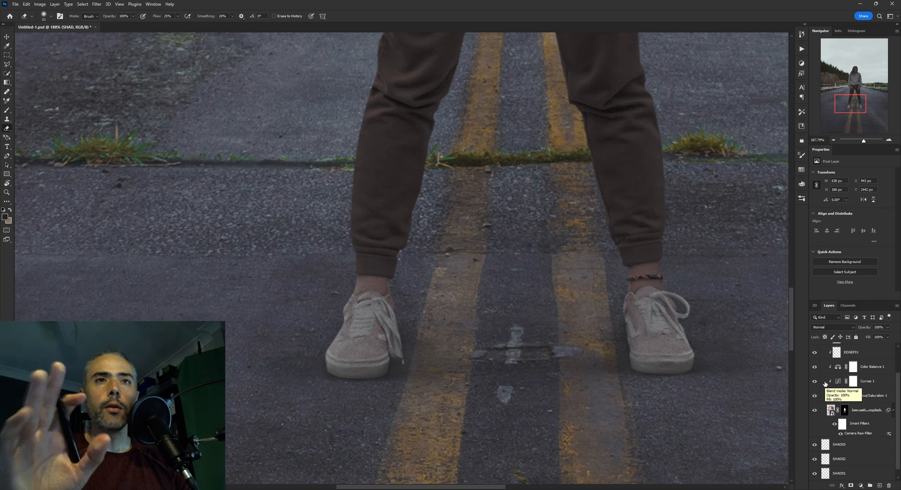
scroll(830, 375, "up", 2)
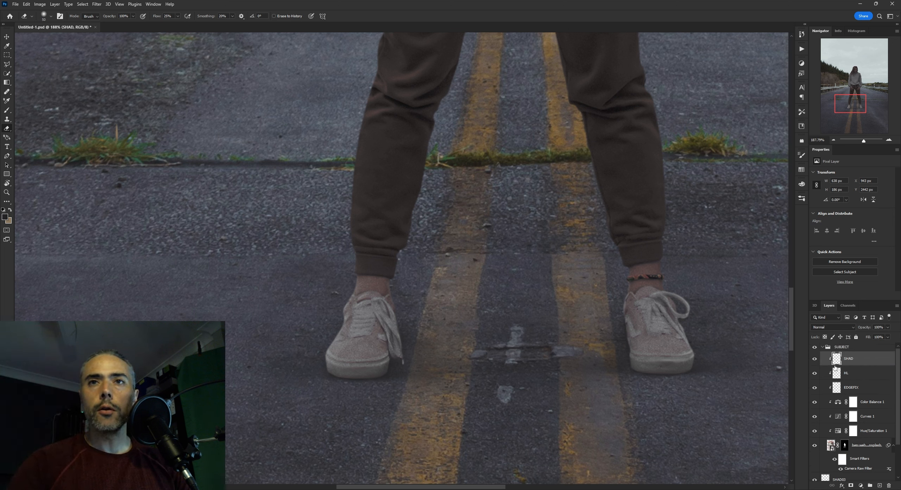
Hide all layers clipped to the subject, then show Hue/Saturation 1, Curves 1 and Color Balance 1 again to review the colour matching
left_click_drag(813, 364, 814, 430)
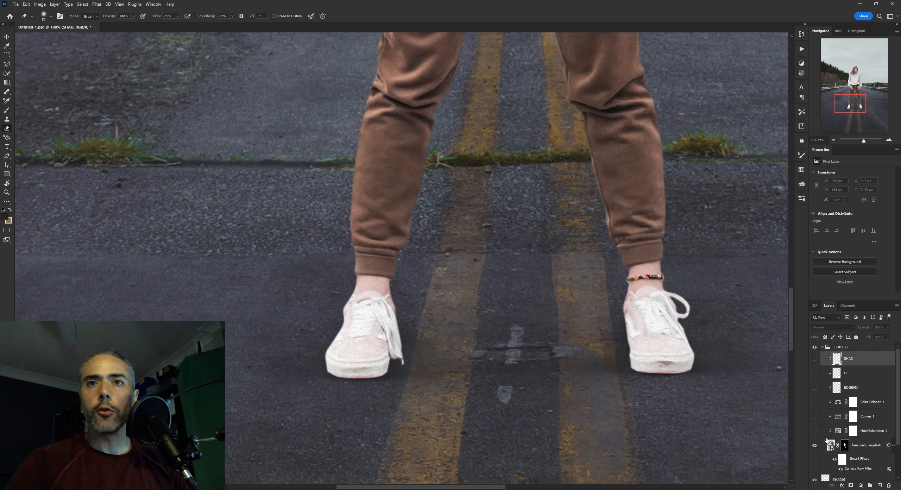
left_click(815, 424)
left_click(836, 418)
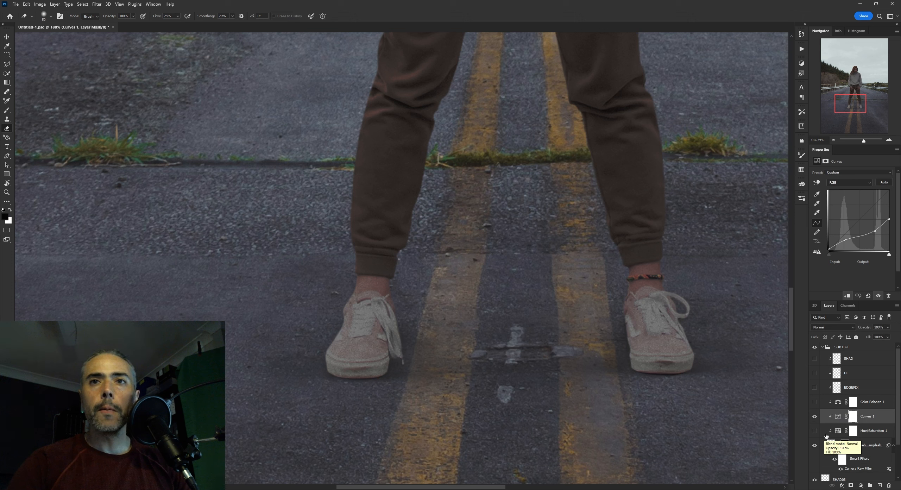
left_click(839, 430)
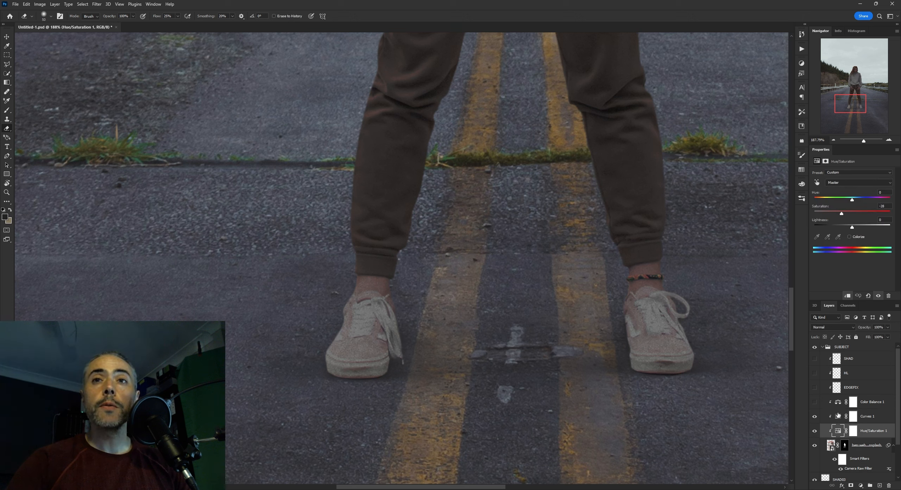
left_click(824, 404)
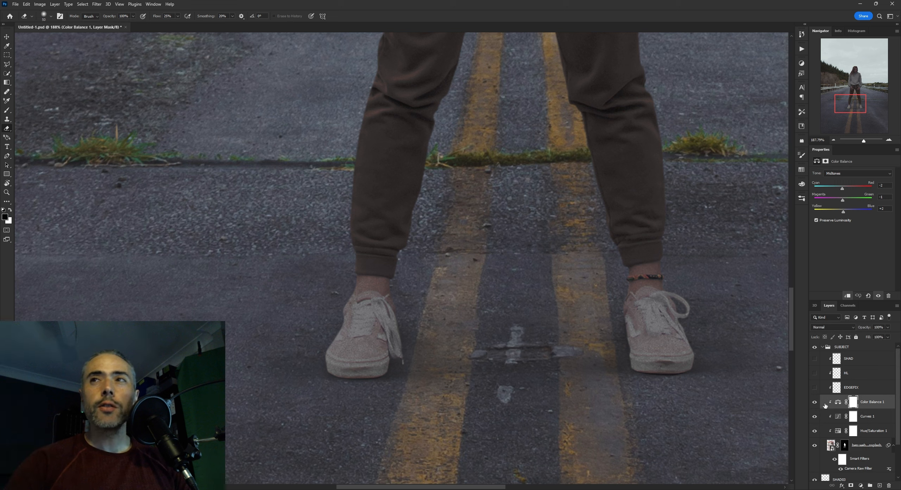
left_click(838, 404)
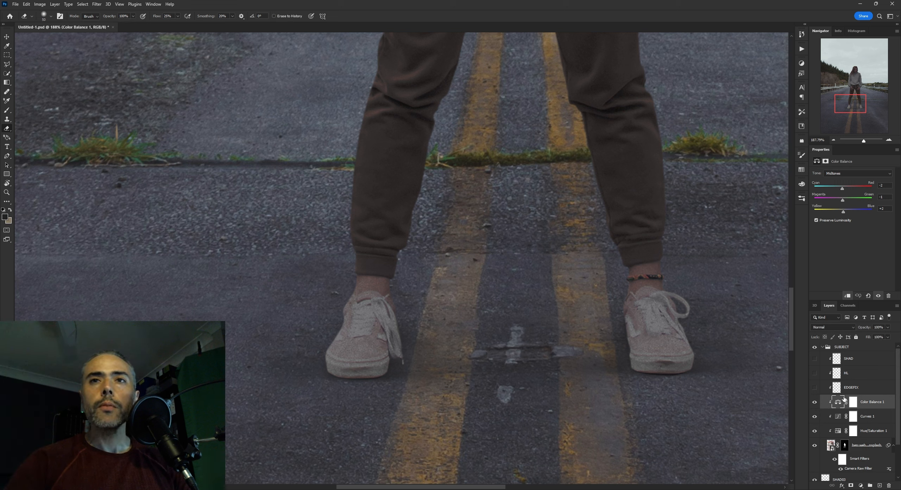
Show the EDGEFIX, HL and SHAD layers again one by one and inspect what each adds to the shoes
left_click(841, 389)
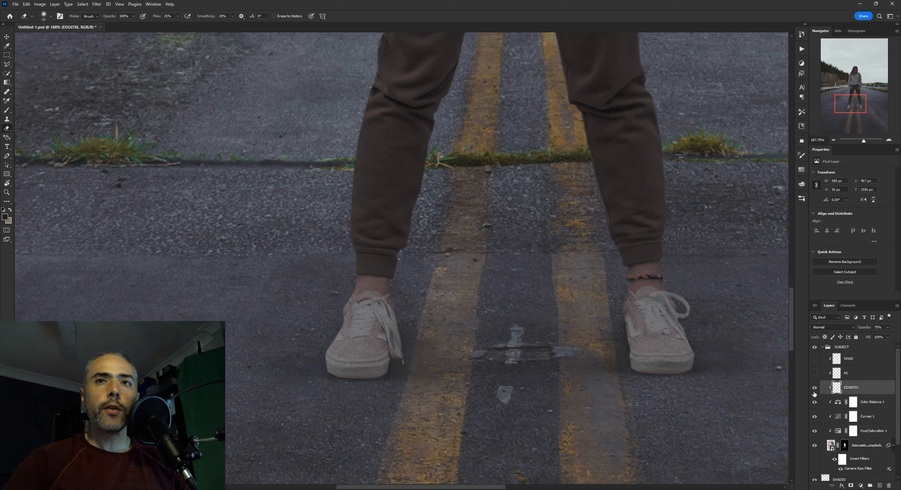
left_click(815, 387)
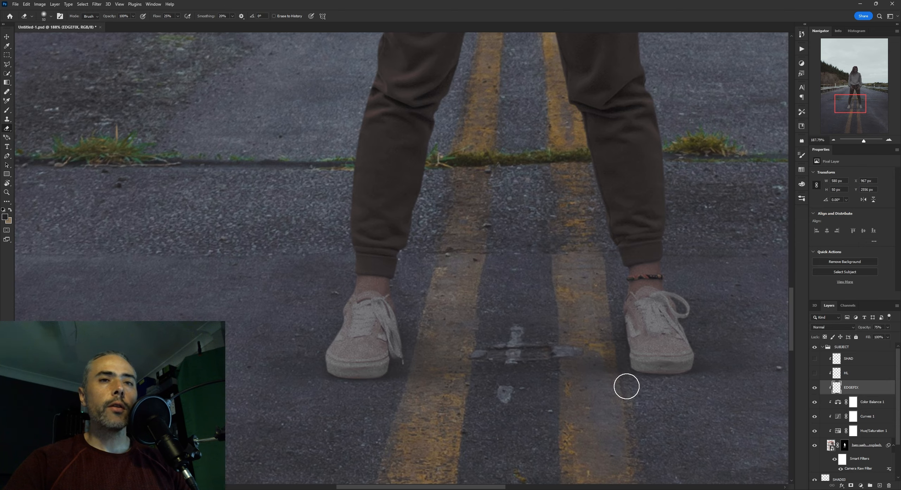
scroll(628, 385, "up", 2)
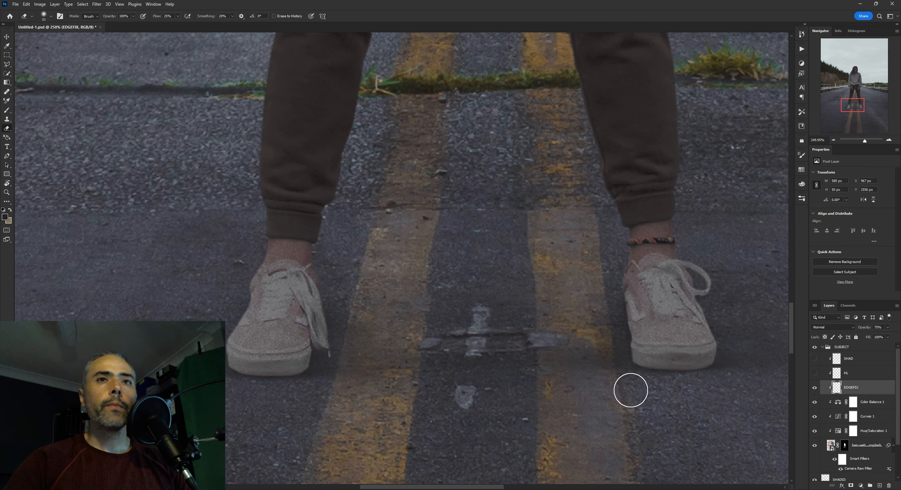
left_click(834, 375)
left_click(815, 373)
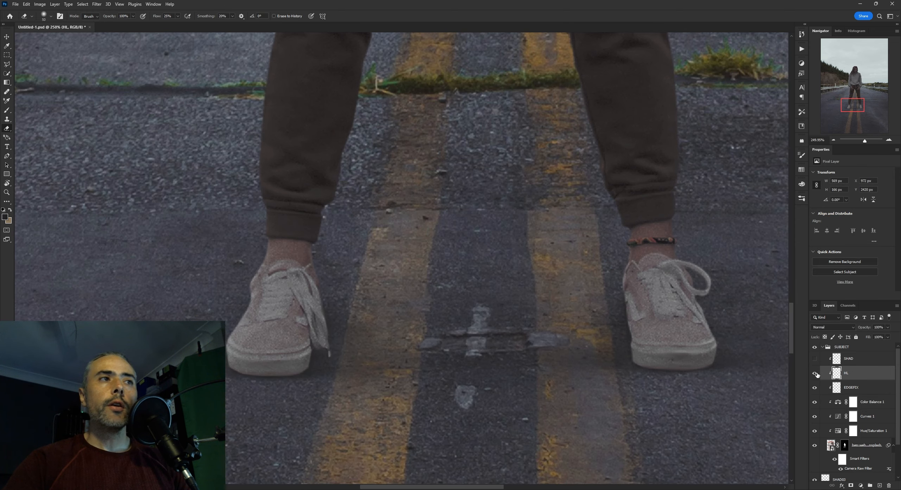
left_click(815, 359)
scroll(580, 330, "down", 4)
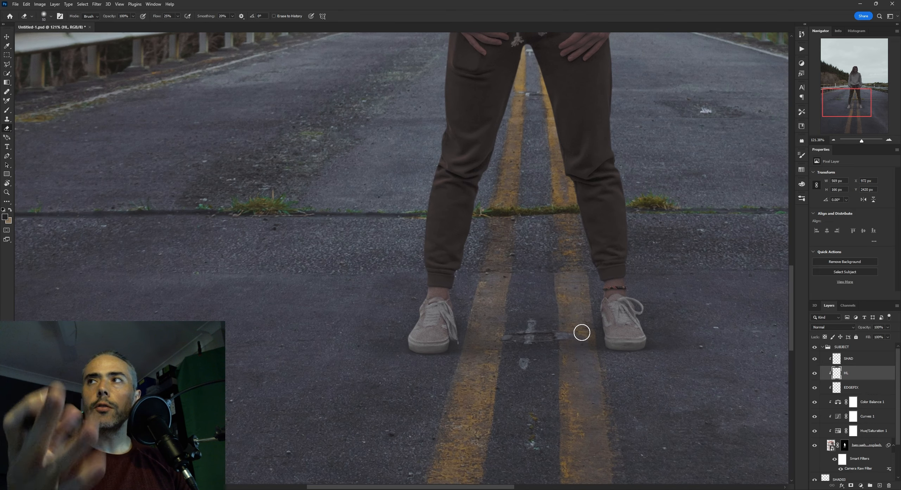
scroll(592, 329, "up", 3)
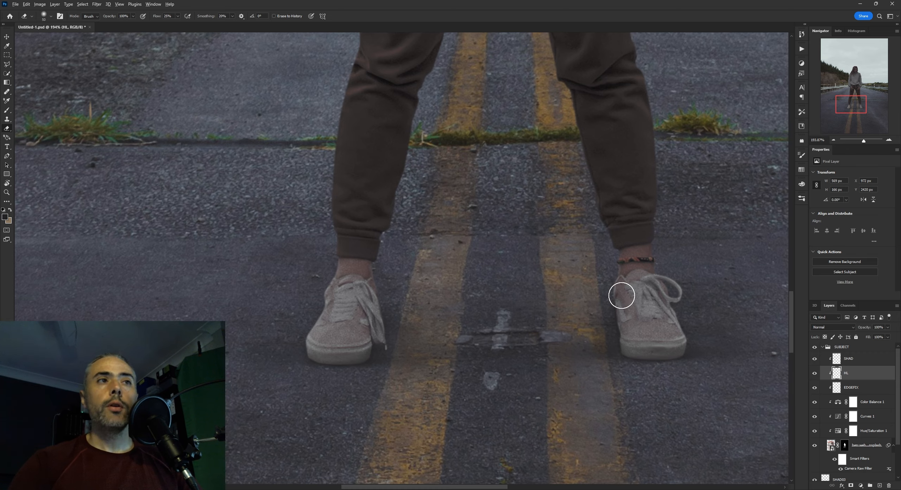
scroll(621, 295, "down", 2)
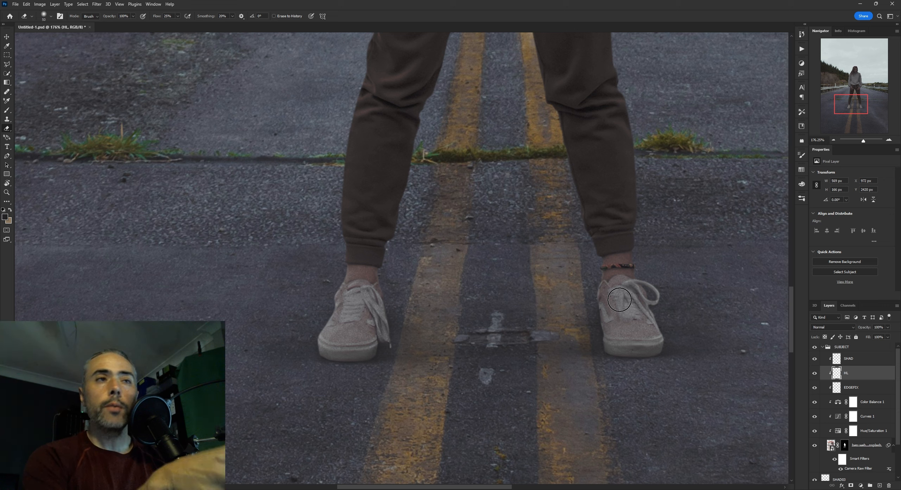
Add a new clipped layer above SHAD and get the Brush tool ready over the shoes
left_click(876, 360)
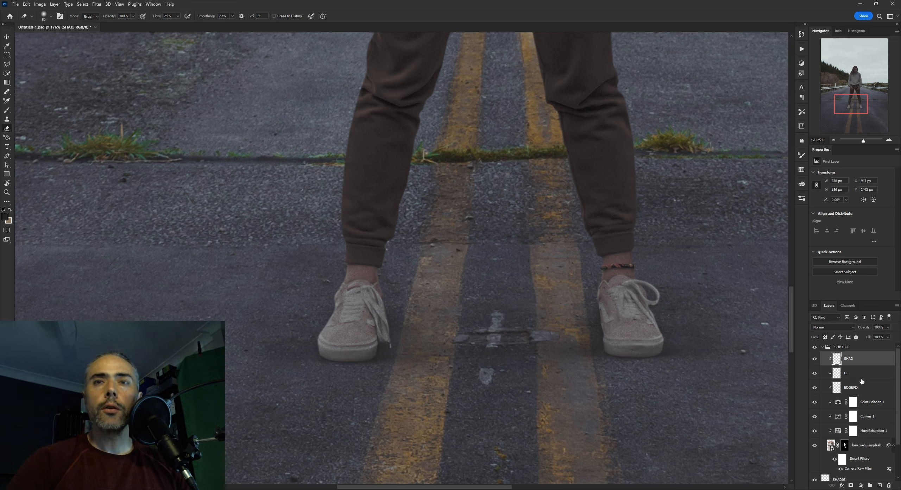
left_click(880, 484)
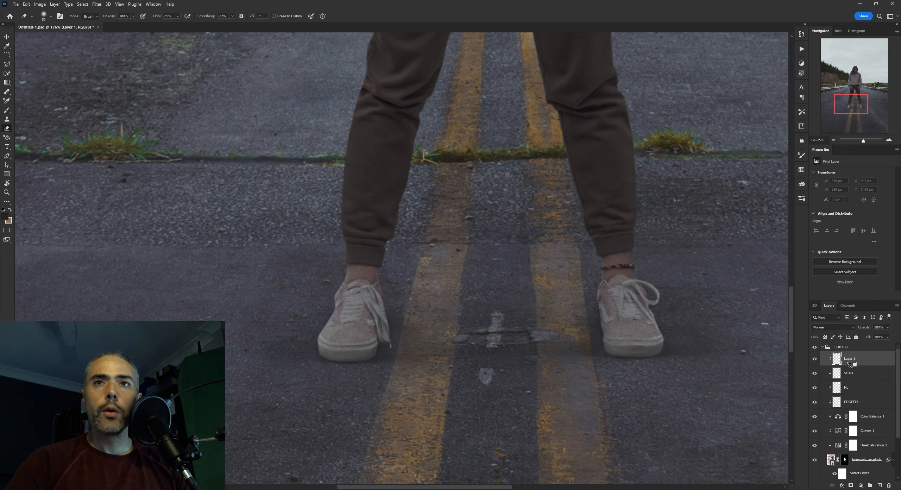
key("b")
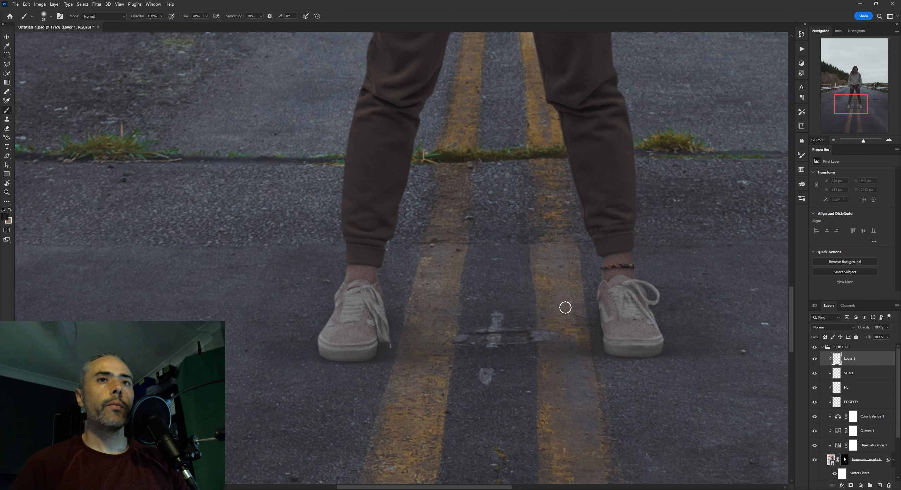
key("ctrl+space")
mouse_move(595, 299)
left_mouse_down()
mouse_move(569, 299)
mouse_move(595, 300)
left_mouse_up()
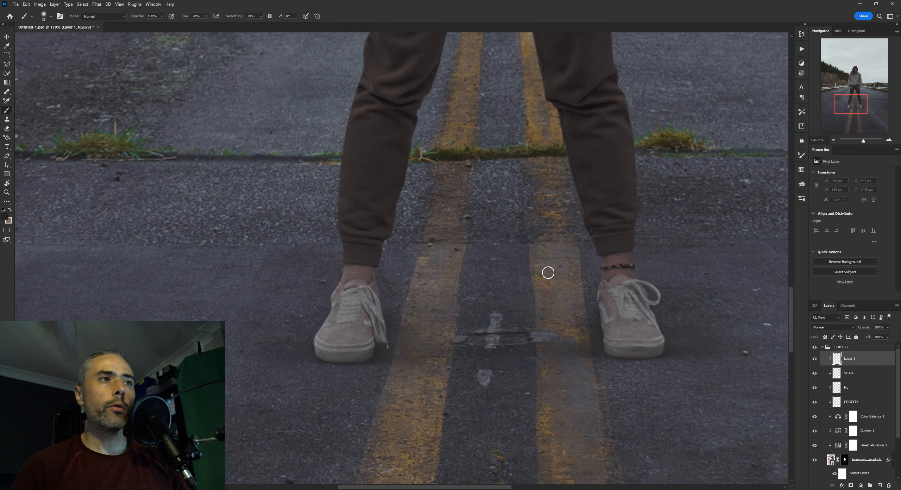
Examine the soles and toes of both shoes against the surrounding asphalt, up close and from further away
key("space")
left_click_drag(464, 330, 506, 318)
key("ctrl+space")
key("space")
left_click_drag(428, 317, 477, 305)
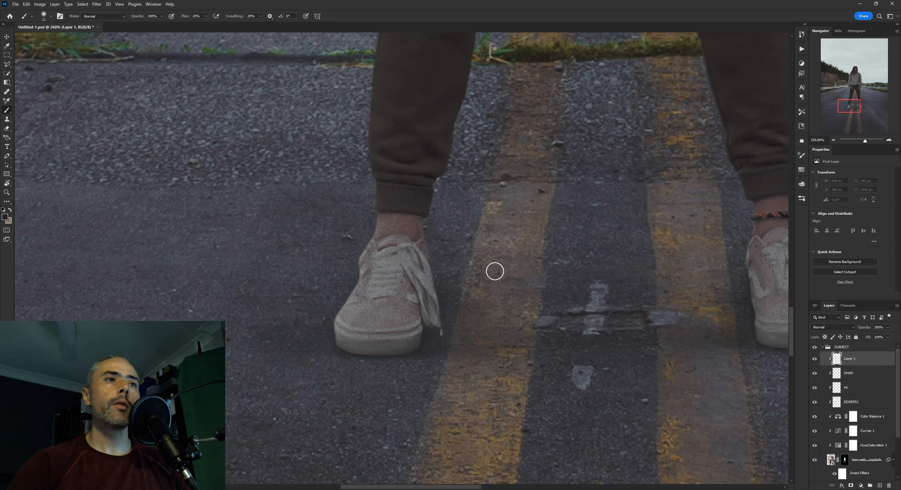
scroll(413, 368, "down", 3)
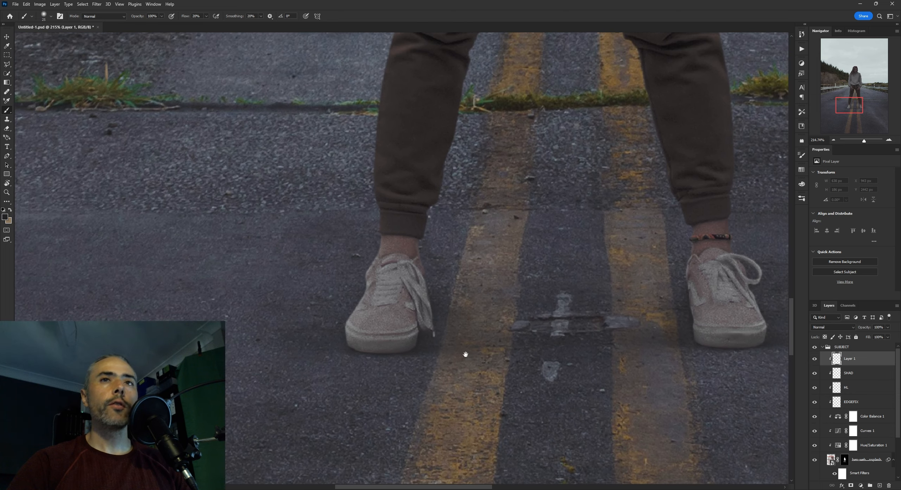
scroll(458, 350, "up", 3)
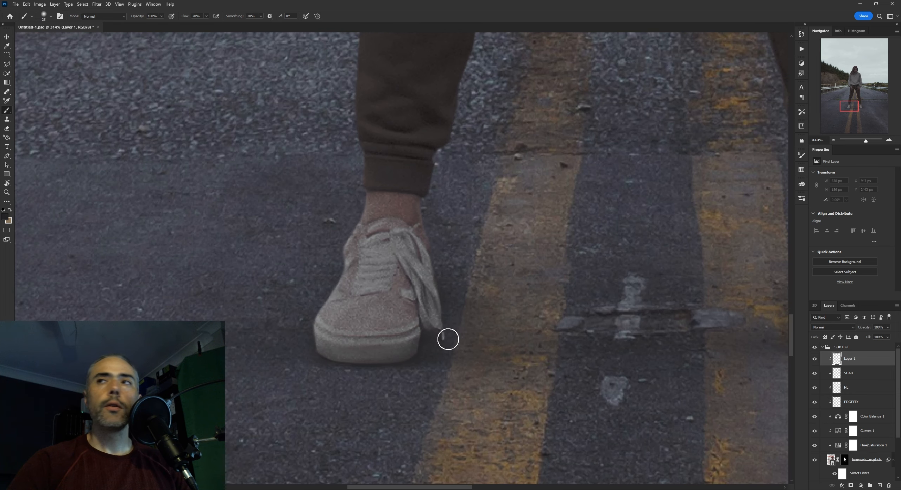
scroll(401, 359, "down", 3)
scroll(412, 366, "up", 3)
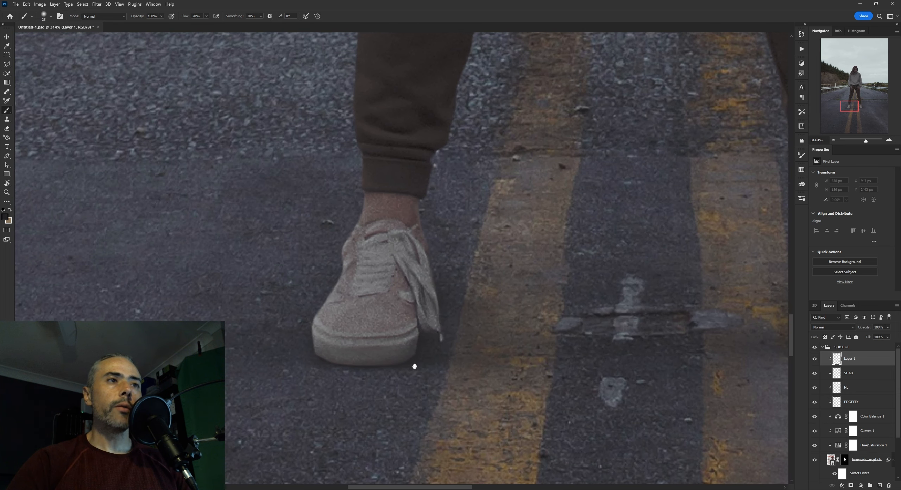
scroll(390, 365, "down", 3)
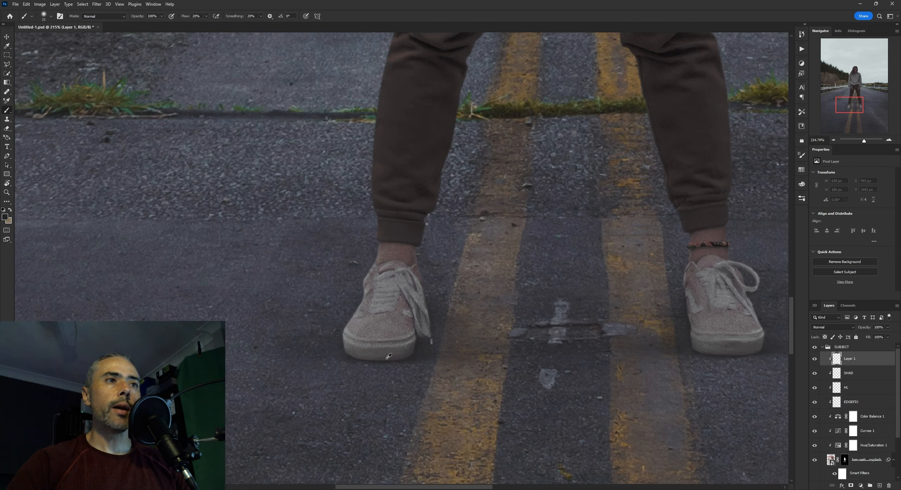
left_click_drag(591, 343, 452, 323)
scroll(607, 339, "up", 6)
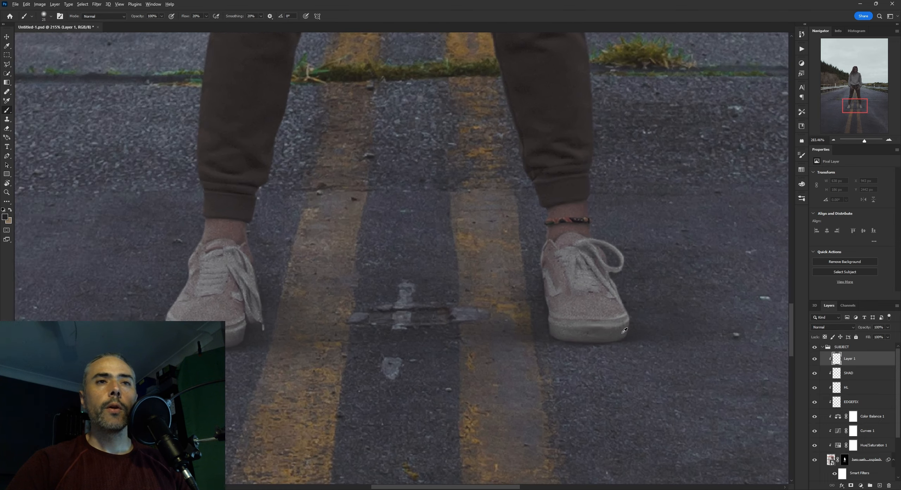
left_click_drag(611, 340, 603, 338)
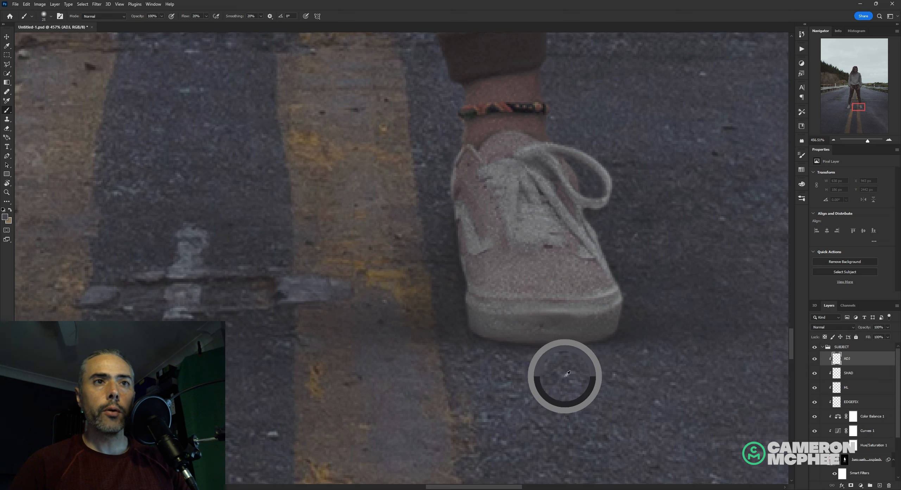
Sample the bluish road colour and brush it over the sole of the shoe below the ankle bracelet on the ADJ layer
left_click_drag(568, 357, 562, 359)
key("bracketright")
key("bracketright")
key("bracketright")
key("bracketright")
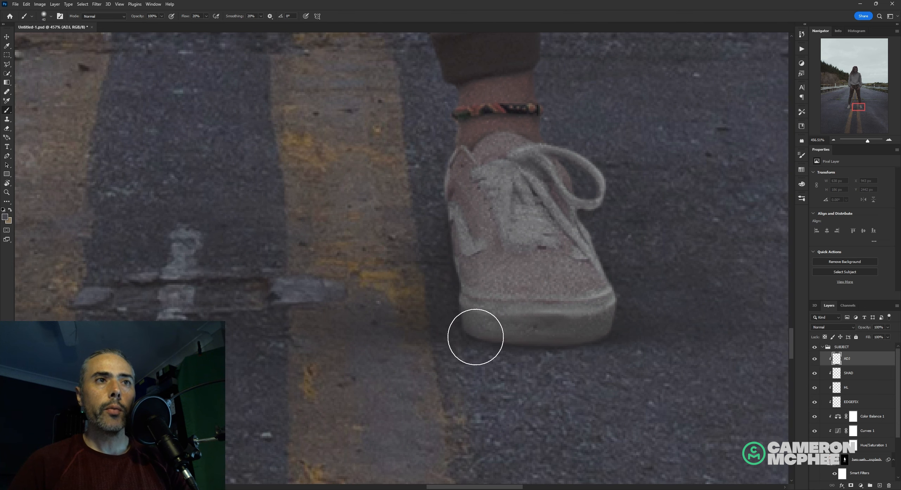
key("bracketleft")
left_click_drag(474, 337, 579, 328)
key("bracketleft")
key("bracketleft")
key("bracketleft")
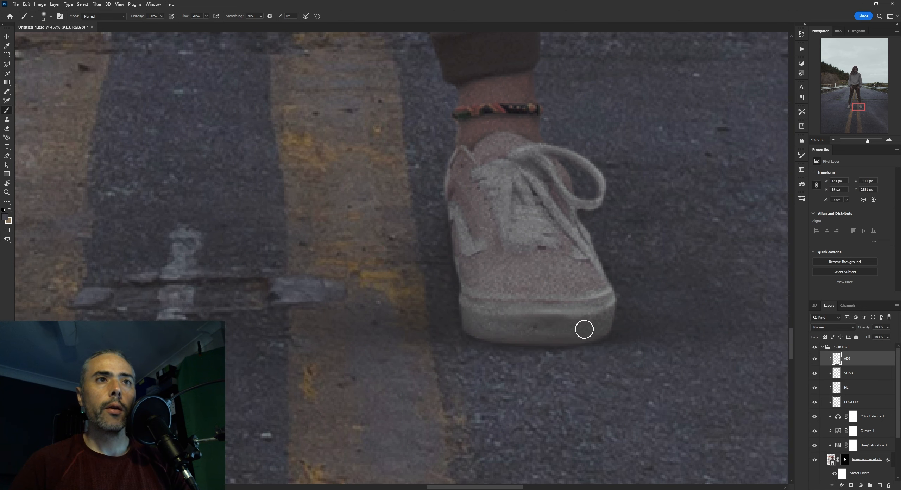
mouse_move(440, 323)
left_mouse_down()
mouse_move(470, 348)
mouse_move(577, 343)
left_mouse_up()
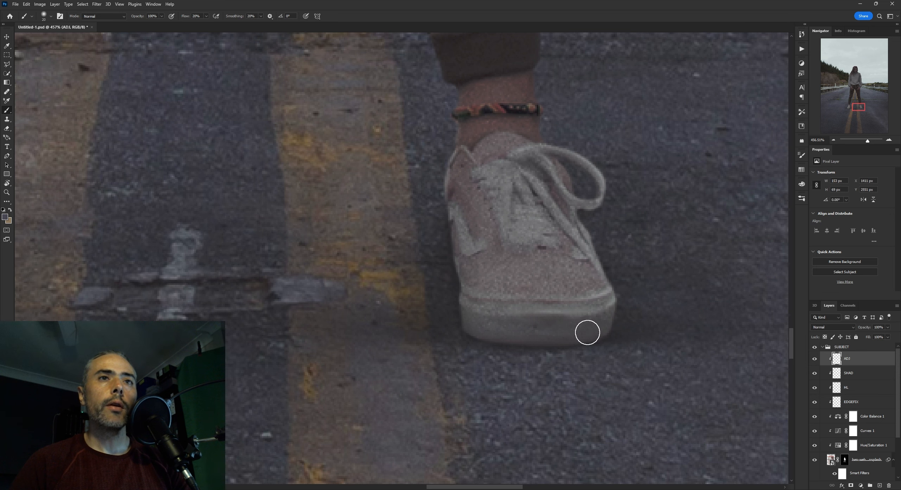
Extend the sampled road colour up the sides and over the toe of the same shoe with a larger brush
key("bracketright")
key("bracketright")
mouse_move(434, 328)
left_mouse_down()
mouse_move(460, 306)
mouse_move(442, 209)
left_mouse_up()
left_click_drag(582, 294, 574, 309)
key("bracketleft")
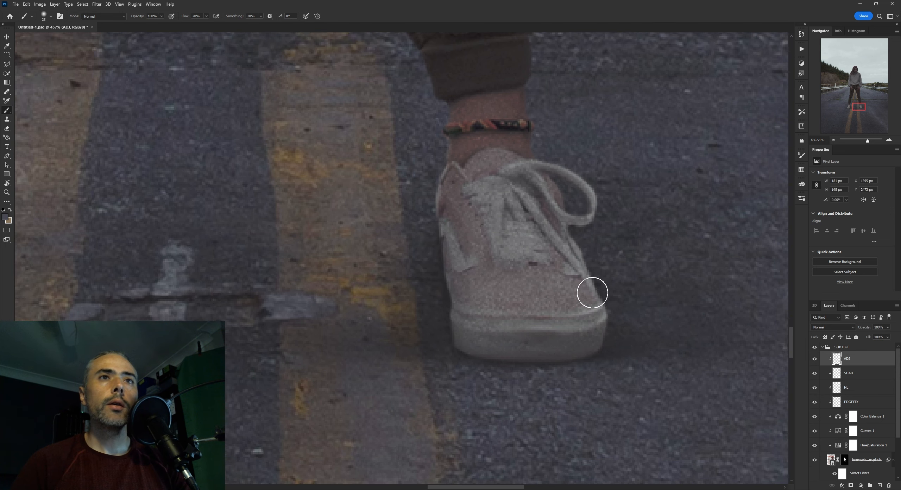
key("bracketright")
key("bracketright")
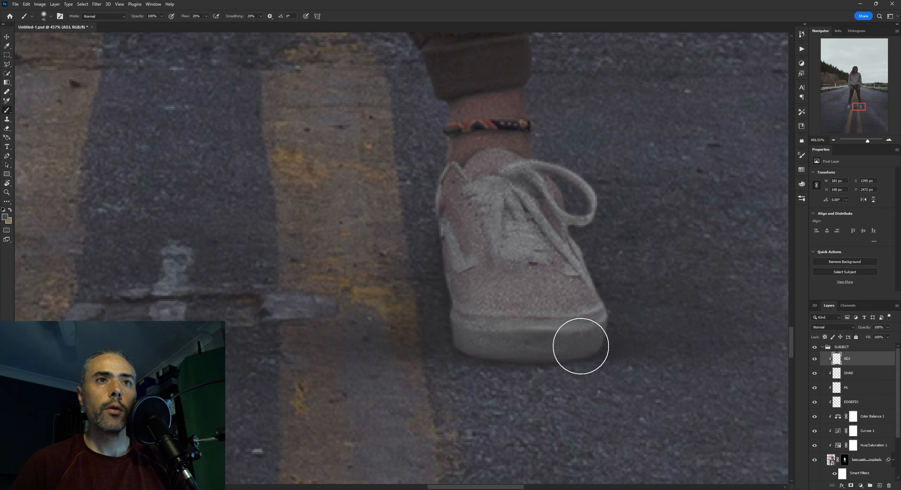
Toggle the ADJ layer's visibility repeatedly to compare the shoe with and without the painted road colour
left_click(814, 360)
left_click(814, 360)
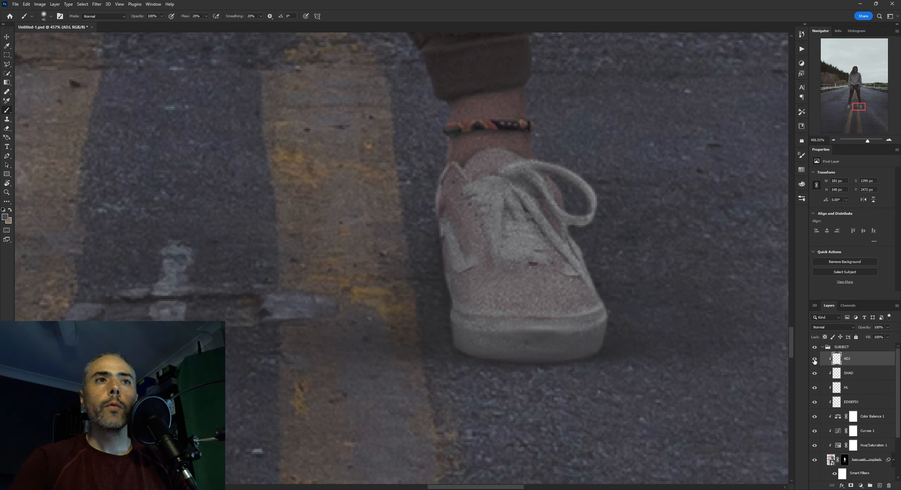
left_click(815, 360)
left_click(814, 359)
left_click(815, 359)
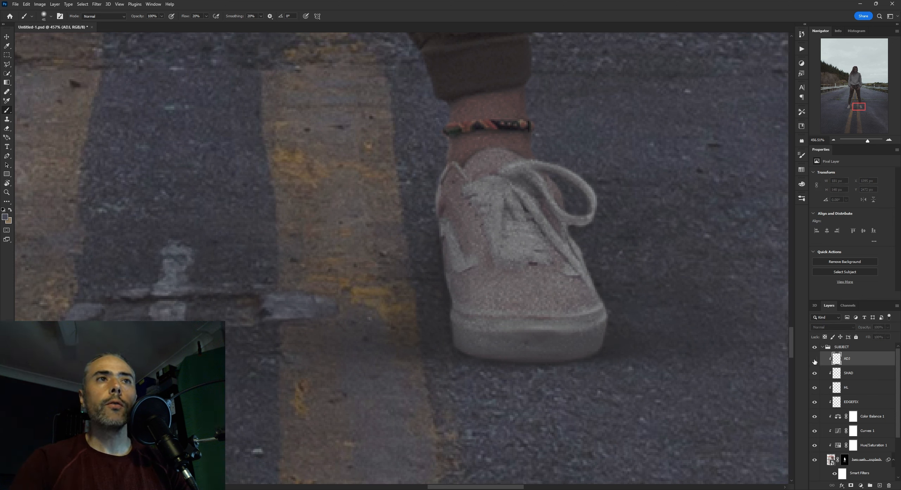
left_click(815, 359)
left_click(814, 360)
left_click(814, 360)
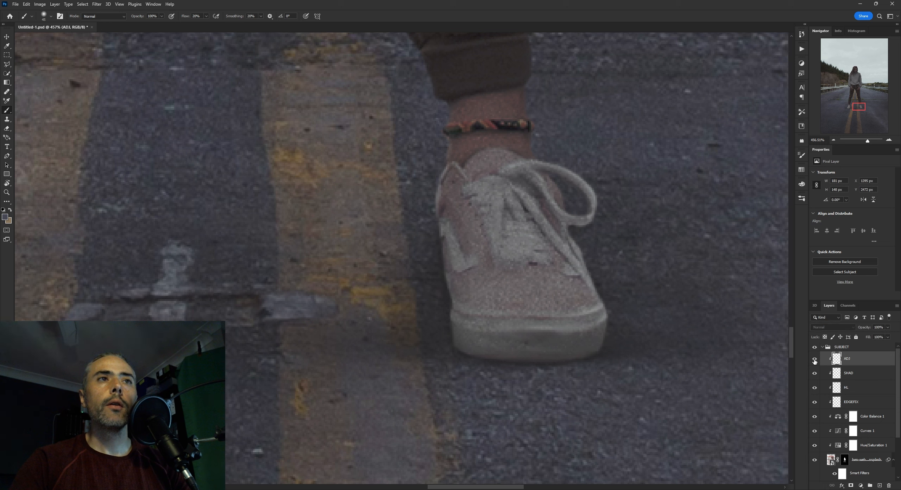
Set the ADJ layer's blend mode to Color and check its effect on the shoe up close and at a wider scale
left_click(827, 327)
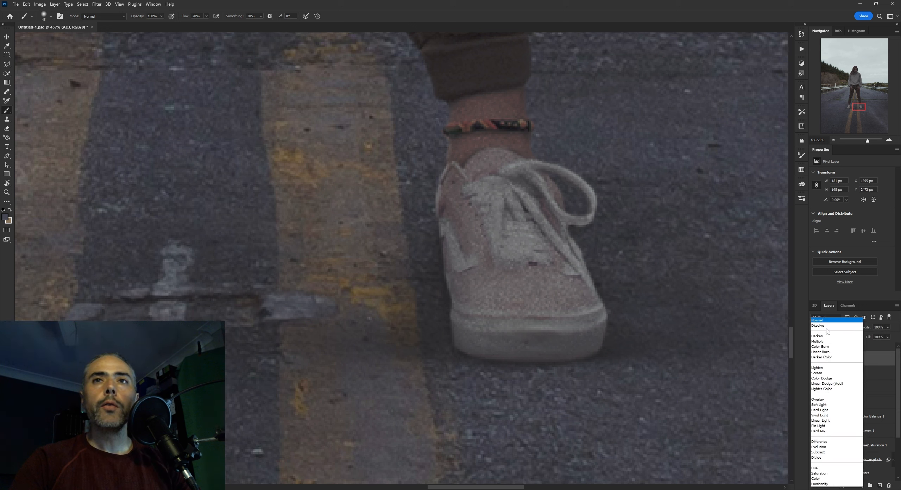
left_click(825, 478)
left_click(814, 360)
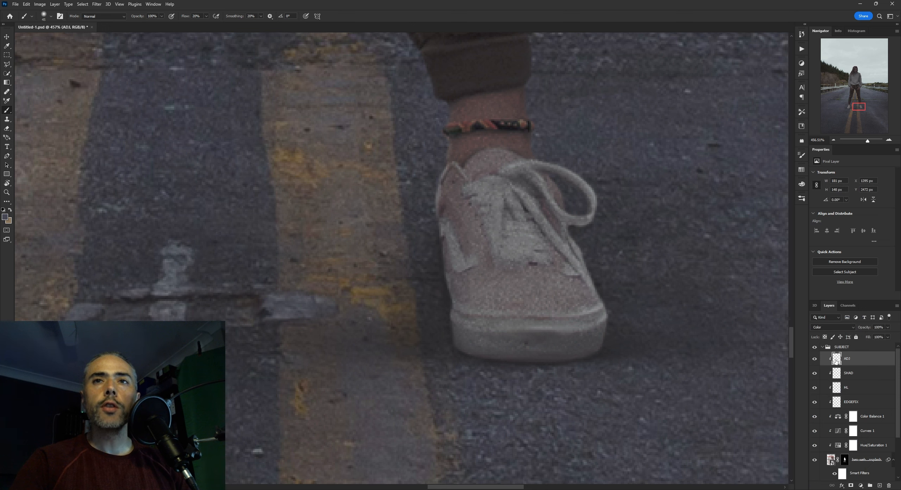
left_click(826, 331)
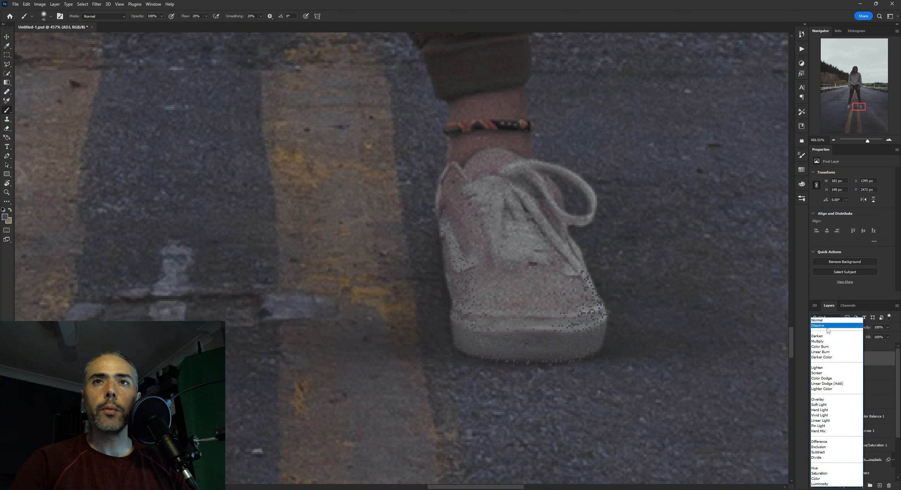
left_click(830, 481)
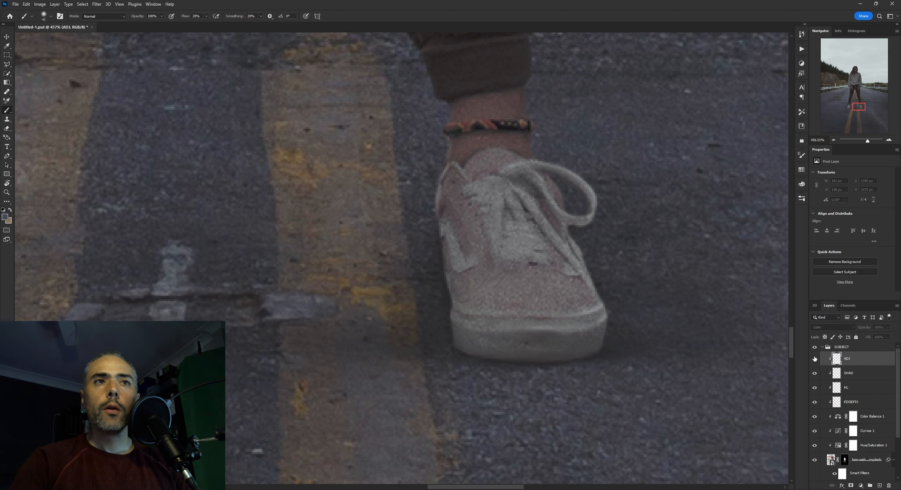
scroll(588, 374, "down", 10)
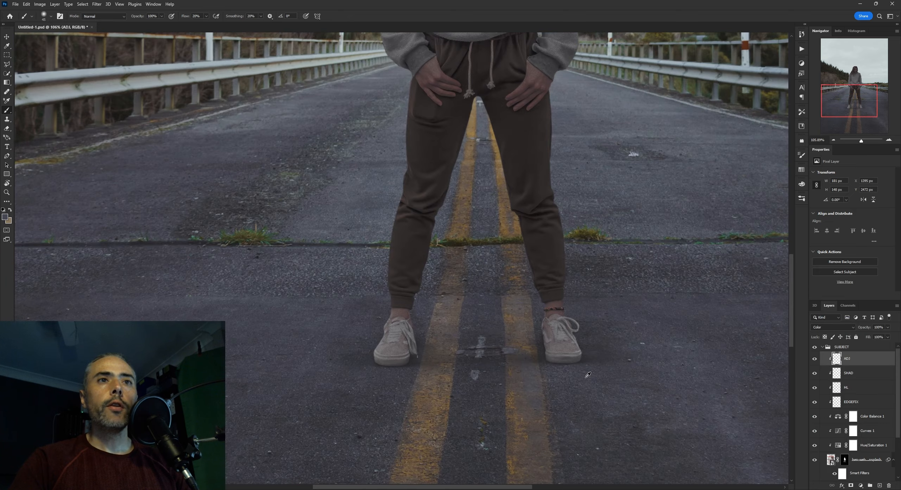
scroll(584, 369, "up", 10)
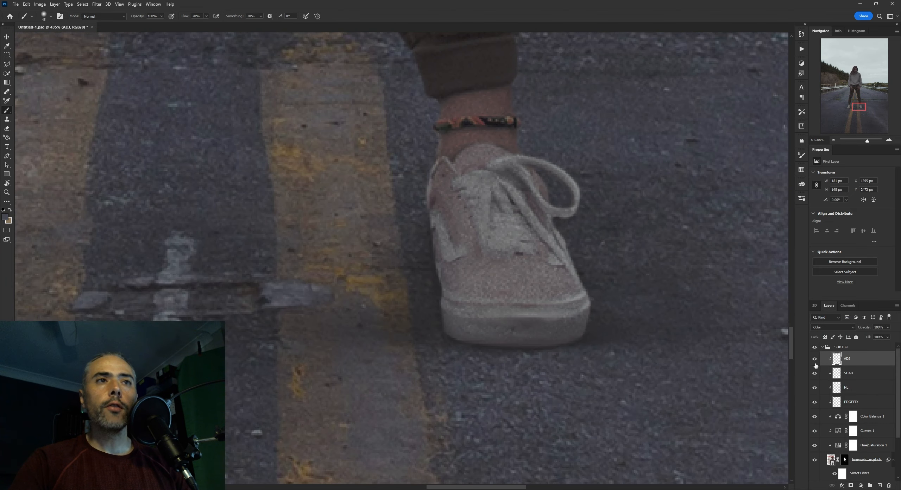
Paint the same road colour around the sole and lower edges of the other shoe on the ADJ layer, enlarging the brush as needed
mouse_move(629, 302)
left_mouse_down()
mouse_move(585, 337)
mouse_move(556, 345)
mouse_move(669, 309)
mouse_move(682, 262)
left_mouse_up()
mouse_move(688, 315)
left_mouse_down()
mouse_move(540, 315)
mouse_move(583, 306)
left_mouse_up()
left_click_drag(584, 306, 677, 300)
mouse_move(619, 300)
left_mouse_down()
mouse_move(507, 303)
mouse_move(621, 295)
mouse_move(629, 307)
mouse_move(590, 316)
left_mouse_up()
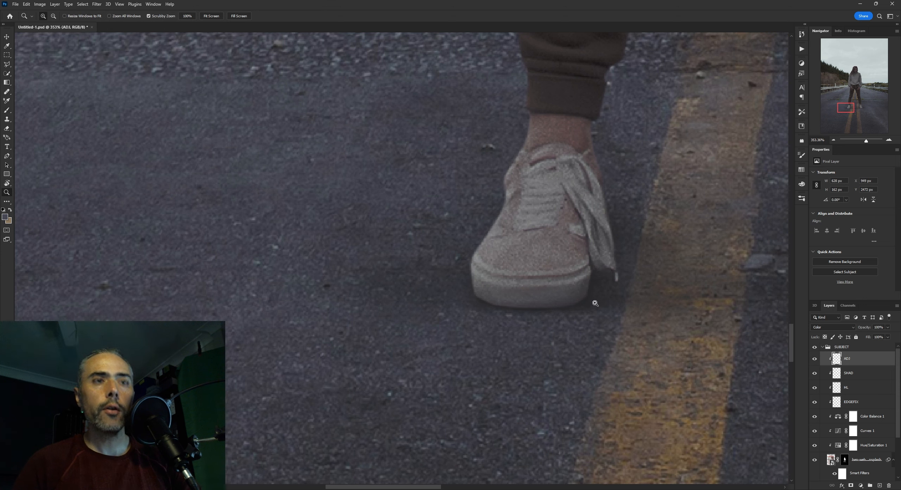
key("b")
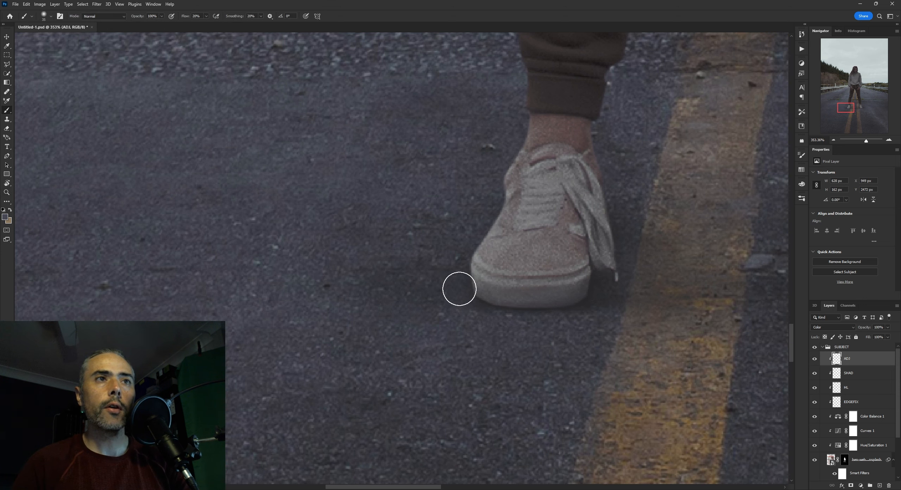
key("]")
mouse_move(617, 294)
left_mouse_down()
mouse_move(605, 297)
mouse_move(585, 275)
mouse_move(487, 319)
left_mouse_up()
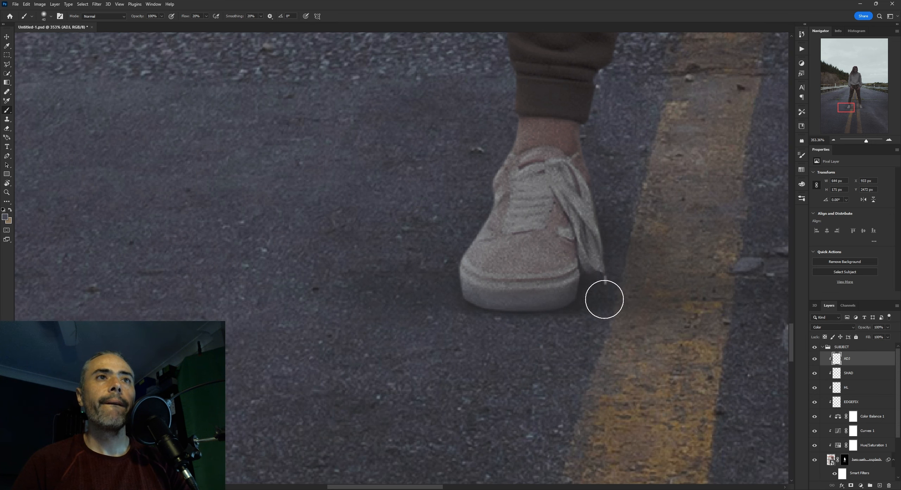
key("bracketright")
left_click_drag(540, 292, 551, 304)
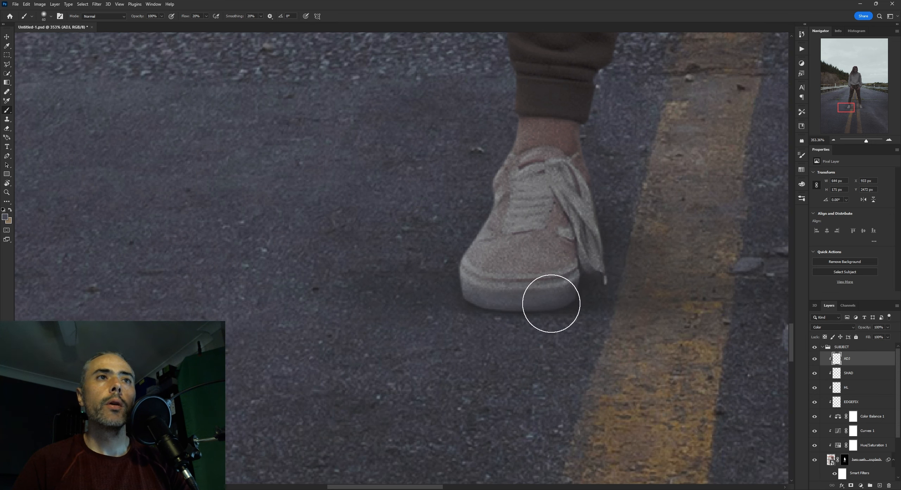
mouse_move(603, 315)
left_mouse_down()
mouse_move(610, 323)
mouse_move(579, 326)
mouse_move(598, 324)
left_mouse_up()
mouse_move(505, 316)
left_mouse_down()
mouse_move(374, 327)
mouse_move(454, 316)
left_mouse_up()
Switch to the Eraser, compare the shoes with and without the ADJ layer at a wider scale, and save the document
key("e")
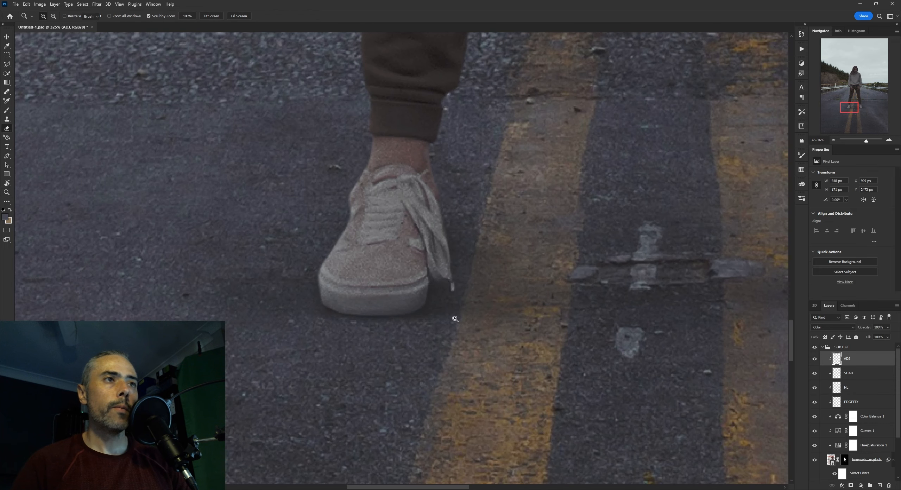
left_click_drag(455, 318, 415, 321)
left_click_drag(519, 342, 607, 362)
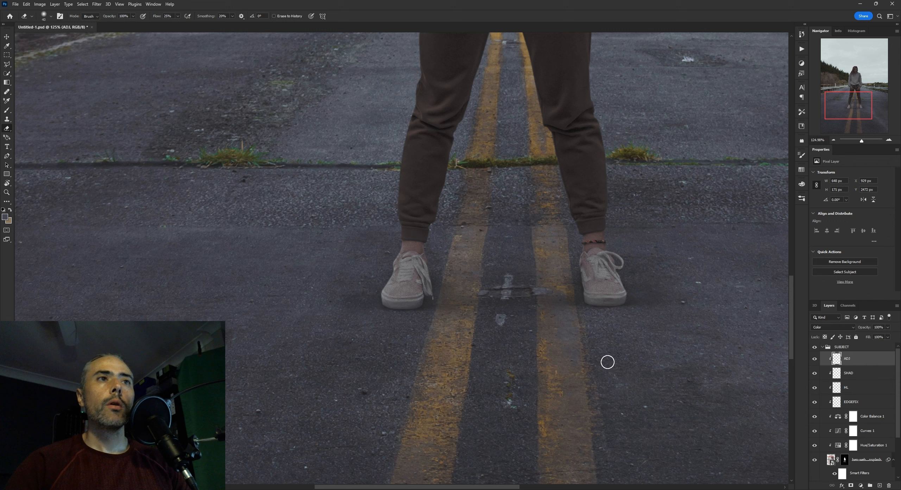
left_click(814, 359)
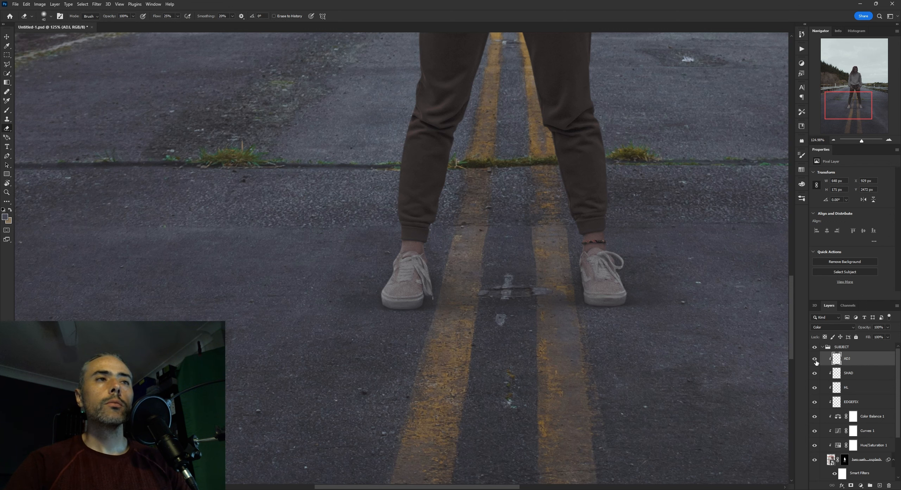
scroll(610, 310, "down", 4)
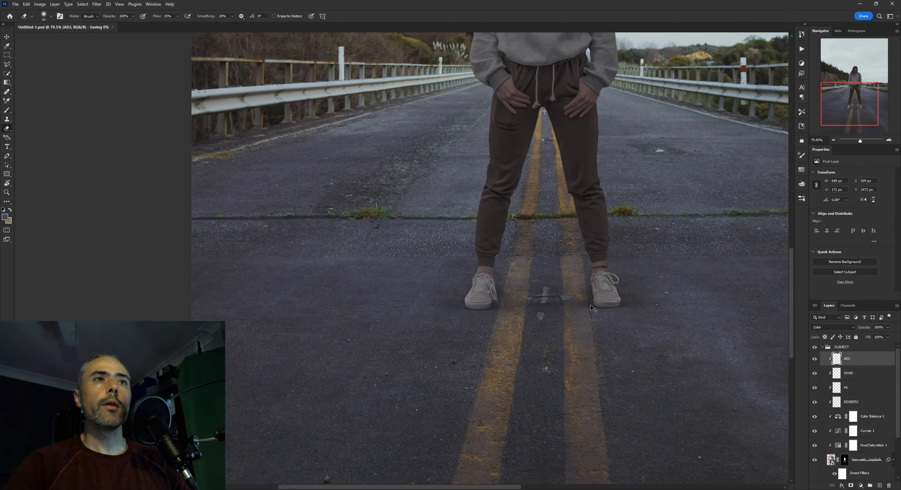
scroll(593, 309, "down", 3)
scroll(508, 321, "up", 7)
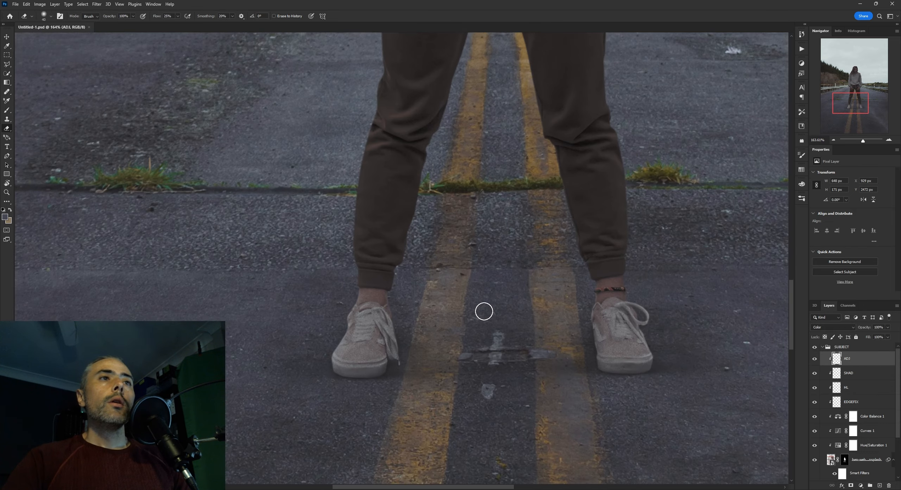
Examine the whole figure from face to shoes and judge how well she blends with the road scene
left_click_drag(484, 311, 475, 278)
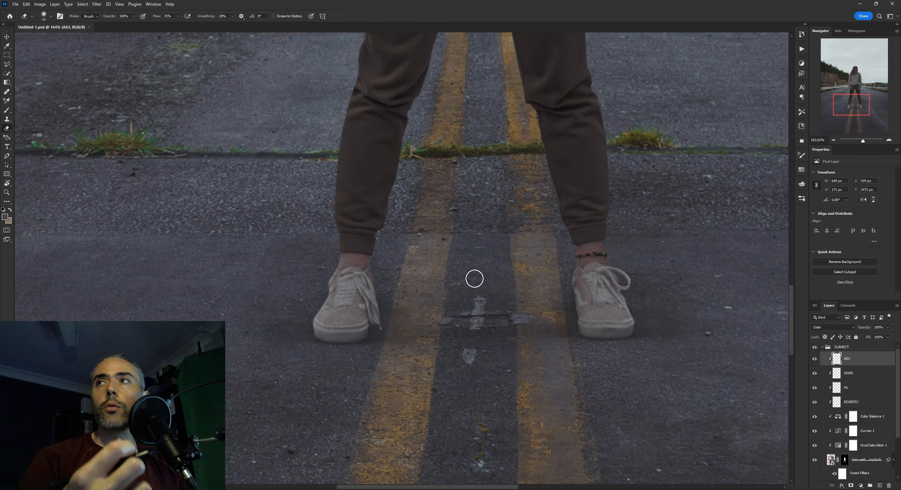
left_click_drag(524, 226, 521, 277)
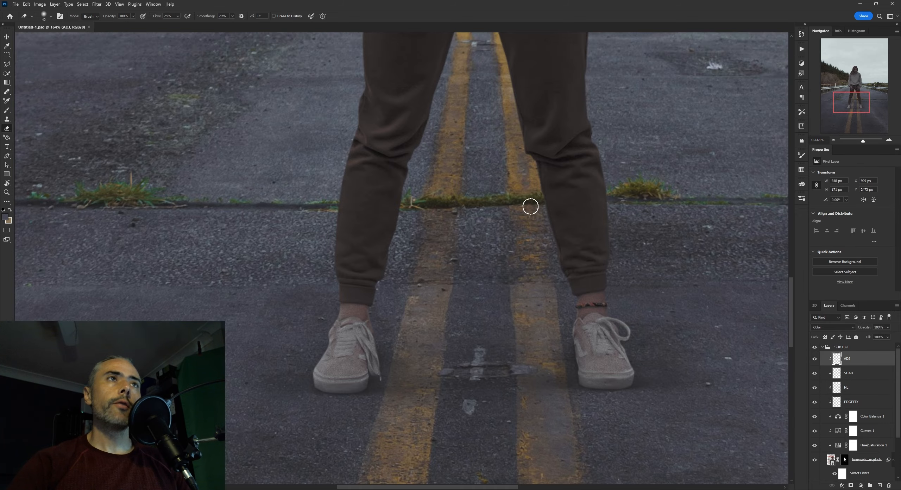
scroll(530, 205, "down", 3)
left_click_drag(531, 91, 508, 283)
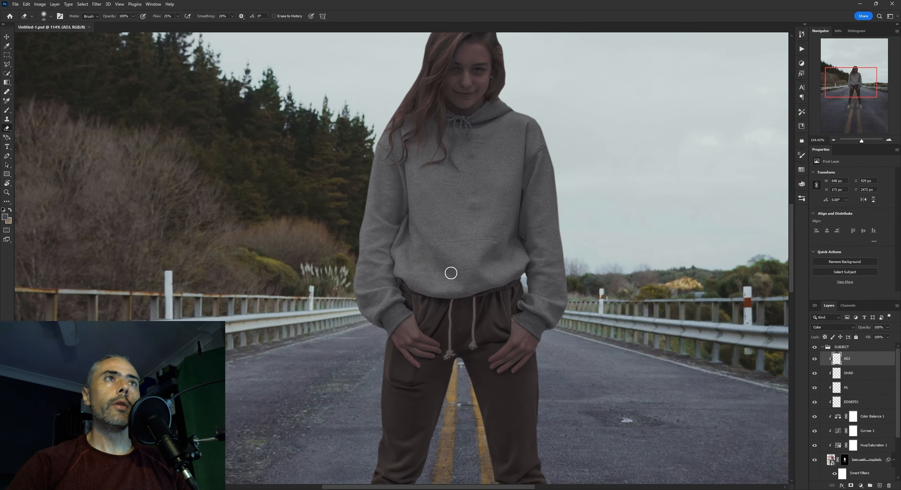
scroll(535, 190, "down", 3)
left_click_drag(530, 115, 503, 183)
left_click_drag(437, 283, 428, 146)
scroll(486, 236, "down", 2)
left_click_drag(512, 275, 496, 229)
scroll(489, 297, "up", 1)
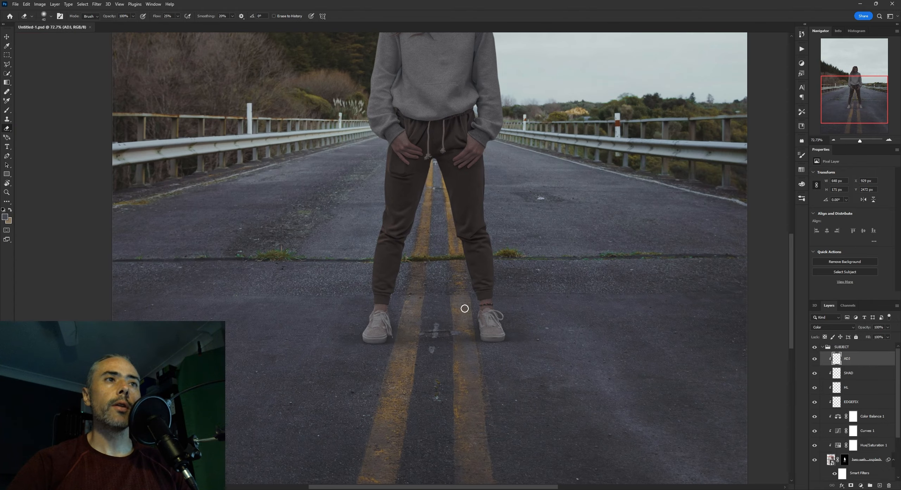
scroll(467, 282, "up", 9)
left_click_drag(464, 308, 489, 271)
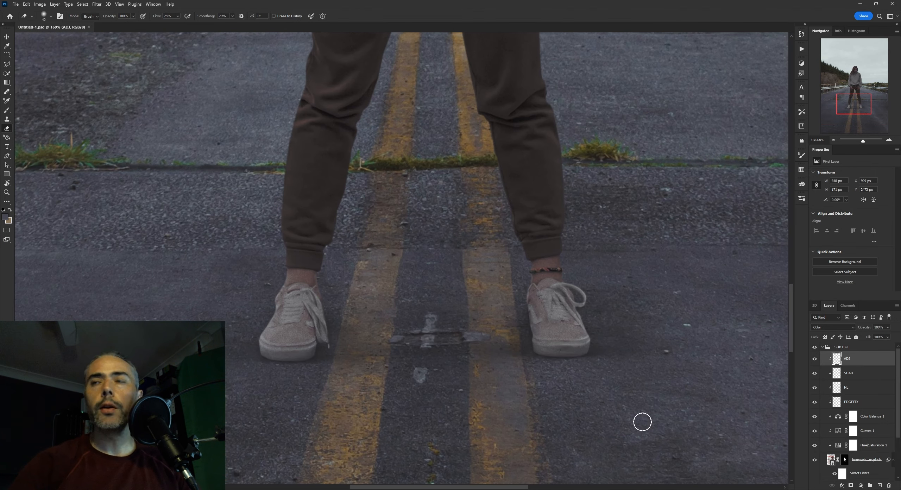
Hide the ground-shadow layers and every layer clipped to the woman, expand the BG group, and view the uncorrected cutout on the road
left_click(823, 348)
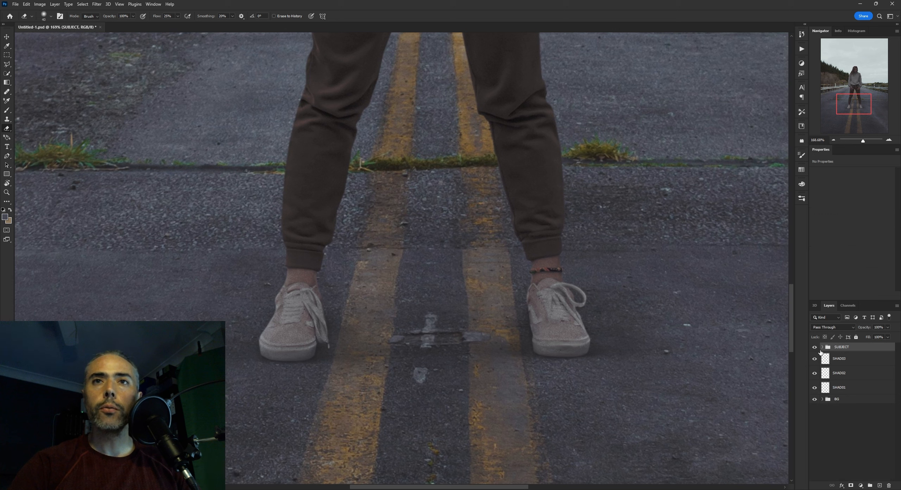
left_click(823, 347)
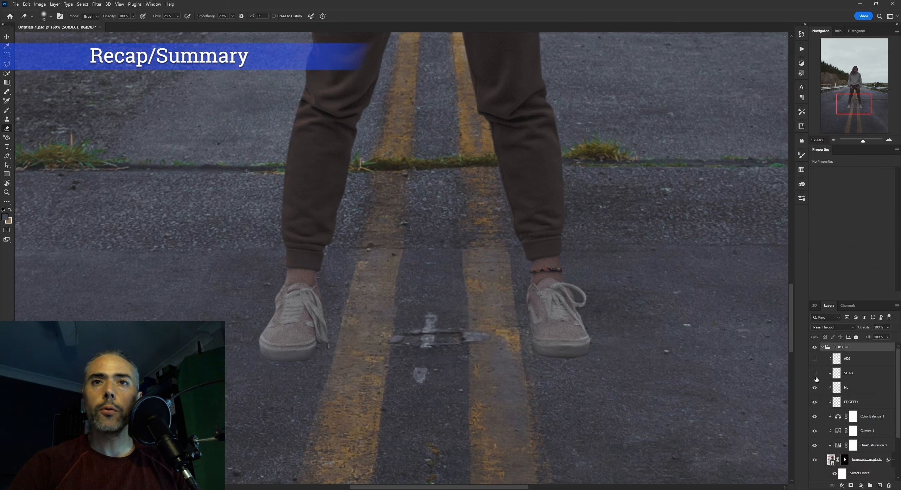
scroll(813, 449, "down", 3)
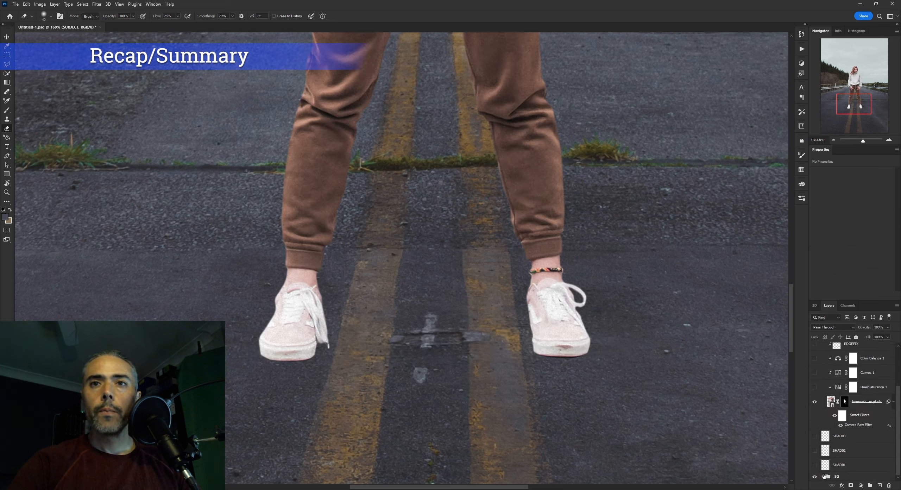
left_click(823, 476)
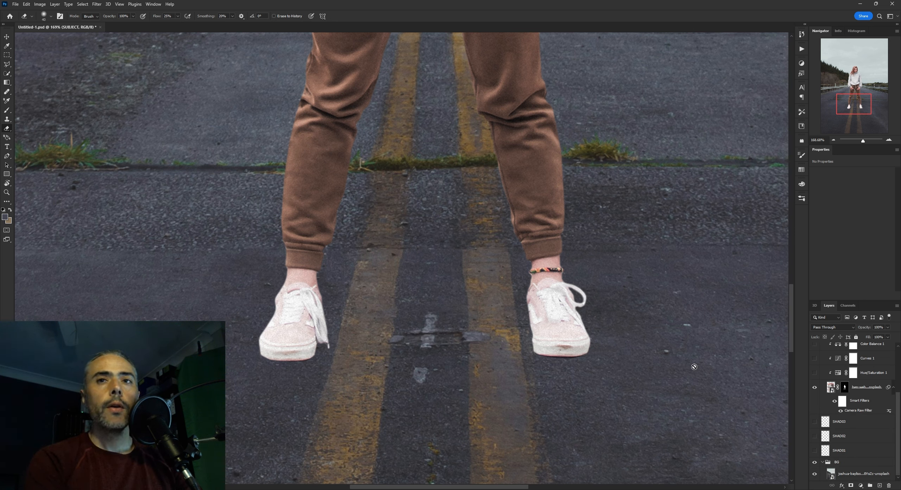
scroll(556, 300, "up", 2)
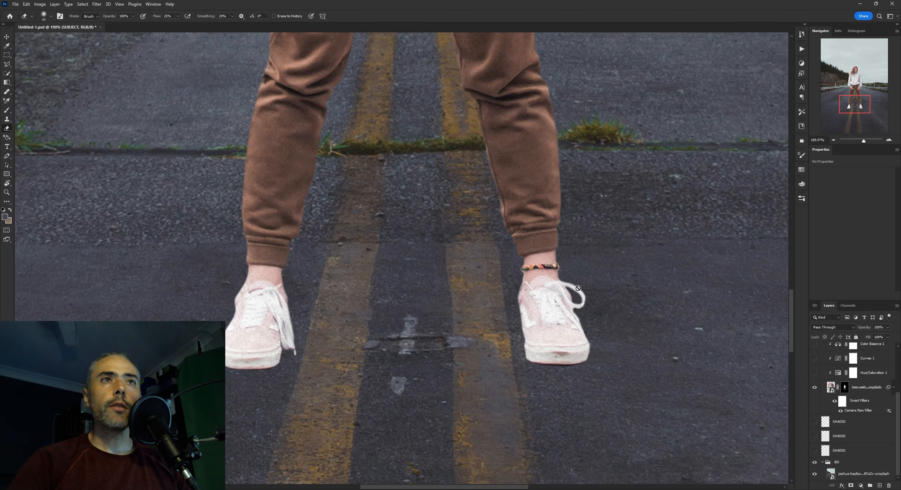
left_click_drag(606, 284, 612, 284)
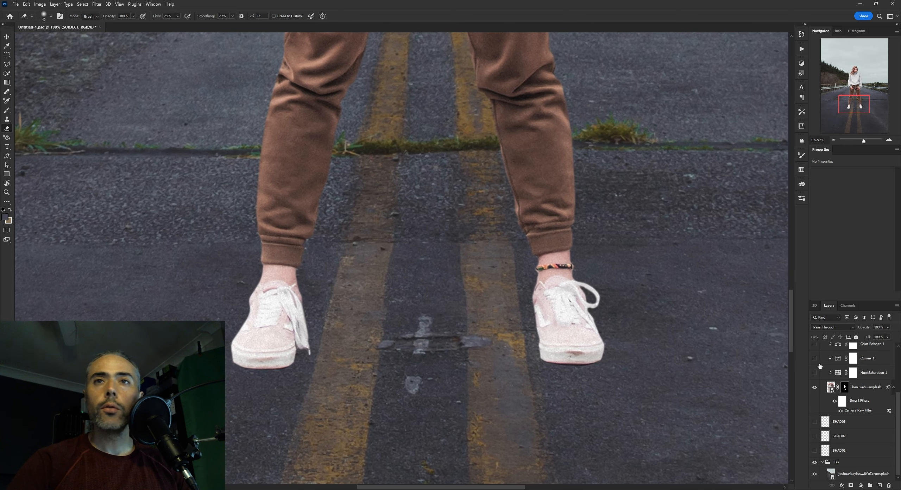
Turn the Curves 1, Hue/Saturation 1 and Color Balance 1 layers back on one by one to review the colour matching
left_click(838, 374)
left_click(814, 357)
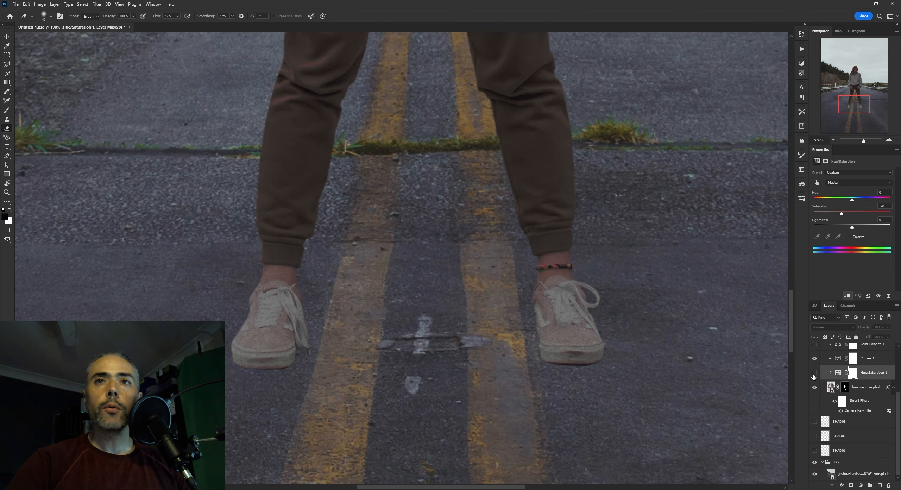
left_click(814, 373)
scroll(837, 387, "up", 2)
left_click(844, 378)
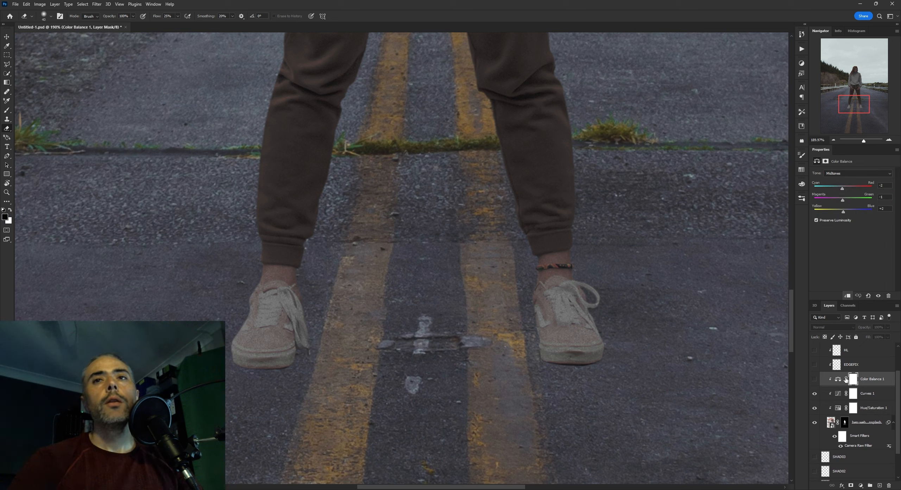
left_click(815, 380)
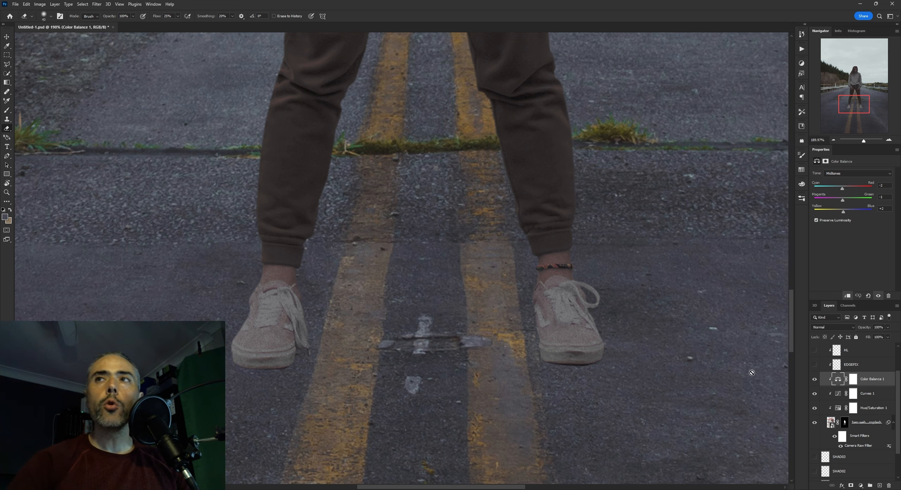
Select the EDGEFIX layer and toggle its visibility to compare the edges of the shoes with and without it
scroll(789, 365, "up", 1)
scroll(851, 384, "up", 4)
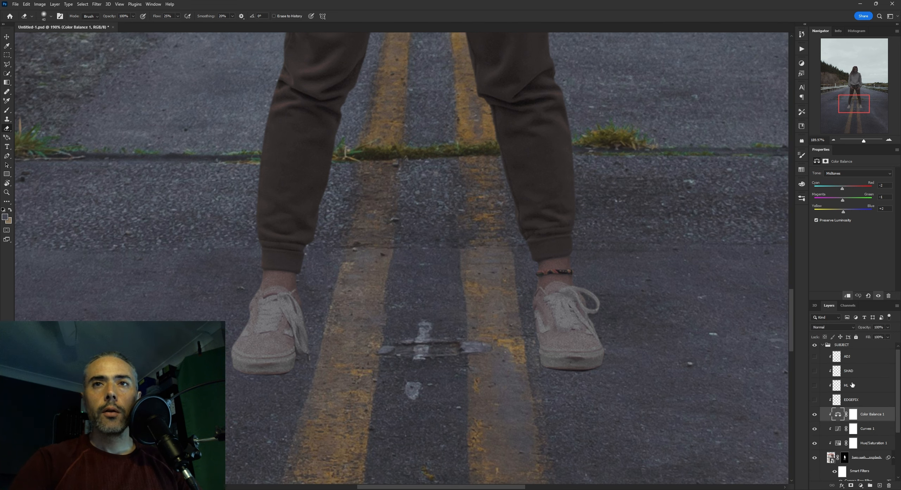
scroll(846, 383, "down", 4)
scroll(846, 376, "down", 1)
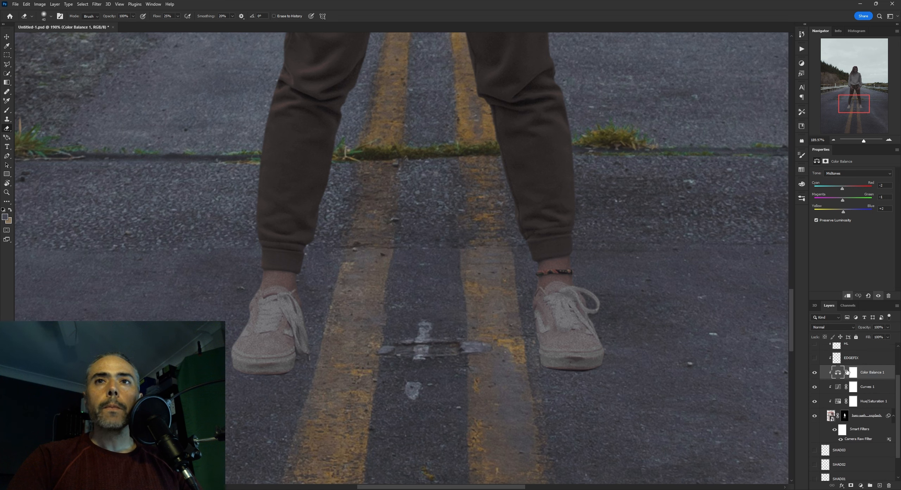
left_click(851, 358)
left_click(815, 359)
left_click(813, 360)
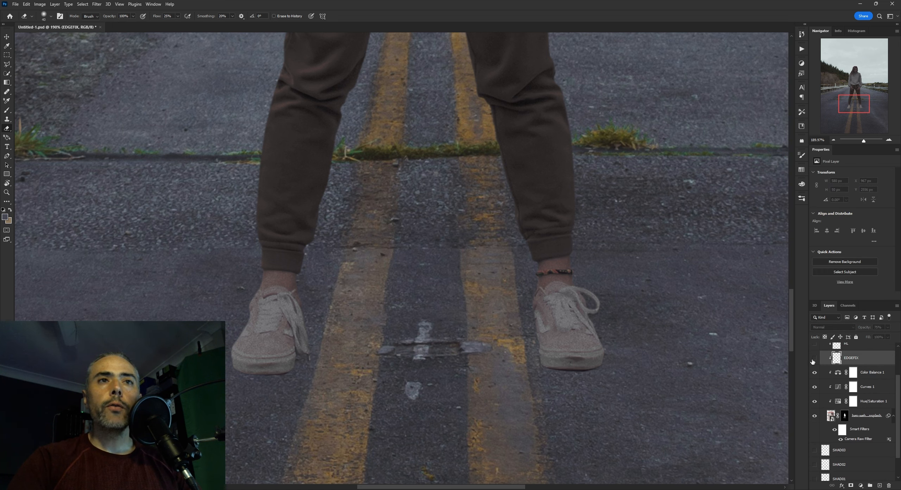
scroll(376, 304, "up", 5)
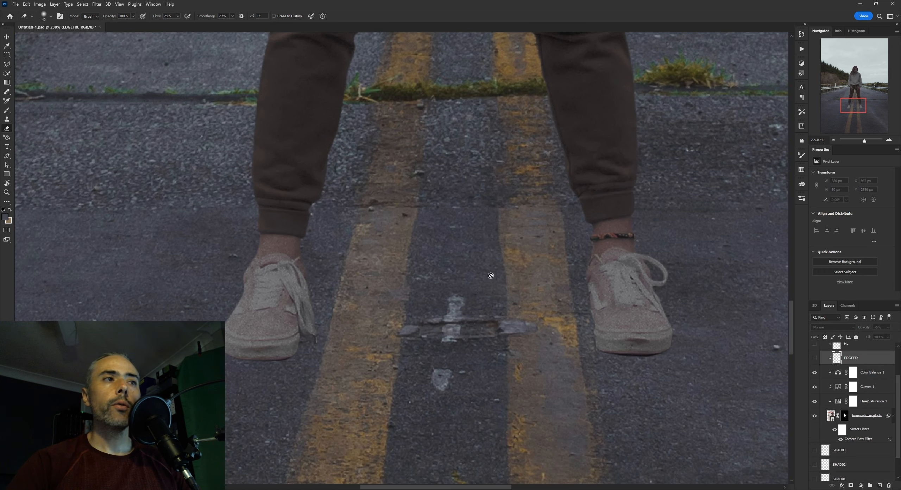
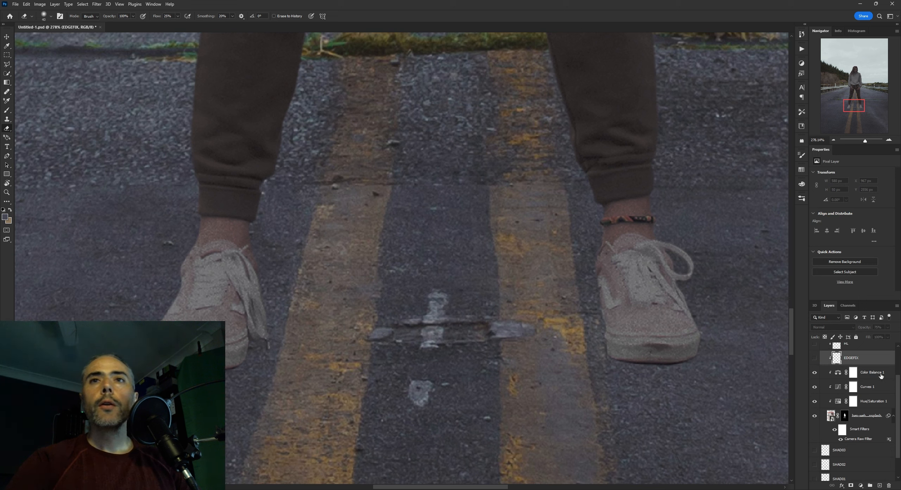
Turn the EDGEFIX layer back on and collapse the BG group
left_click(814, 358)
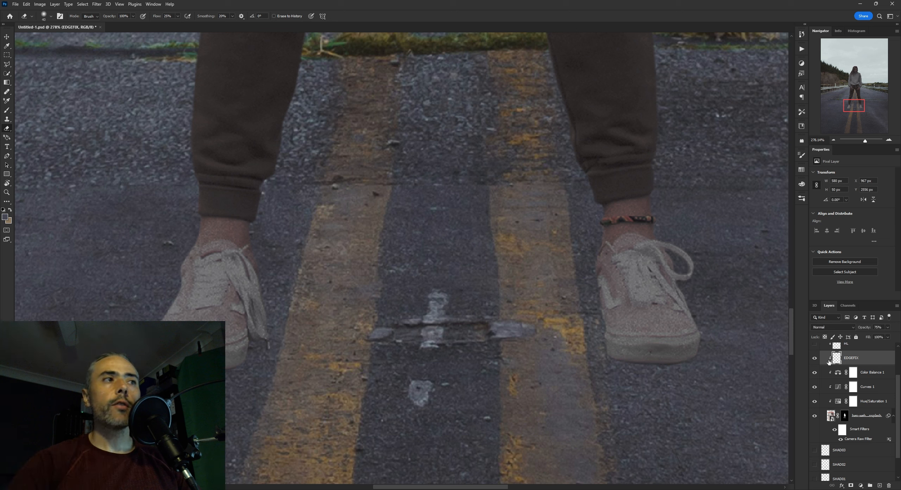
scroll(848, 402, "down", 2)
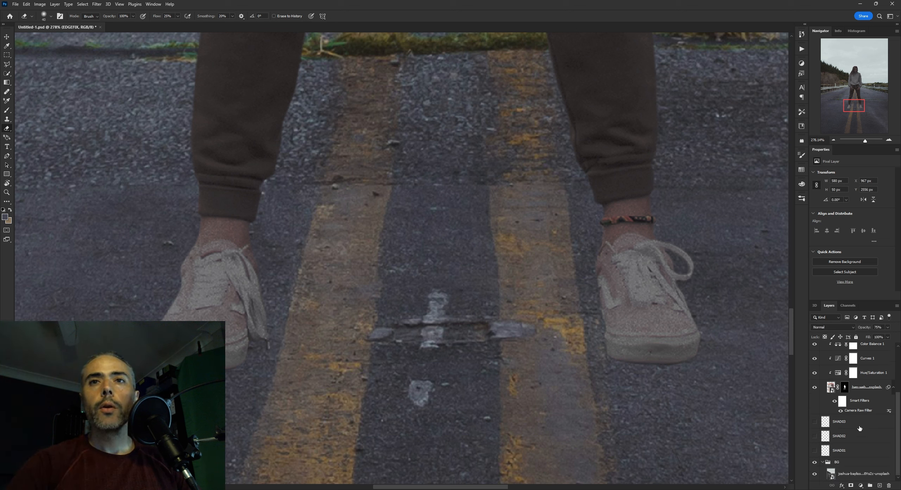
left_click(822, 462)
Select the SHAD01 layer, turn it on and examine the shadow it adds around both shoes
left_click(837, 465)
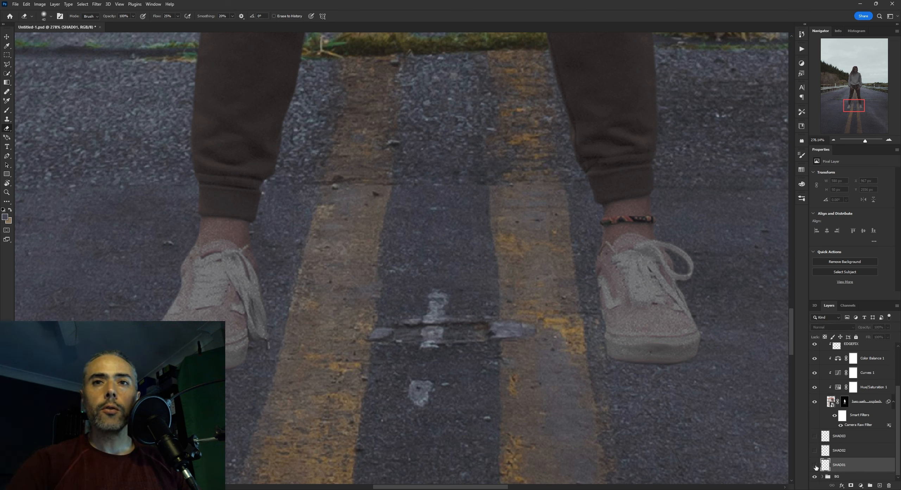
left_click(813, 464)
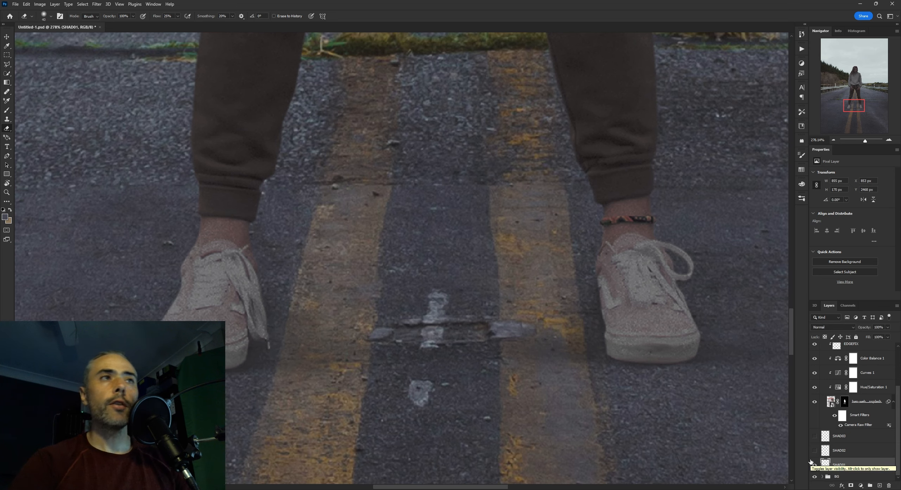
scroll(543, 225, "down", 2)
scroll(433, 203, "up", 1)
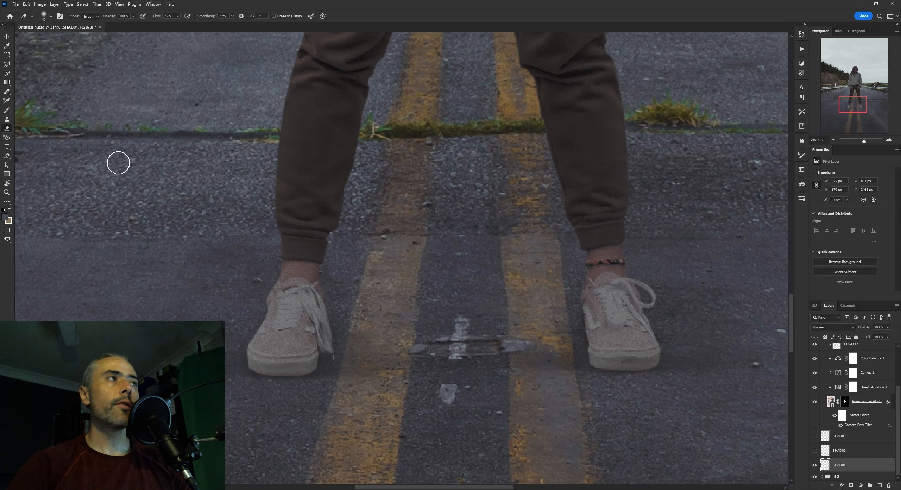
left_click_drag(489, 248, 425, 223)
scroll(543, 279, "down", 3)
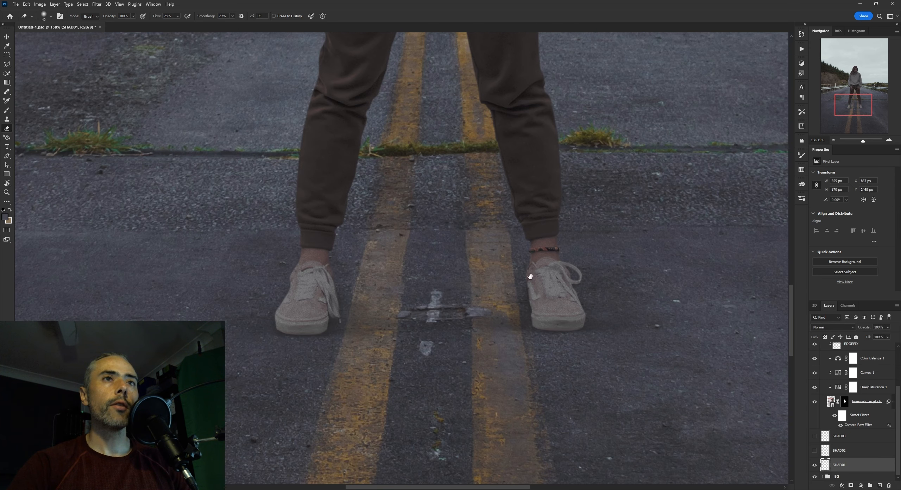
left_click_drag(531, 278, 471, 273)
scroll(471, 271, "up", 4)
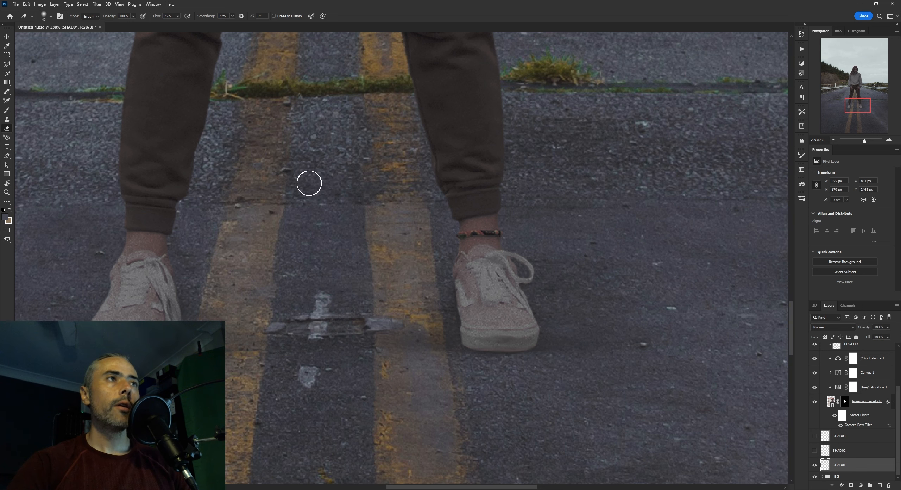
With the Brush tool, sample dark shadow colours from the mossy road crack, the pebbles between the legs and the stone beside the woman
key("b")
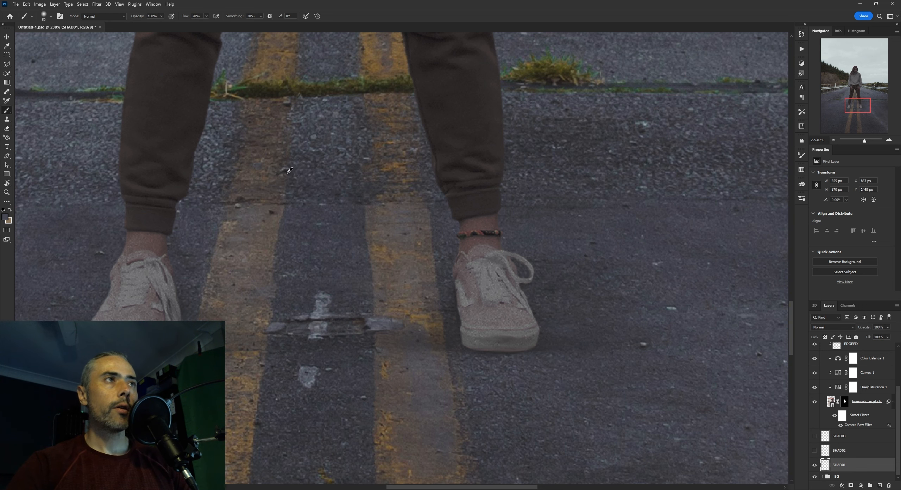
scroll(293, 119, "up", 3)
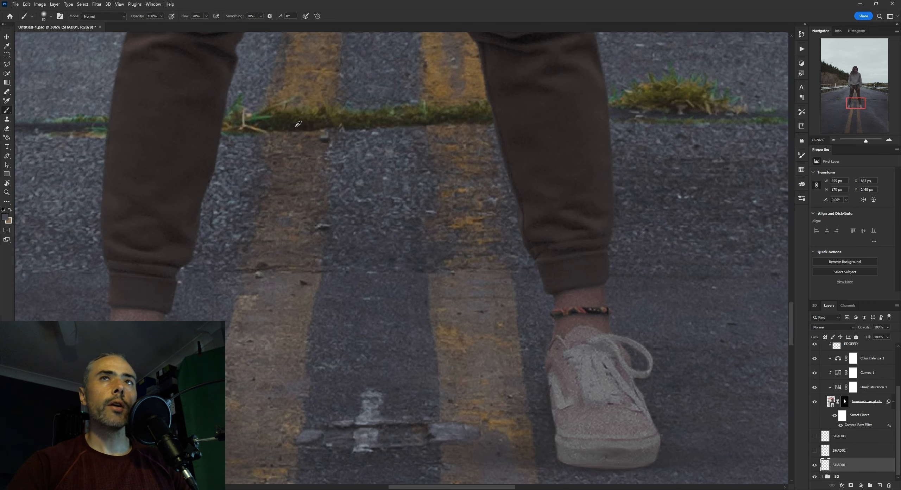
left_click(296, 126, "alt")
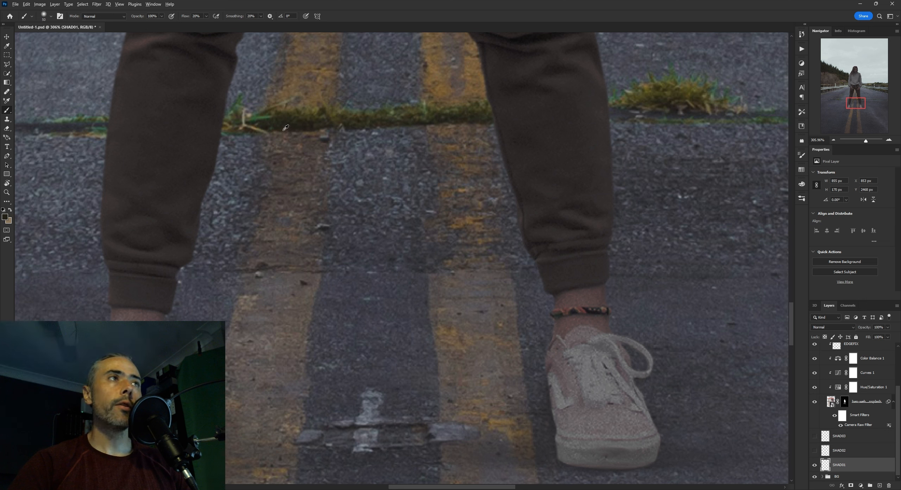
left_click_drag(285, 127, 265, 126)
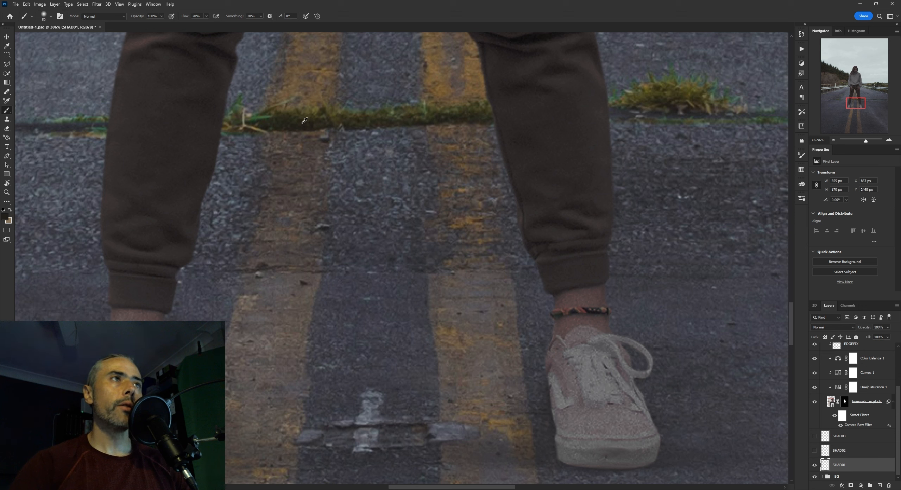
left_click(327, 225, "alt")
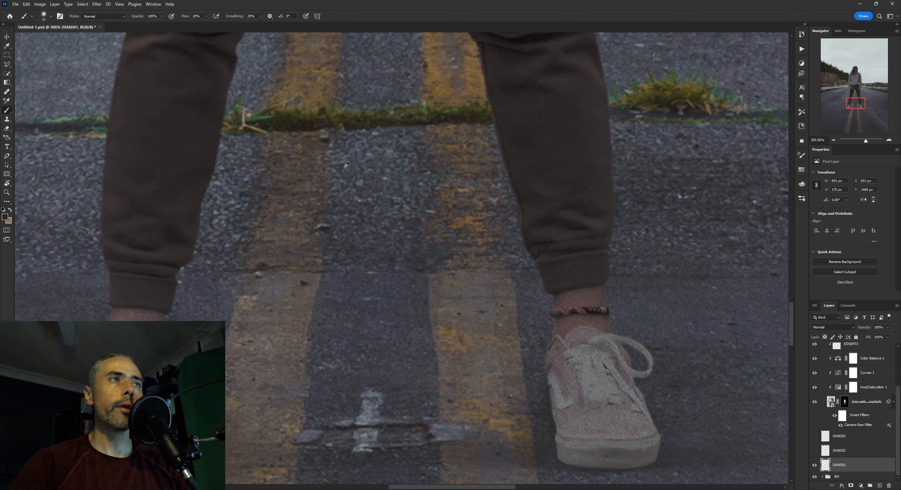
left_click(327, 229, "alt")
left_click(326, 141, "alt")
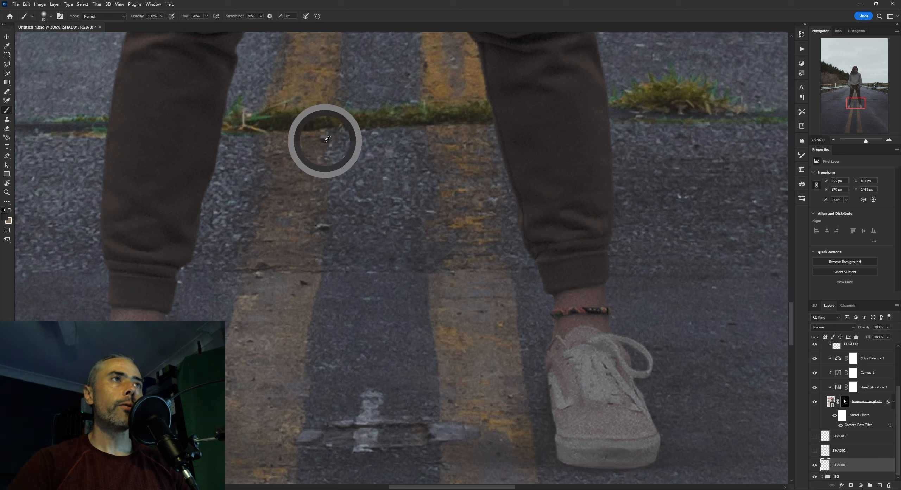
left_click(327, 224, "alt")
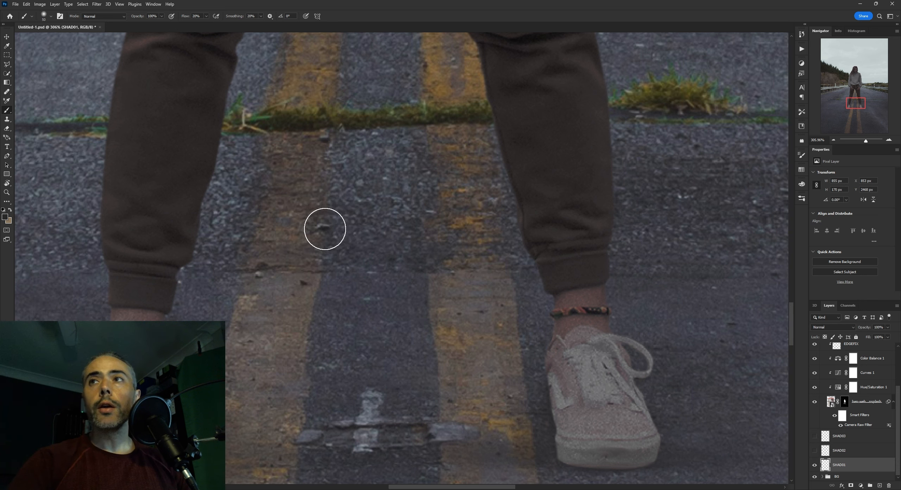
mouse_move(307, 224)
left_mouse_down()
mouse_move(454, 207)
mouse_move(410, 214)
mouse_move(306, 205)
left_mouse_up()
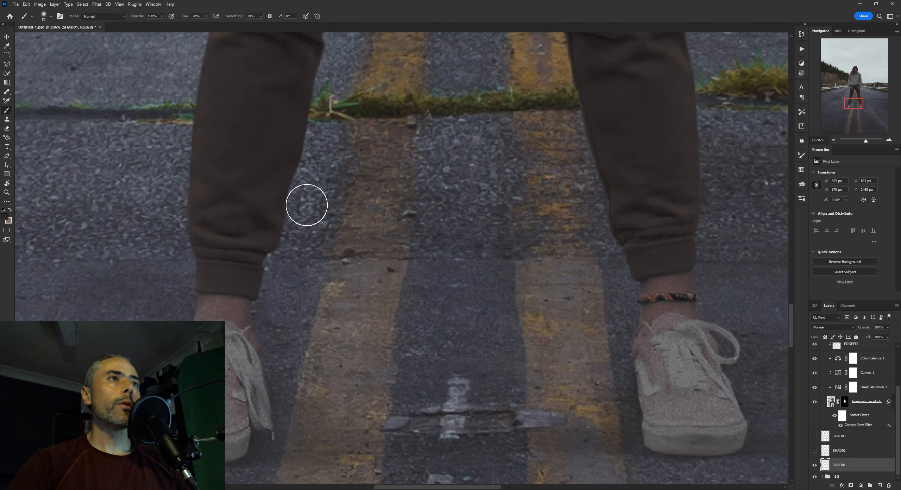
scroll(387, 197, "left", 8)
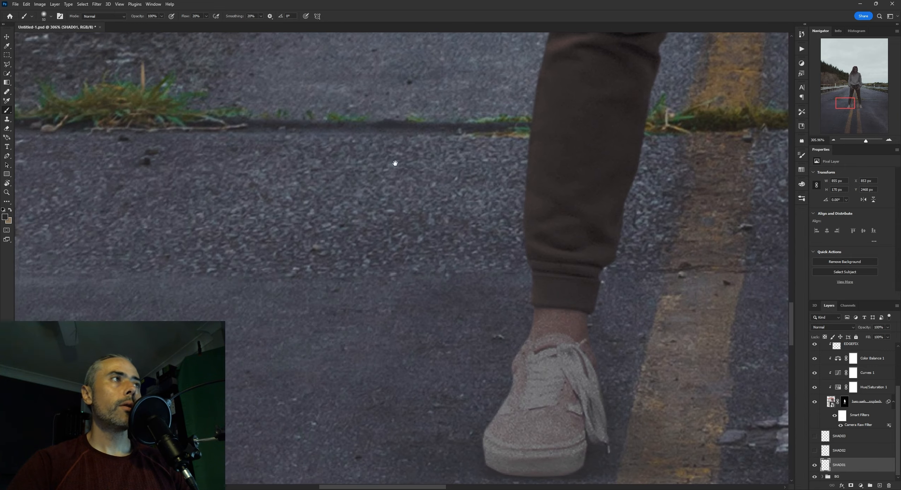
left_click(146, 162, "alt")
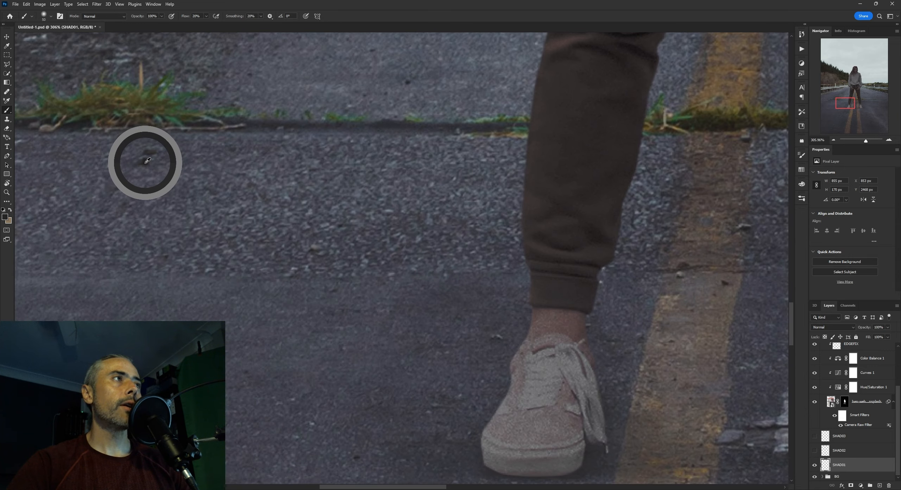
left_click_drag(619, 221, 353, 217)
Select the SHAD02 layer, turn it on and check its shadow around the shoes up close and in the whole image
scroll(504, 274, "down", 2)
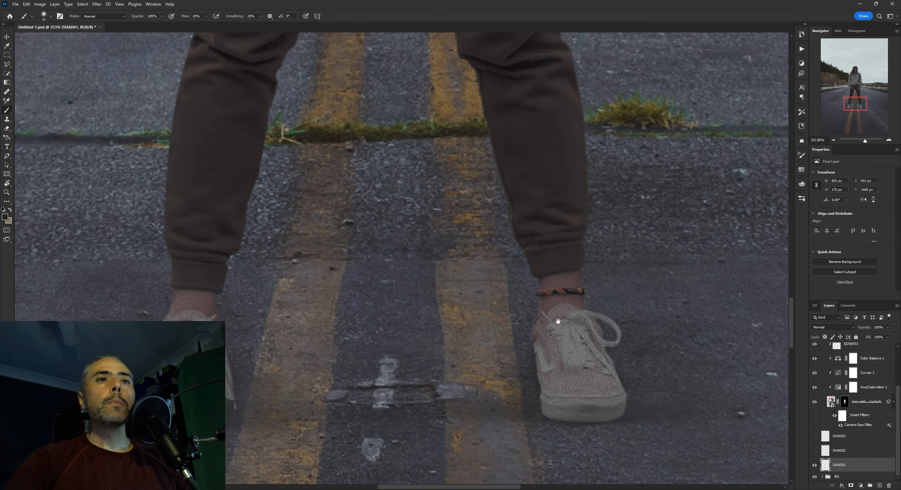
scroll(558, 321, "up", 1)
mouse_move(558, 321)
left_mouse_down()
mouse_move(528, 282)
mouse_move(549, 283)
left_mouse_up()
scroll(457, 271, "down", 3)
left_click_drag(457, 271, 501, 269)
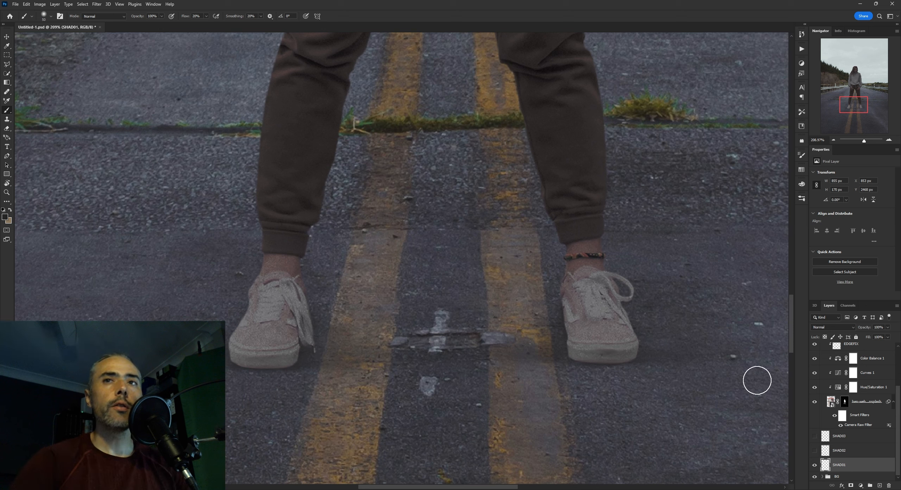
left_click(846, 451)
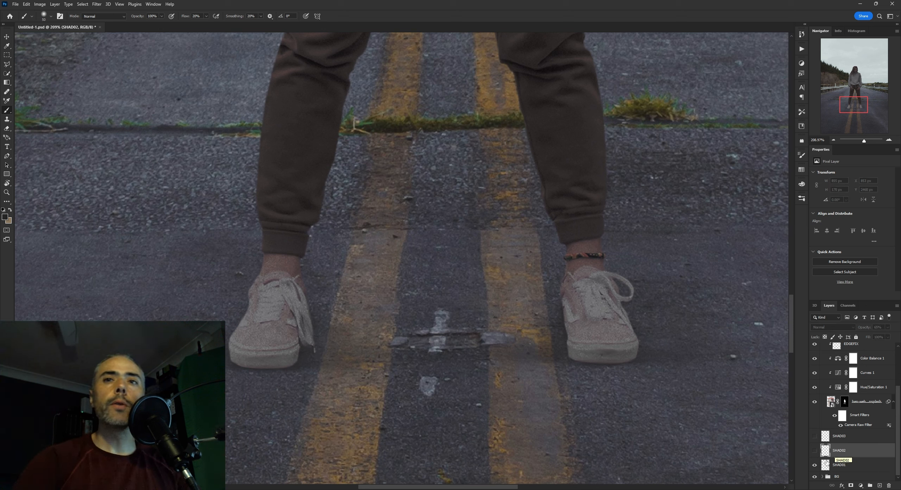
left_click(814, 450)
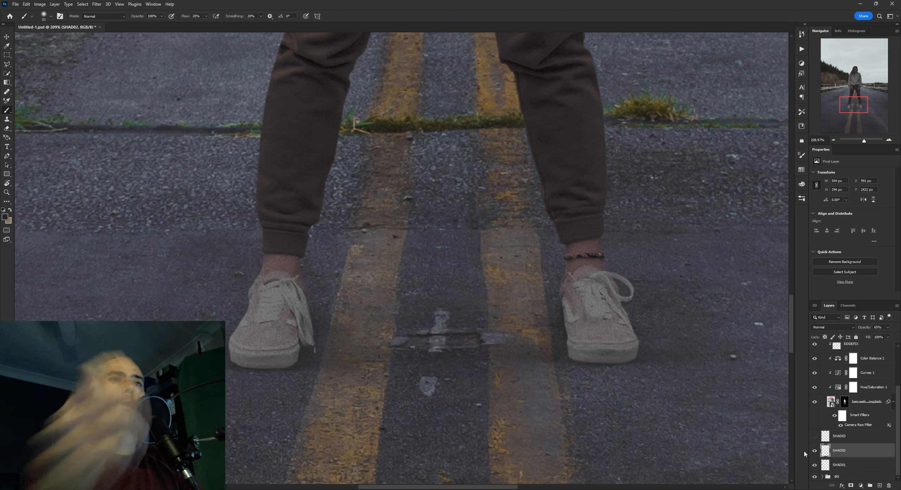
scroll(496, 305, "down", 2)
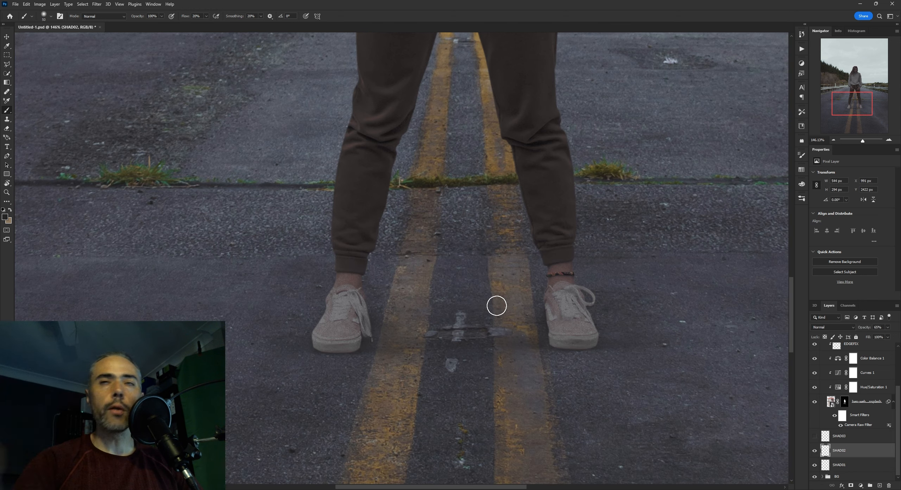
scroll(585, 329, "down", 6)
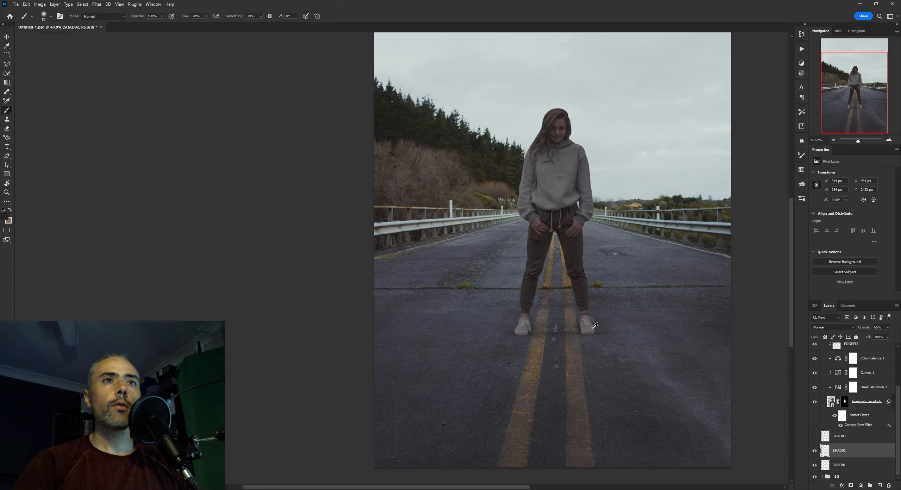
scroll(595, 323, "up", 8)
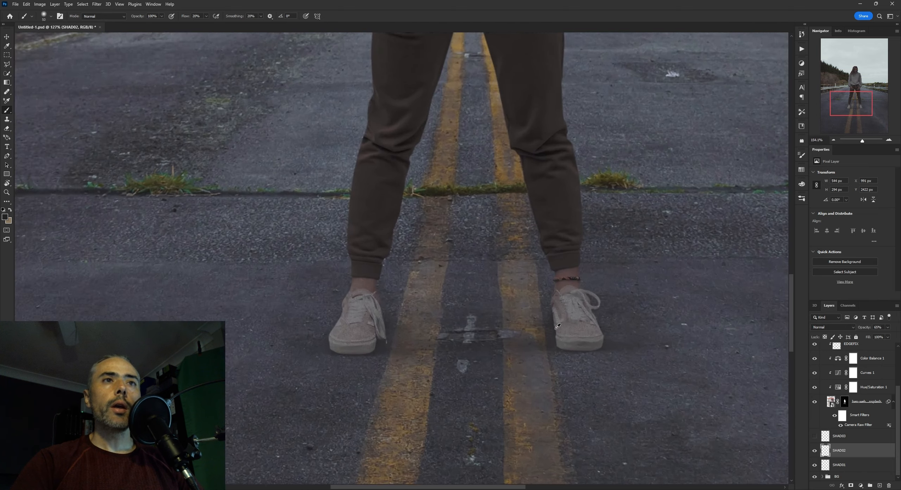
Turn on the SHAD03 layer, select it and inspect the added shadow beneath each shoe and in the full scene
left_click(815, 438)
left_click(815, 437)
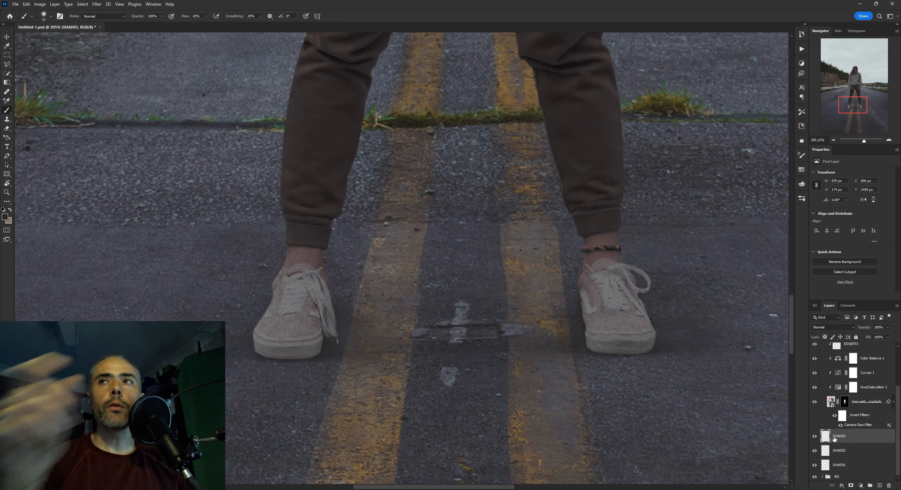
scroll(785, 411, "up", 2)
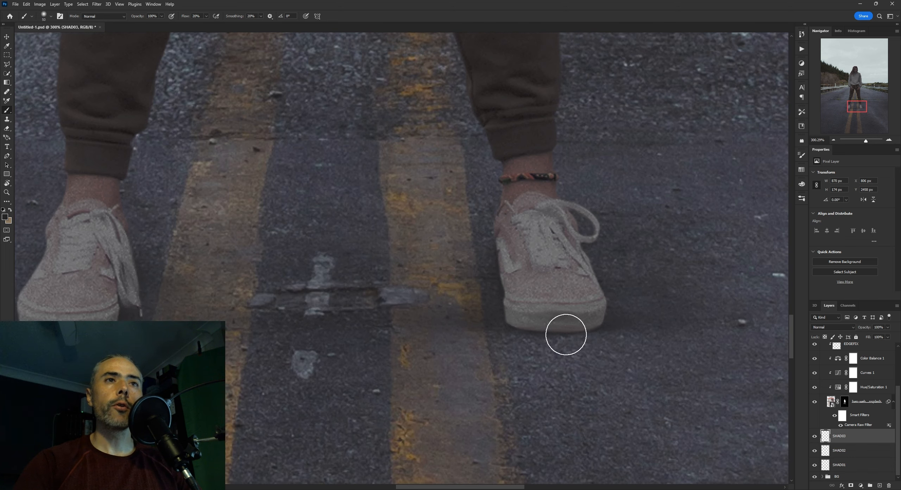
scroll(512, 329, "down", 2)
scroll(448, 311, "down", 2)
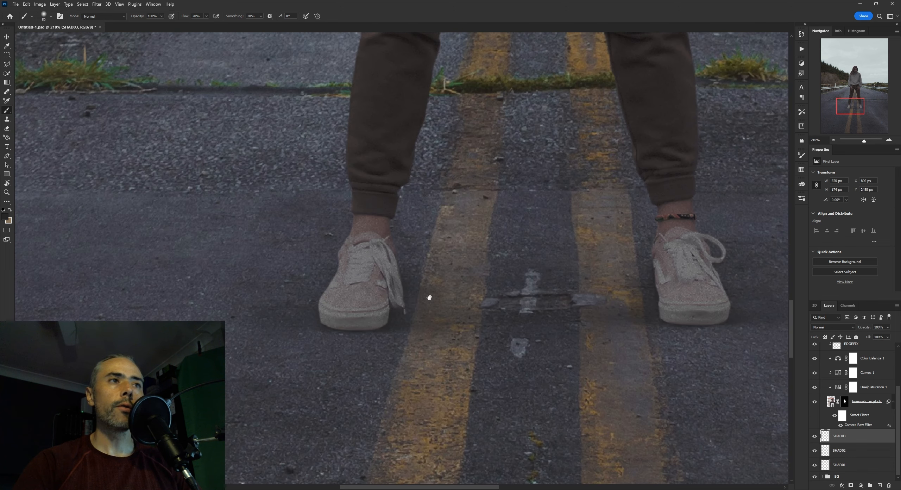
scroll(396, 273, "down", 1)
scroll(403, 298, "down", 2)
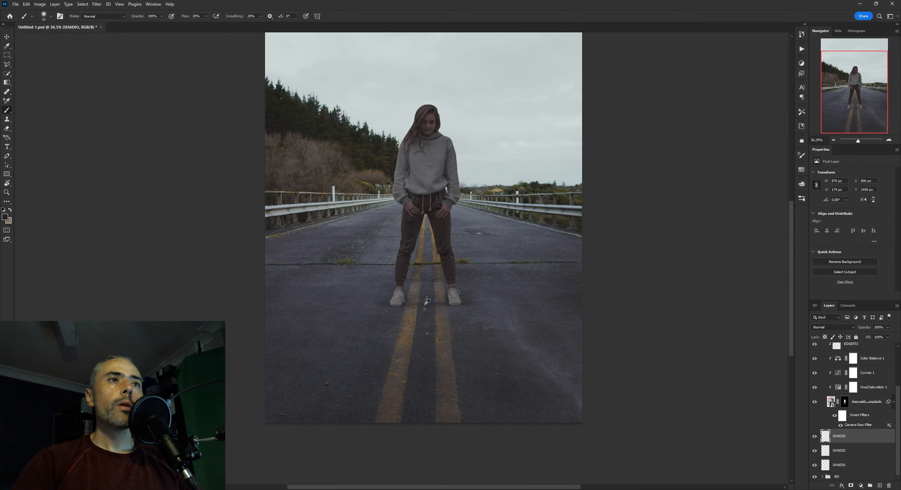
scroll(462, 335, "down", 1)
scroll(479, 288, "up", 5)
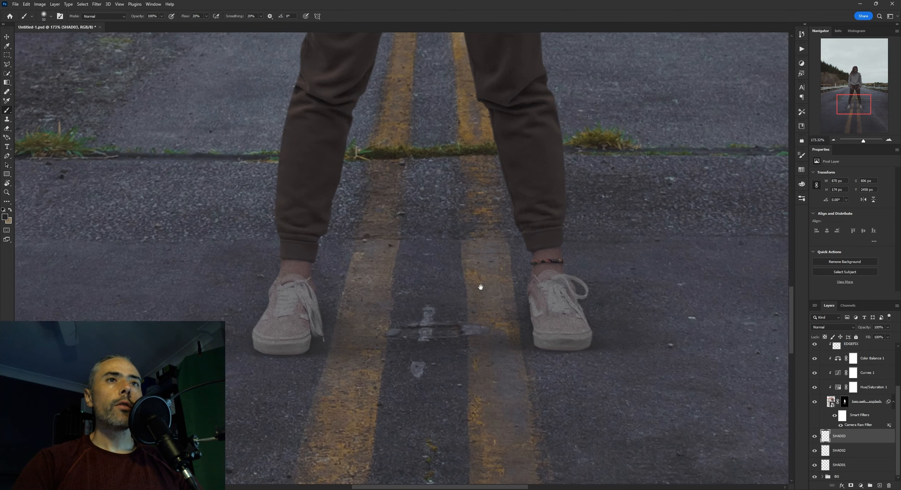
Review the three shadow layers together, judging how they ground the woman on the road from near and far
scroll(842, 440, "up", 2)
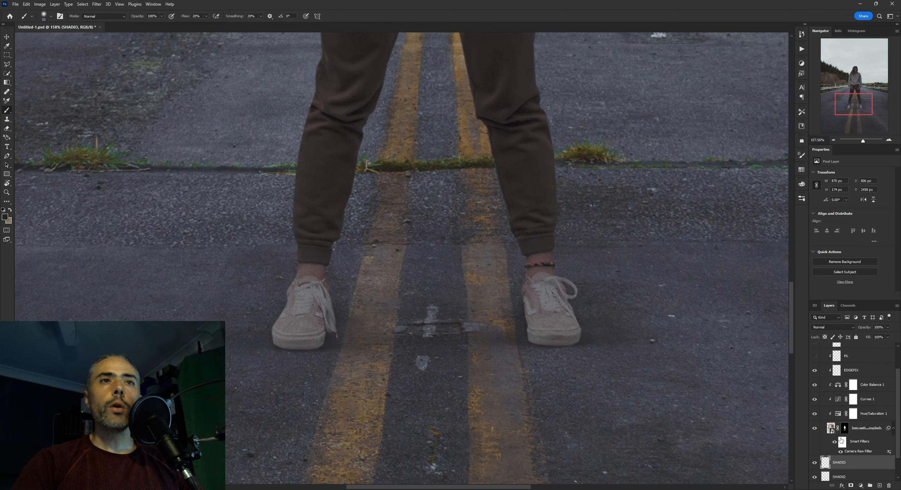
scroll(836, 418, "down", 2)
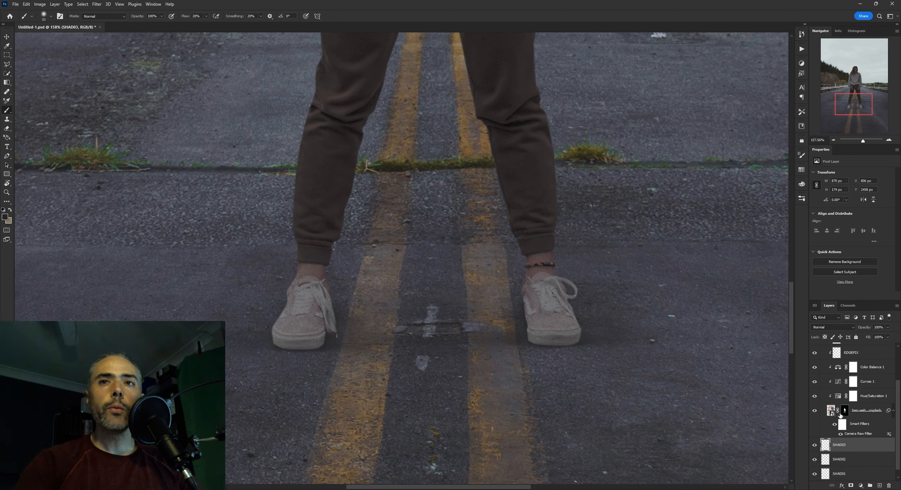
scroll(694, 370, "down", 2)
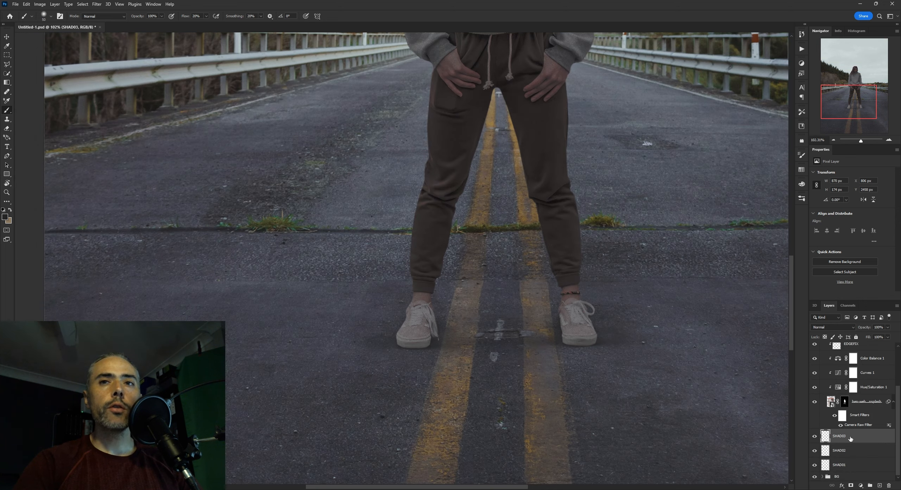
scroll(585, 346, "down", 3)
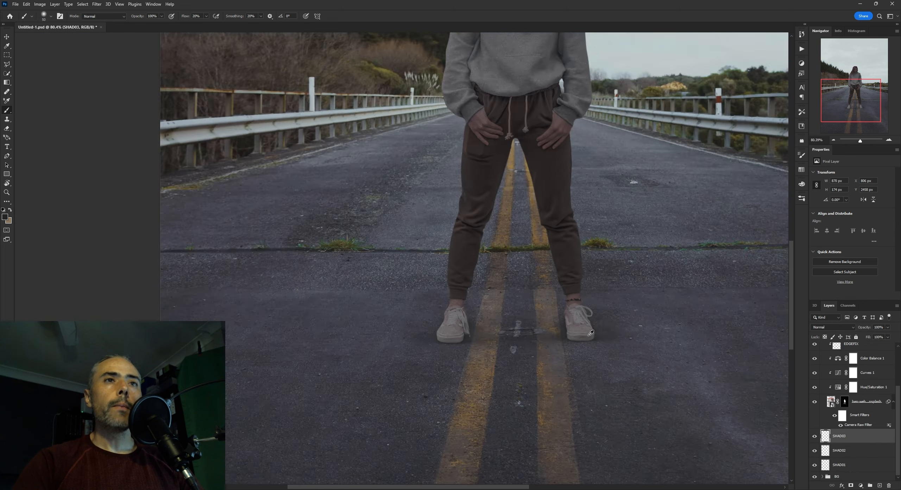
scroll(573, 333, "up", 5)
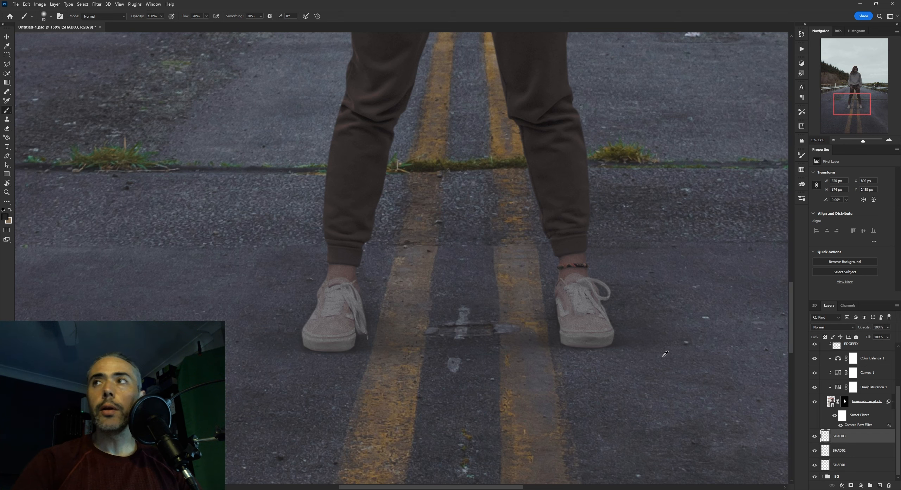
scroll(665, 353, "down", 5)
scroll(522, 311, "up", 2)
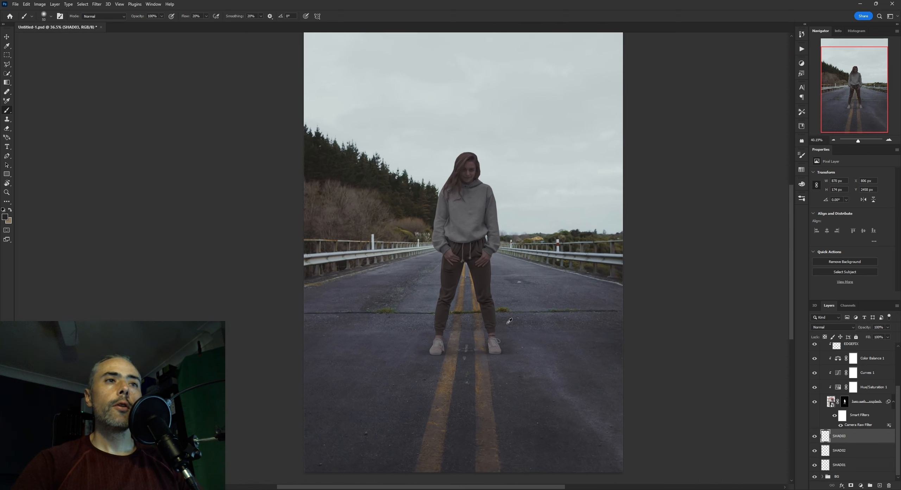
Select the HL layer in the SUBJECT group and turn it on to show the highlights on the shoes
scroll(509, 321, "up", 1)
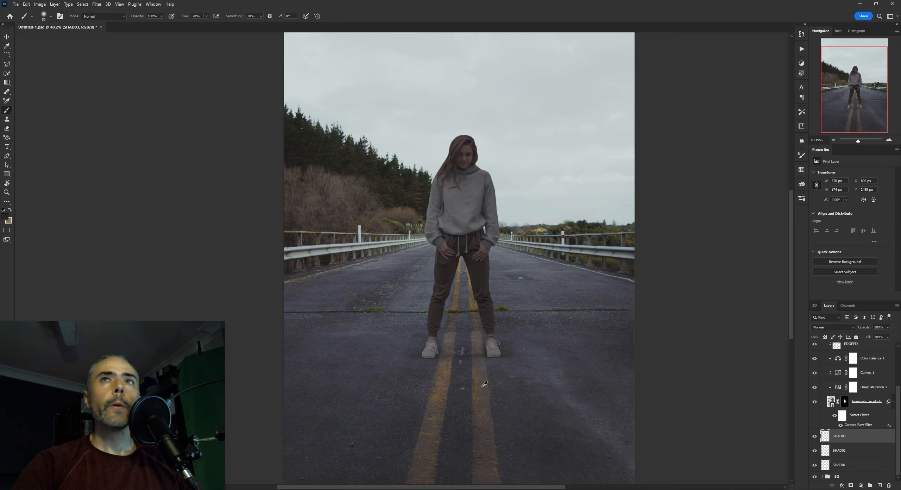
scroll(485, 383, "up", 8)
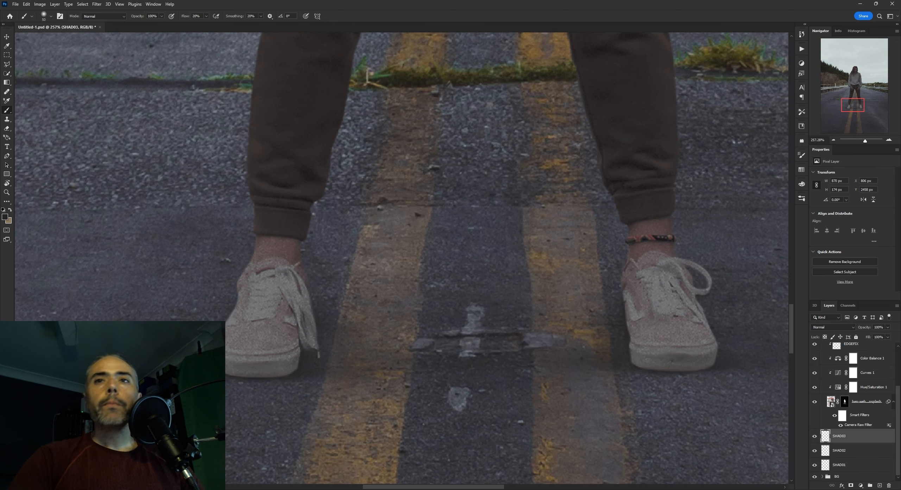
scroll(850, 411, "up", 4)
left_click(844, 389)
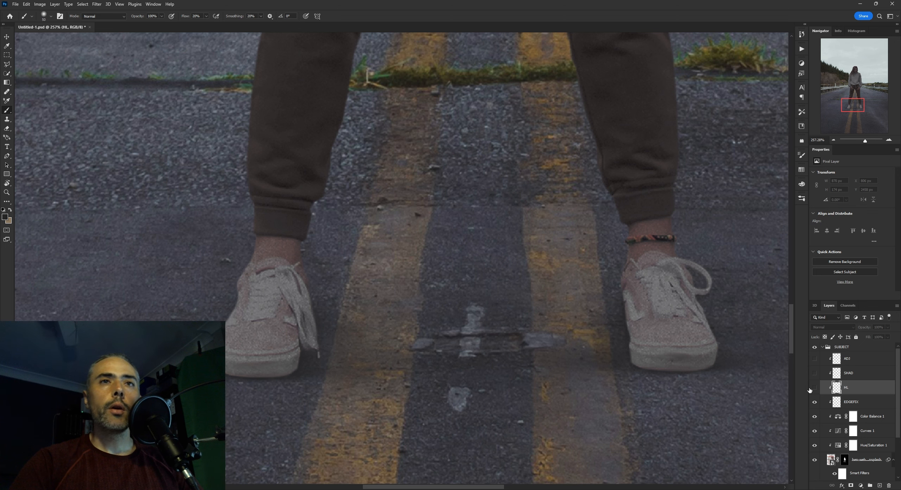
left_click_drag(587, 324, 571, 320)
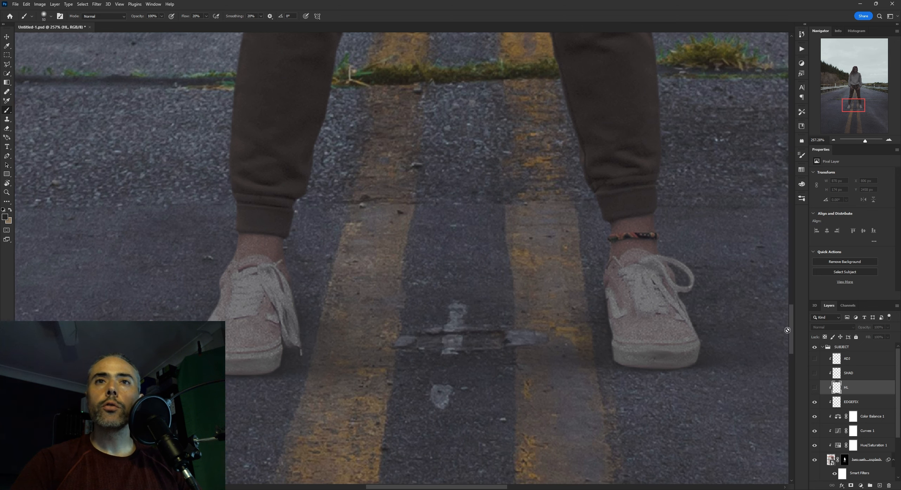
left_click(815, 387)
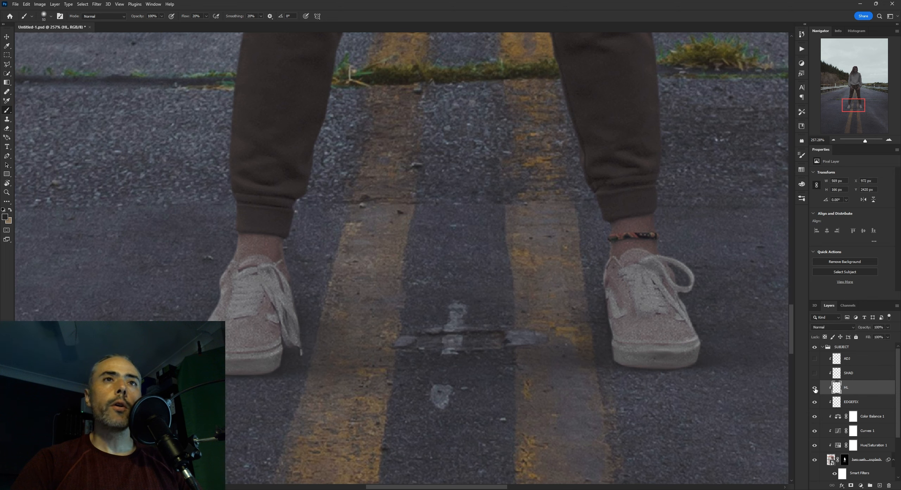
Examine the light on the metal guardrail beside the road as a reference for the highlights on the shoes
scroll(508, 312, "down", 4)
scroll(508, 312, "down", 3)
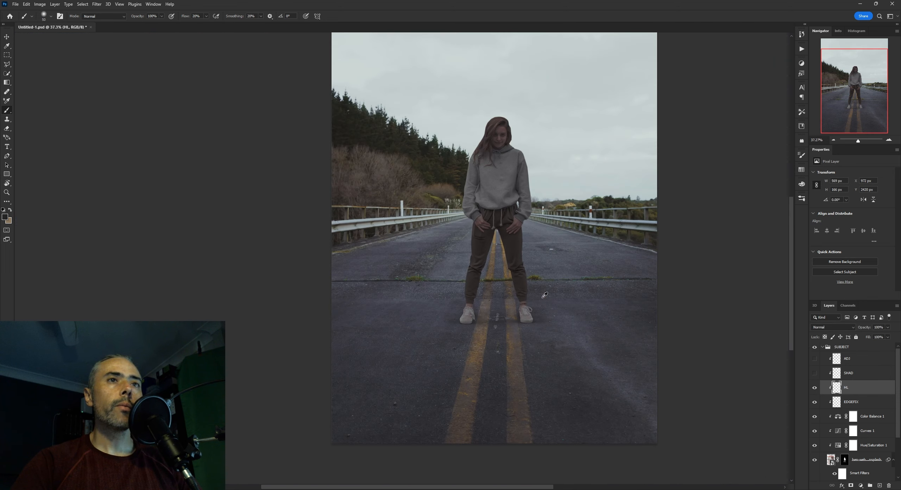
scroll(524, 161, "up", 4)
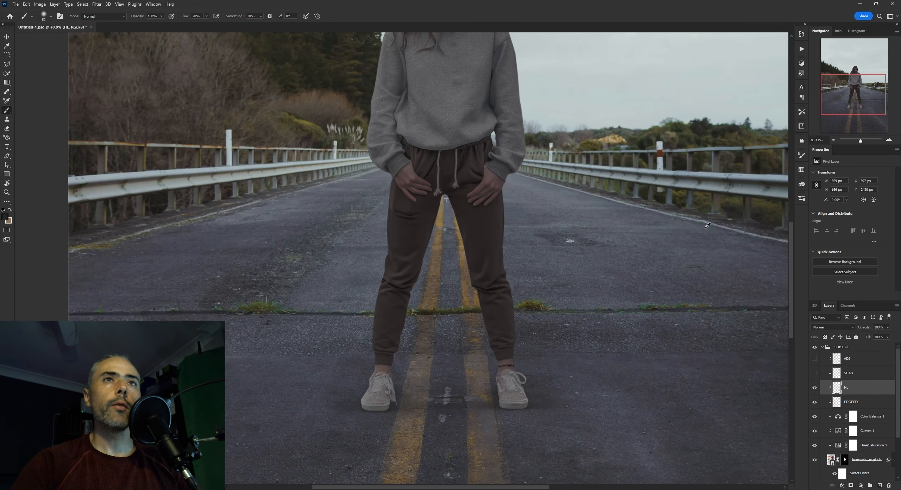
scroll(607, 133, "up", 2)
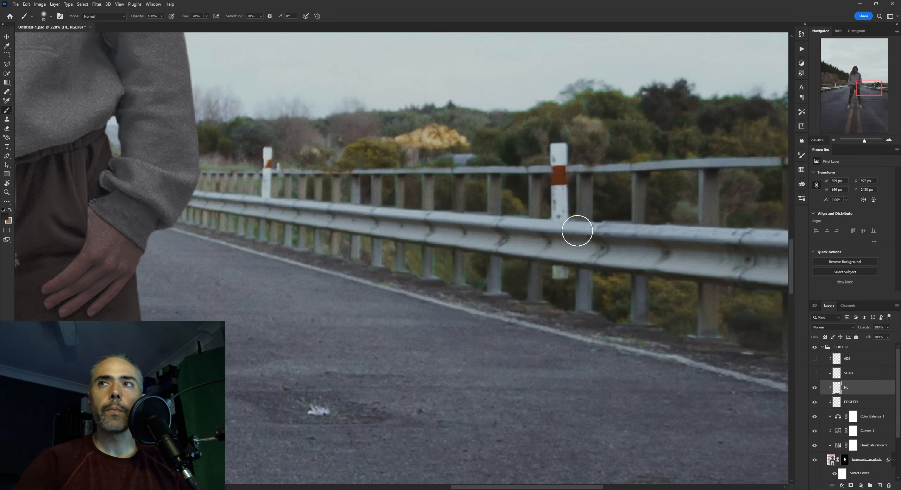
scroll(568, 237, "down", 2)
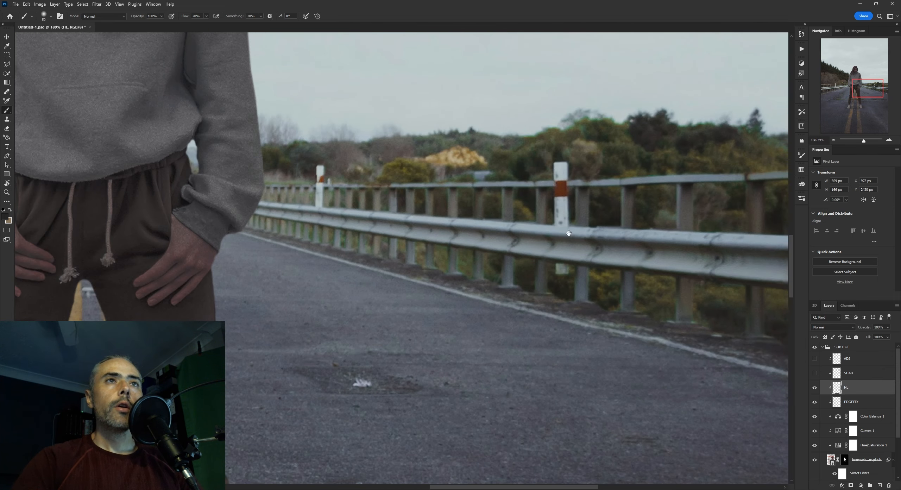
scroll(516, 227, "down", 2)
left_click_drag(555, 297, 647, 151)
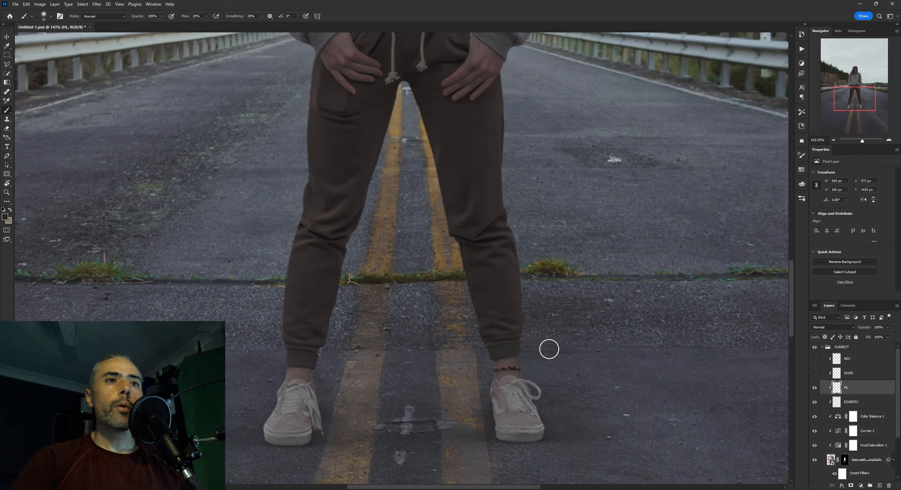
left_click_drag(546, 348, 581, 263)
Judge the shoe highlights in the whole image and up close, comparing them with the HL layer hidden and shown
scroll(584, 289, "down", 15)
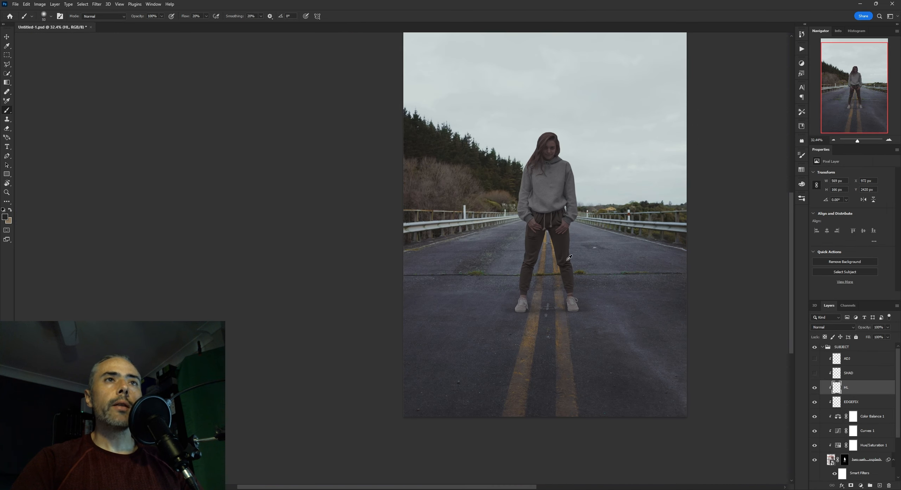
scroll(560, 290, "up", 5)
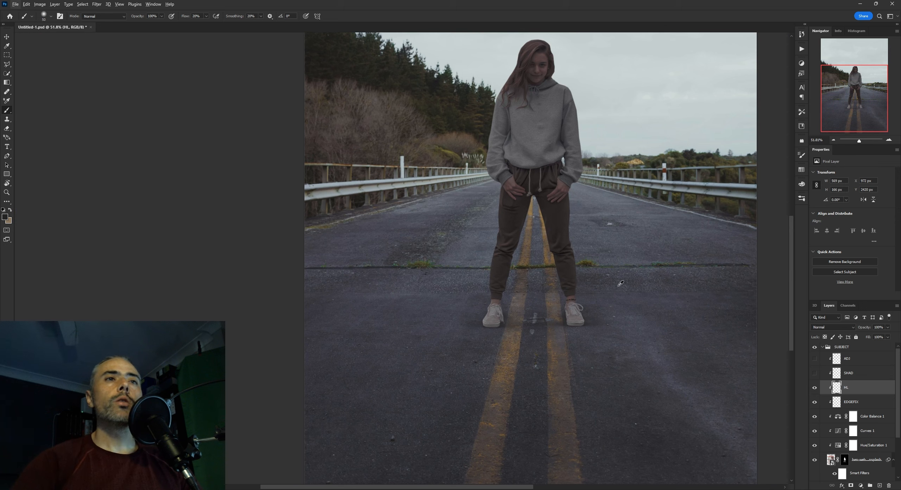
left_click_drag(618, 286, 612, 293)
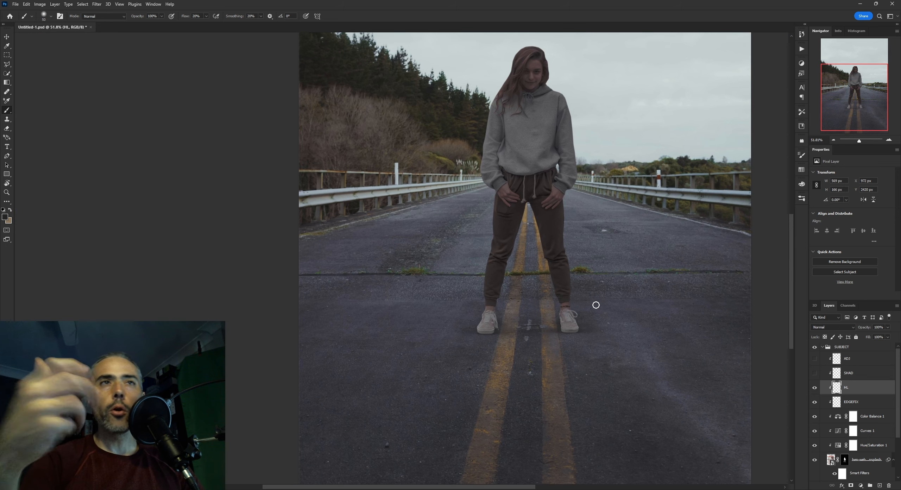
scroll(594, 305, "up", 2)
scroll(590, 292, "down", 3)
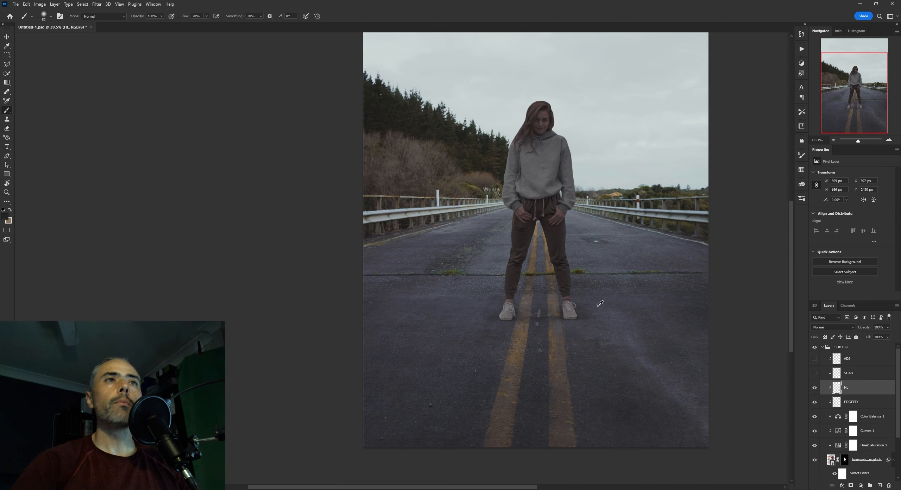
scroll(563, 274, "up", 7)
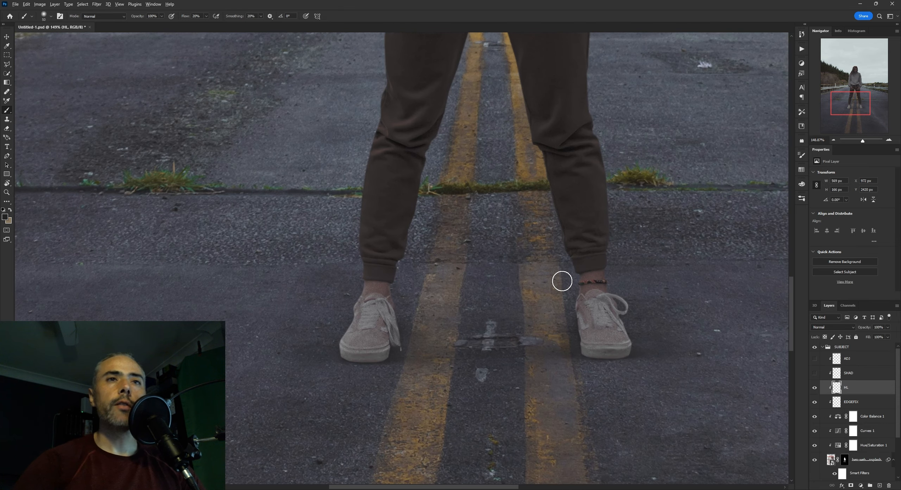
scroll(570, 274, "up", 2)
left_click(818, 388)
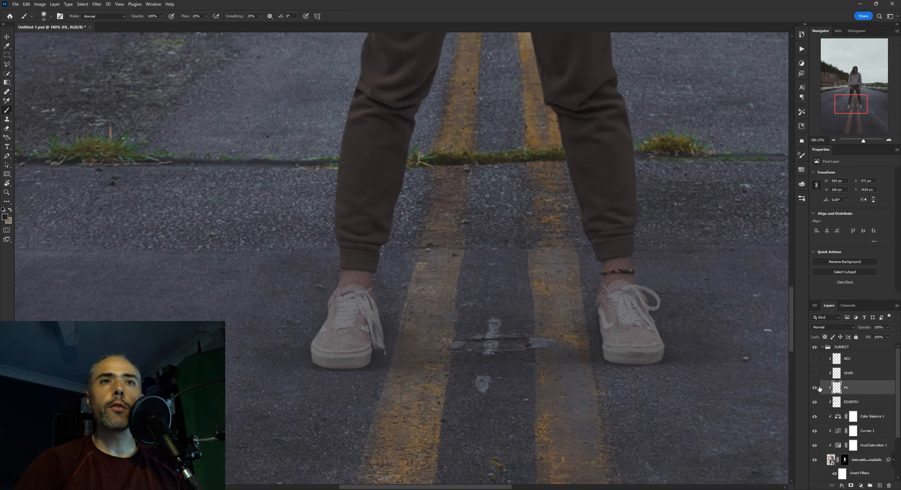
left_click(818, 388)
Select the SHAD layer and turn it on to add the painted shading to the shoes
scroll(633, 344, "up", 2)
left_click_drag(633, 343, 648, 339)
left_click(852, 373)
left_click(814, 373)
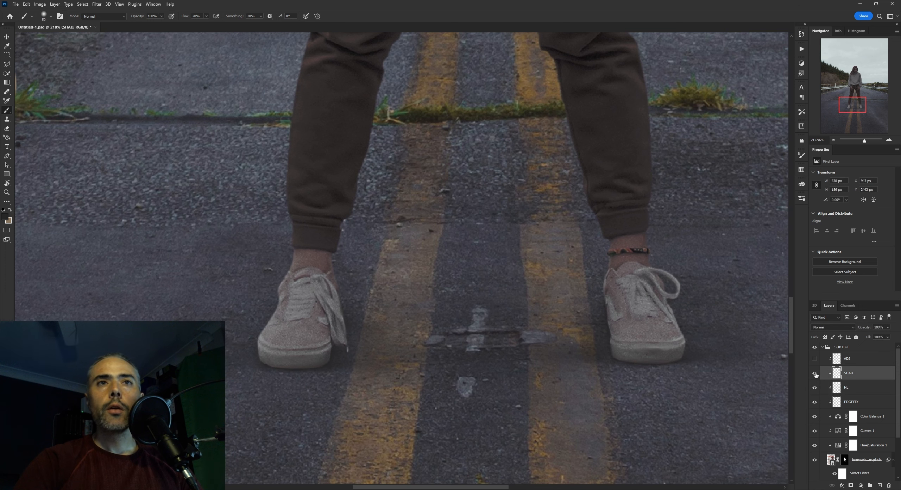
left_click(815, 373)
left_click(815, 373)
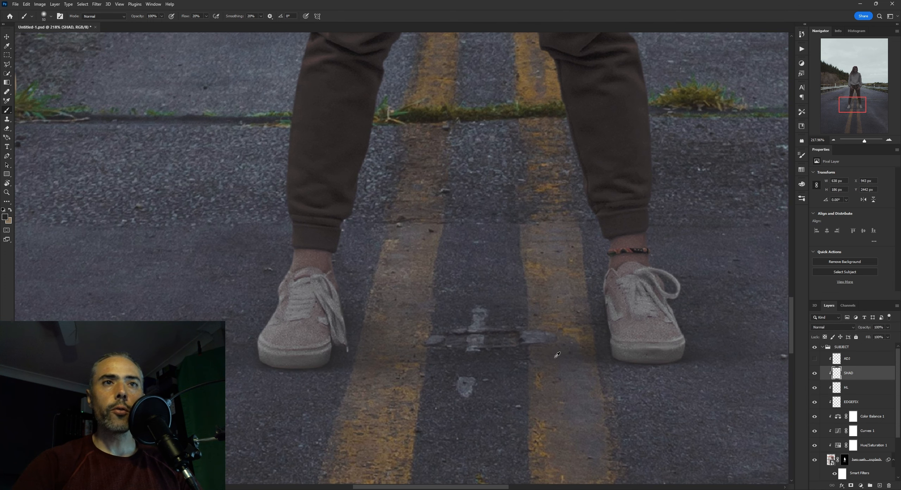
Inspect the shading along the soles of both shoes up close with the SHAD layer hidden and shown
scroll(458, 352, "up", 2)
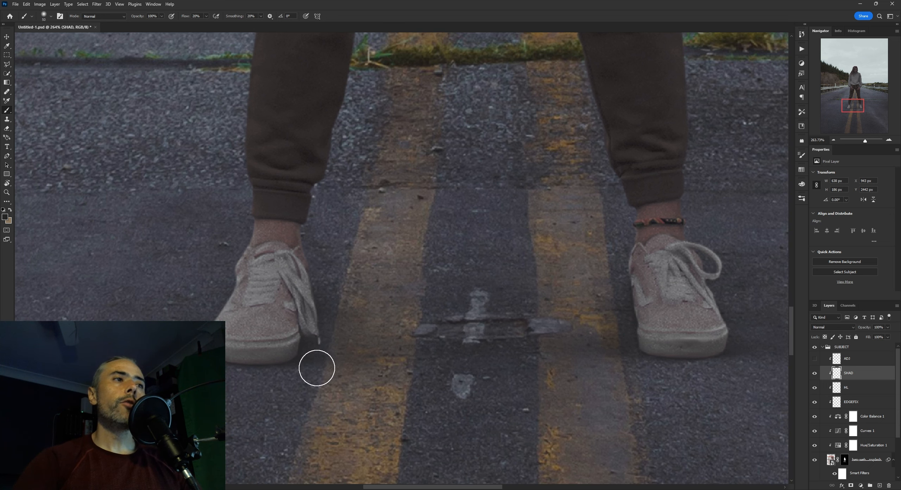
scroll(316, 368, "up", 1)
left_click_drag(347, 355, 366, 350)
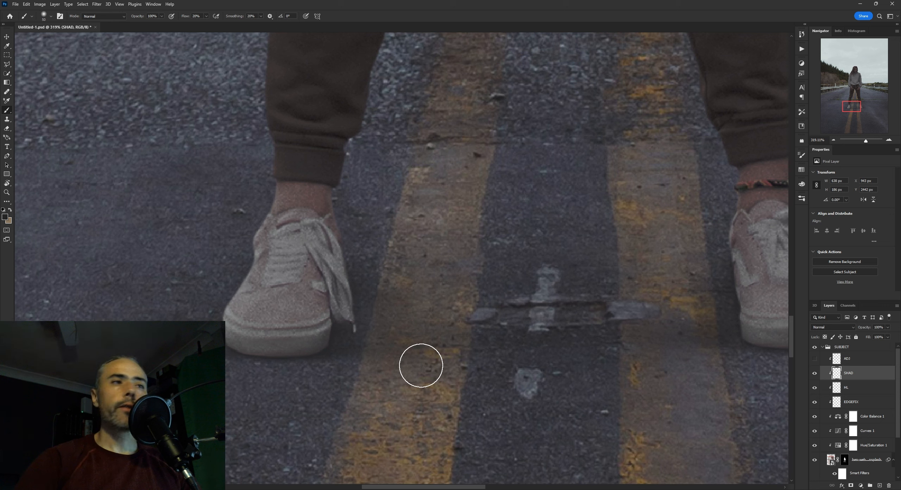
left_click(815, 374)
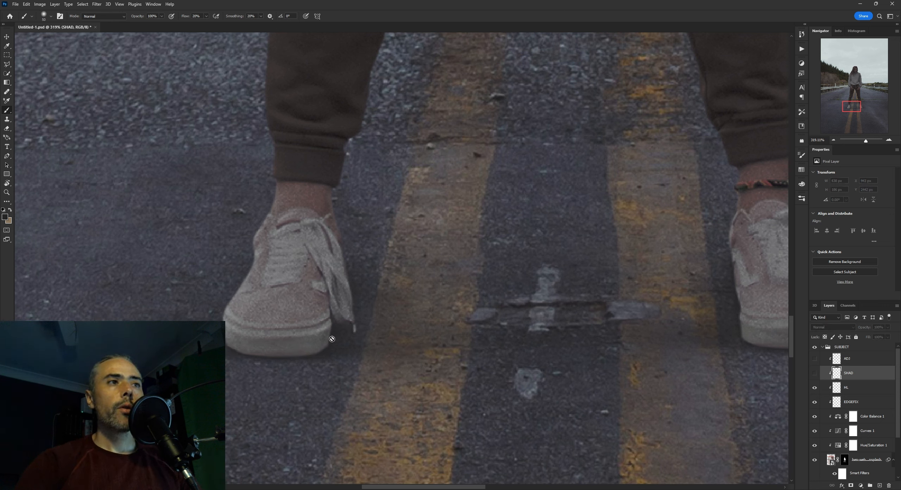
left_click(814, 376)
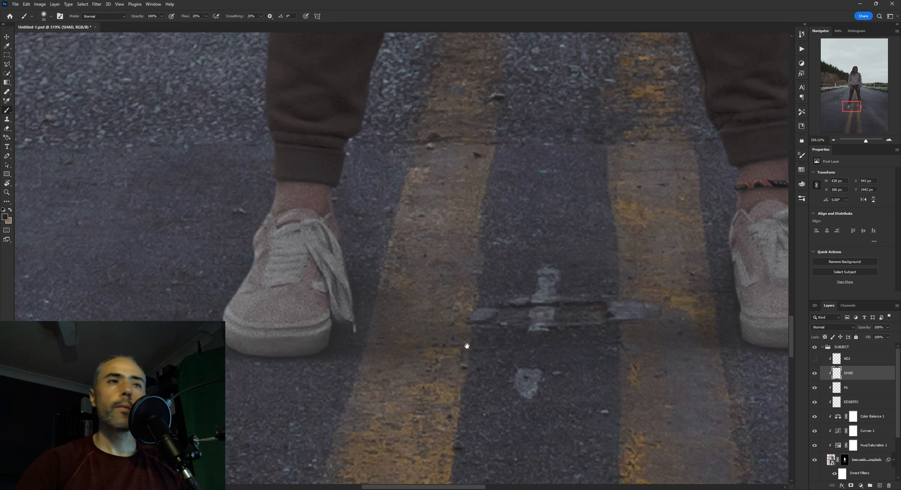
left_click_drag(467, 345, 345, 342)
left_click_drag(537, 335, 490, 324)
Select the ADJ layer, turn it on and choose Color as its blend mode
left_click(843, 360)
left_click(814, 358)
left_click(815, 358)
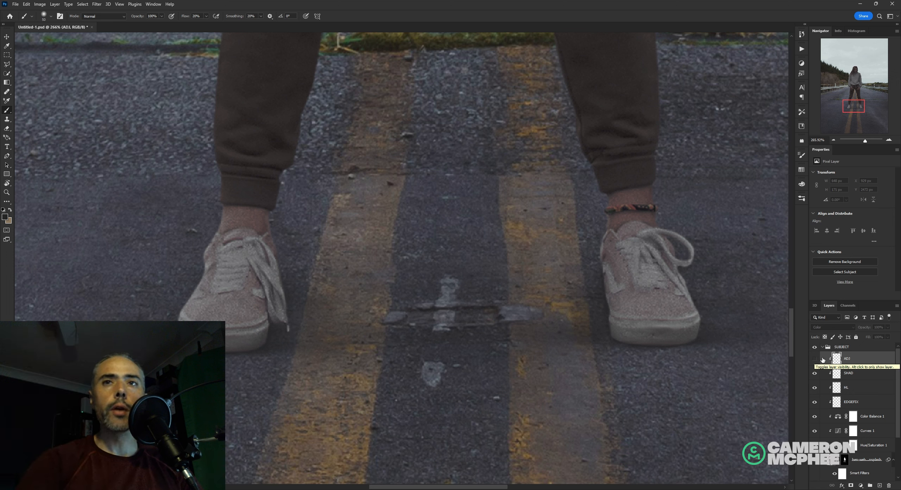
left_click(815, 359)
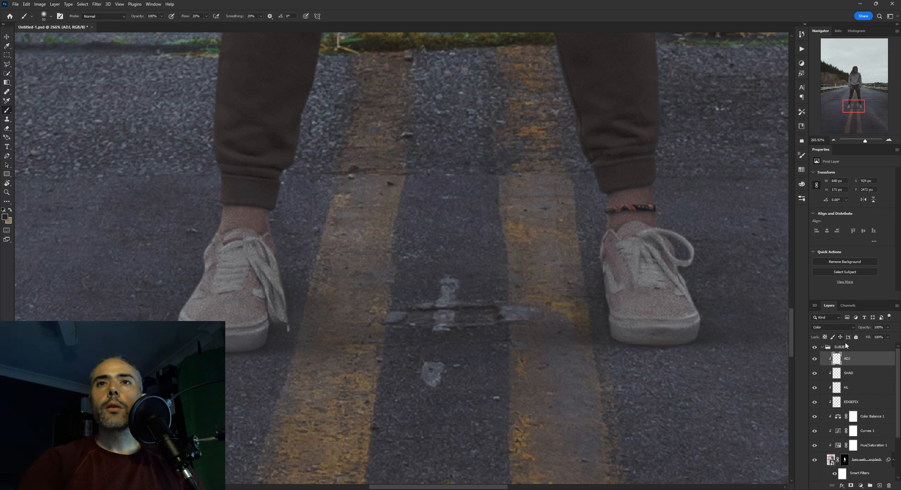
left_click(841, 330)
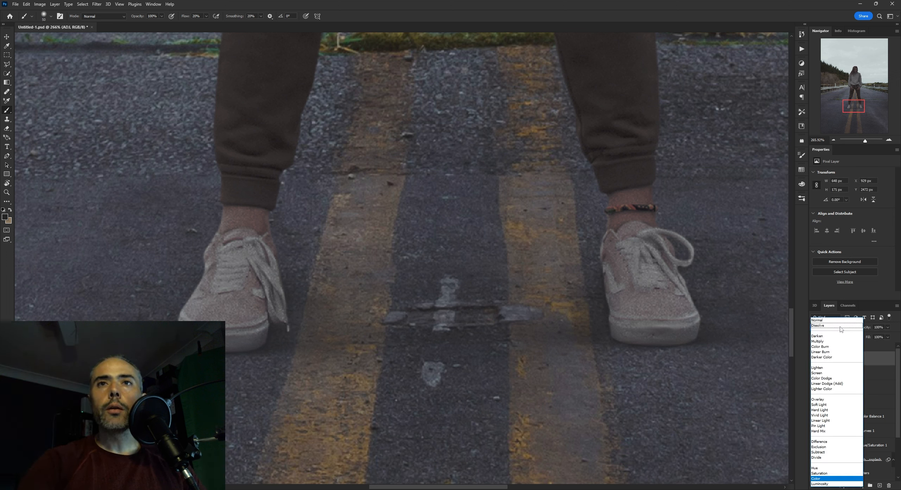
left_click(841, 478)
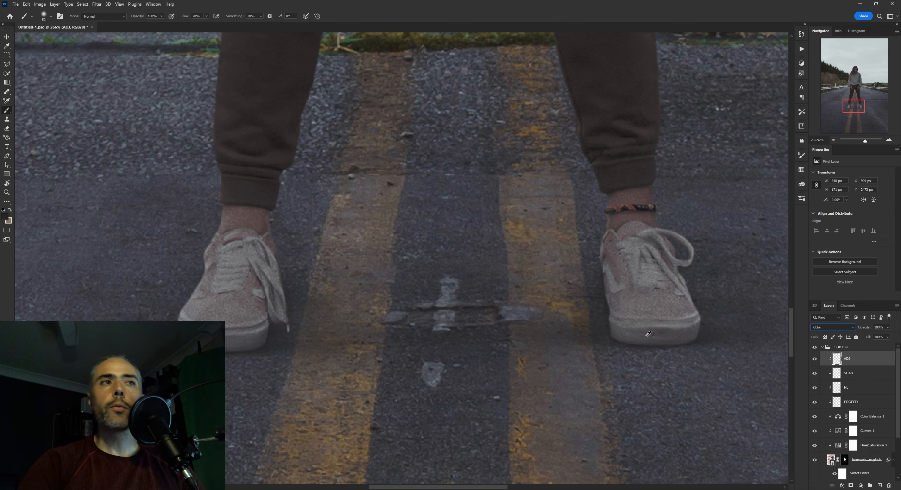
Check how the colour-adjusted shoes blend with the road from mid-distance, up close and in the full scene
scroll(642, 337, "down", 4)
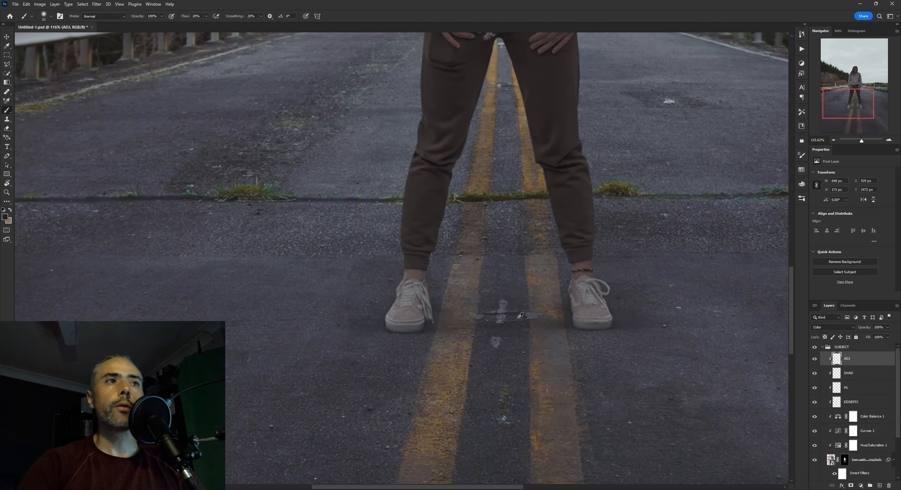
scroll(520, 315, "down", 2)
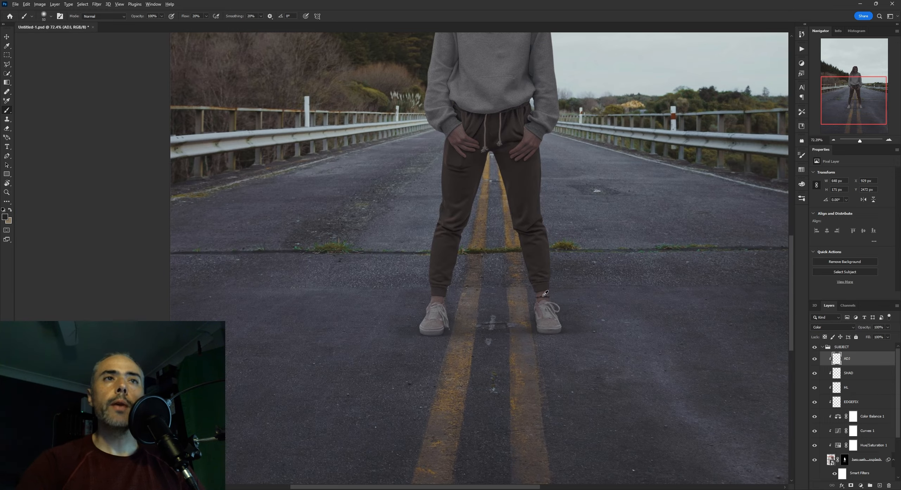
mouse_move(545, 294)
left_mouse_down()
mouse_move(500, 294)
mouse_move(546, 295)
left_mouse_up()
left_click_drag(529, 297, 519, 273)
scroll(519, 274, "up", 7)
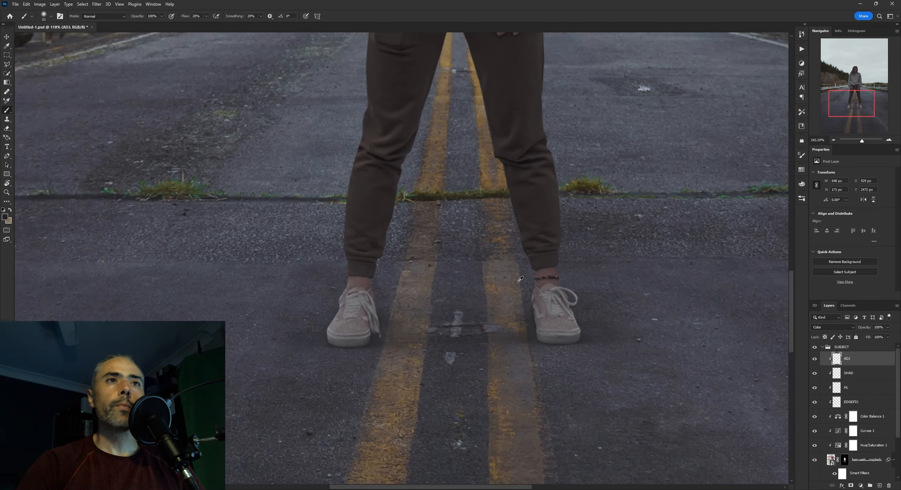
scroll(527, 282, "down", 12)
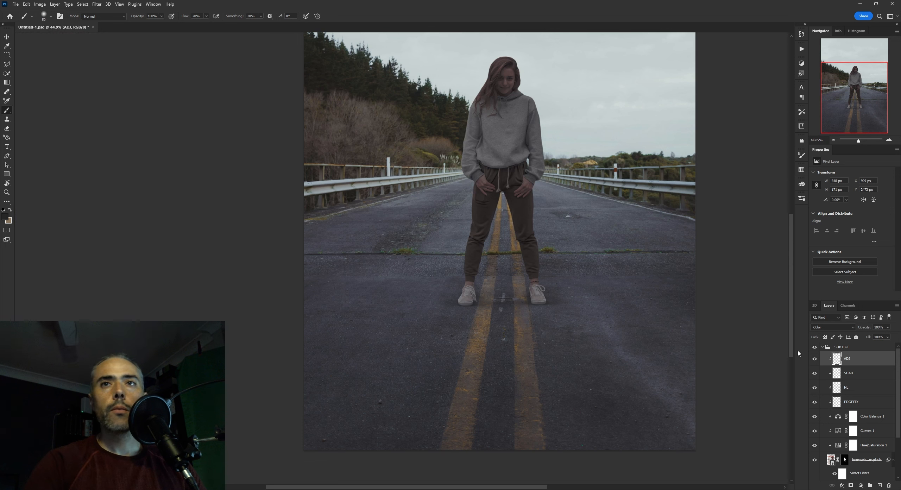
Collapse and select the SUBJECT group and view the finished shoes up close
left_click(824, 348)
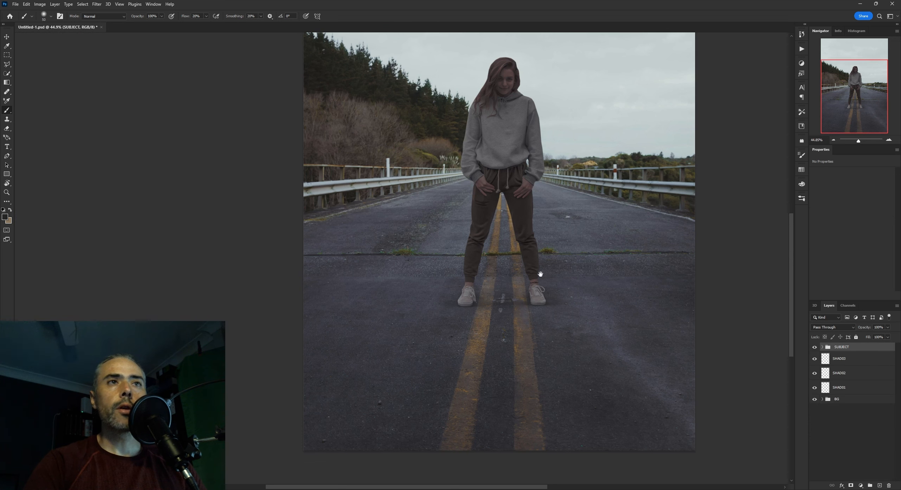
scroll(527, 278, "up", 5)
scroll(493, 300, "up", 4)
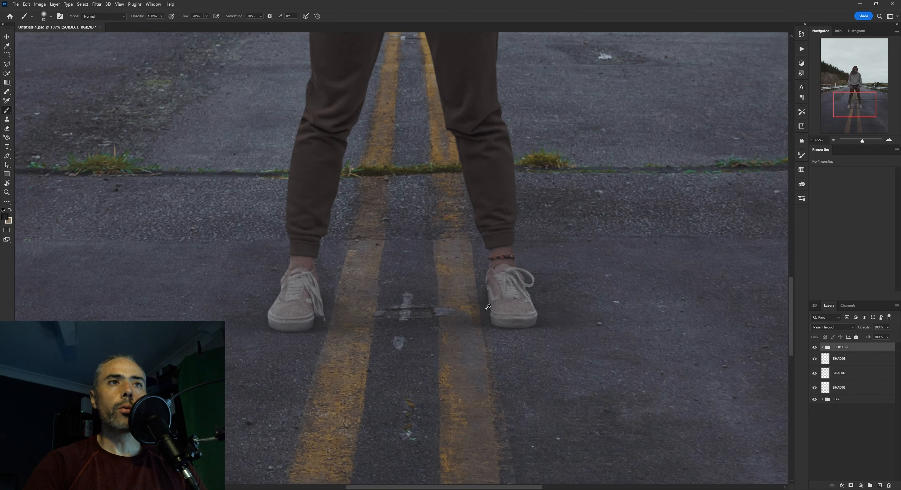